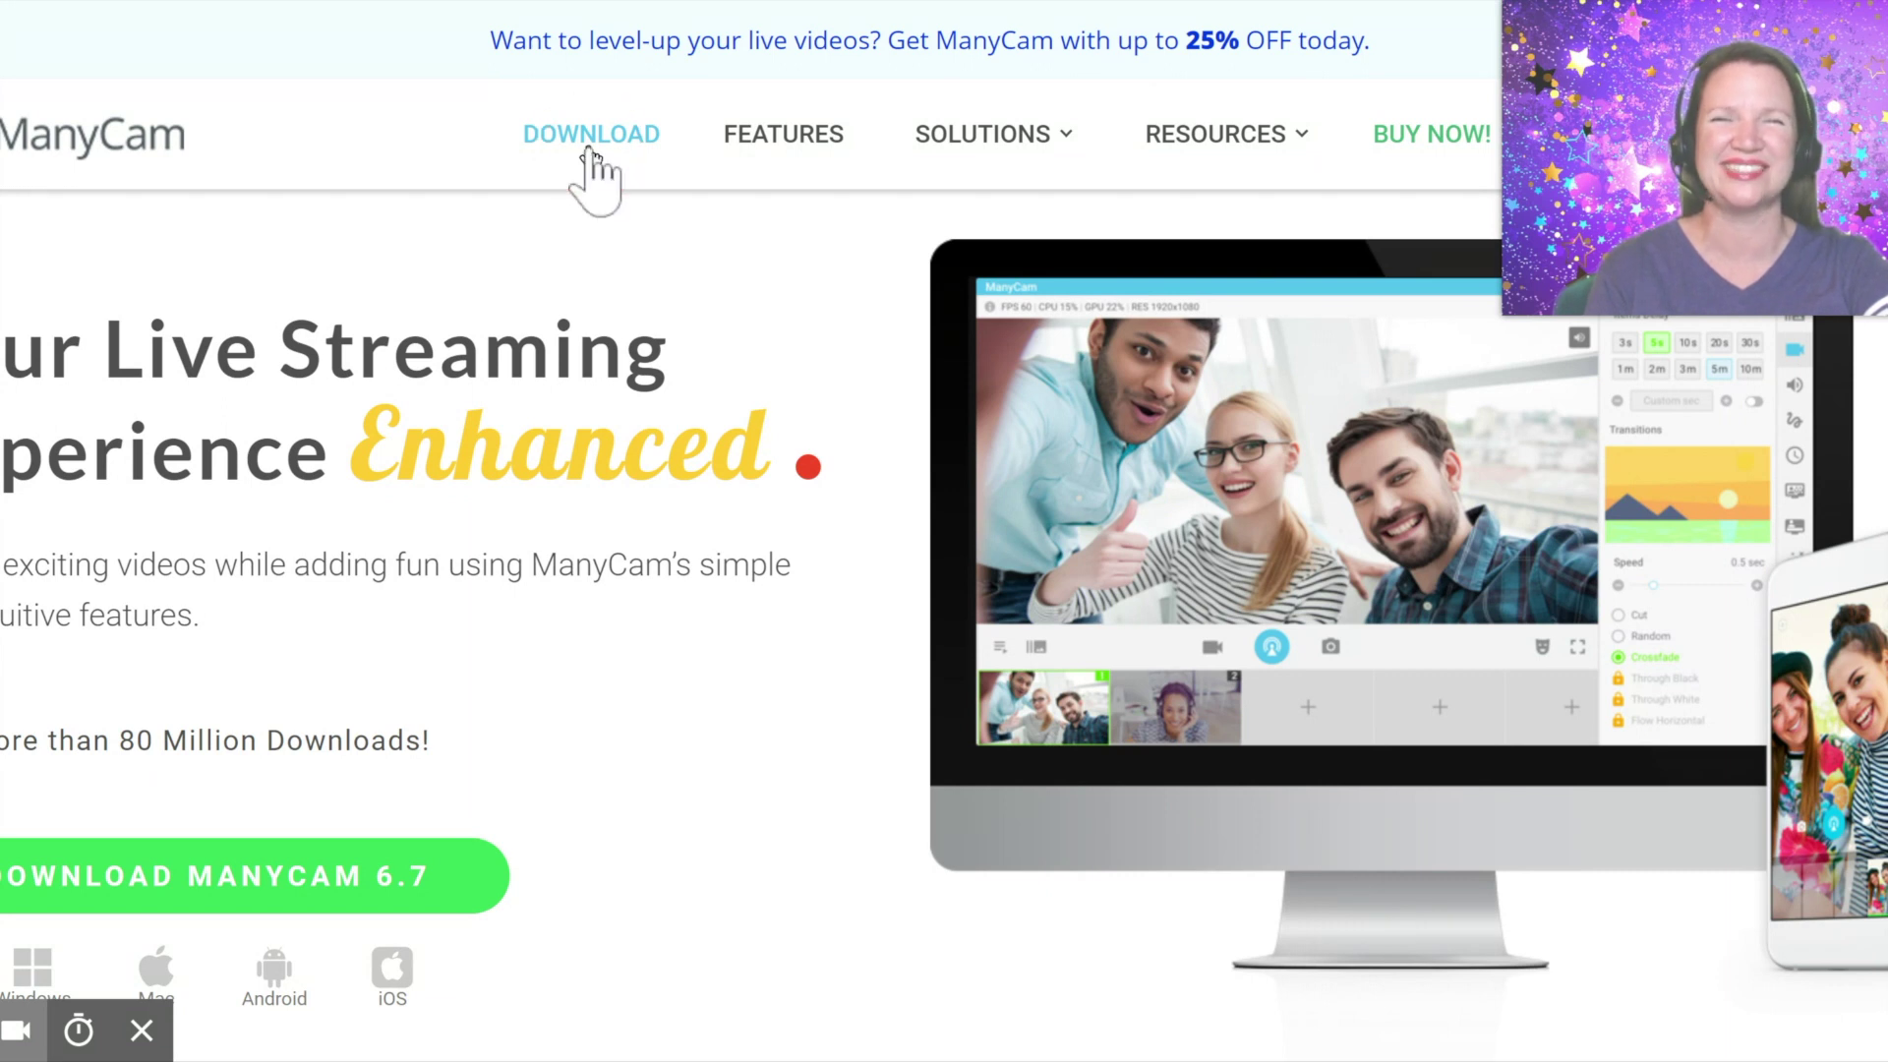
Step: Open the ManyCam download page and scroll down through it
click(590, 158)
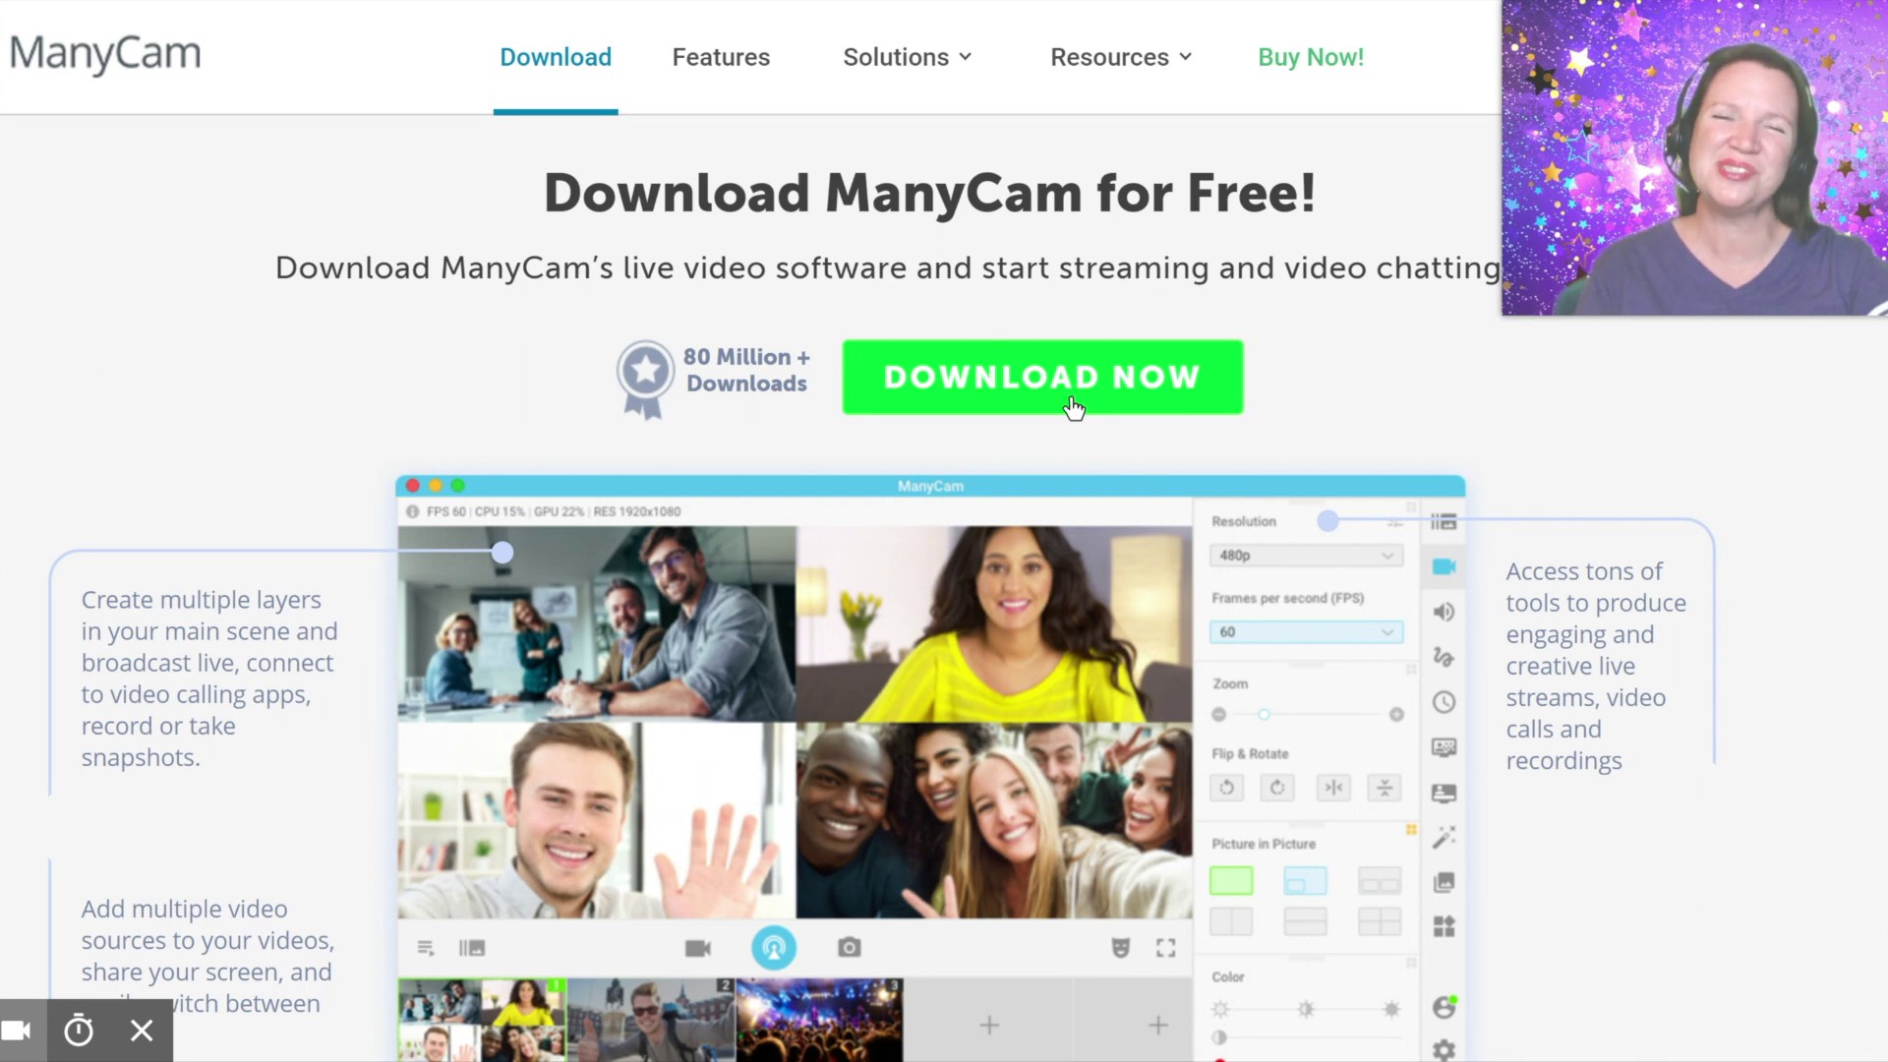
scroll(1075, 421, down, 9)
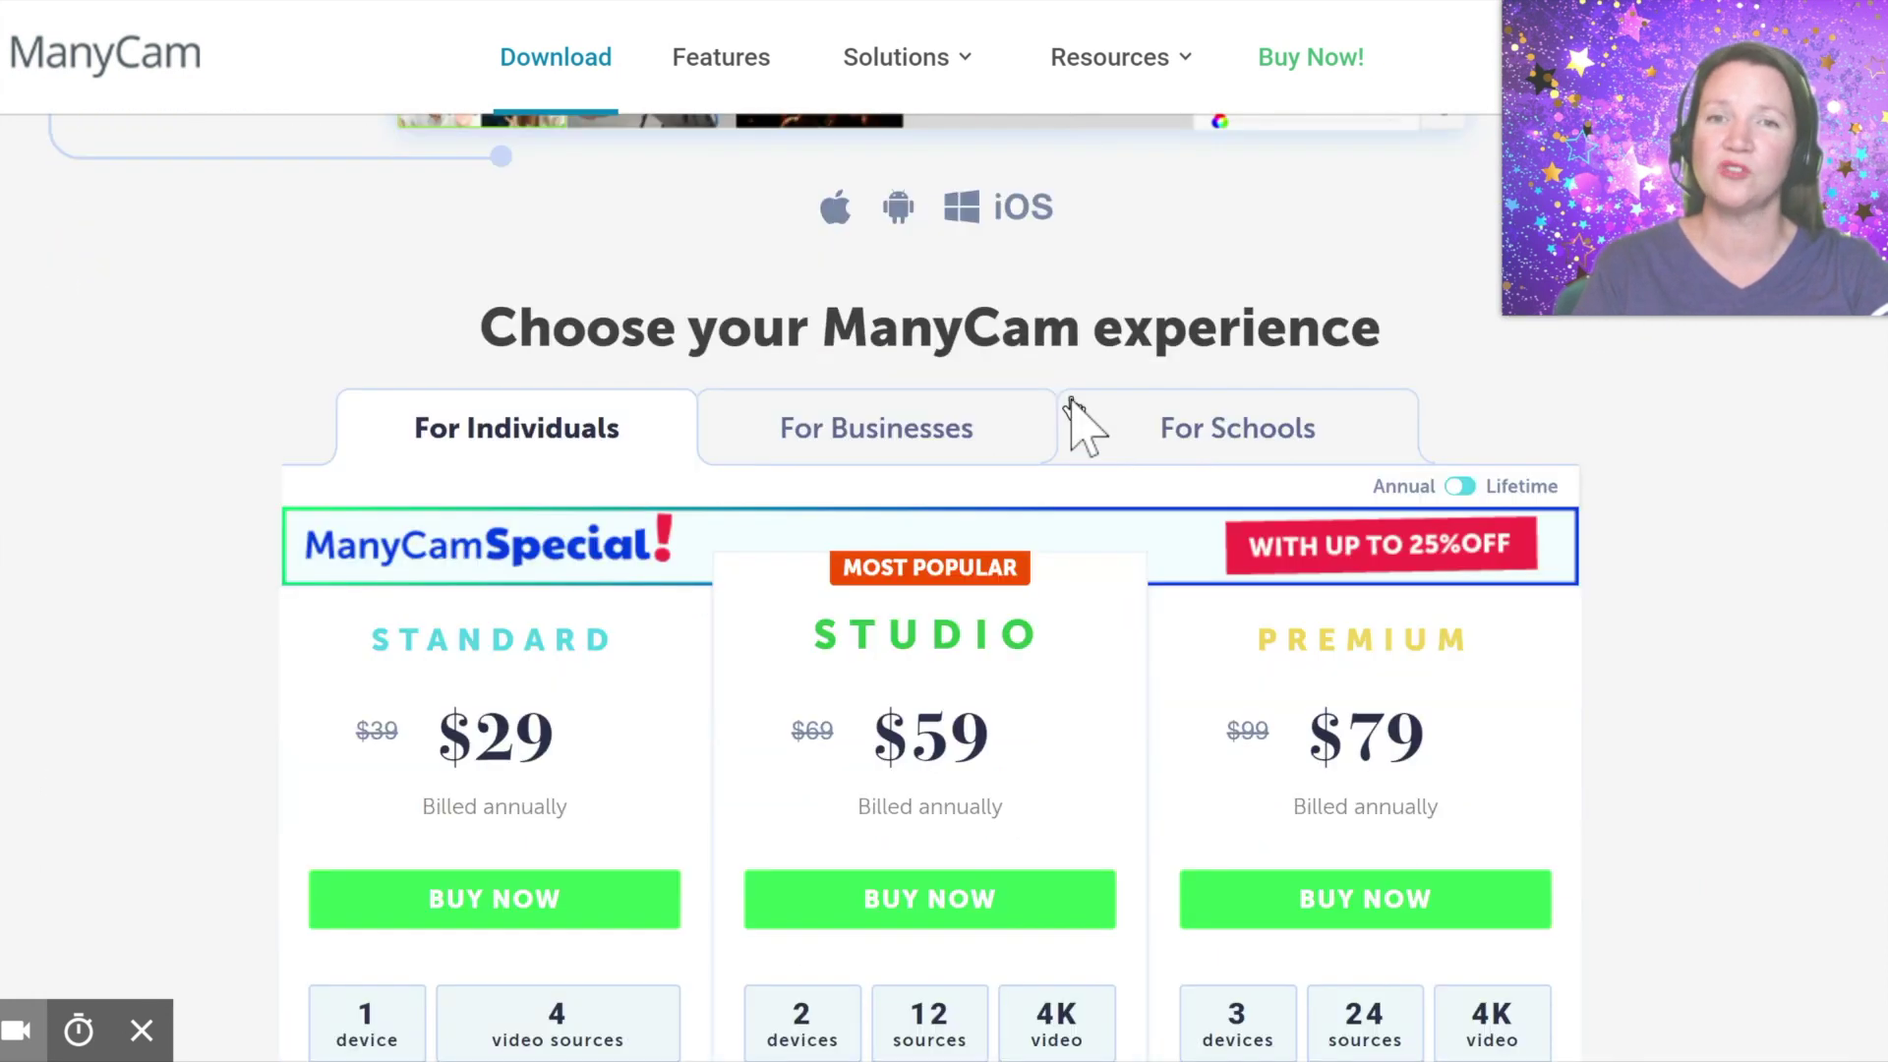
scroll(1075, 421, down, 2)
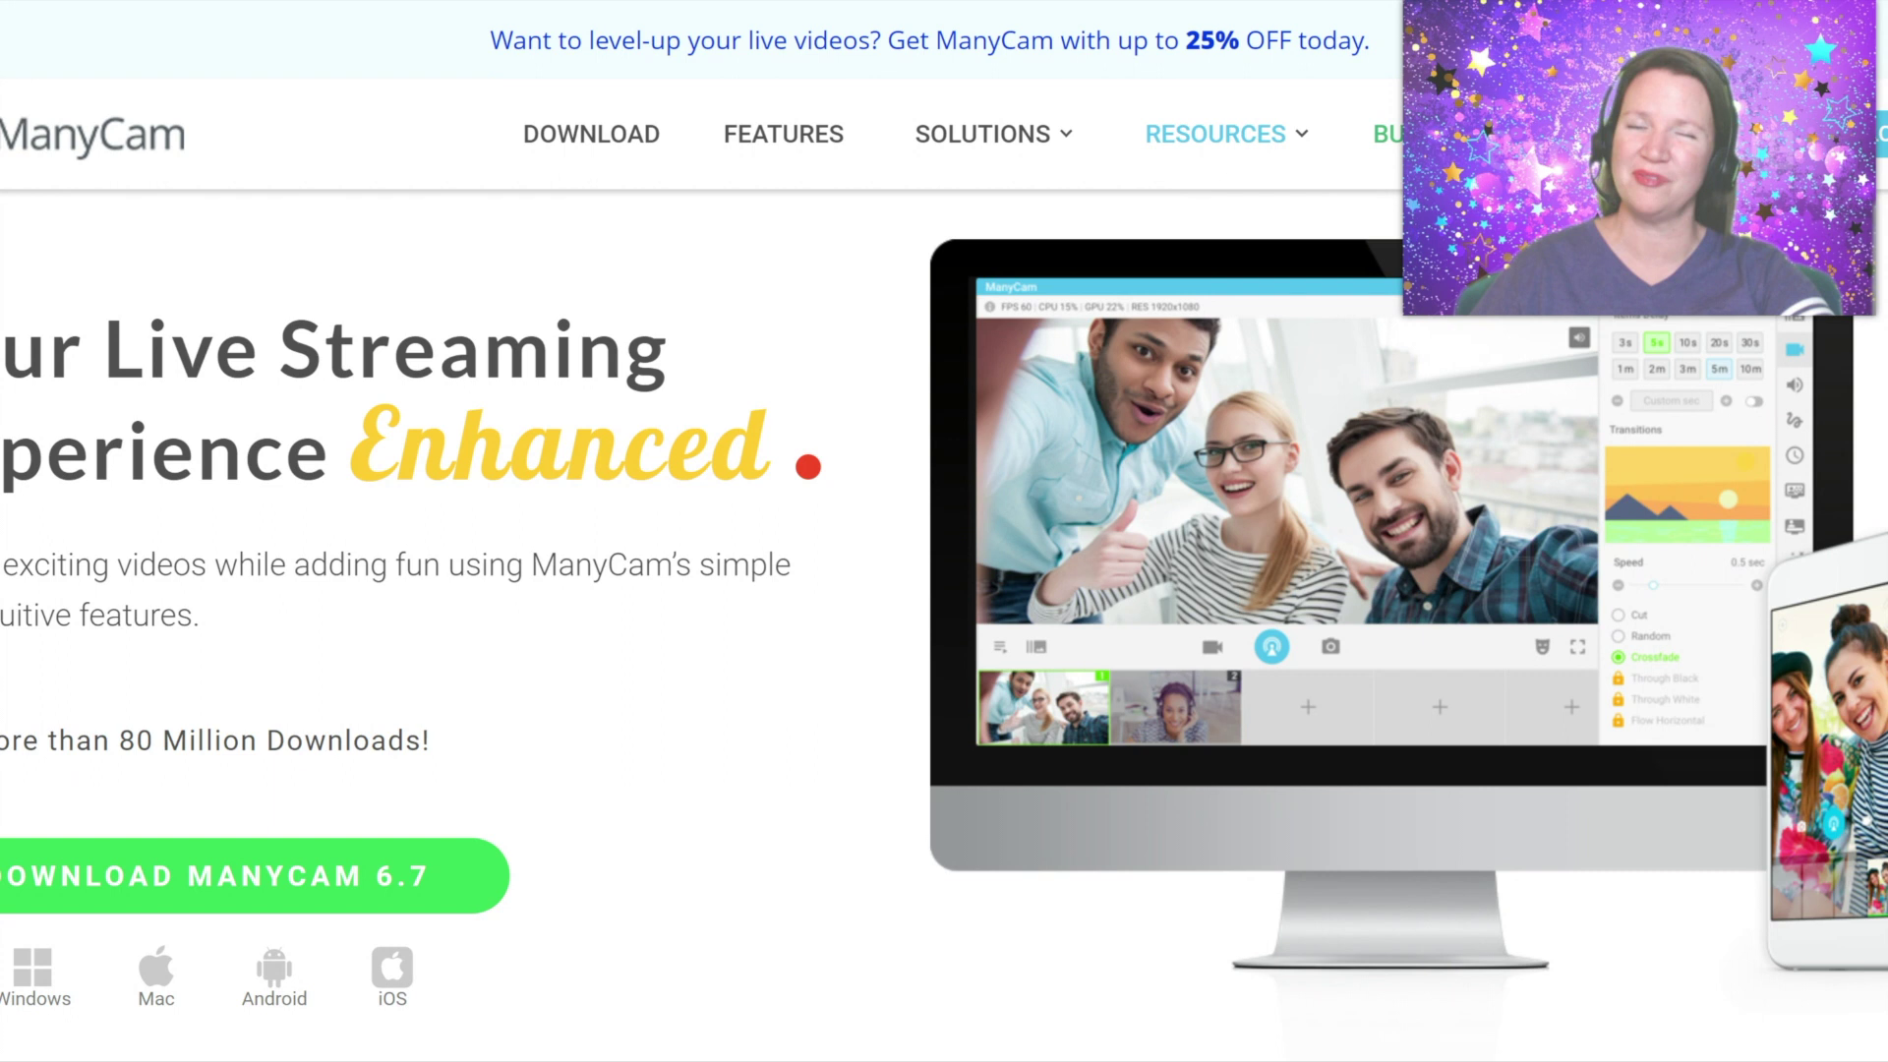
Step: Search the ManyCam filters and effects catalog for 'letter j' and scroll through the results
click(1188, 148)
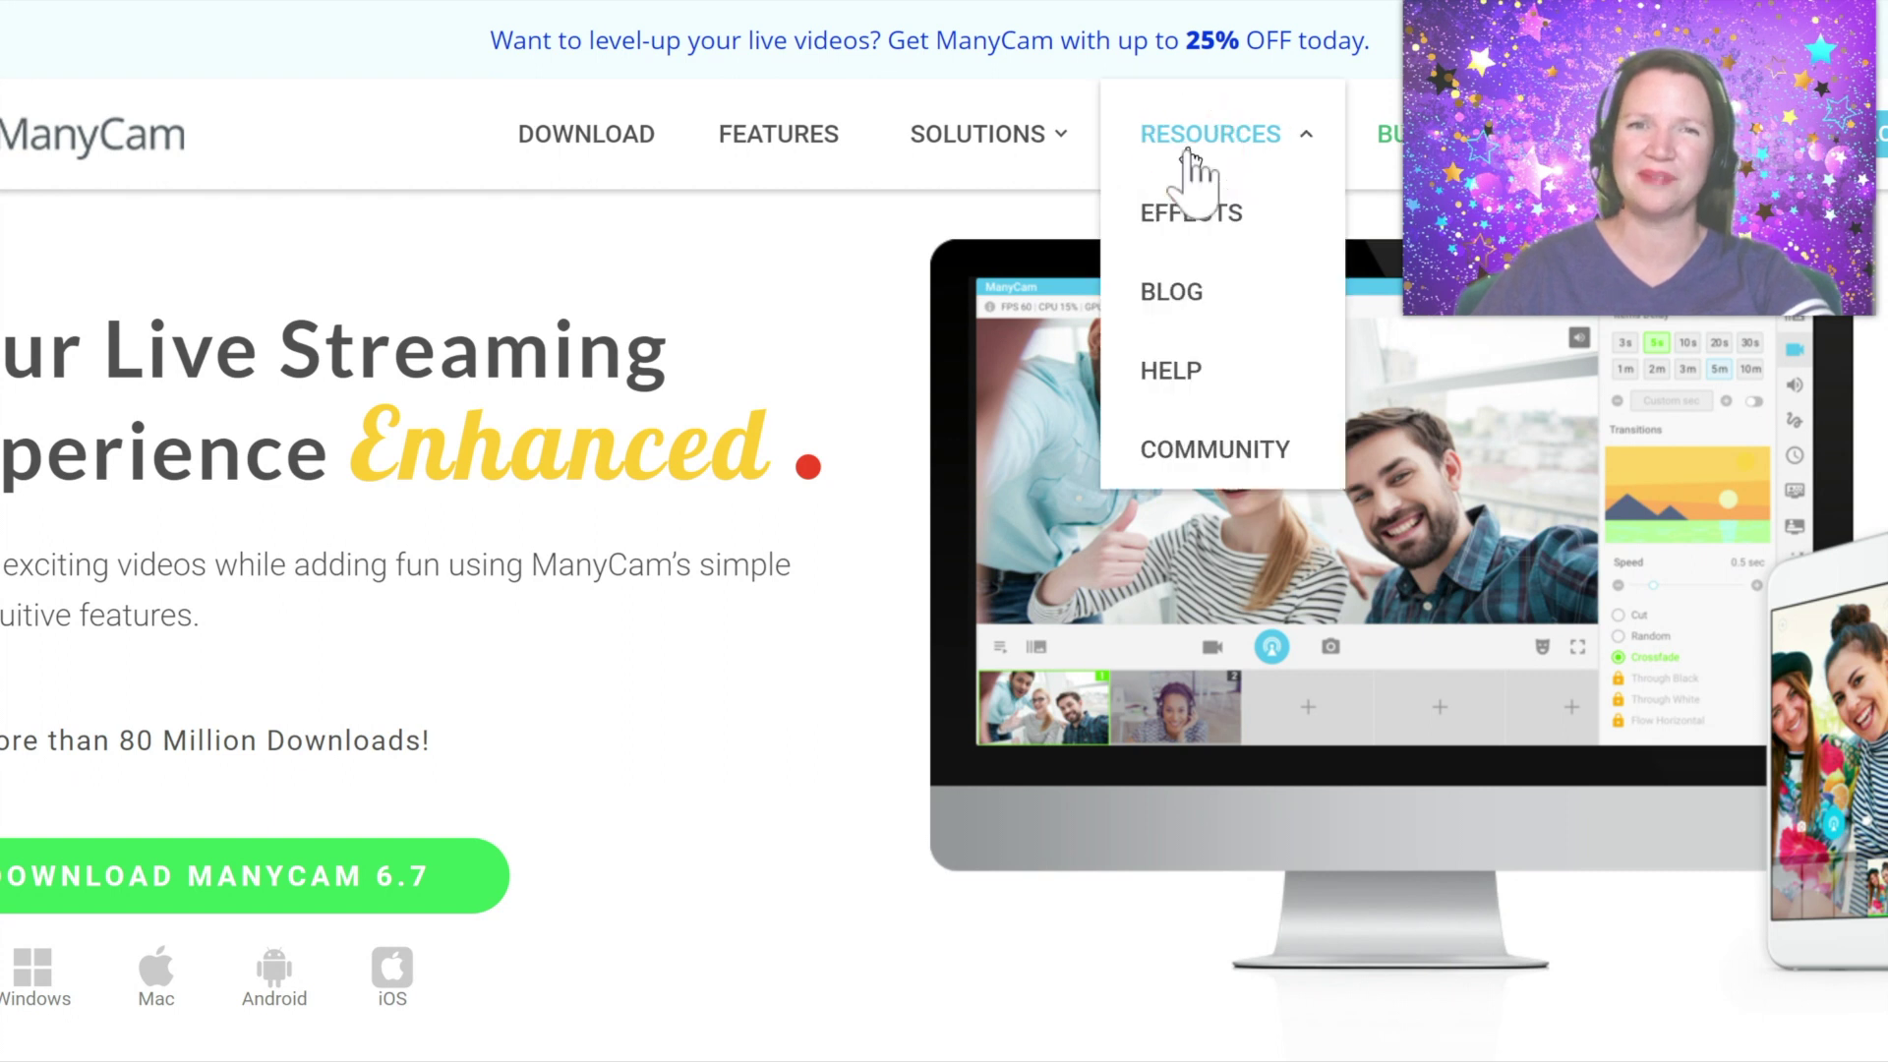
click(1178, 244)
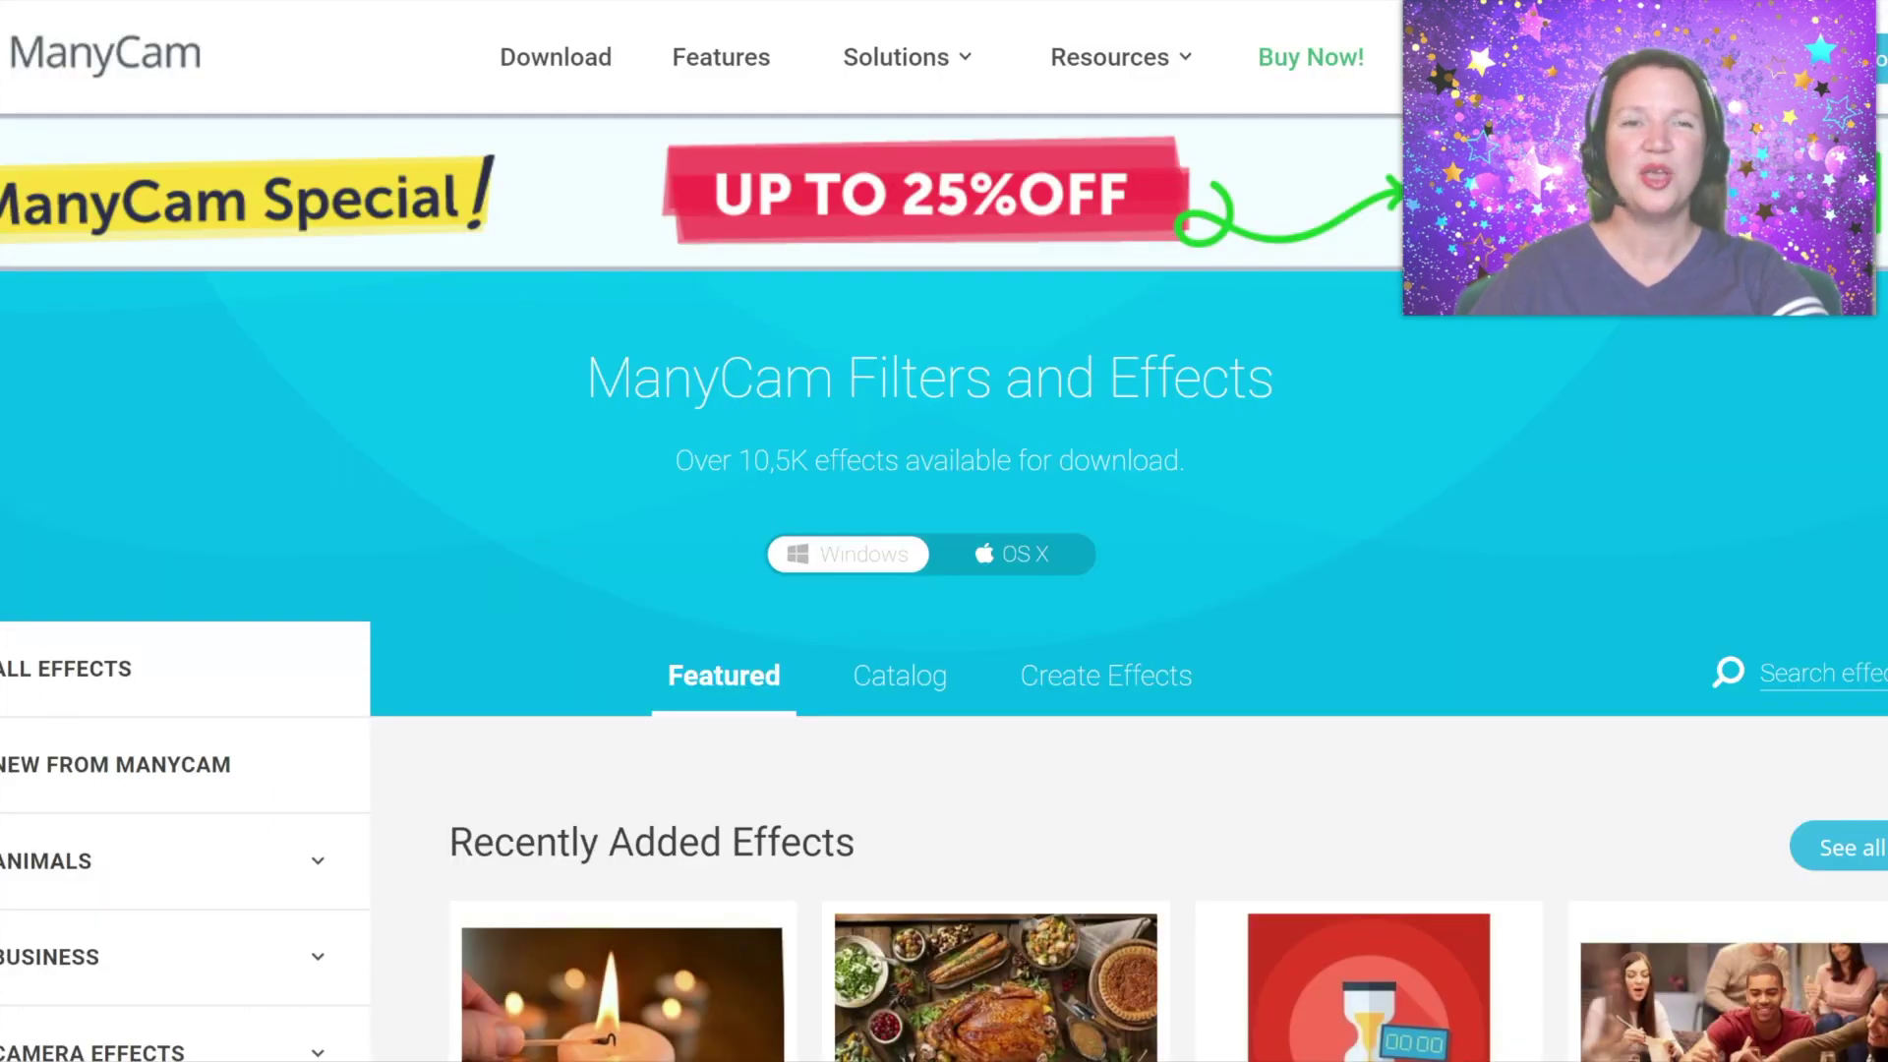
click(1798, 678)
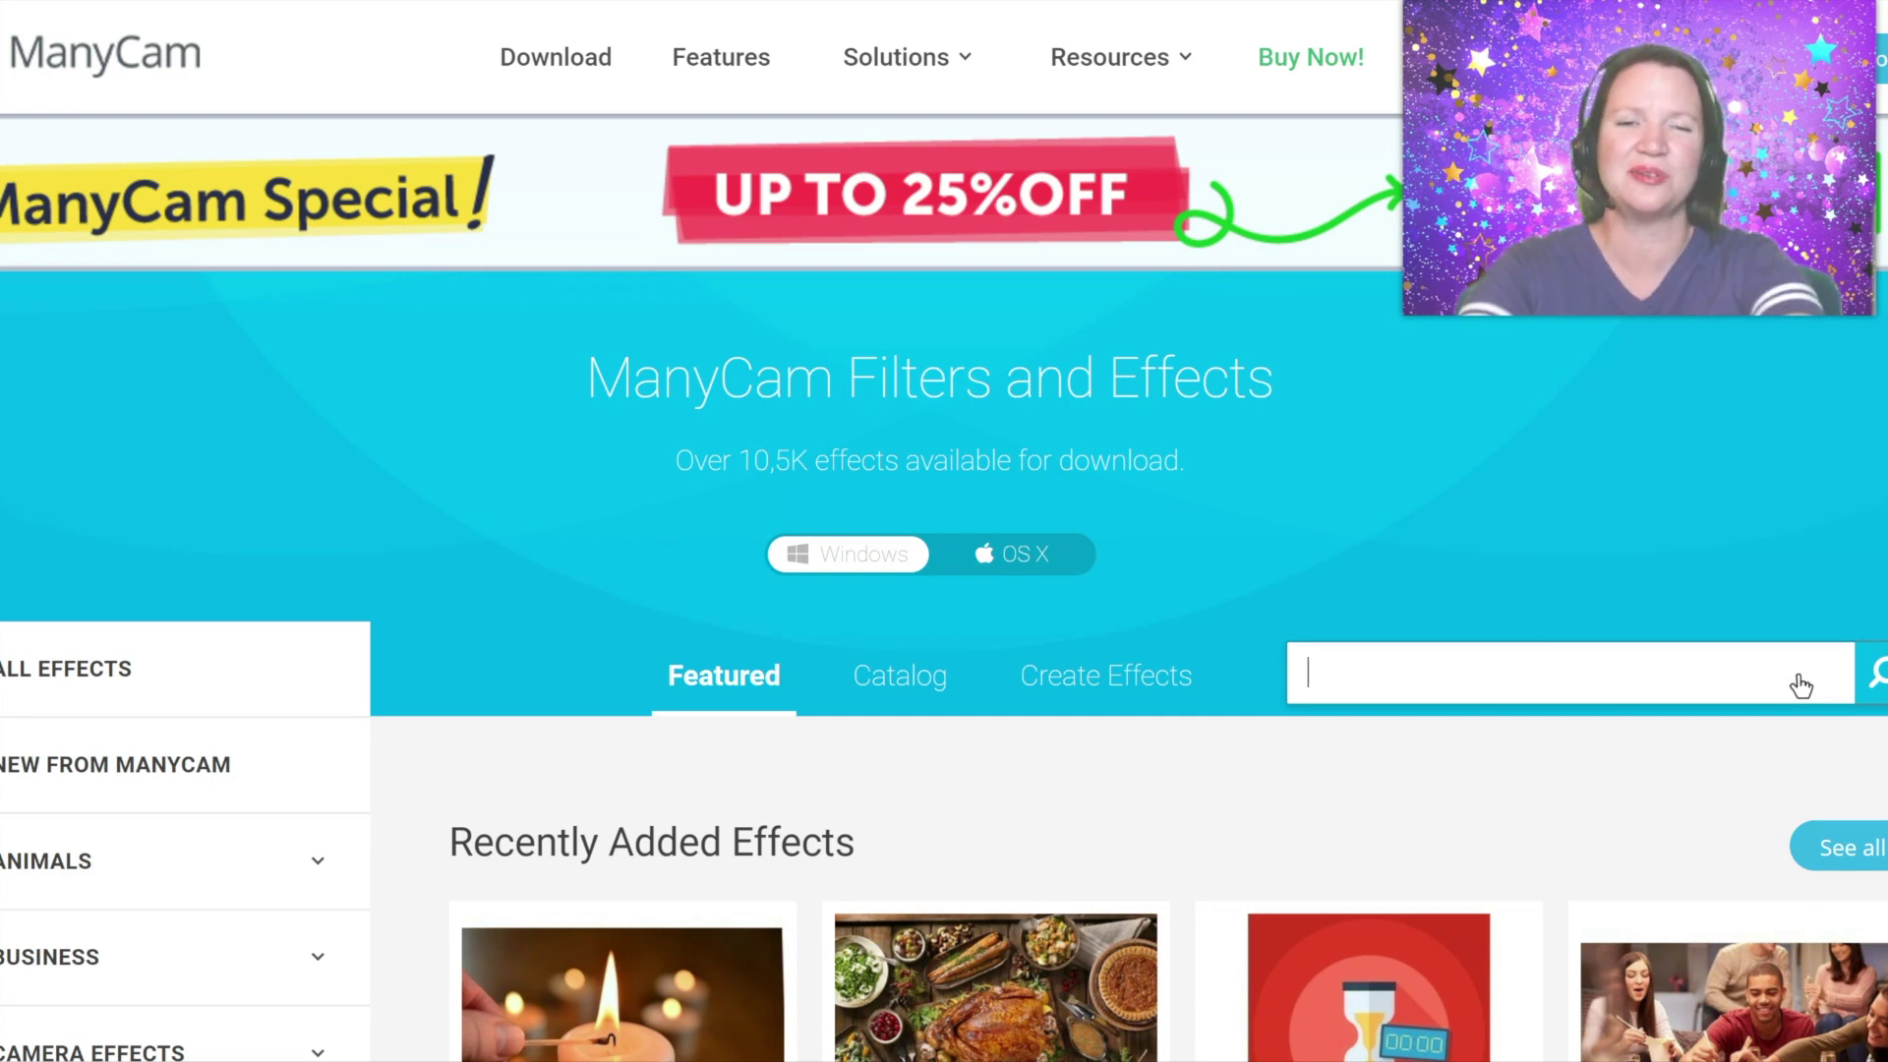
text(letter j)
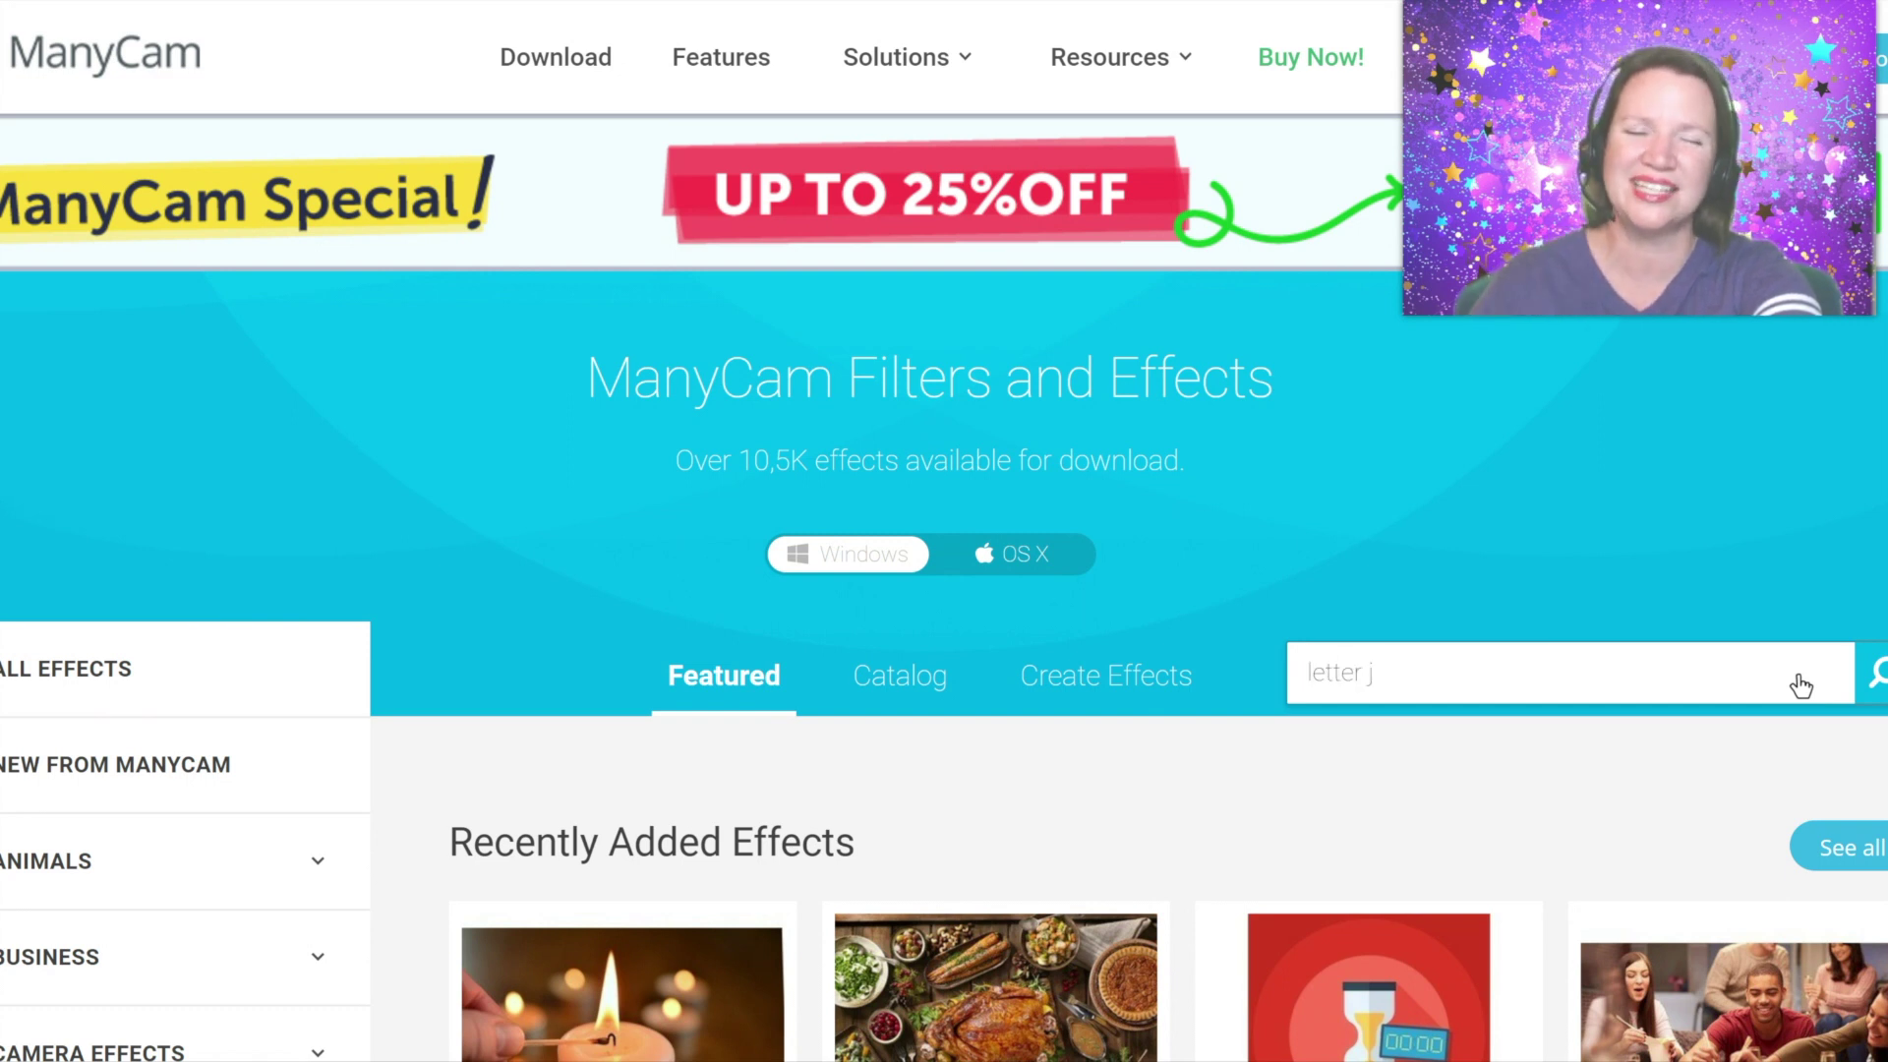
key(Return)
scroll(1814, 703, down, 3)
scroll(1814, 703, down, 2)
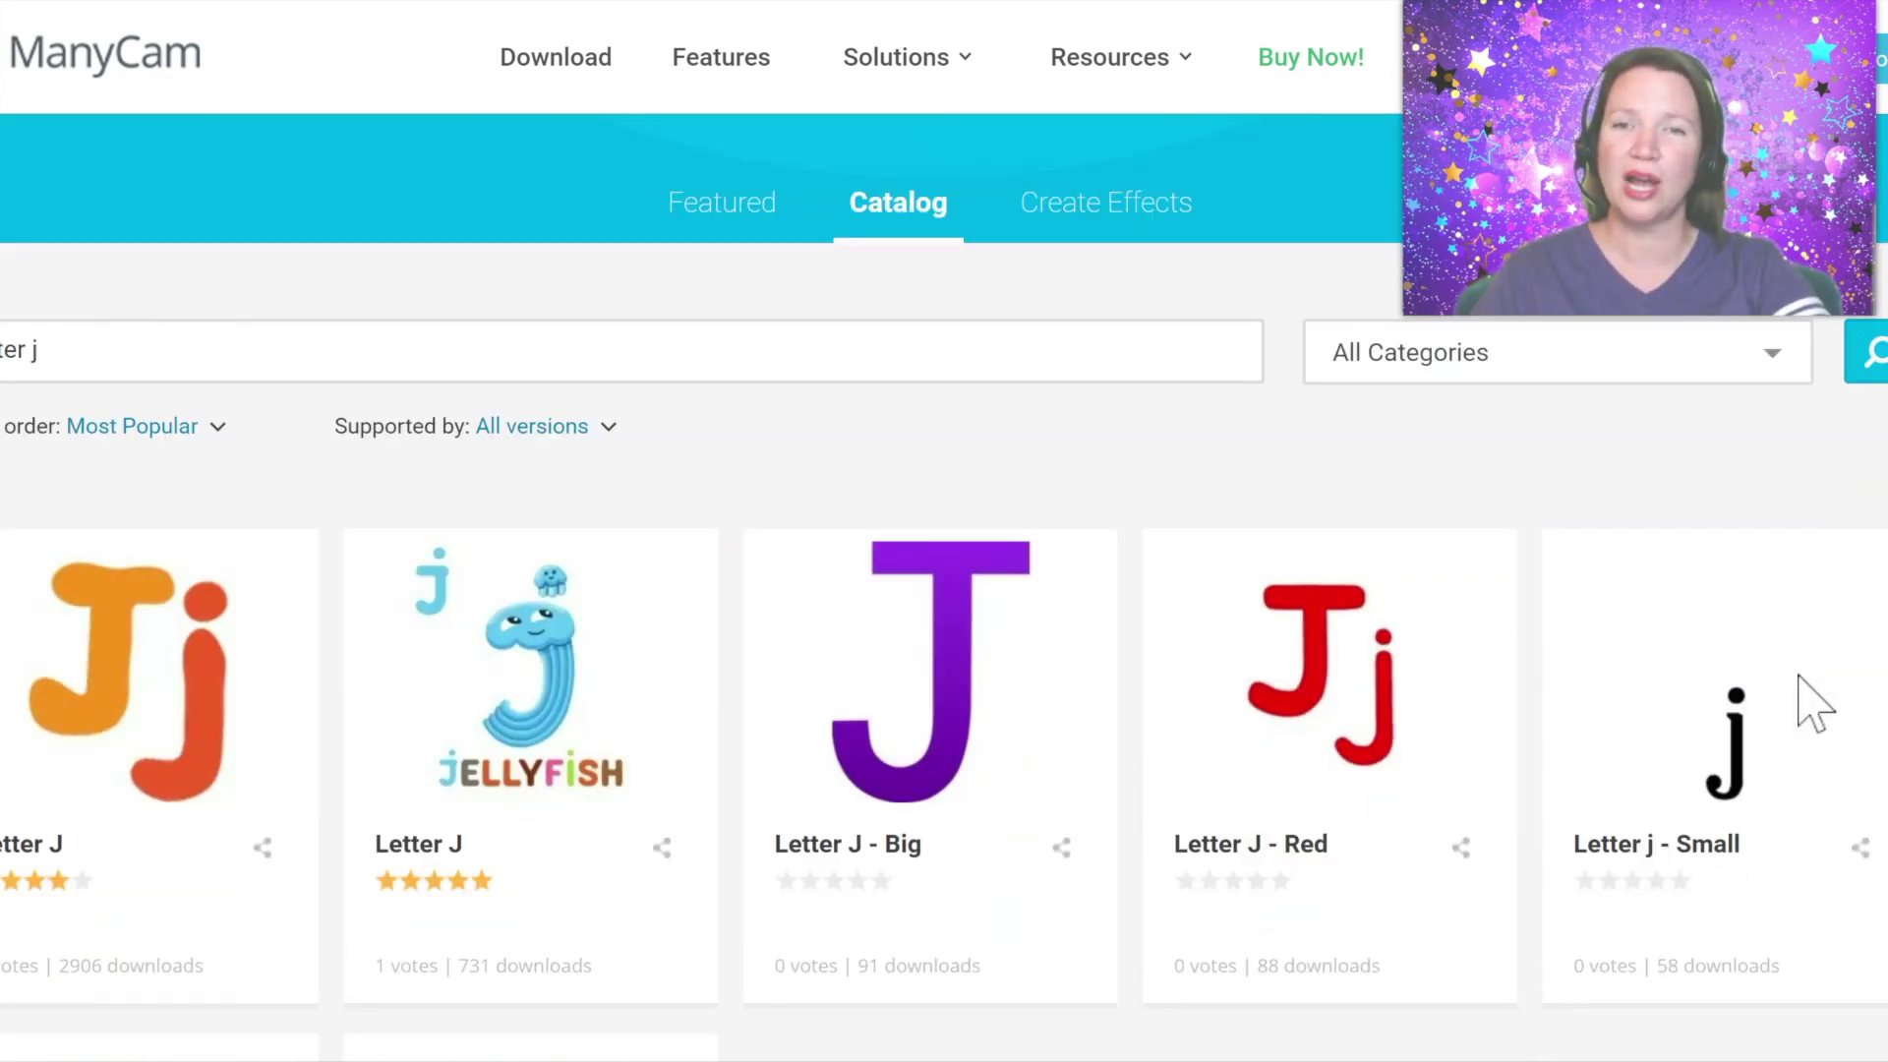
scroll(1815, 703, down, 2)
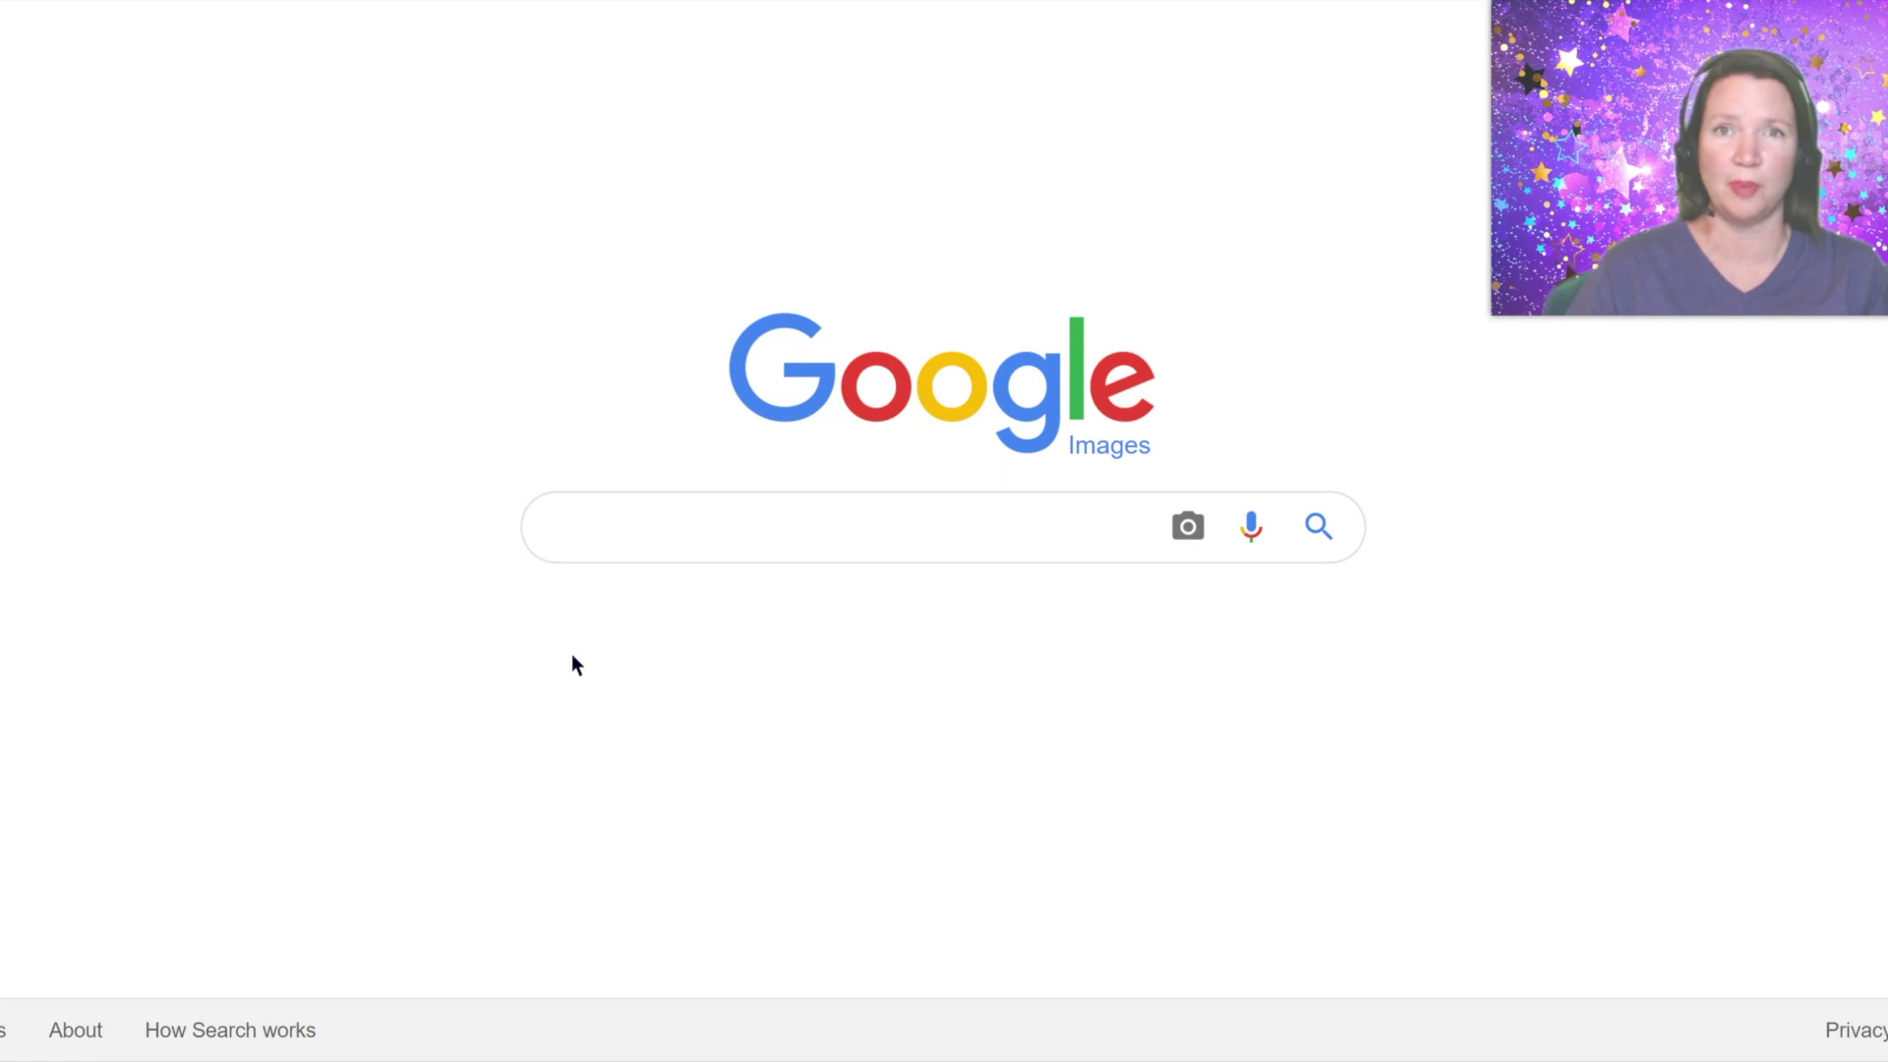
key(Tab)
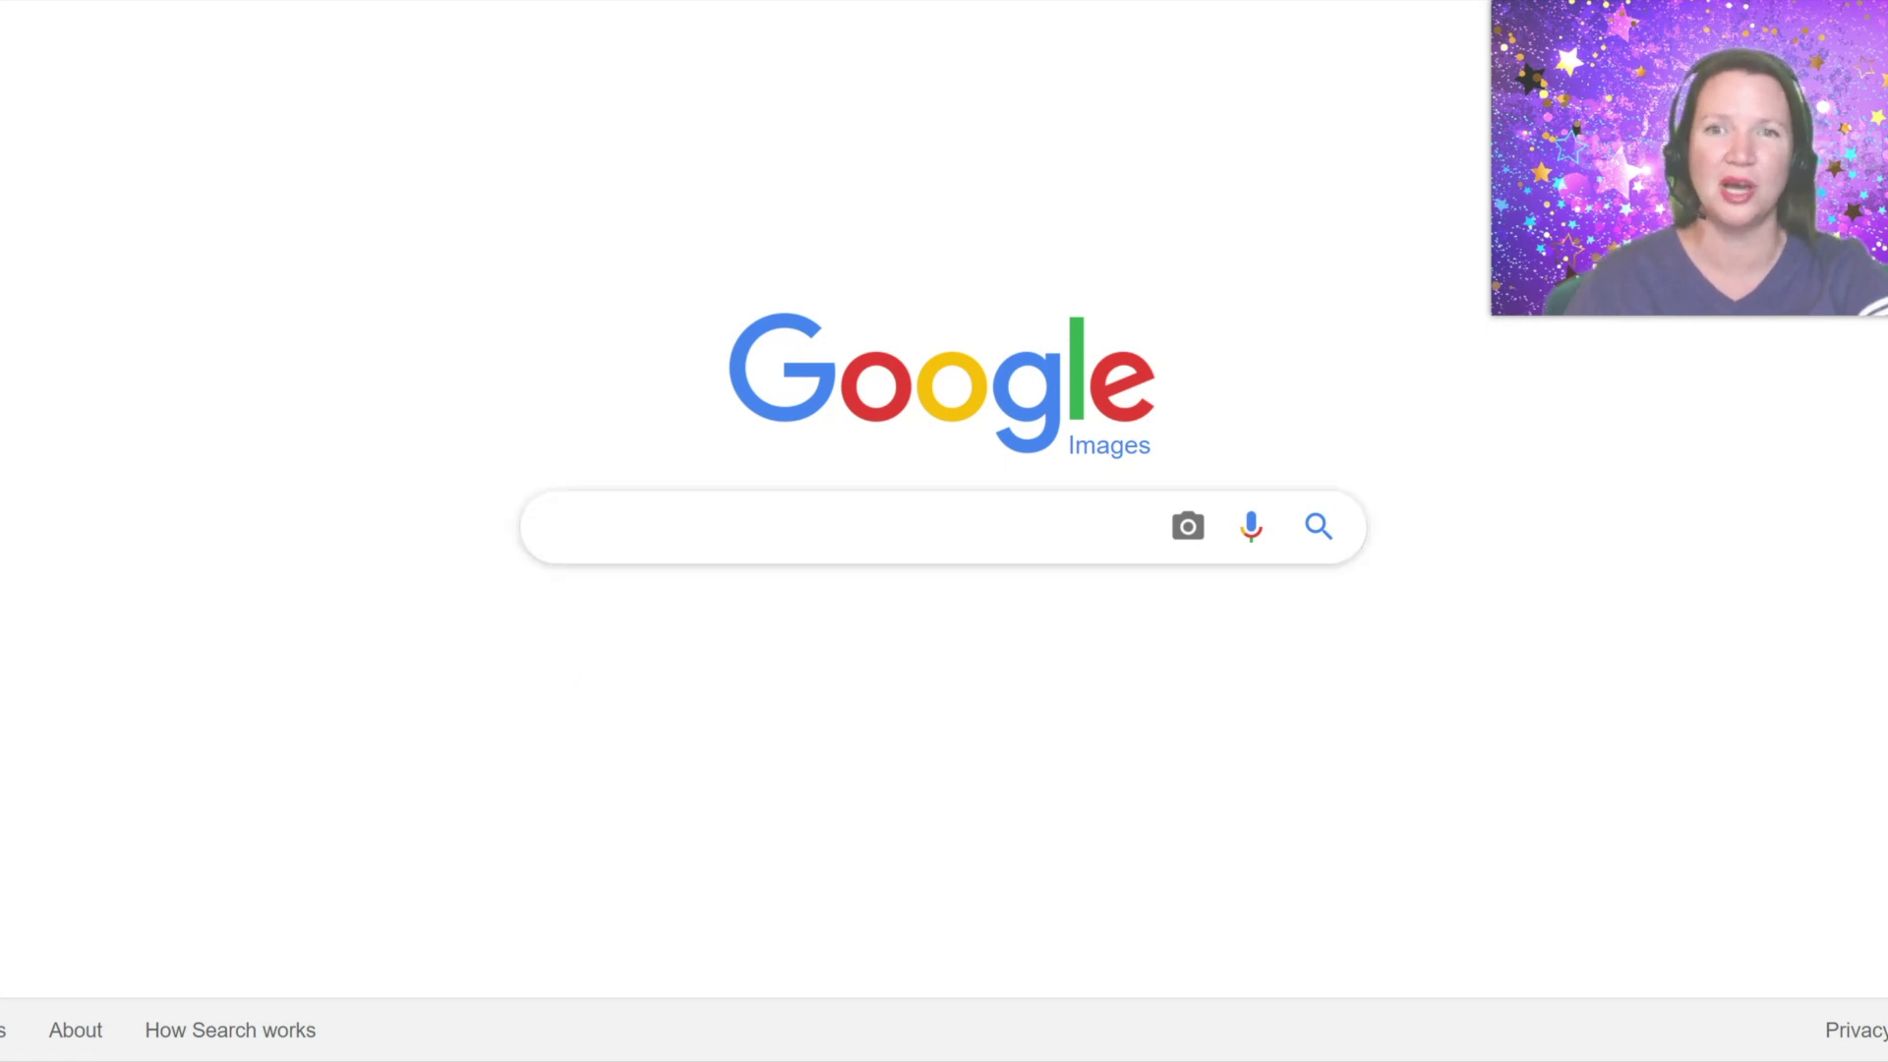
text(jump rope)
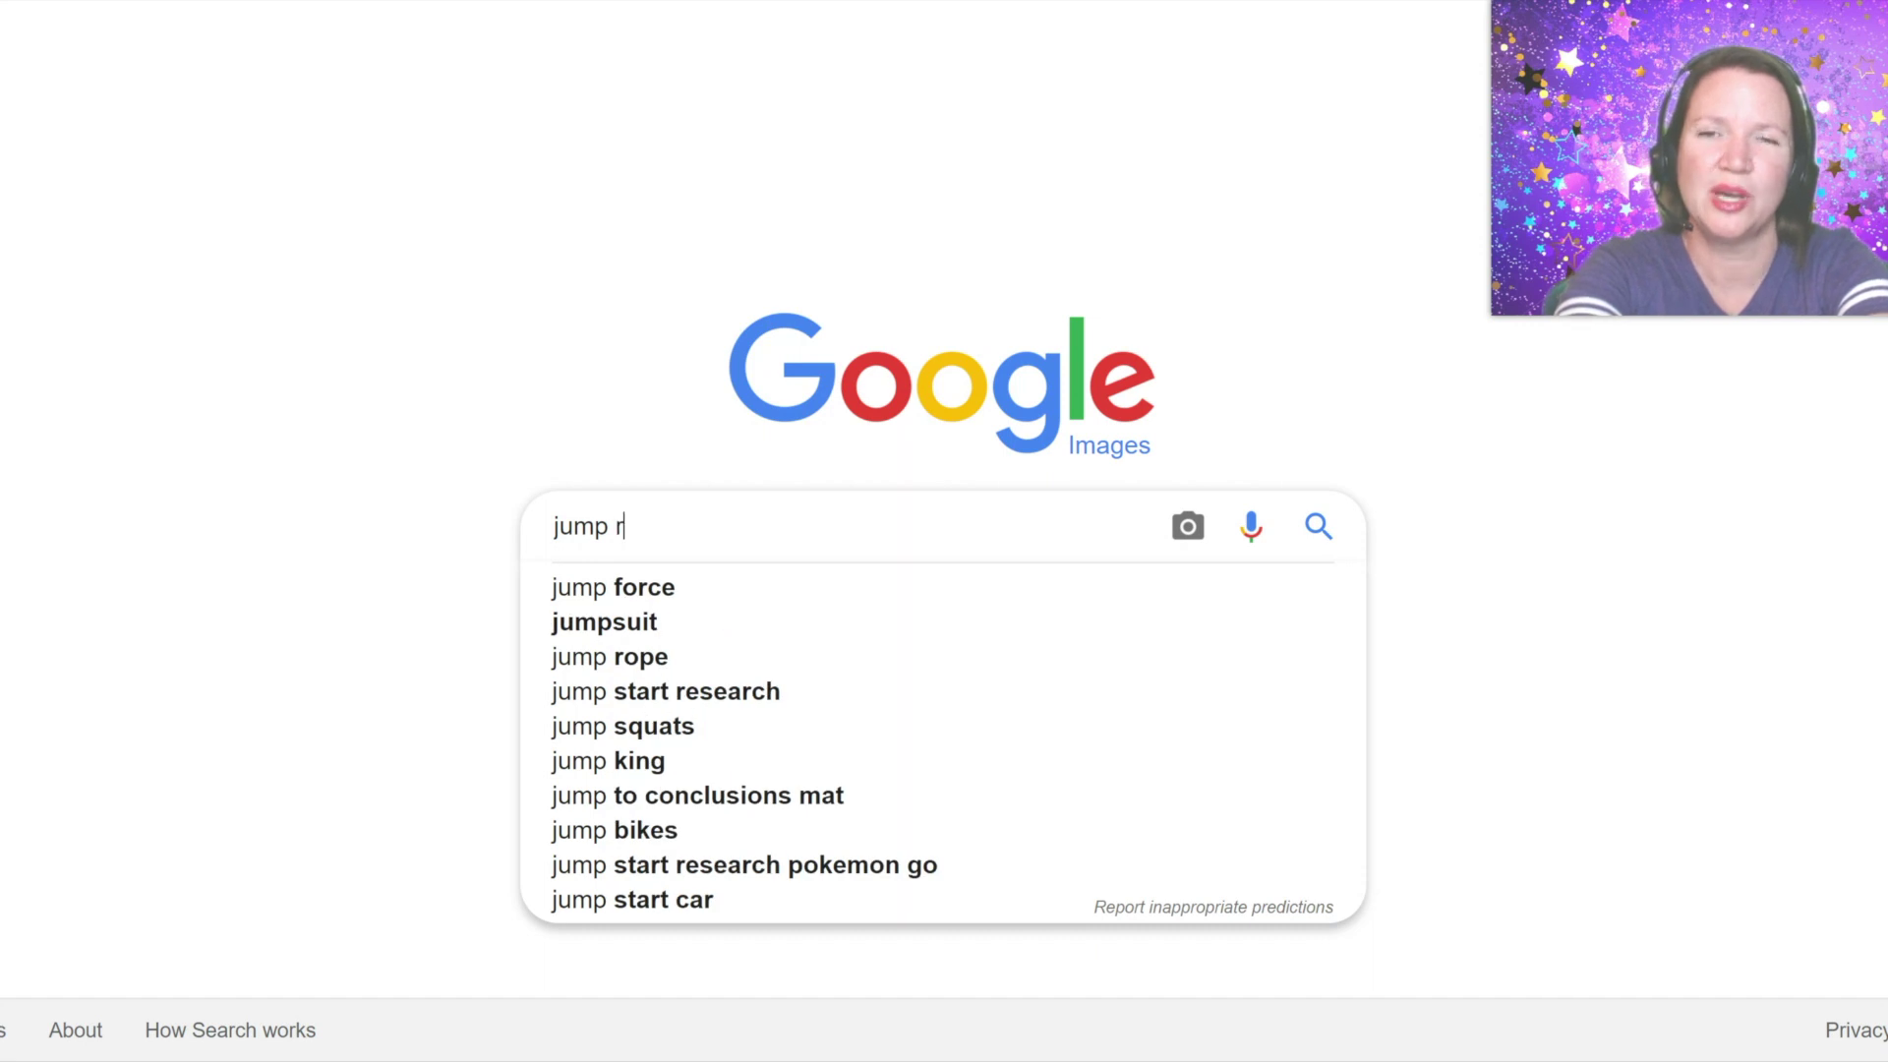
text( gif)
key(Return)
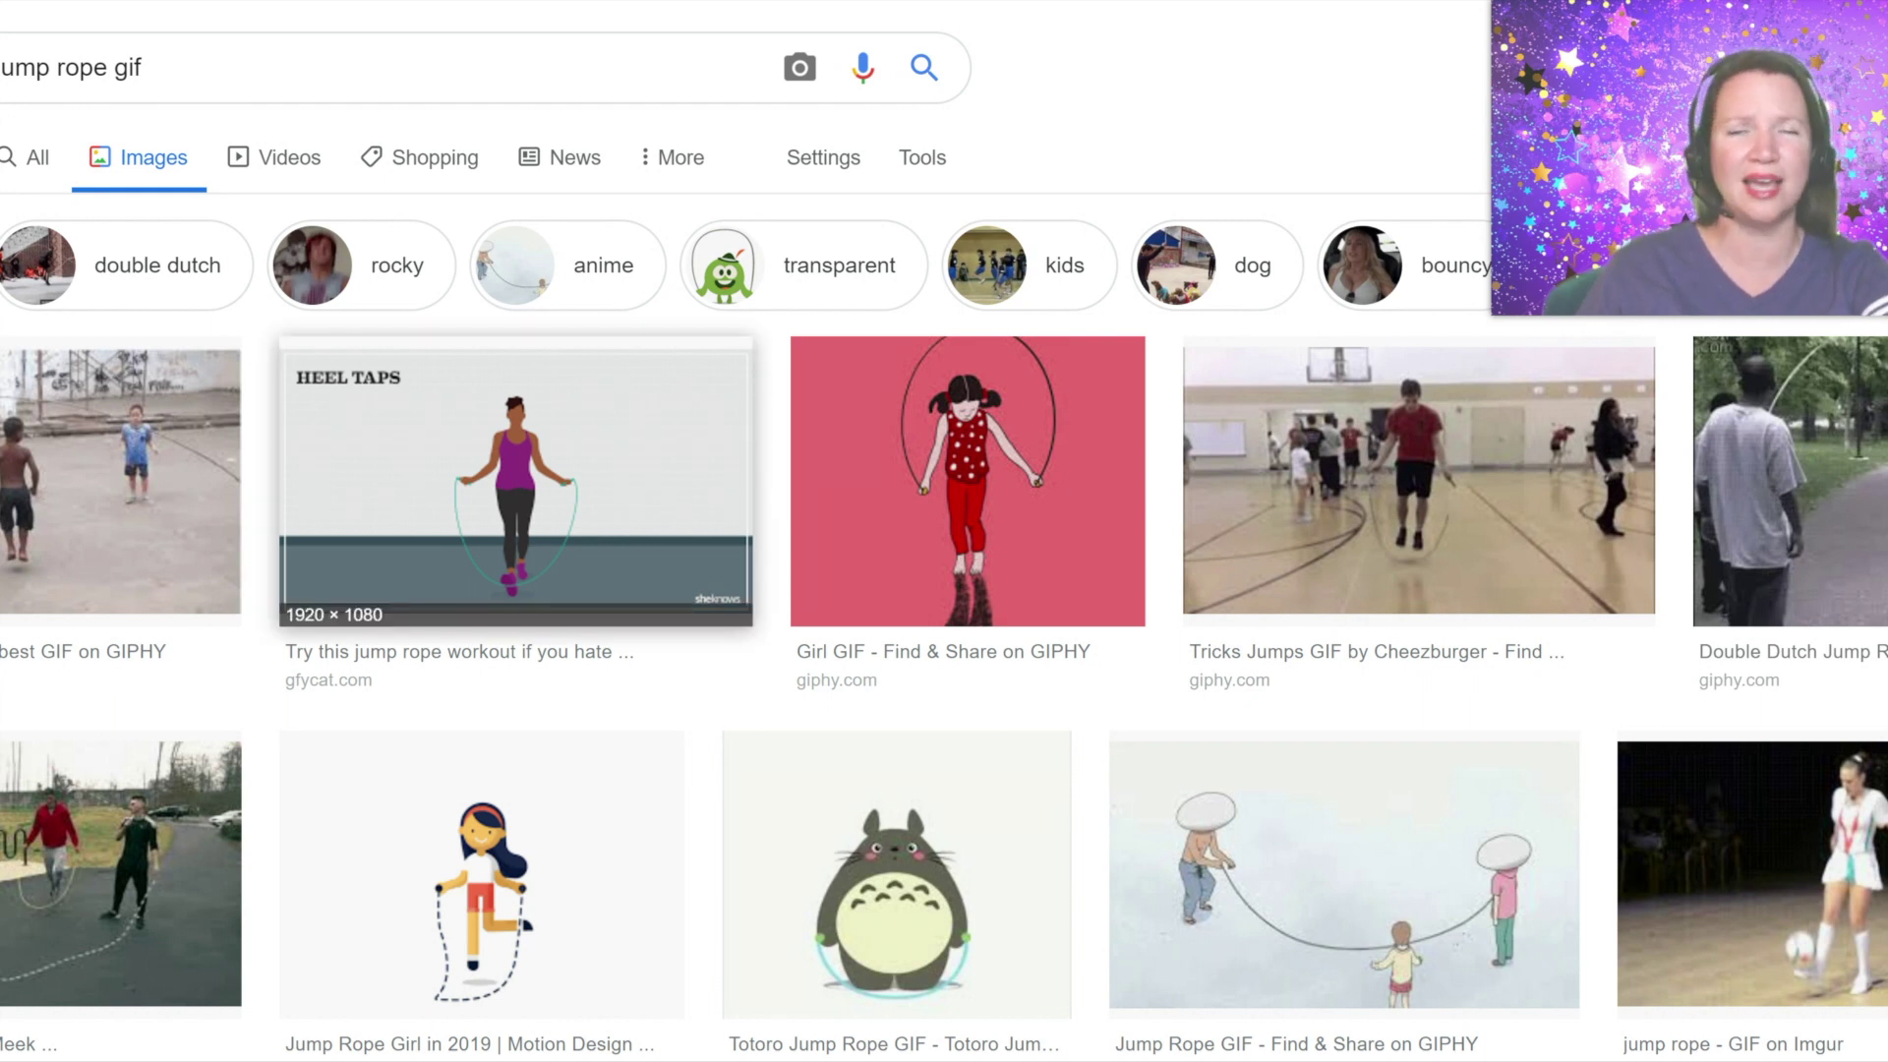
scroll(641, 560, down, 2)
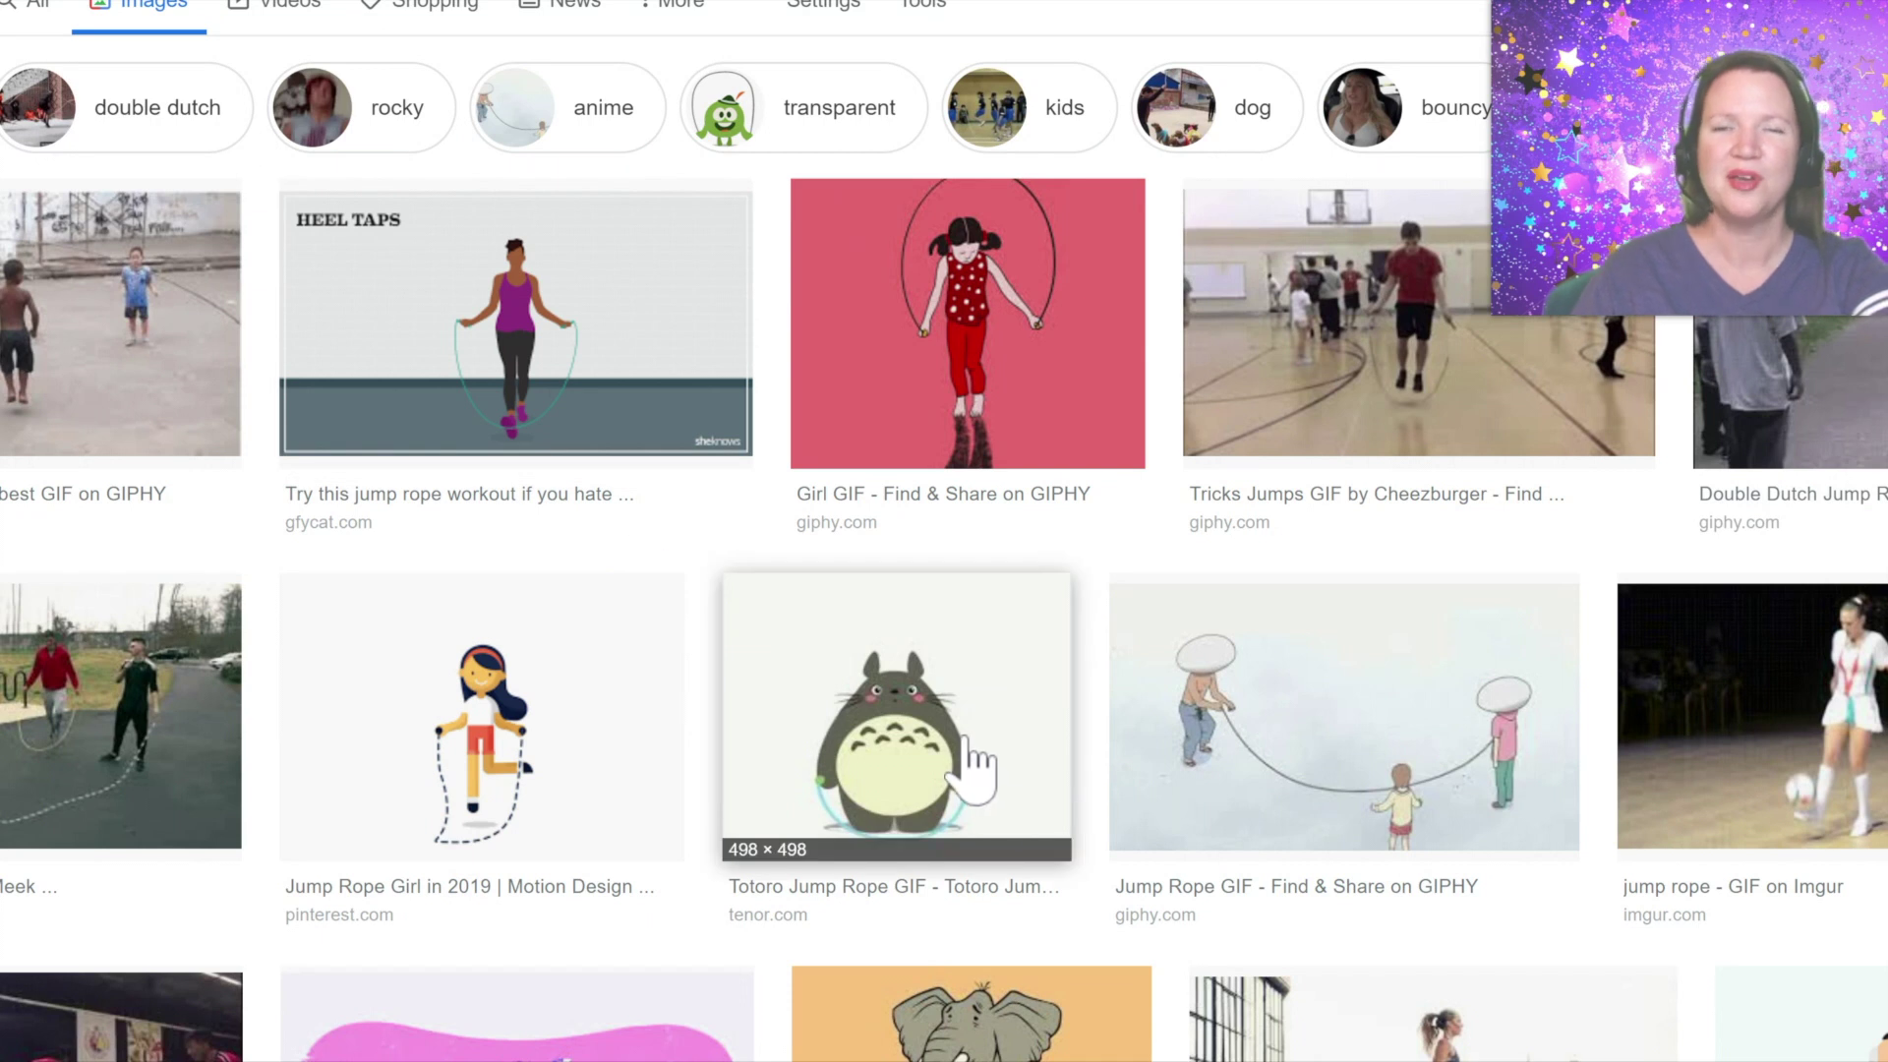
click(967, 743)
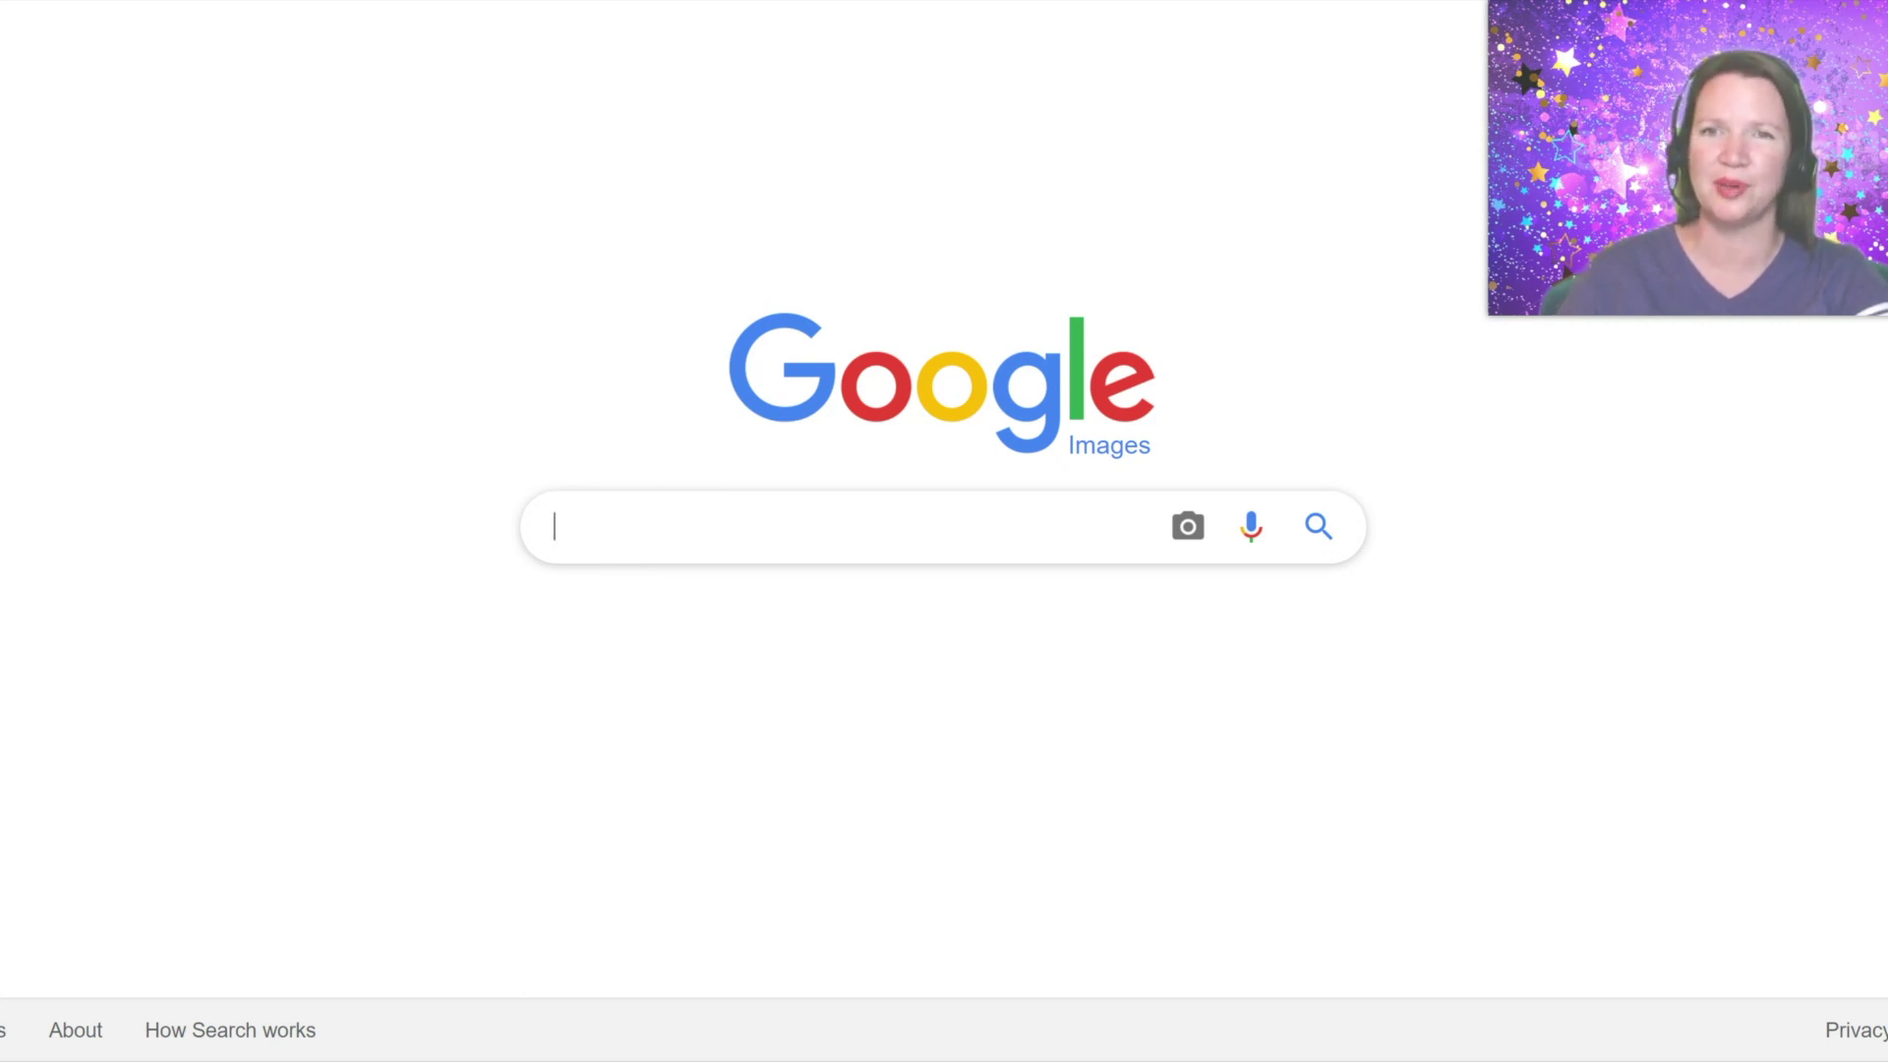
Step: Search Google Images for 'jump rope transparent' and preview the red jump rope PNG
text(jum)
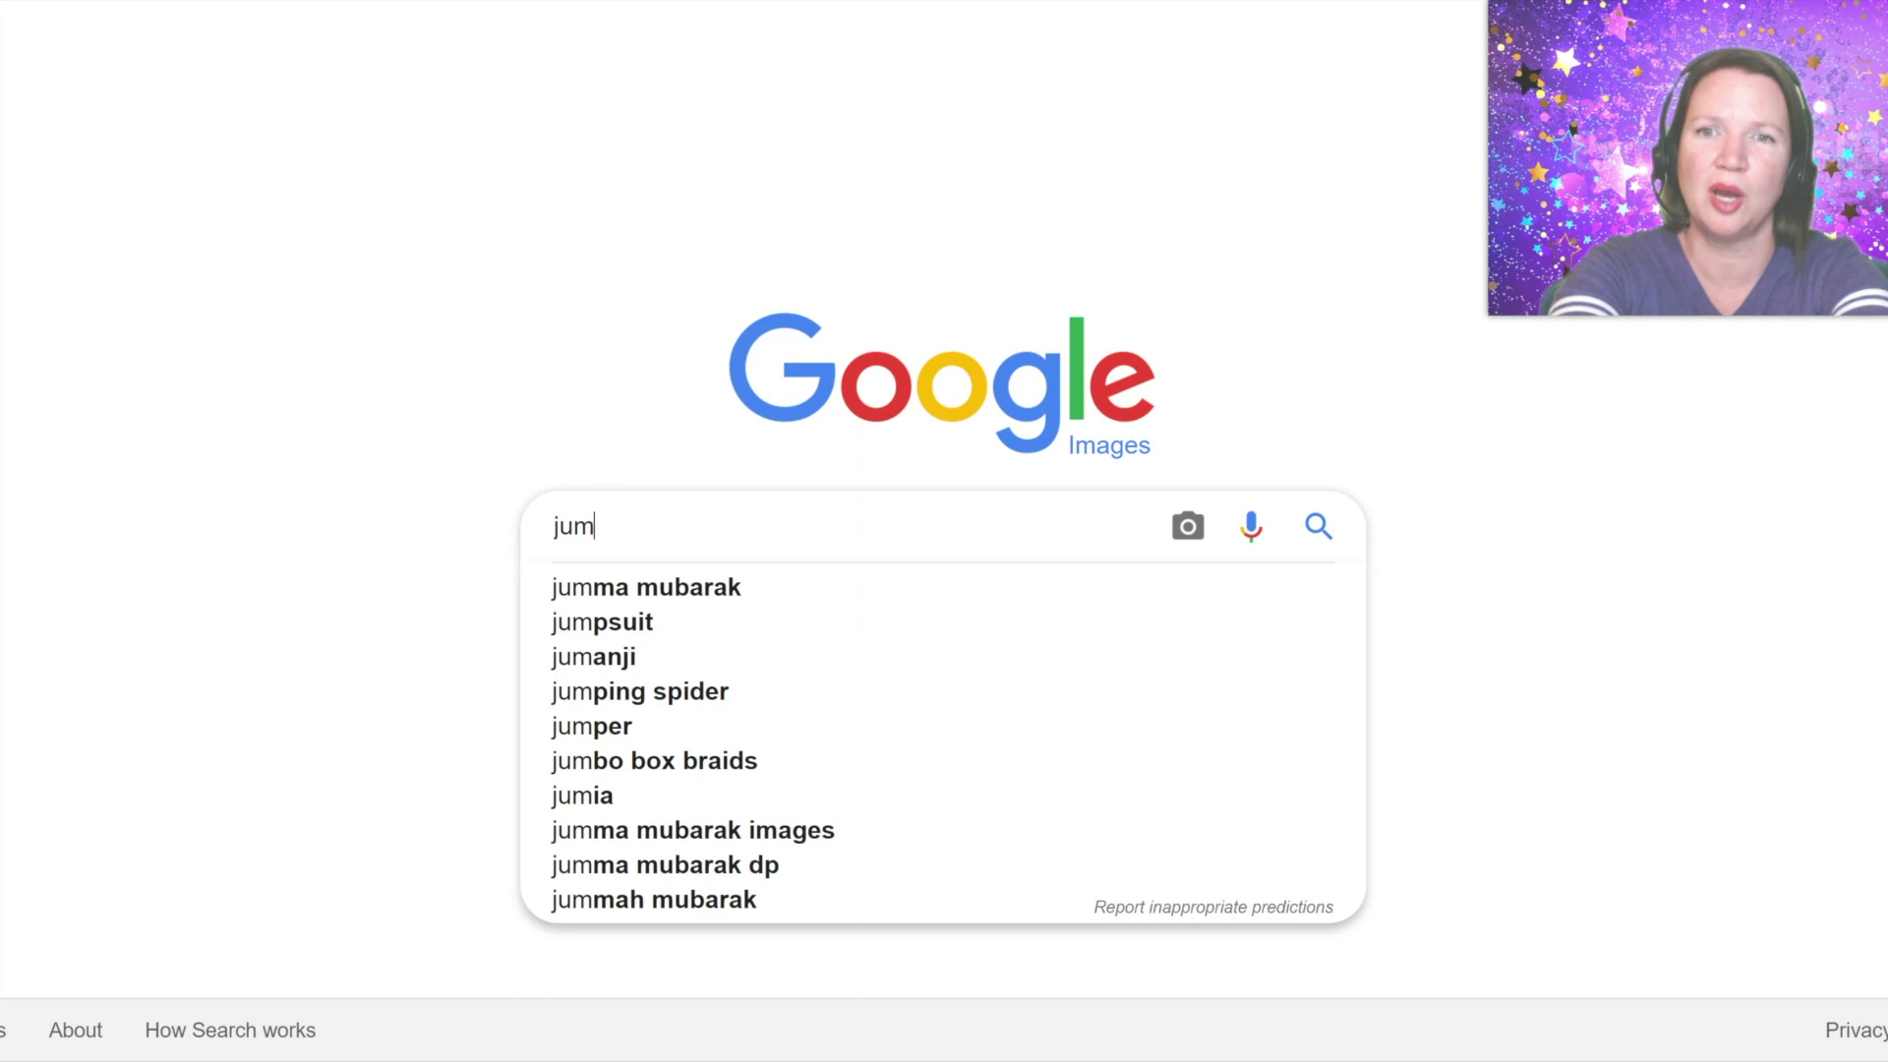
text(p rope transparent)
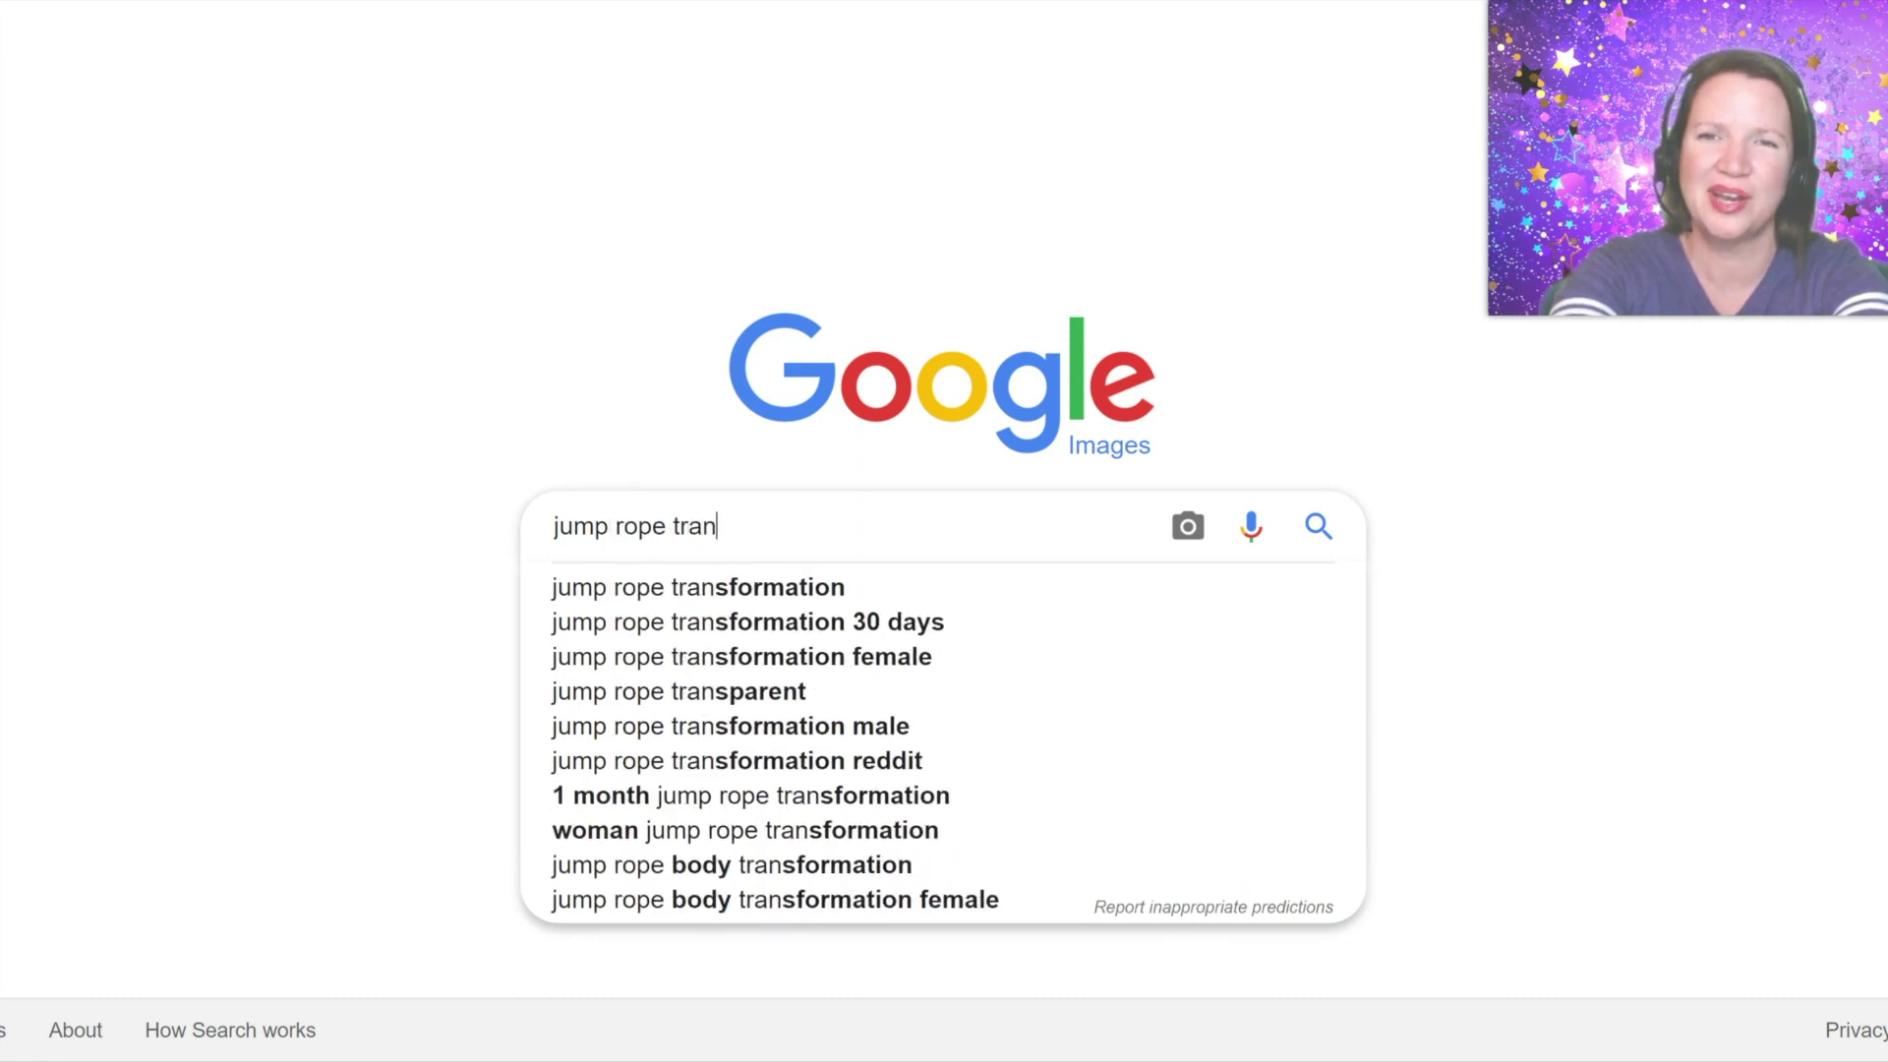
key(Return)
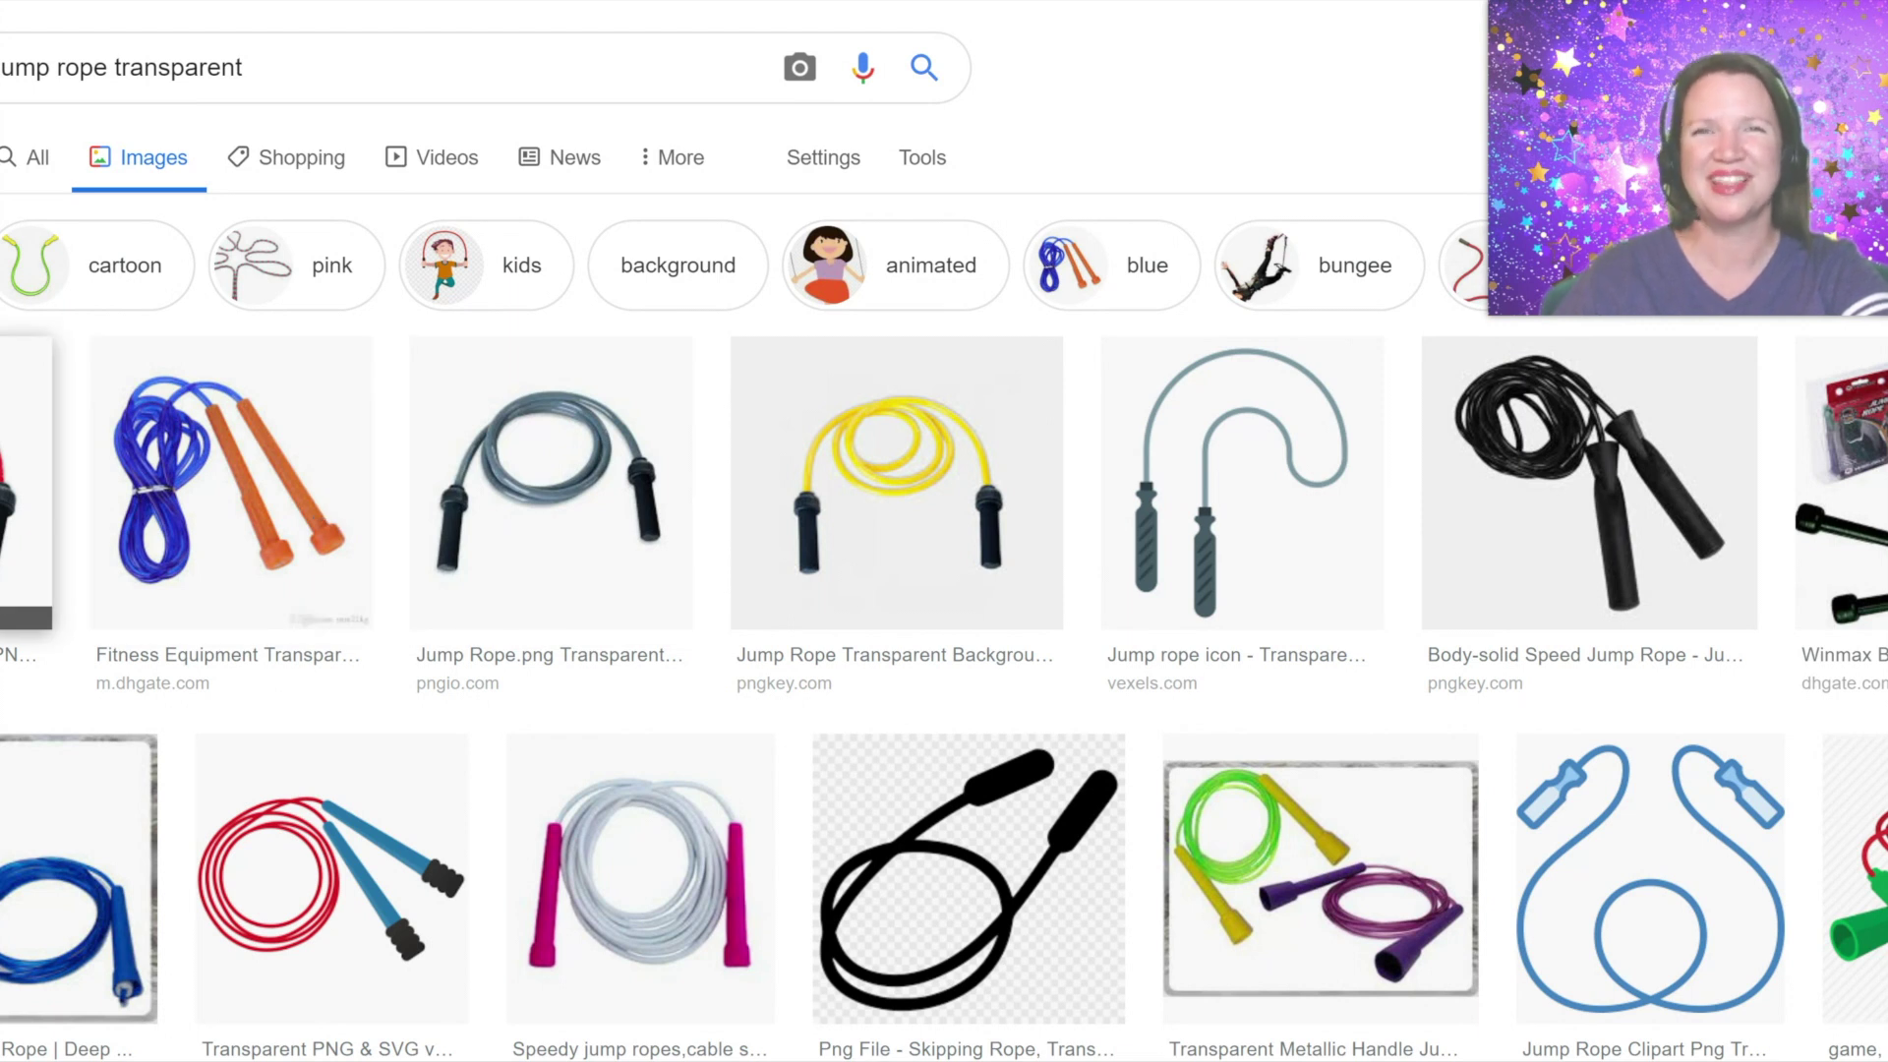
click(25, 482)
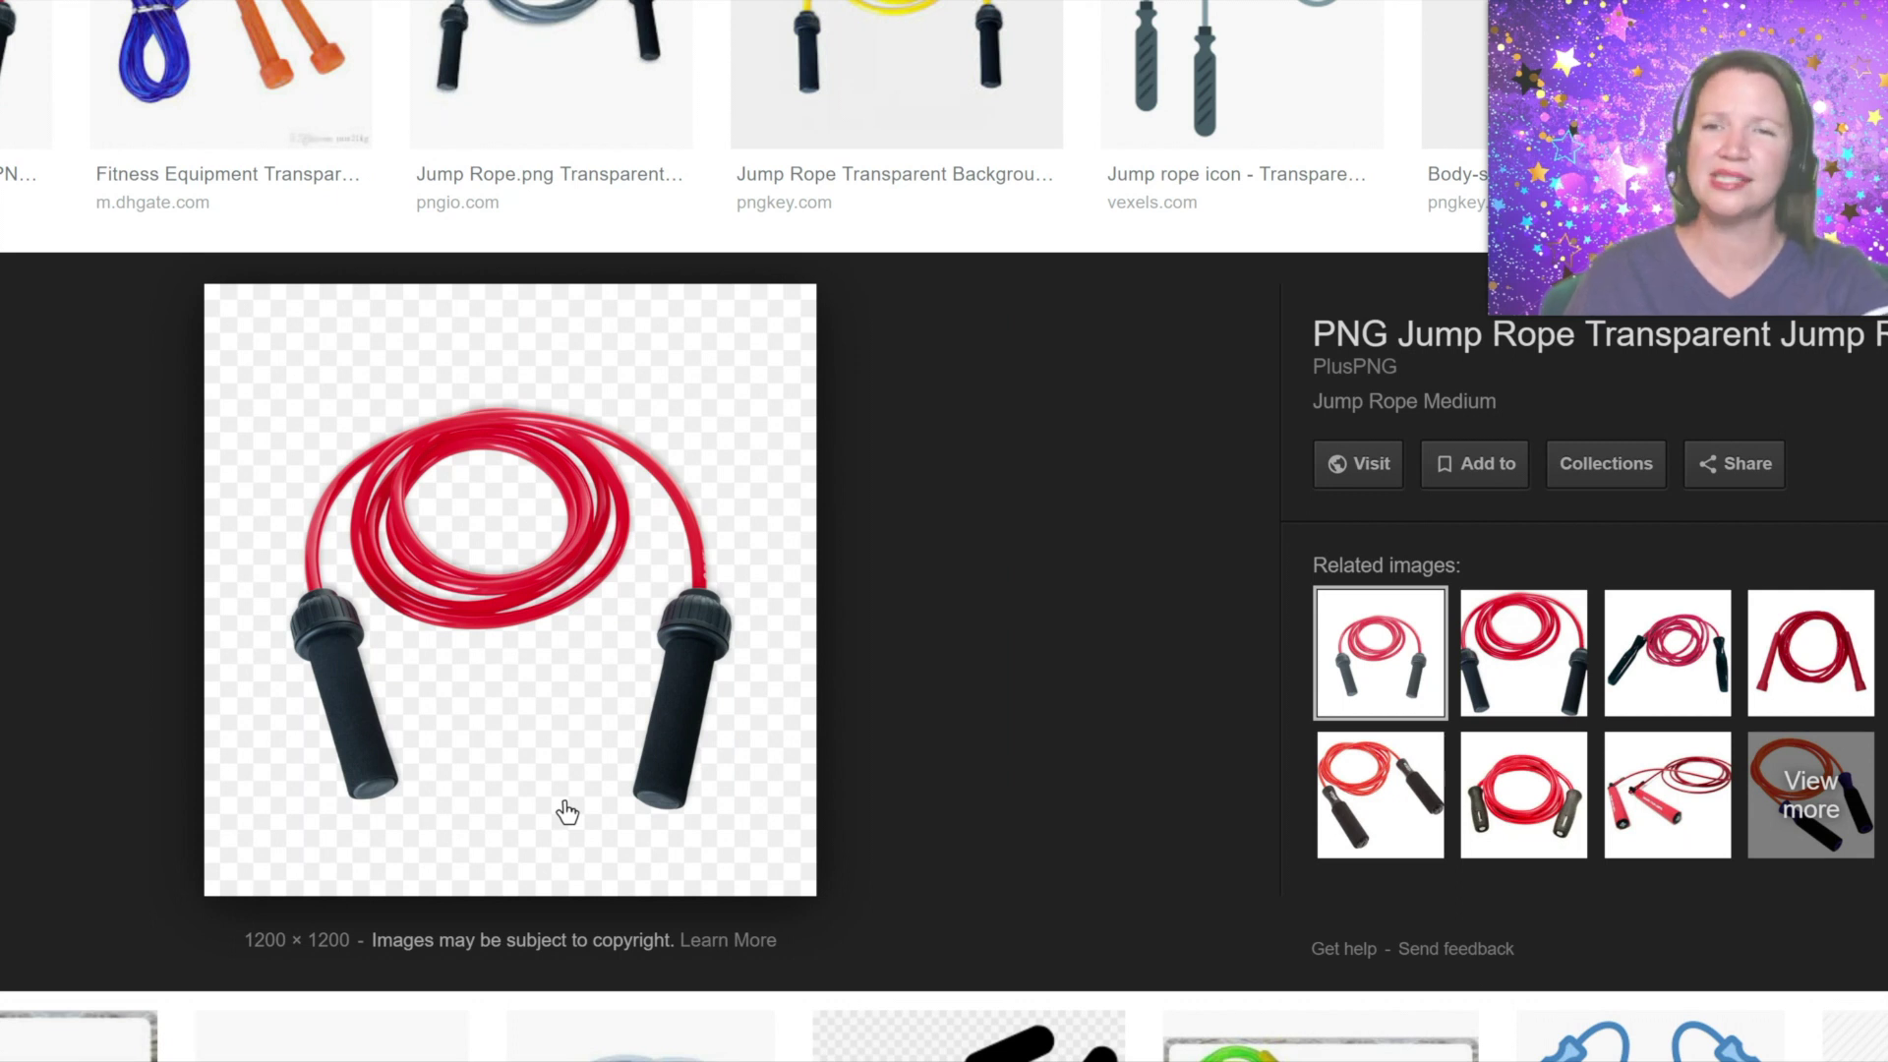
click(553, 677)
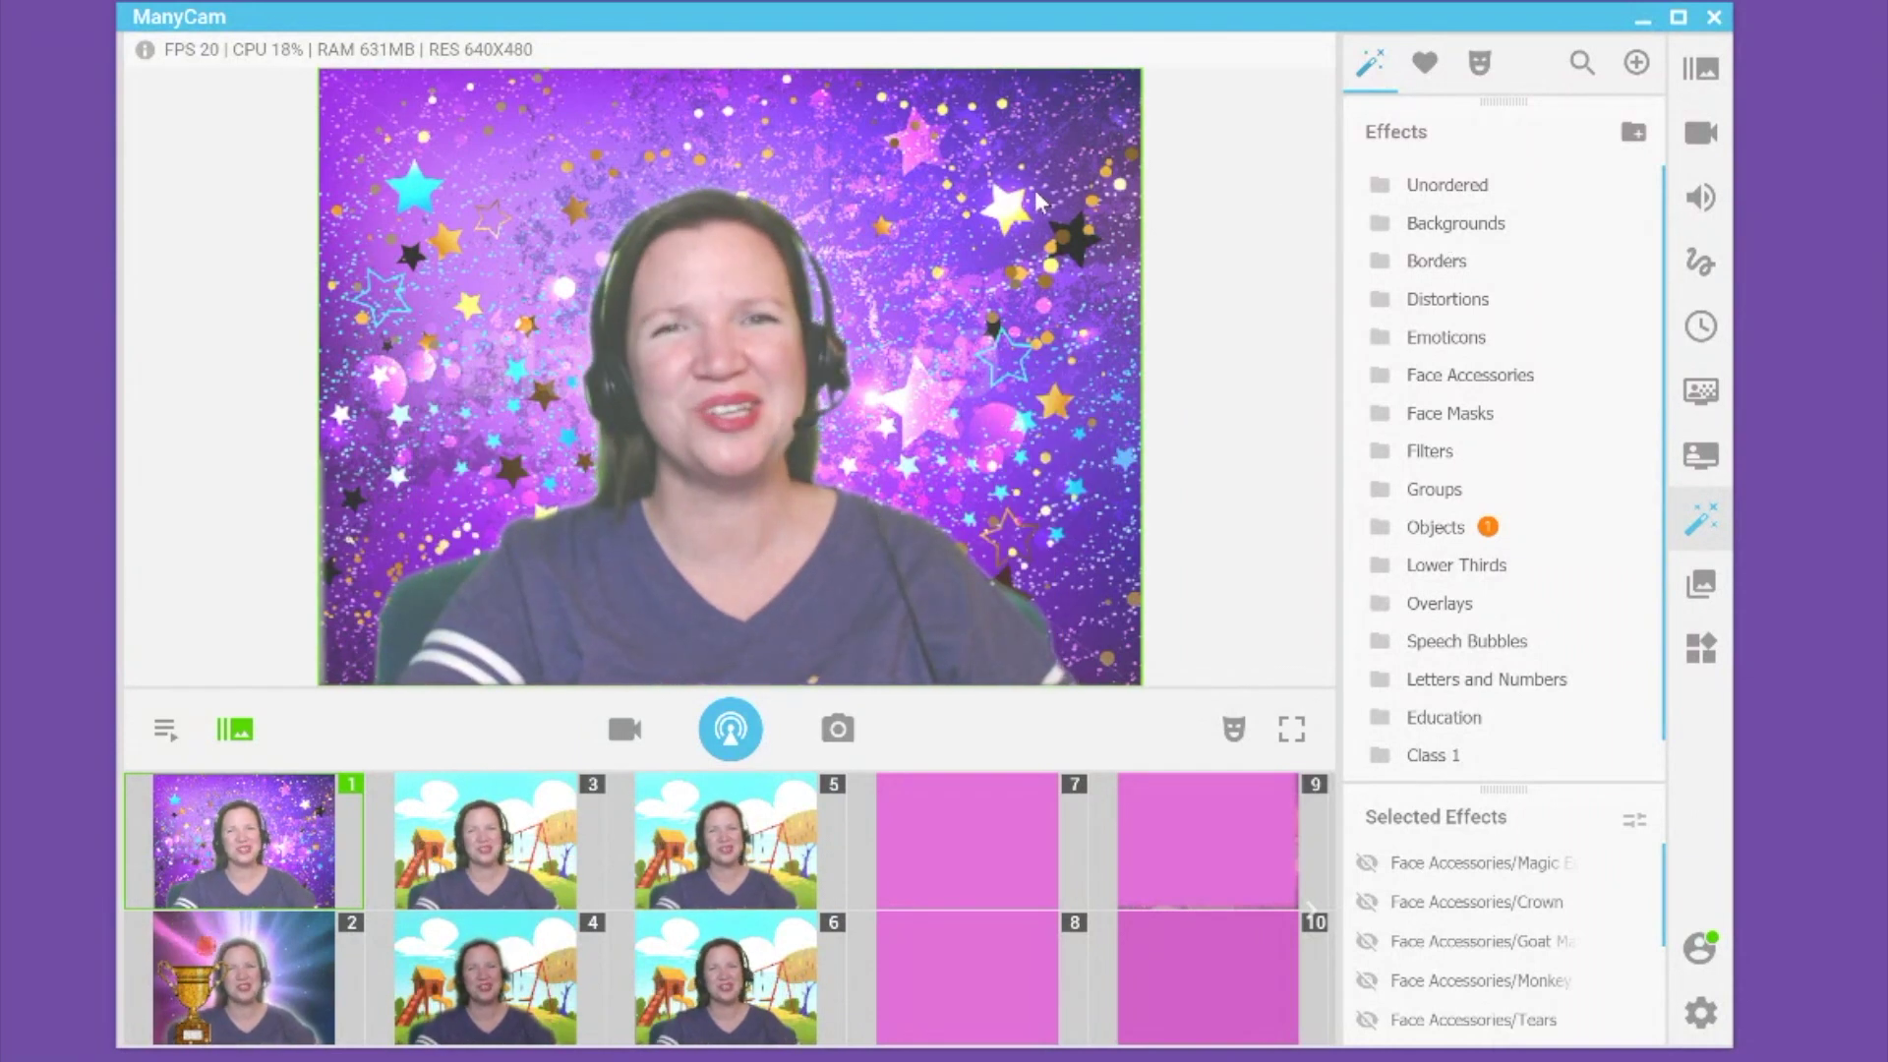
right_click(911, 157)
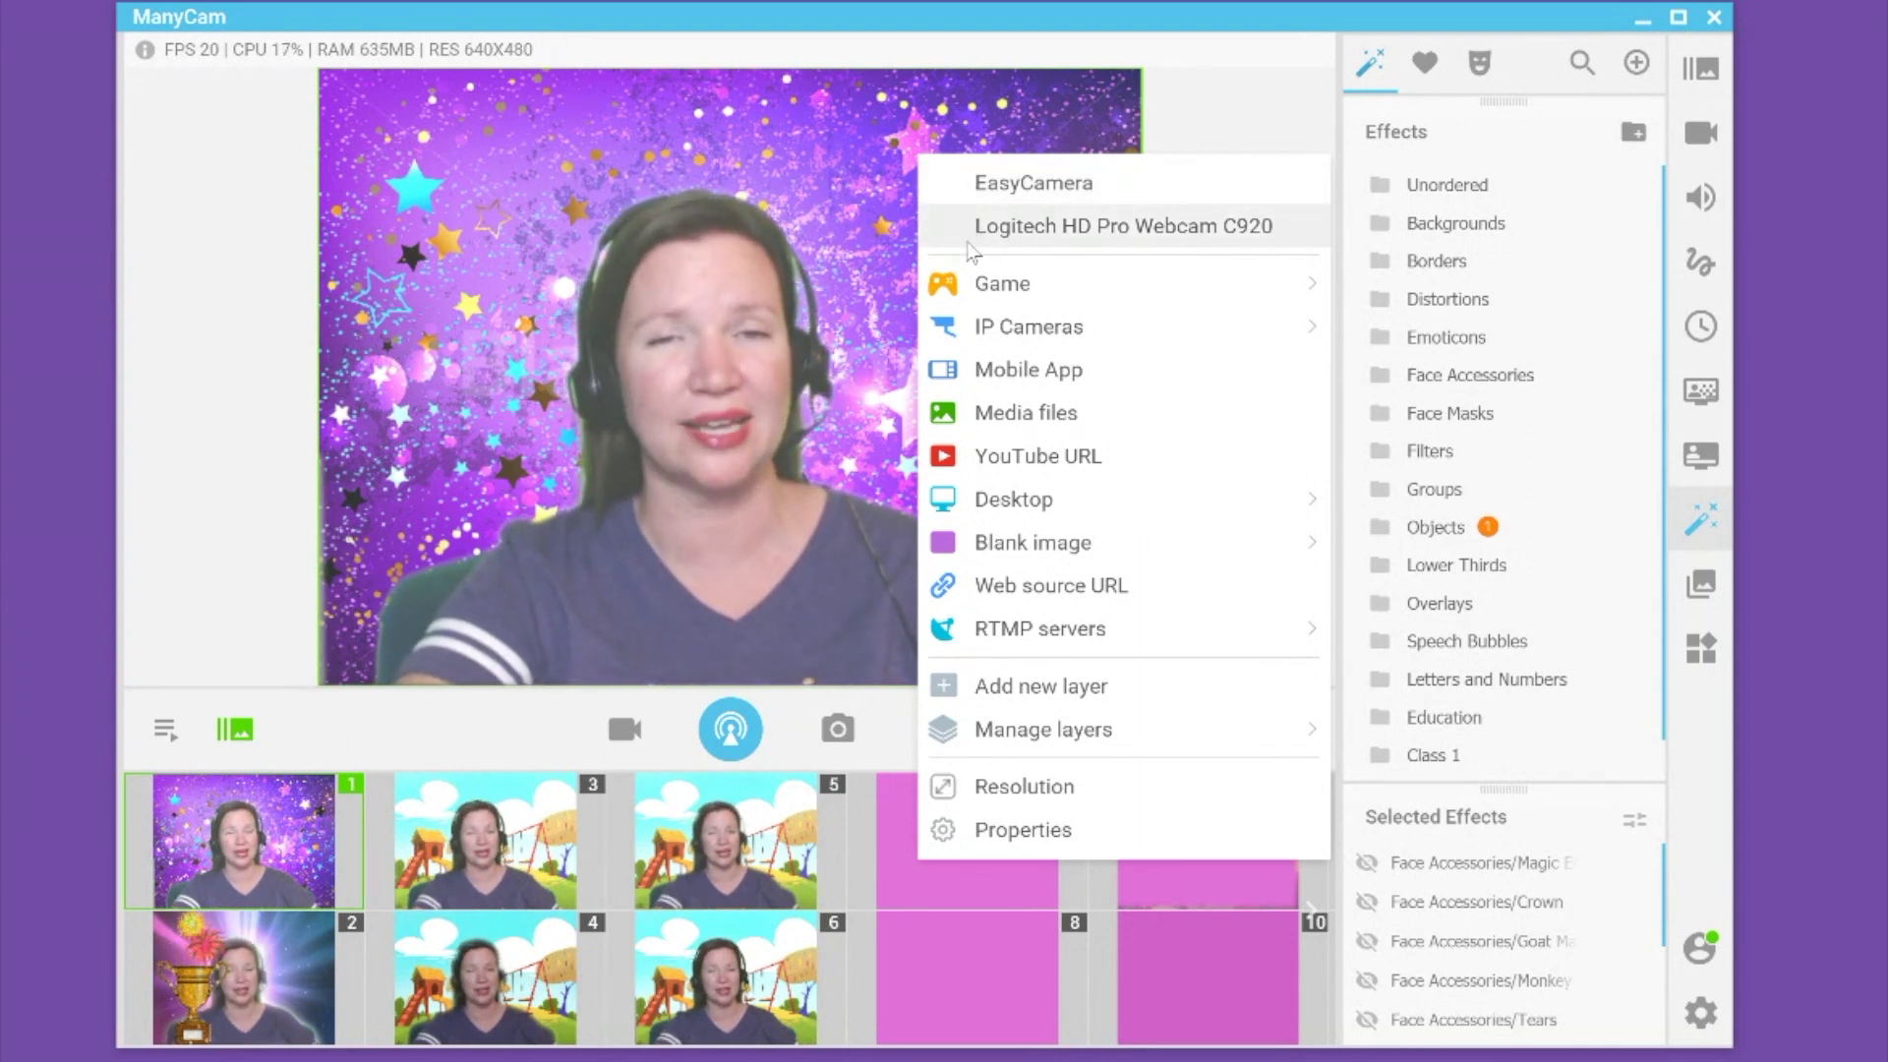
click(968, 244)
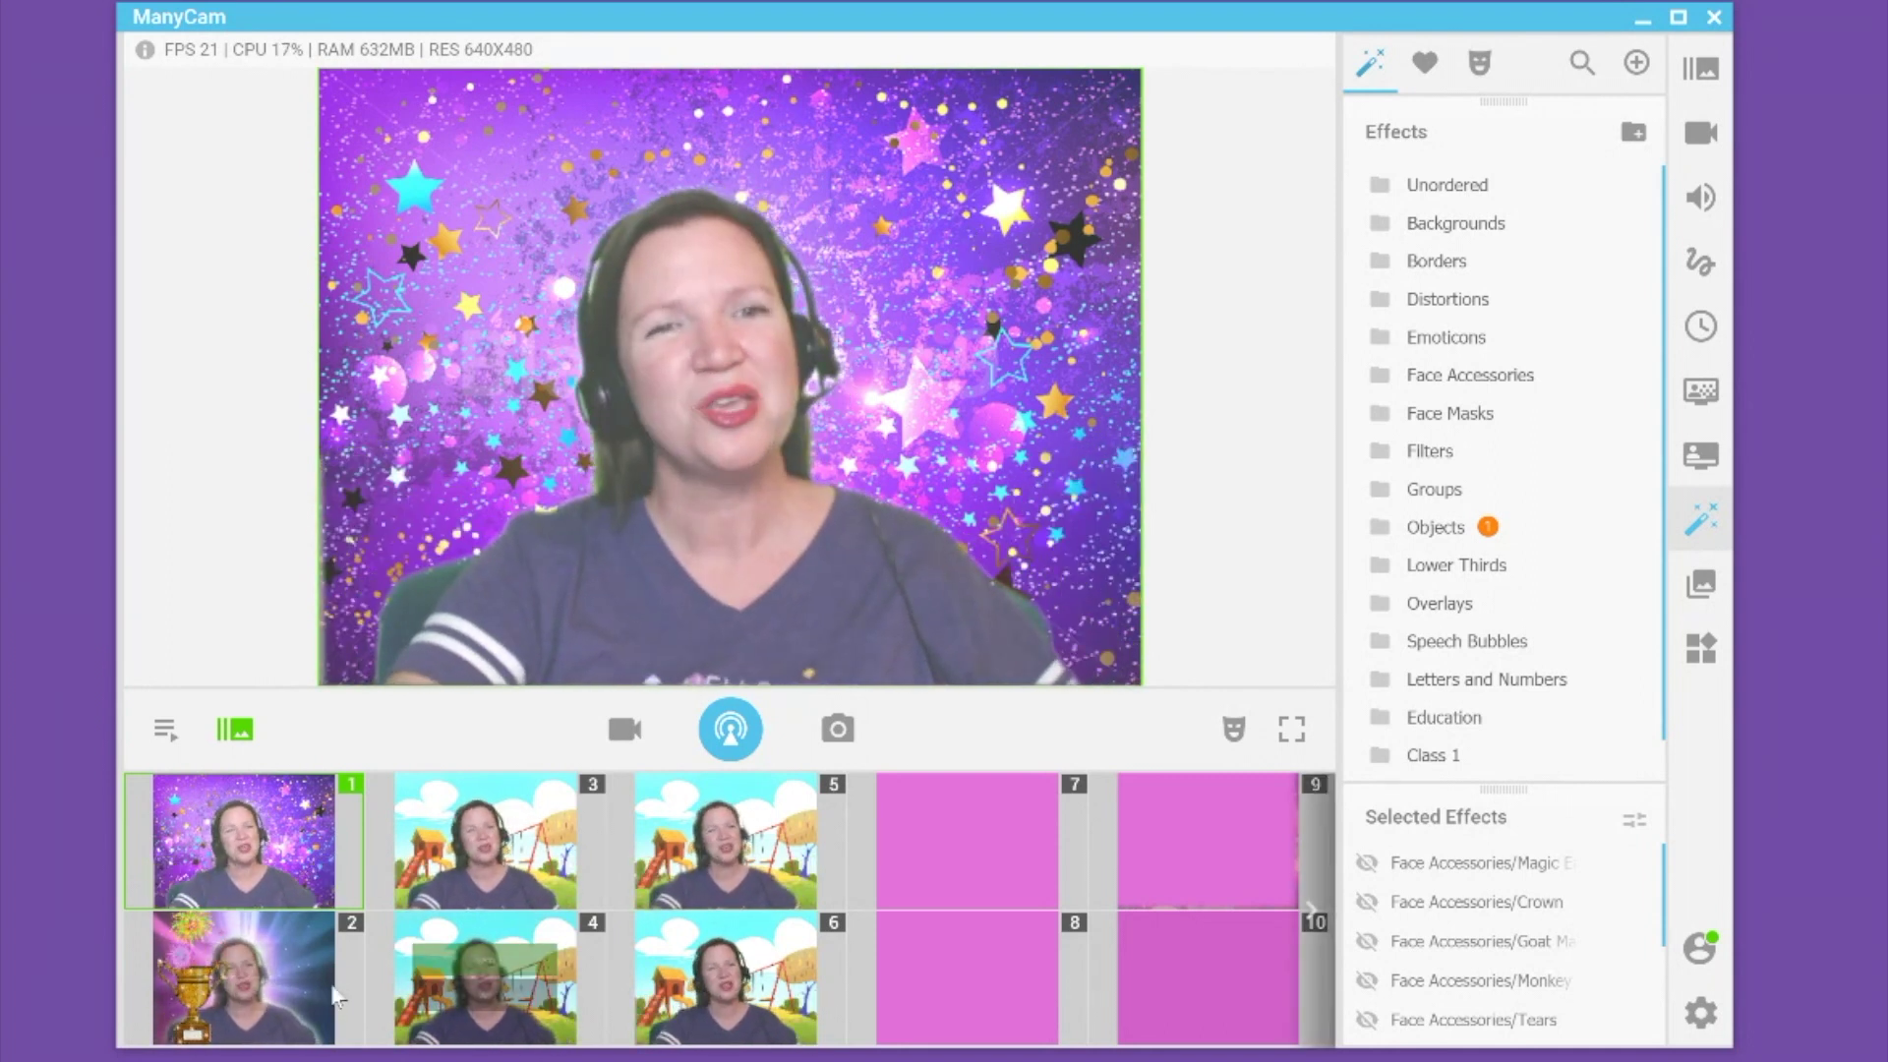
mouse_move(274, 953)
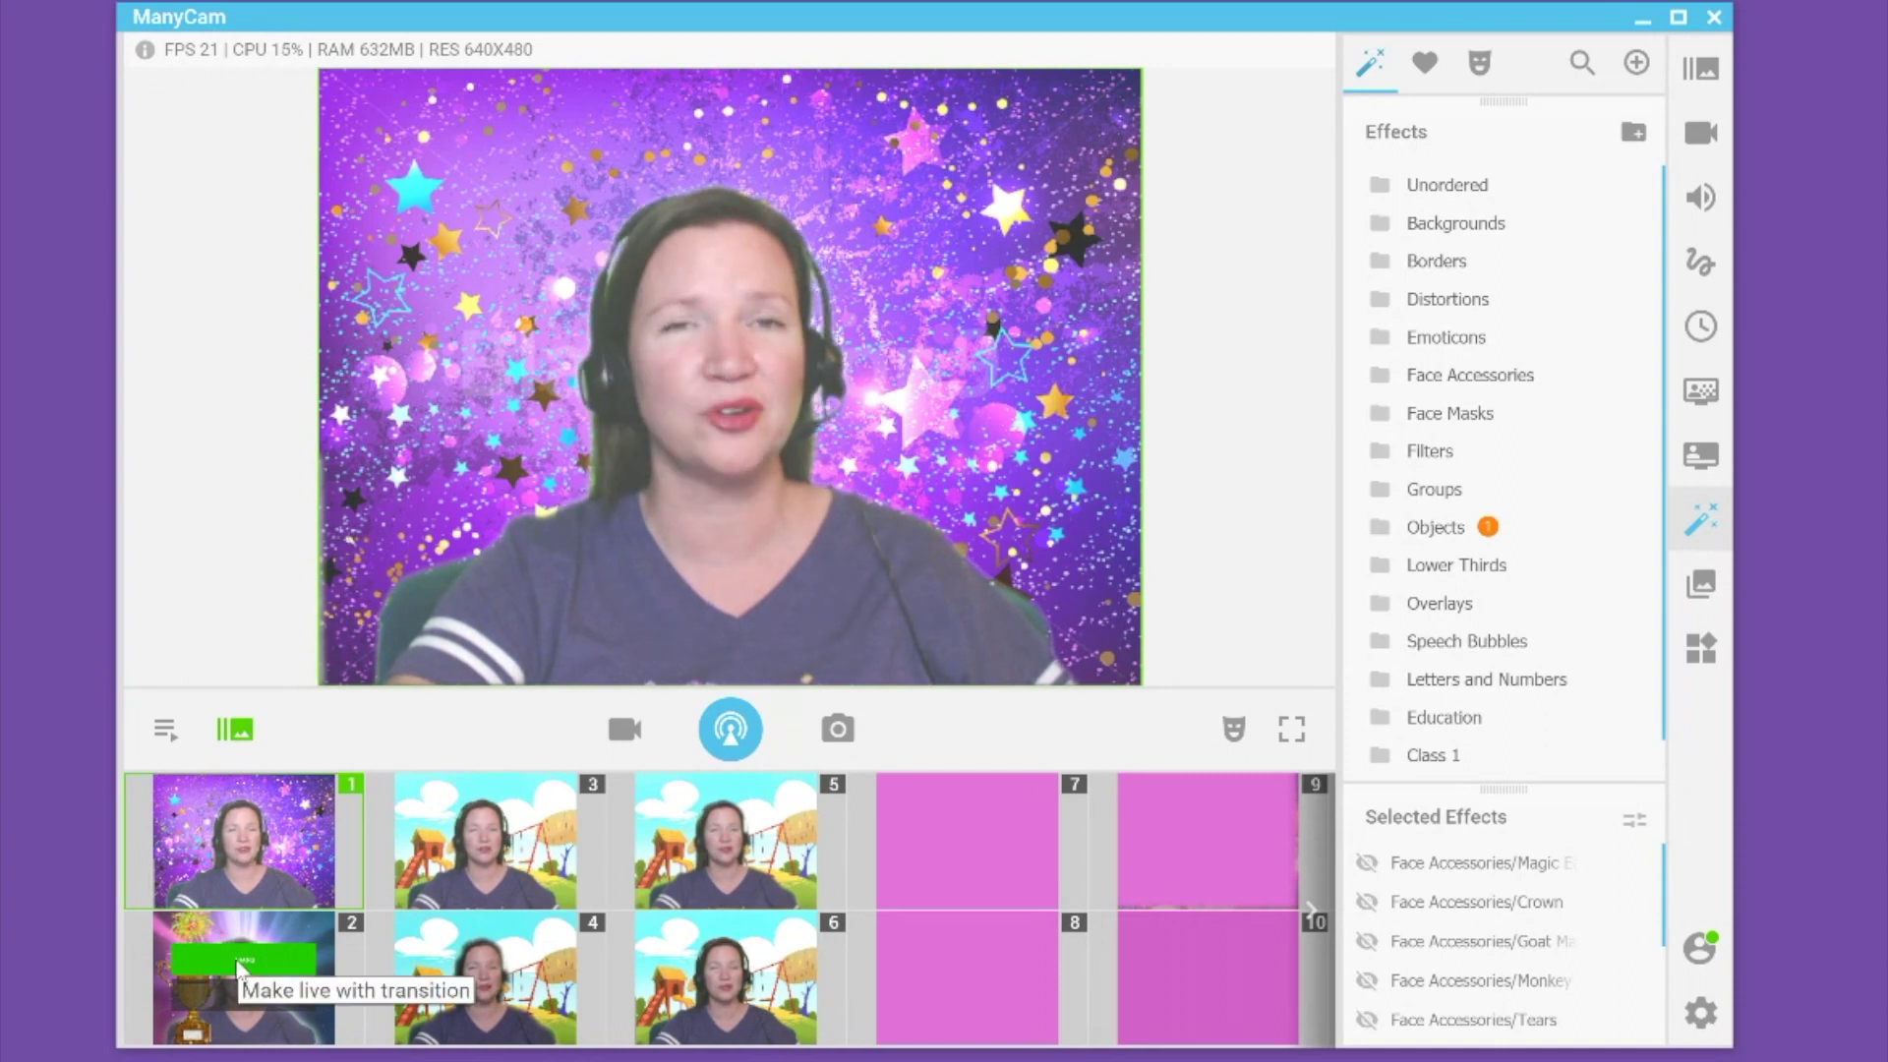
click(239, 968)
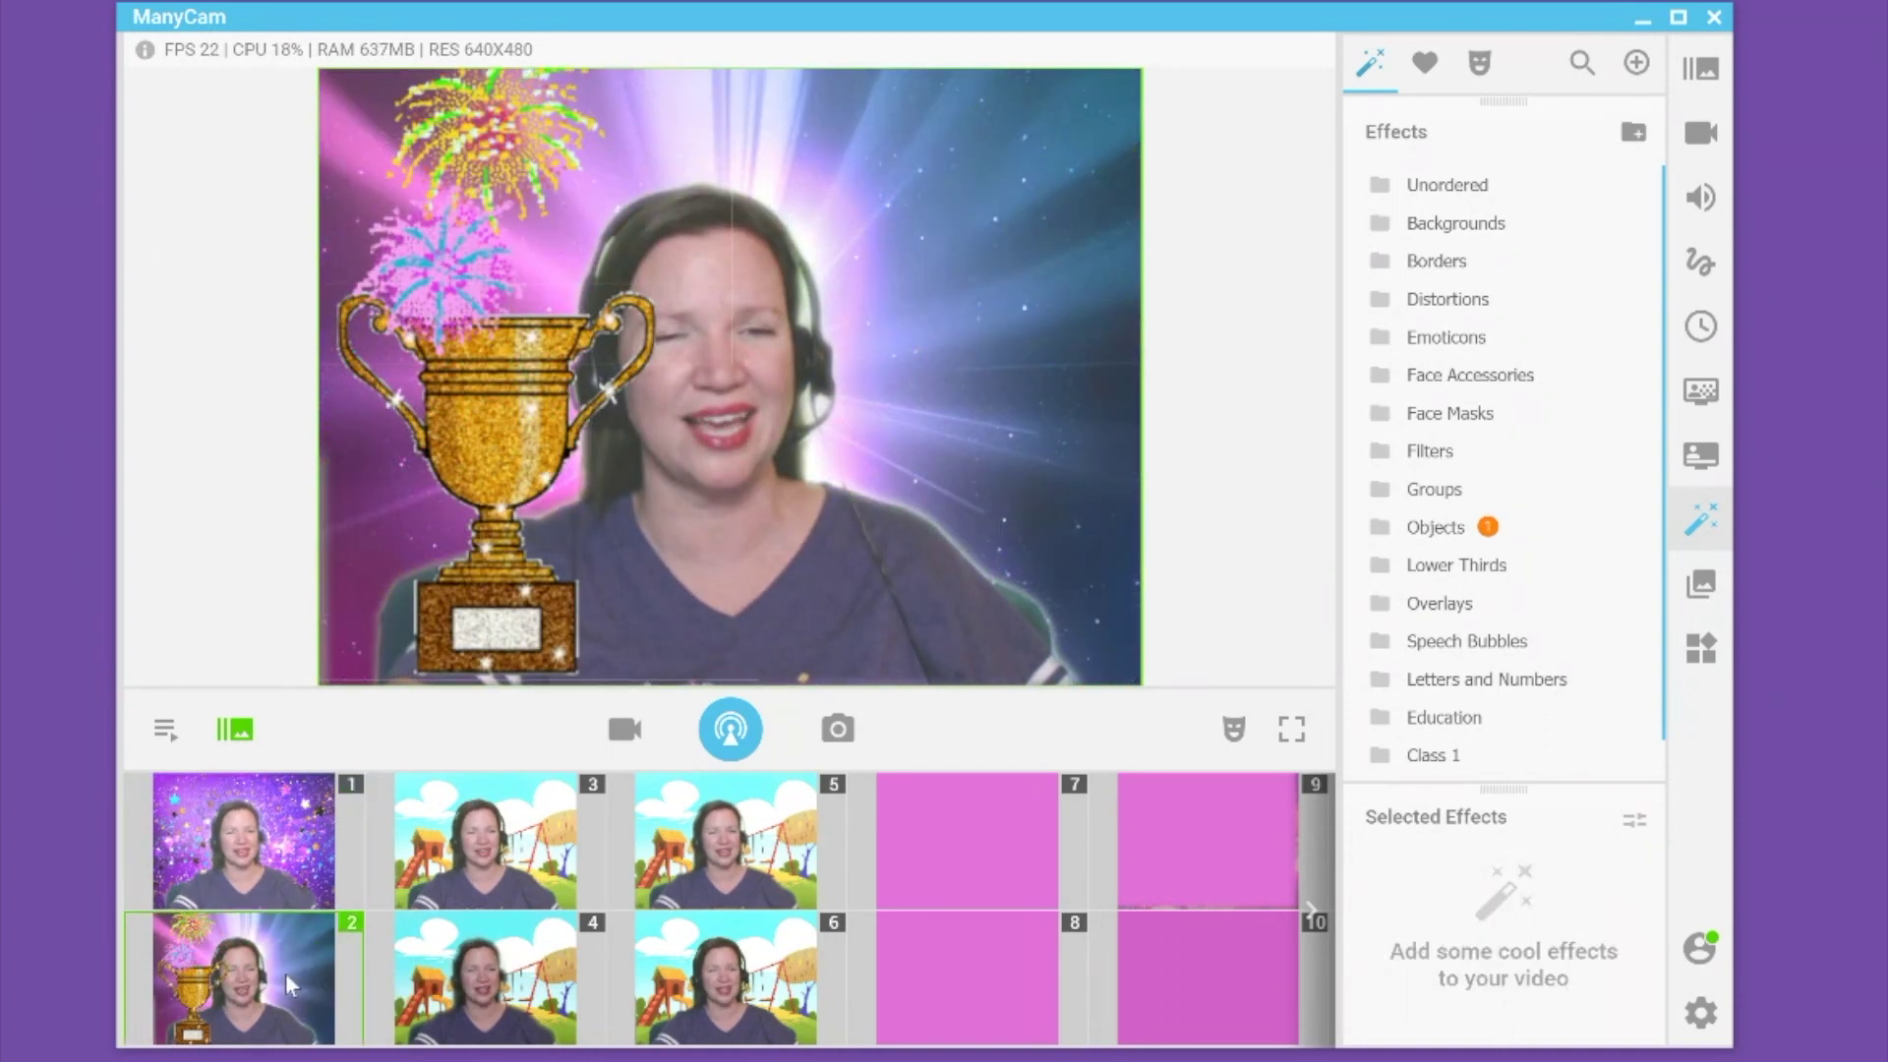
click(509, 826)
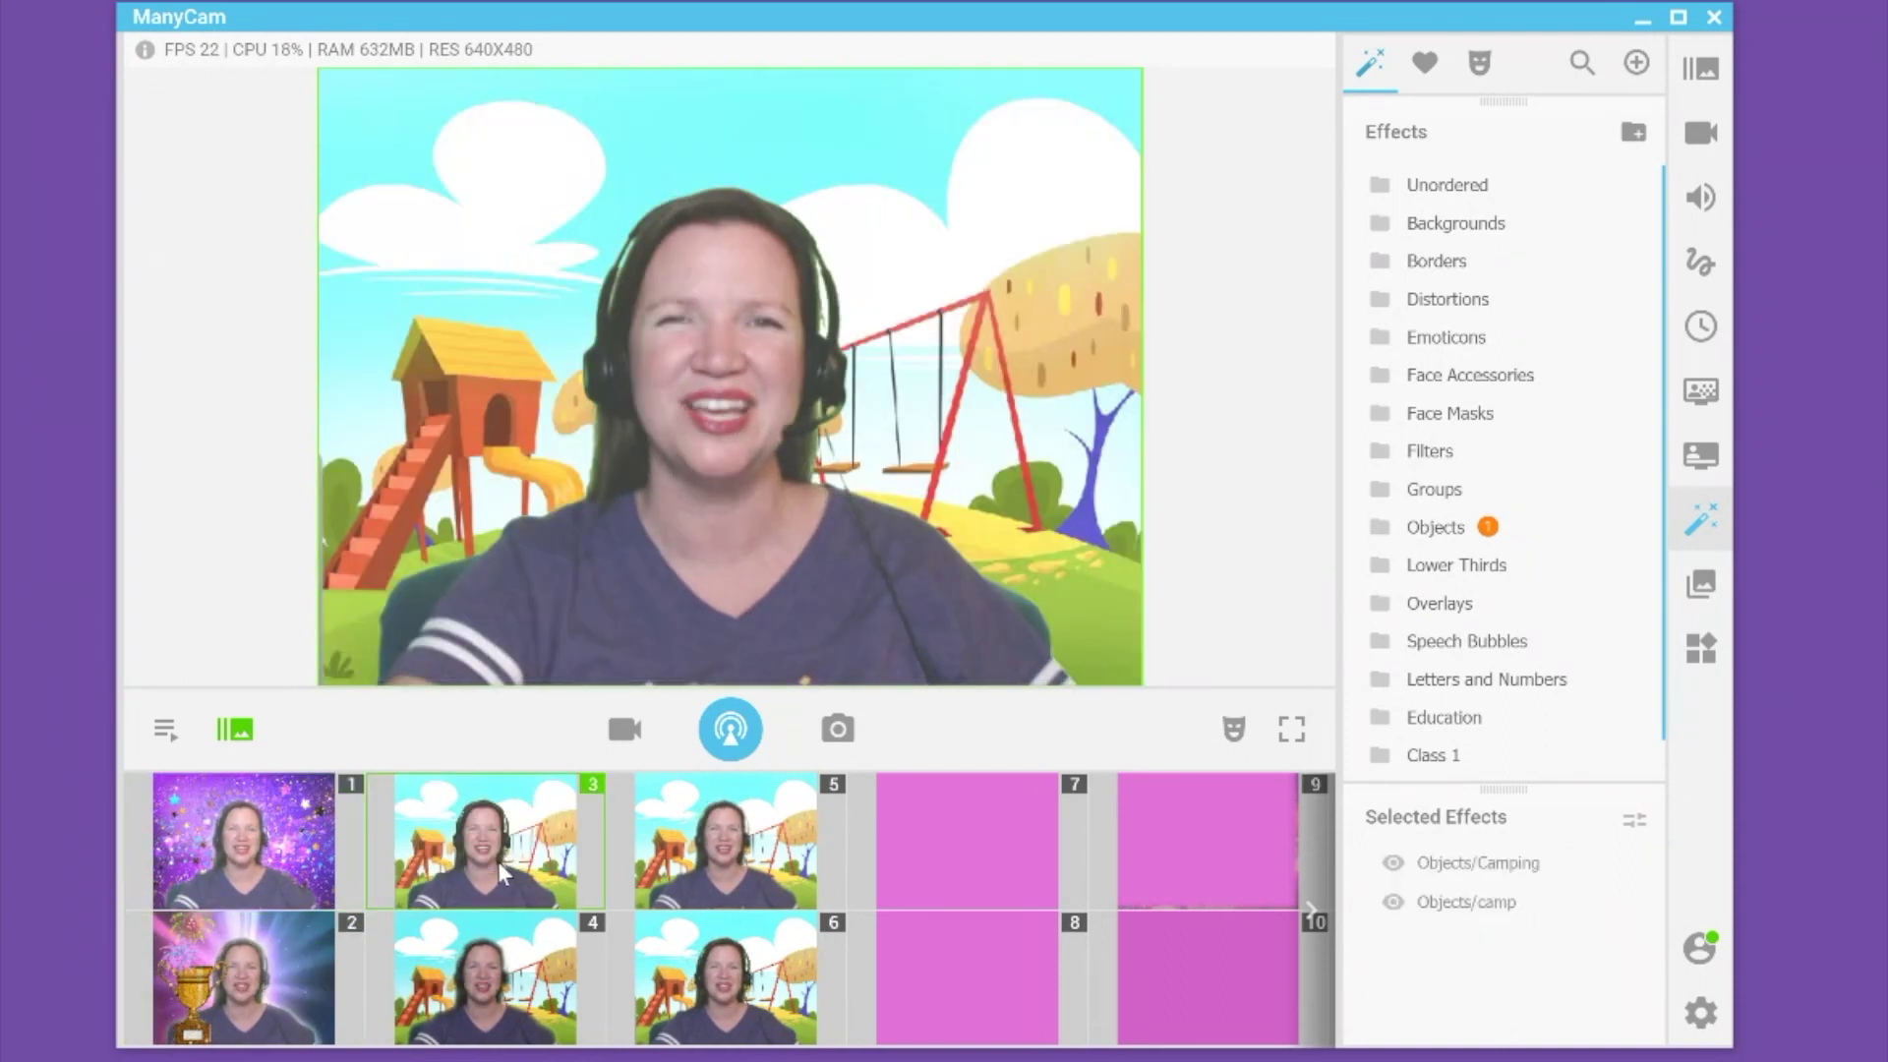
mouse_move(508, 976)
mouse_move(237, 832)
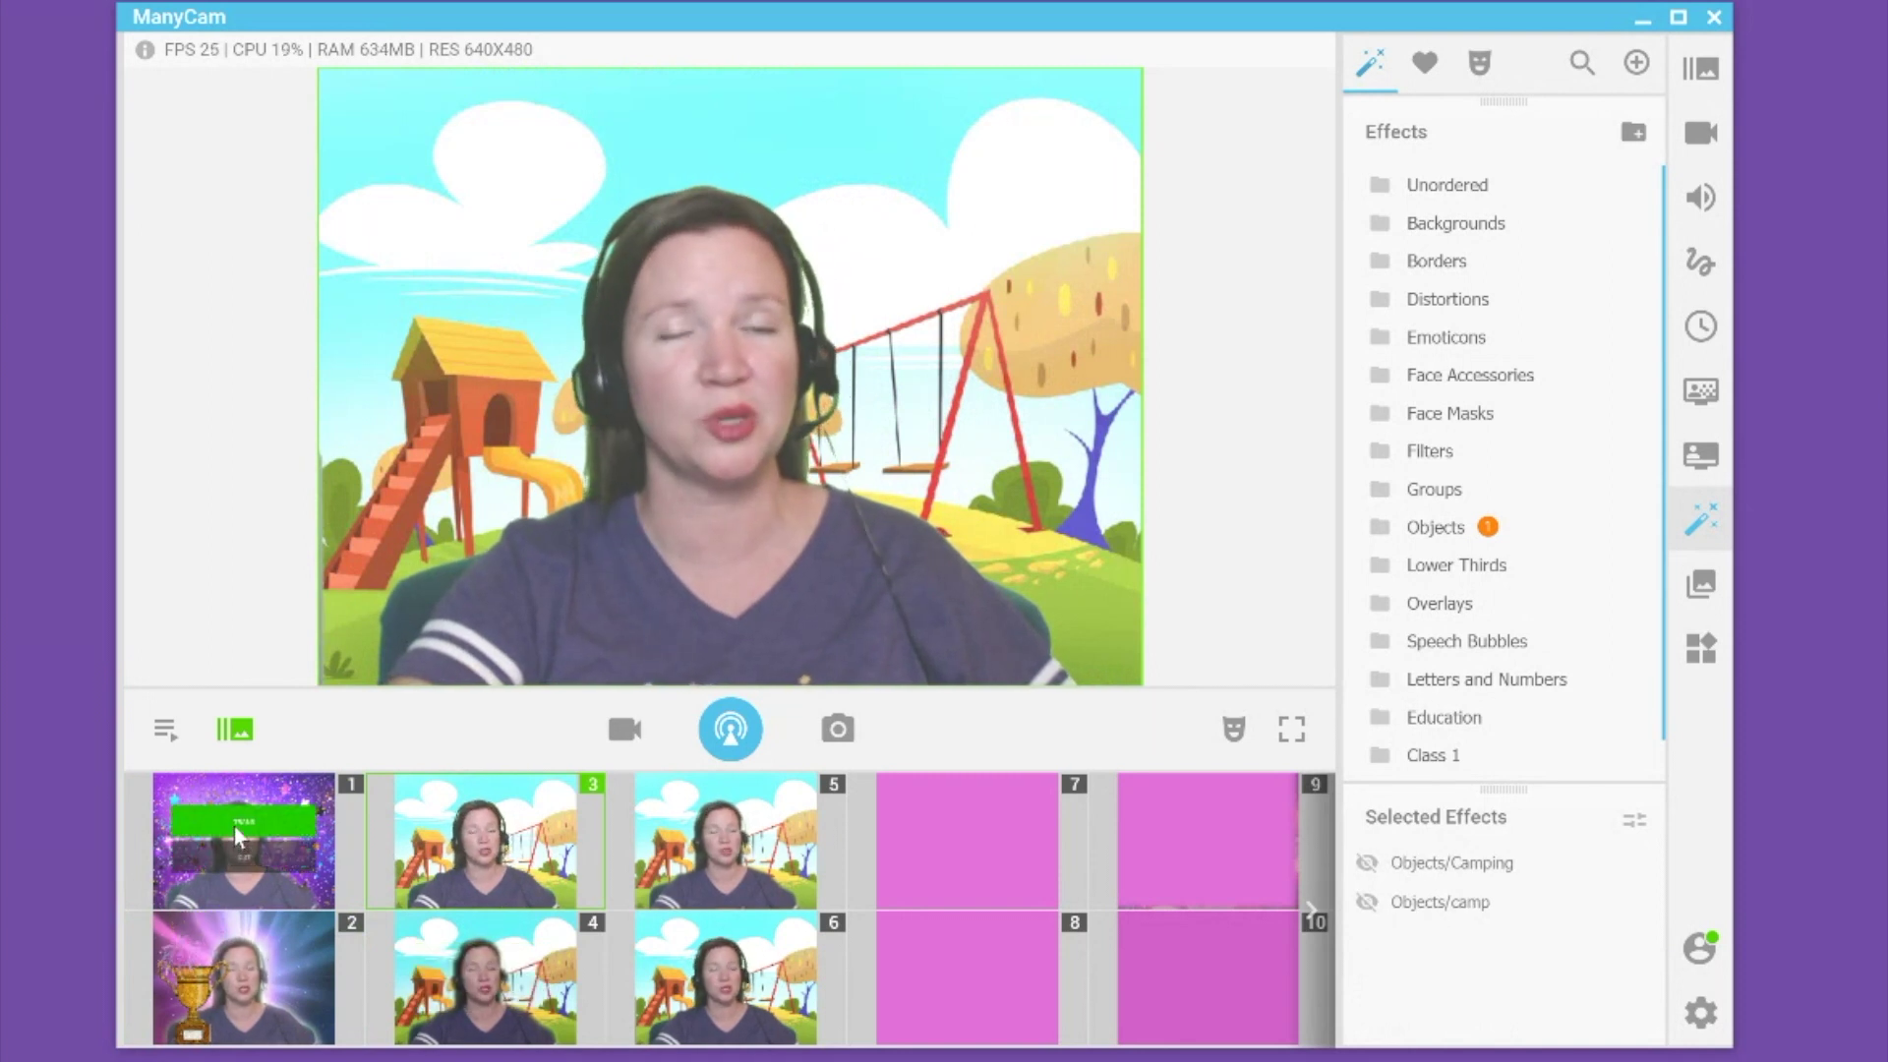
click(237, 832)
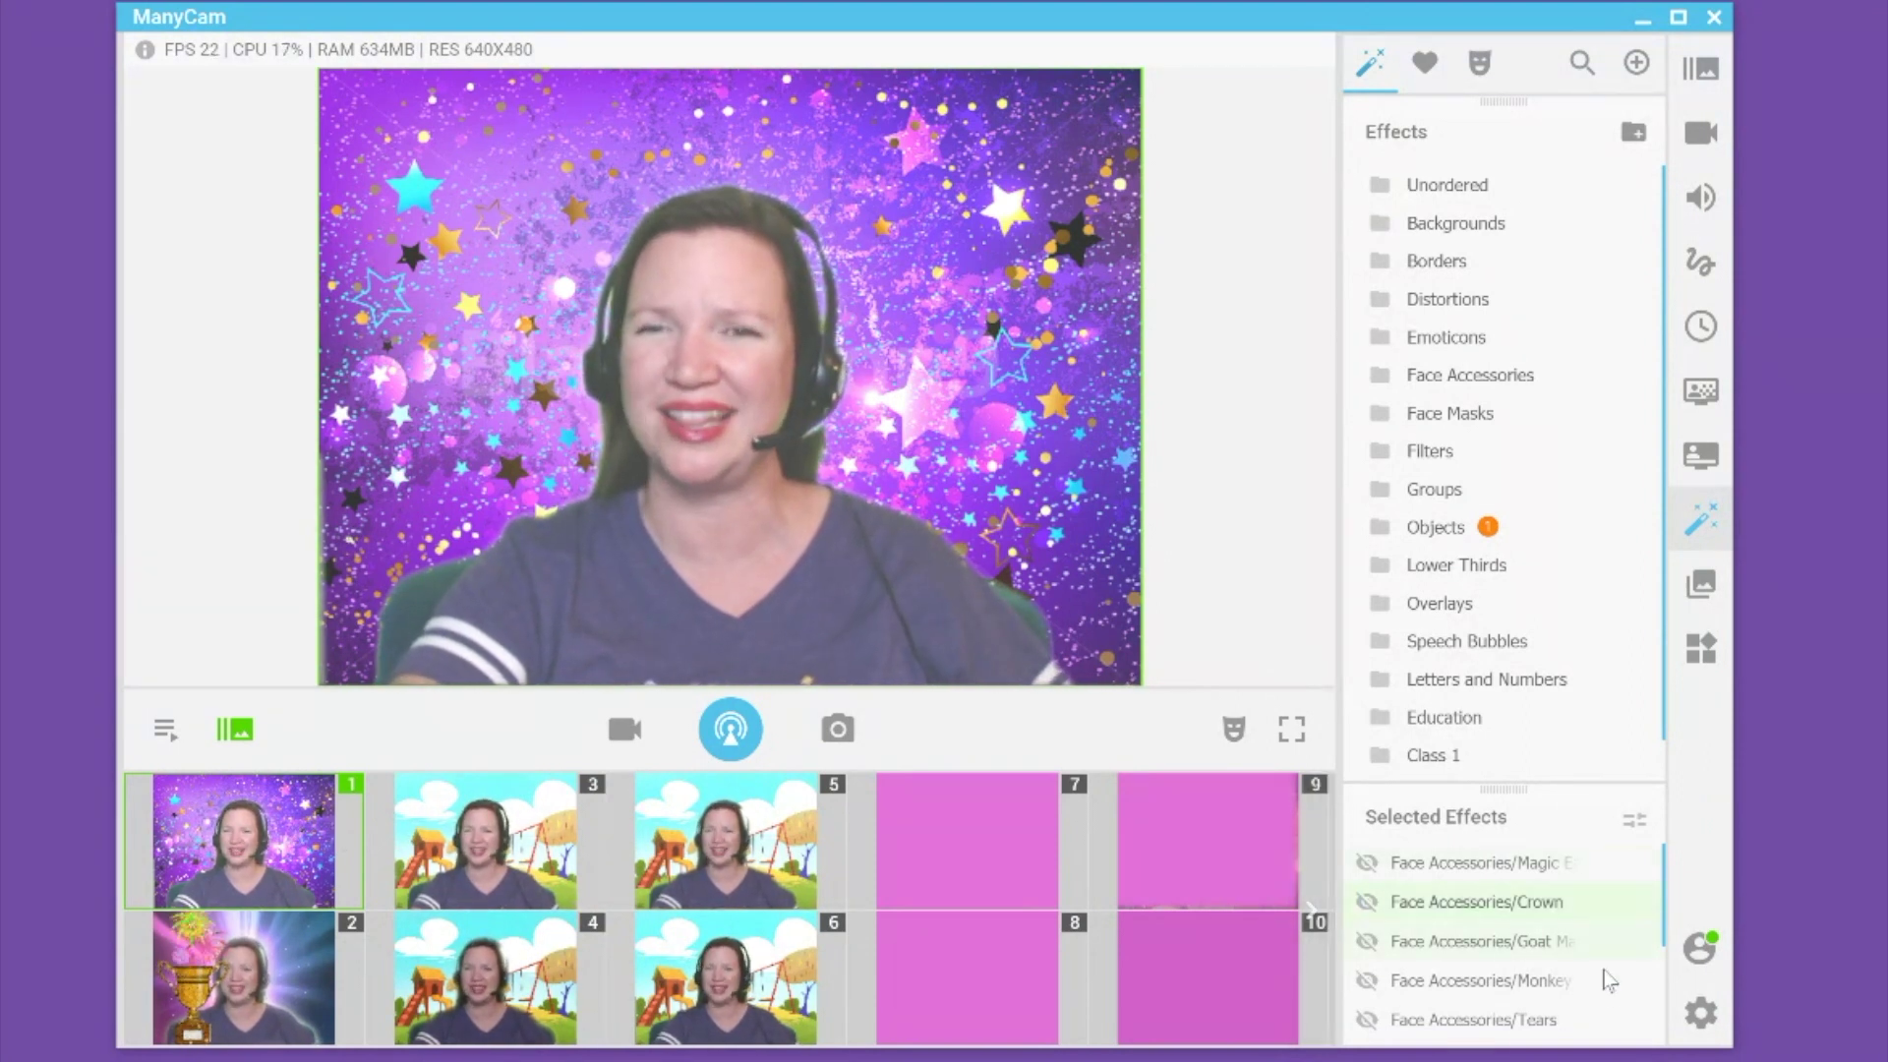
click(1704, 1026)
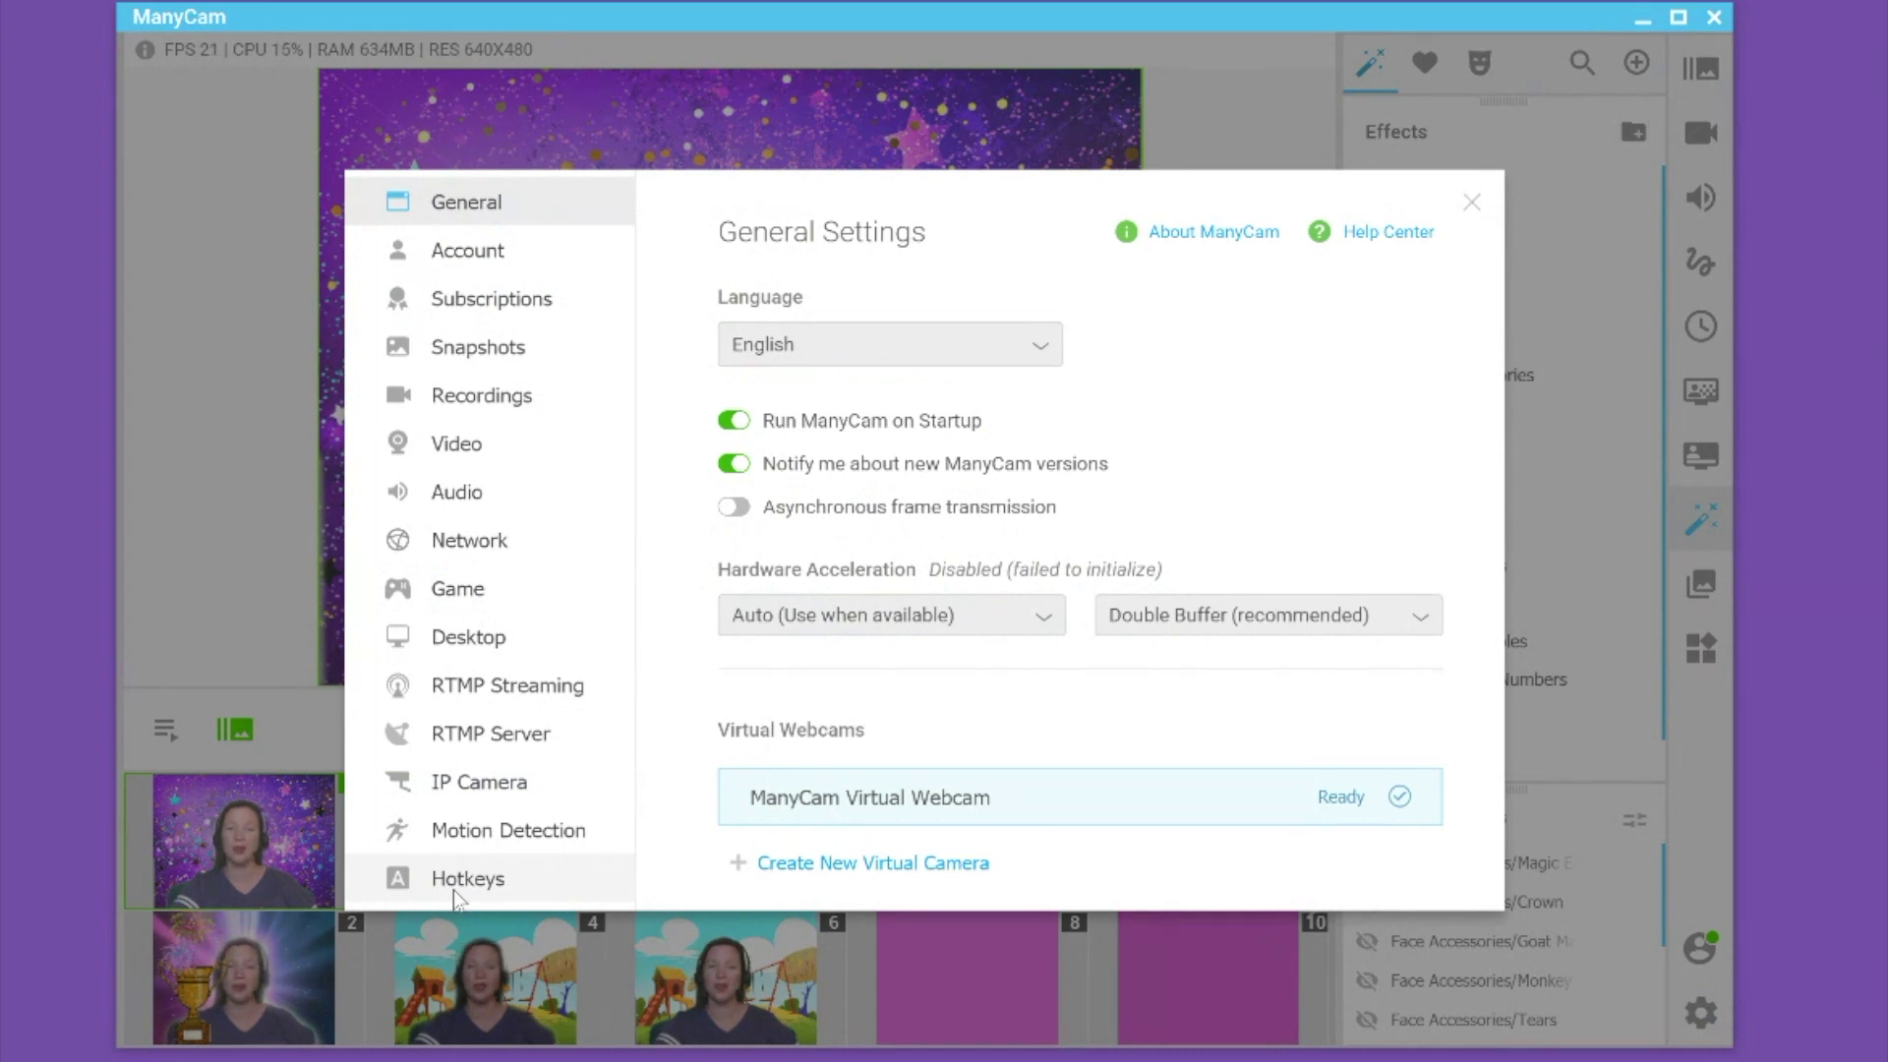
Step: Check the Transition between presets hotkey and its Global toggle, then close Settings
click(452, 885)
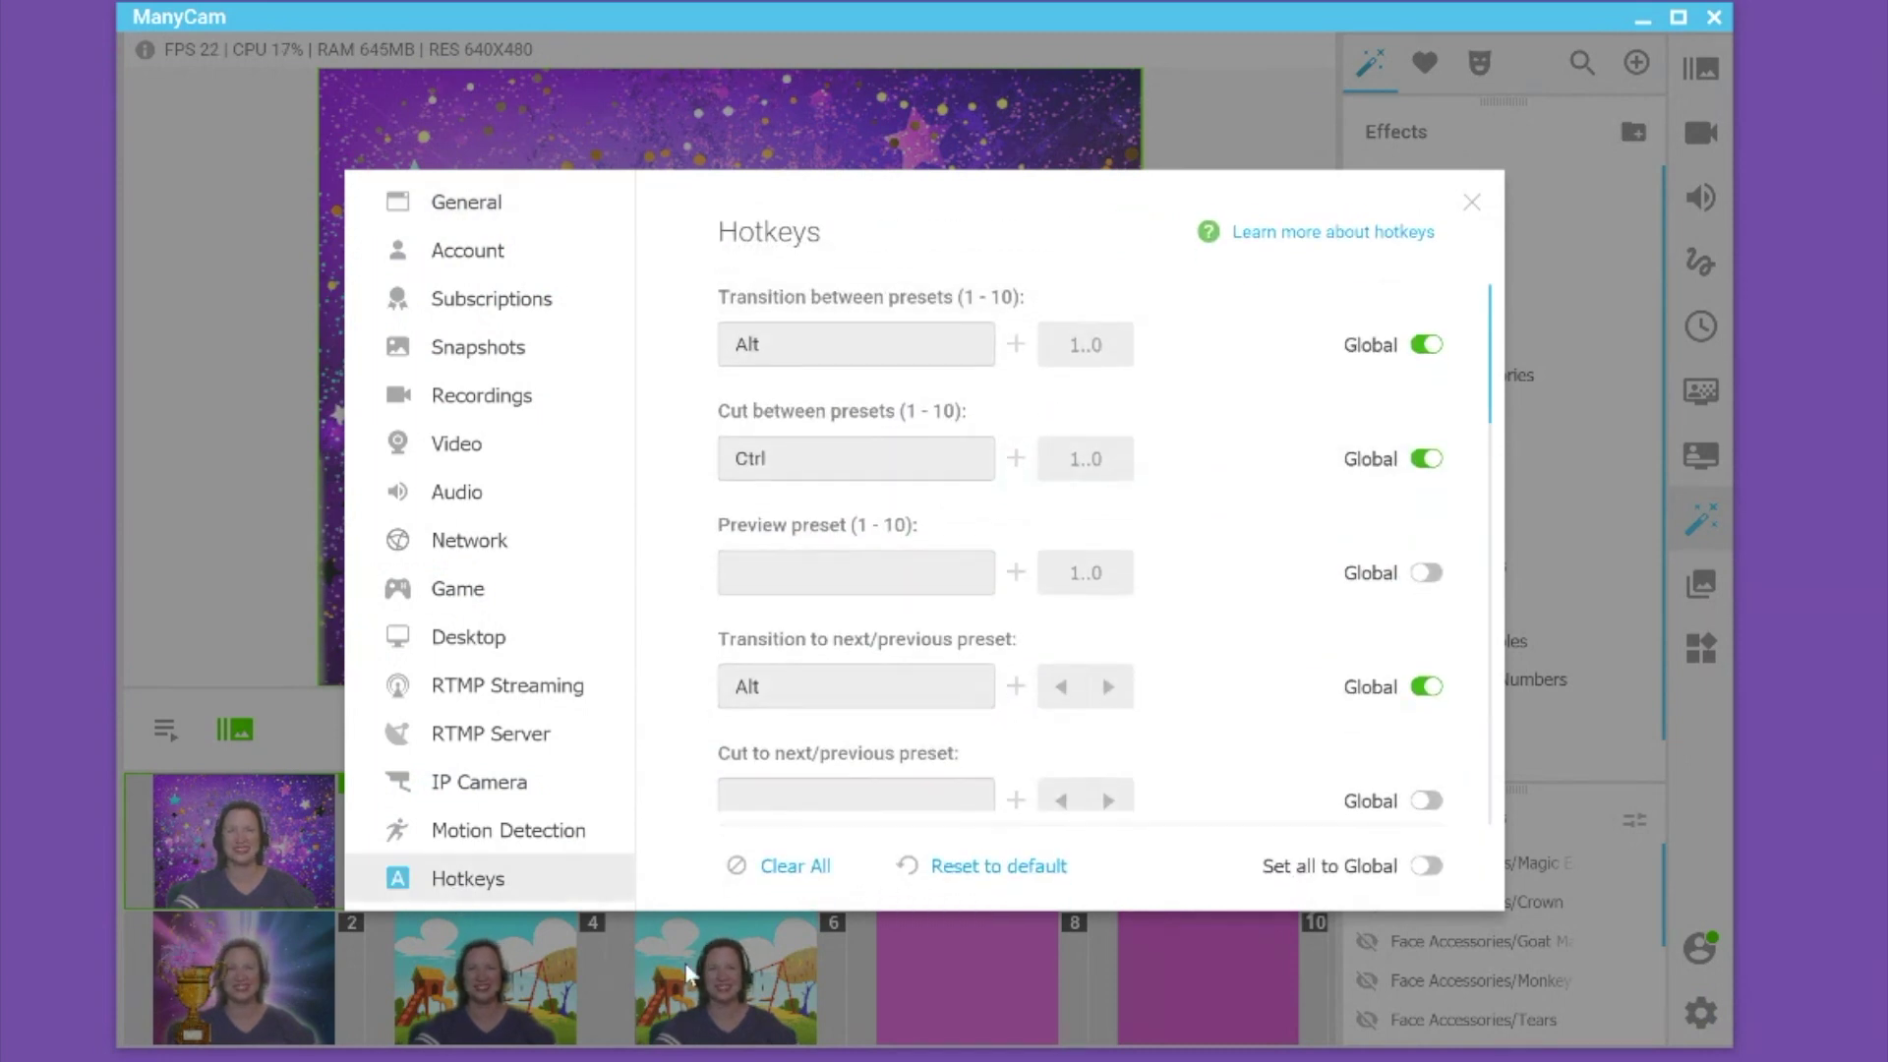
click(835, 356)
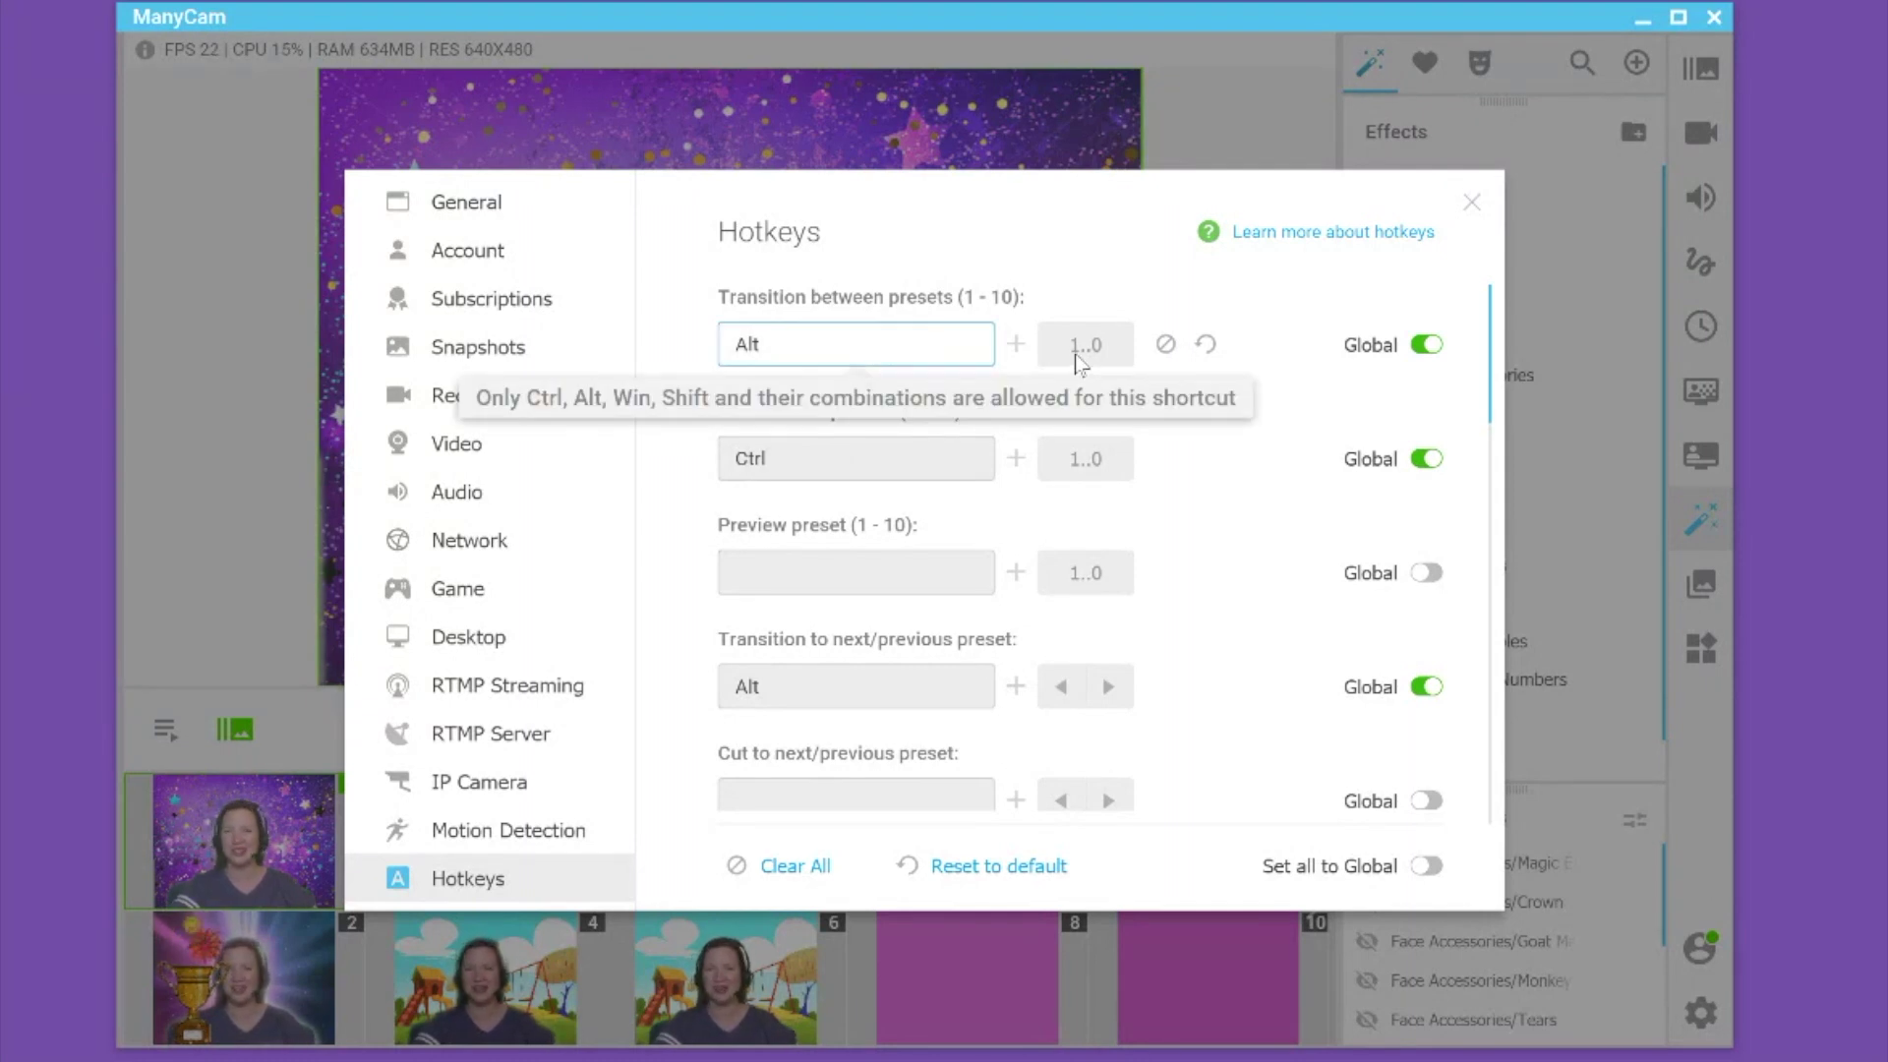
click(1428, 346)
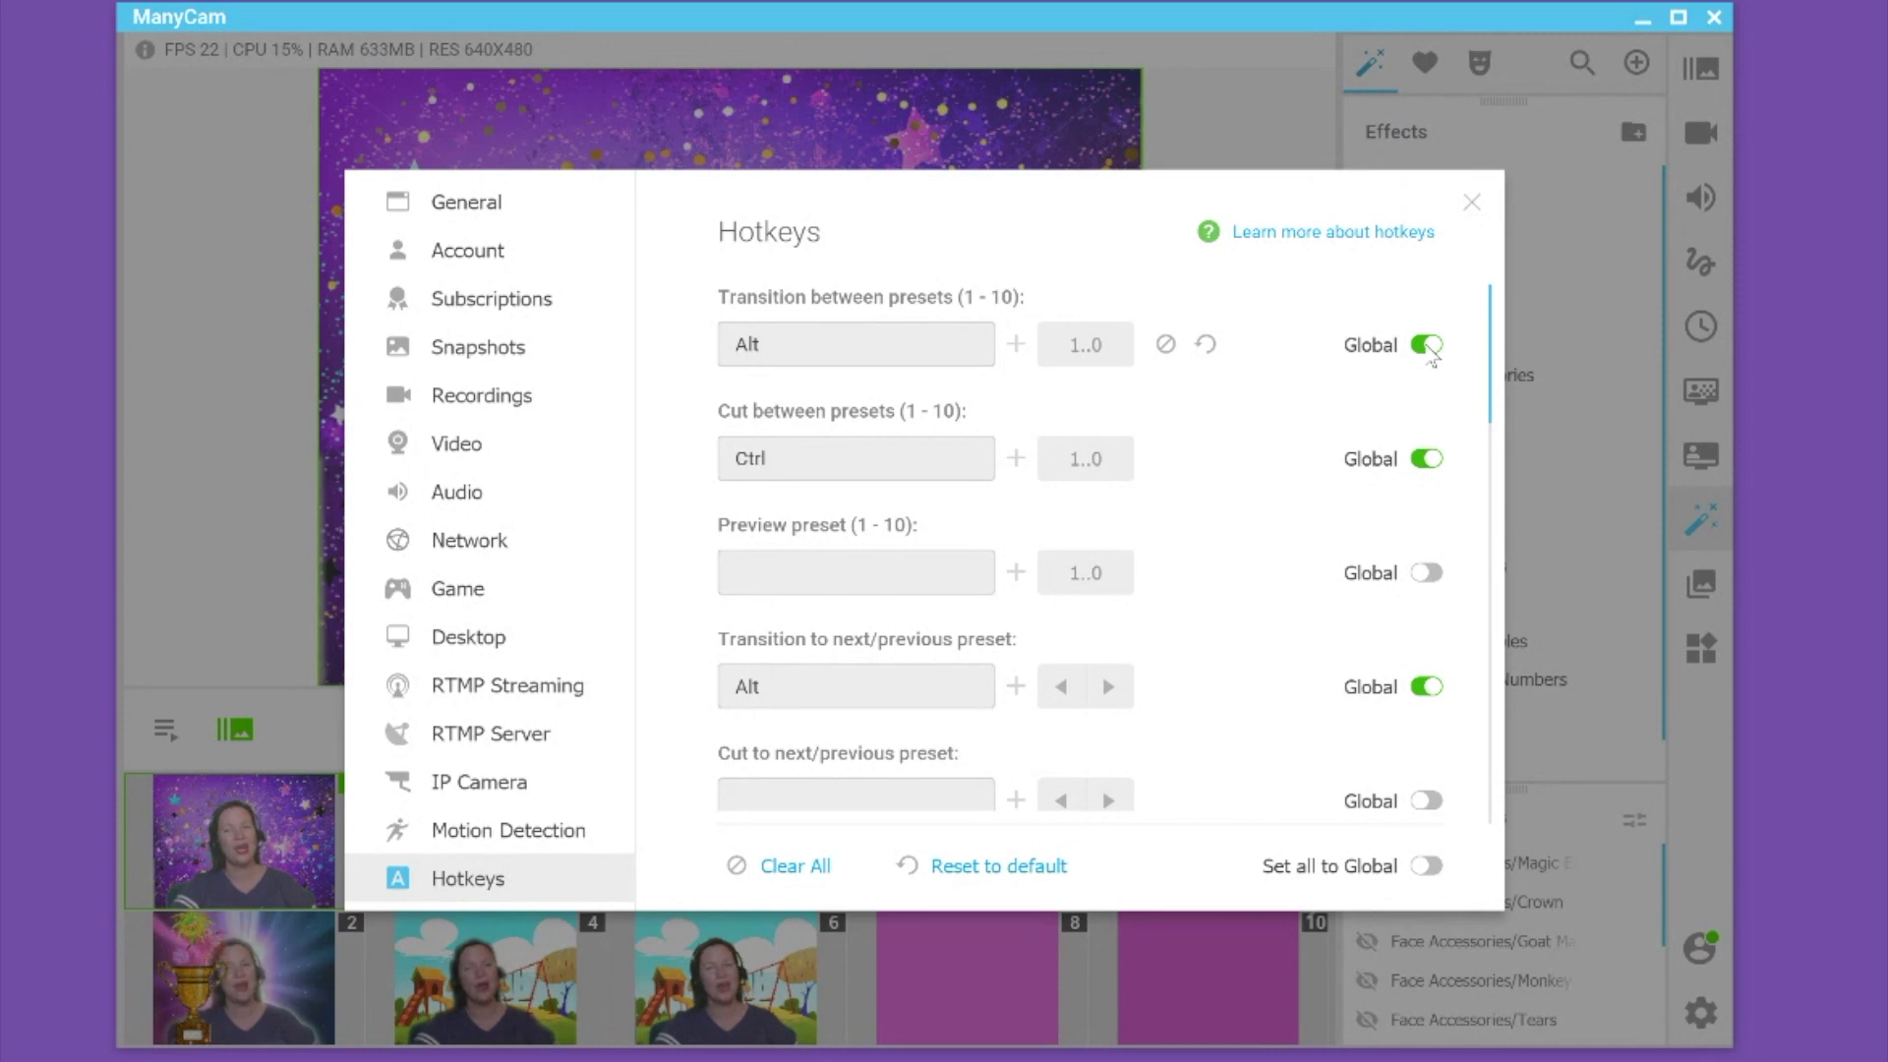
click(1473, 204)
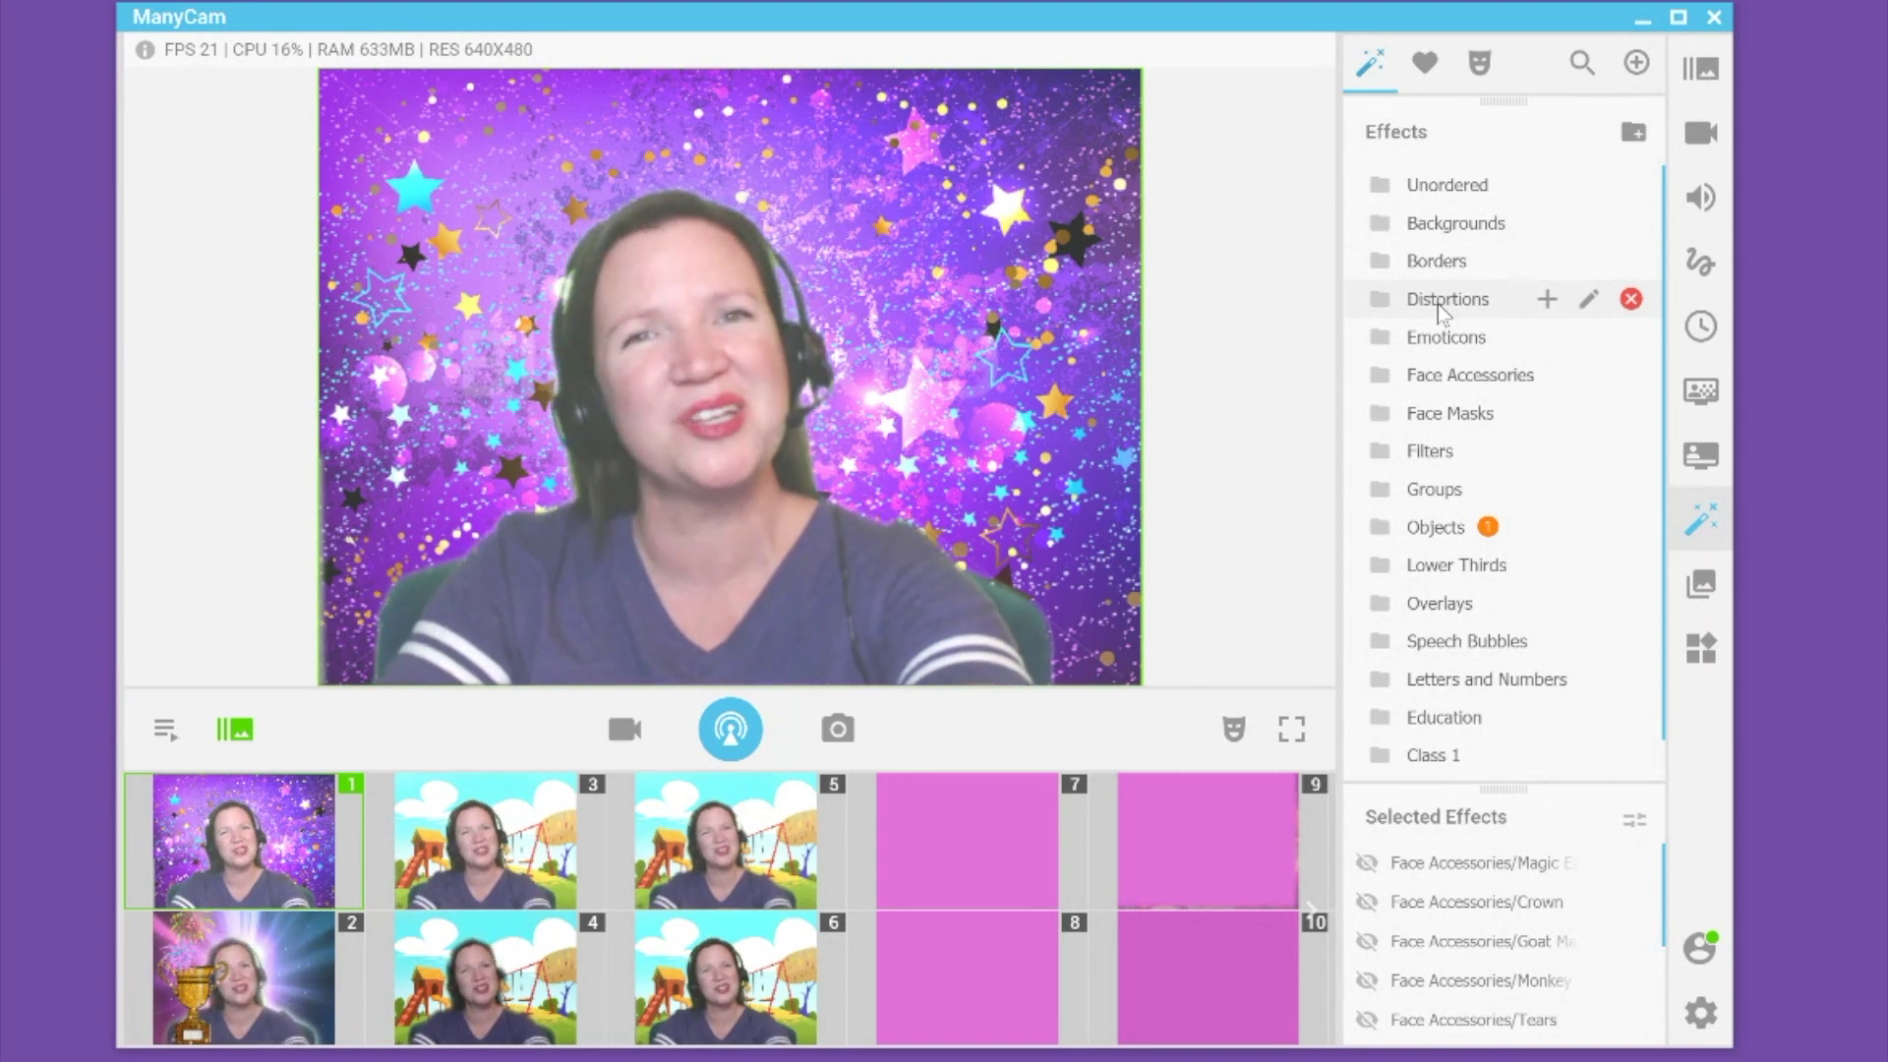
Step: Switch the live video to preset 2, then preset 3, then back to starry preset 1
key(ctrl+2)
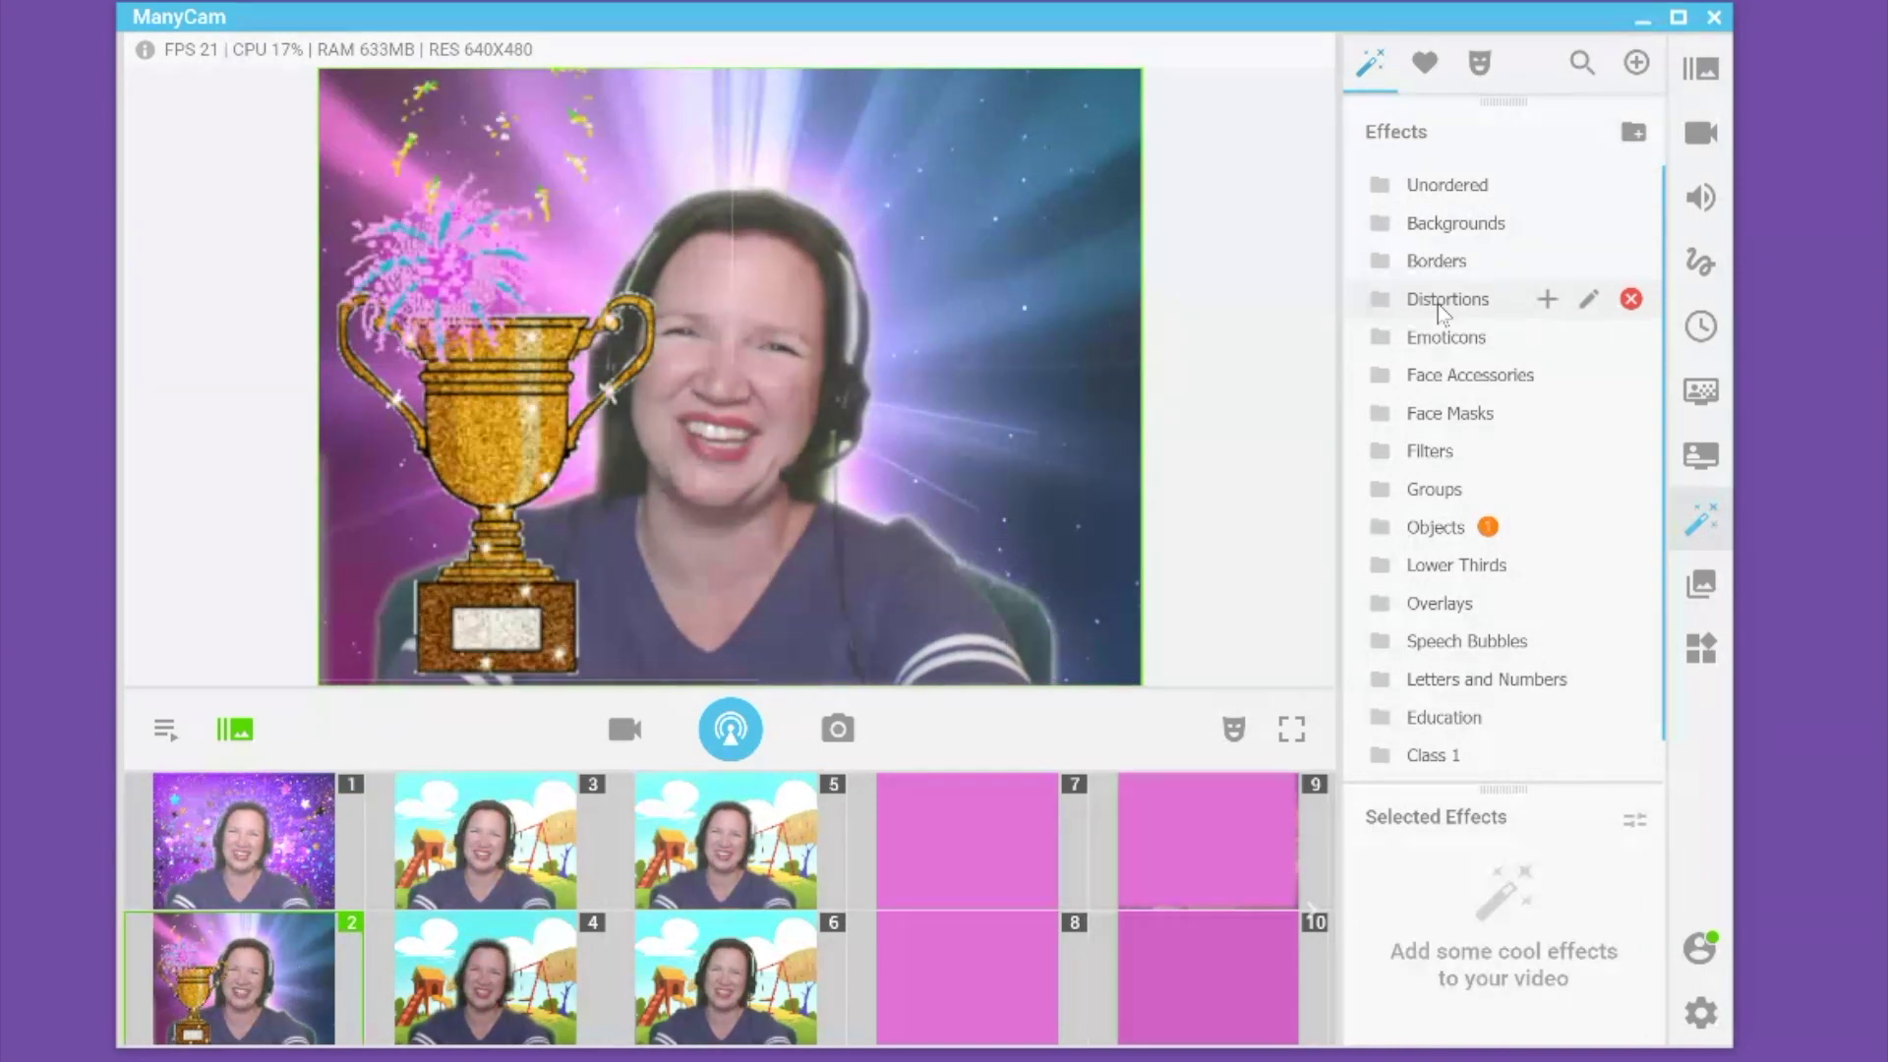
key(ctrl+3)
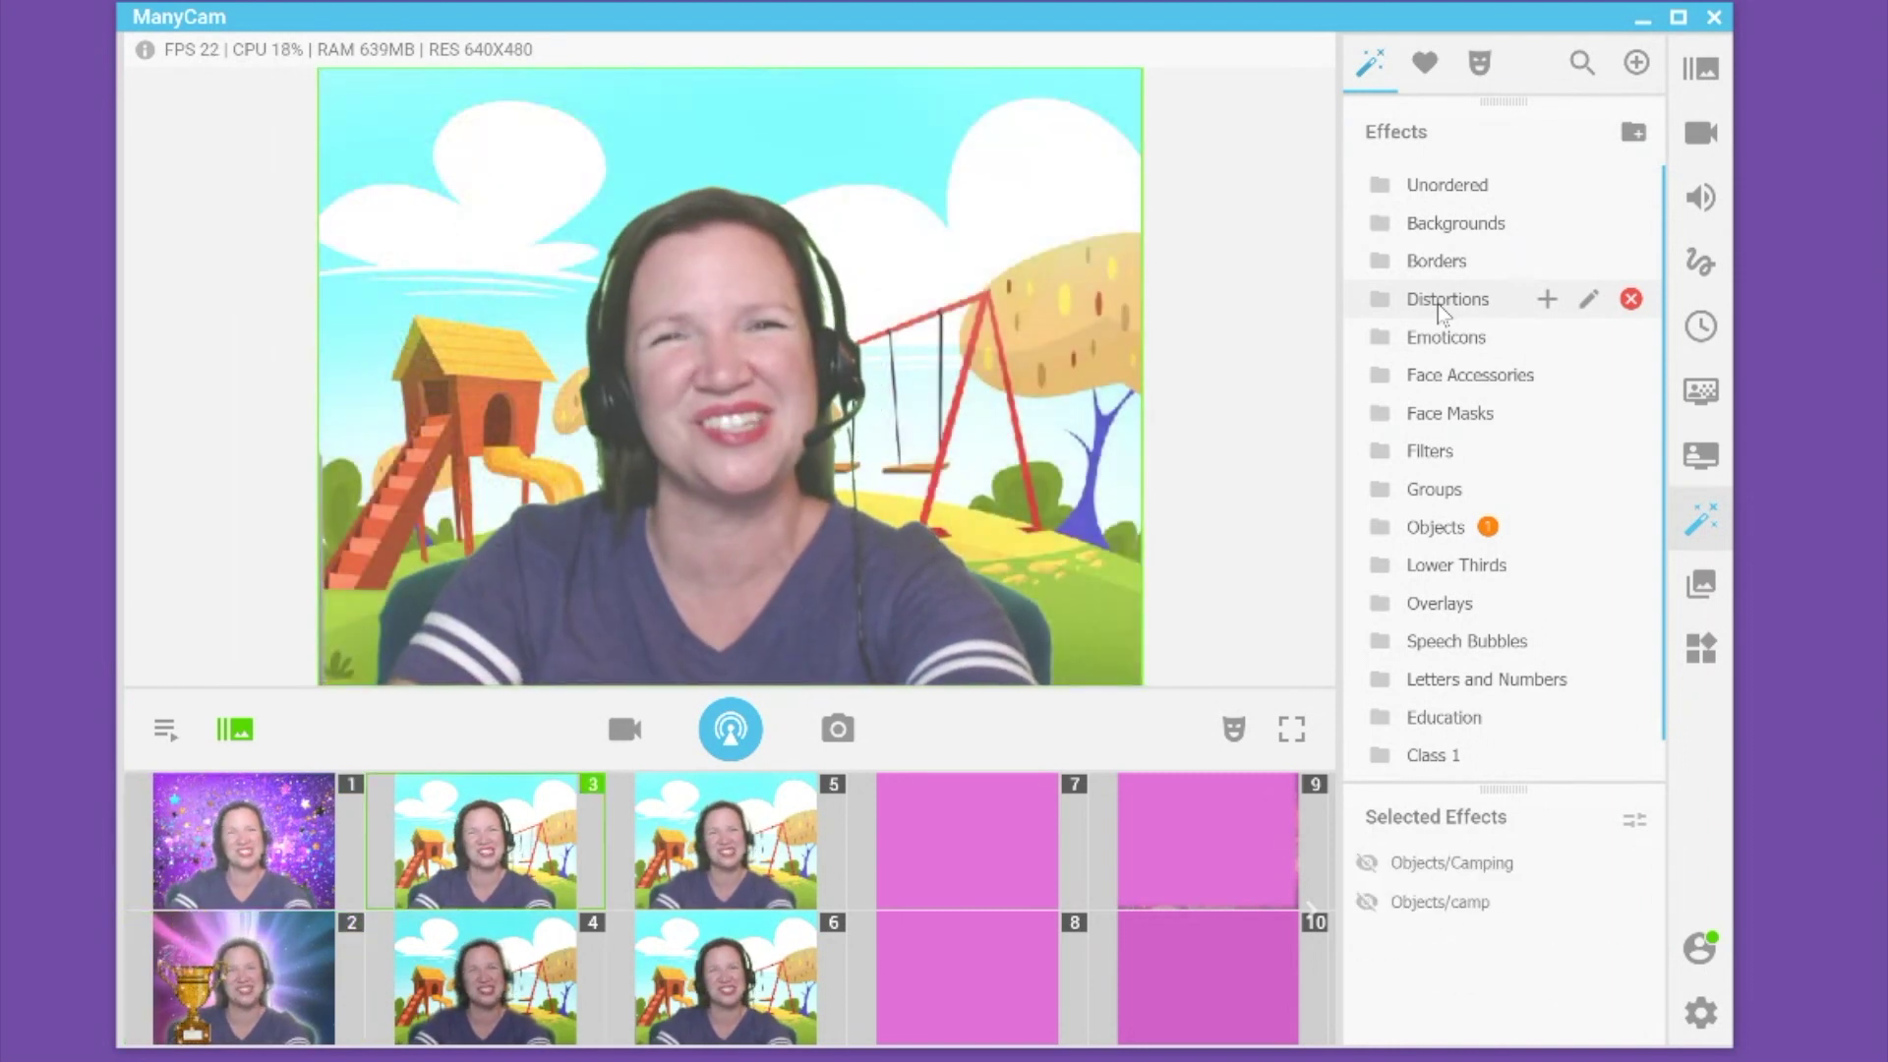
key(ctrl+1)
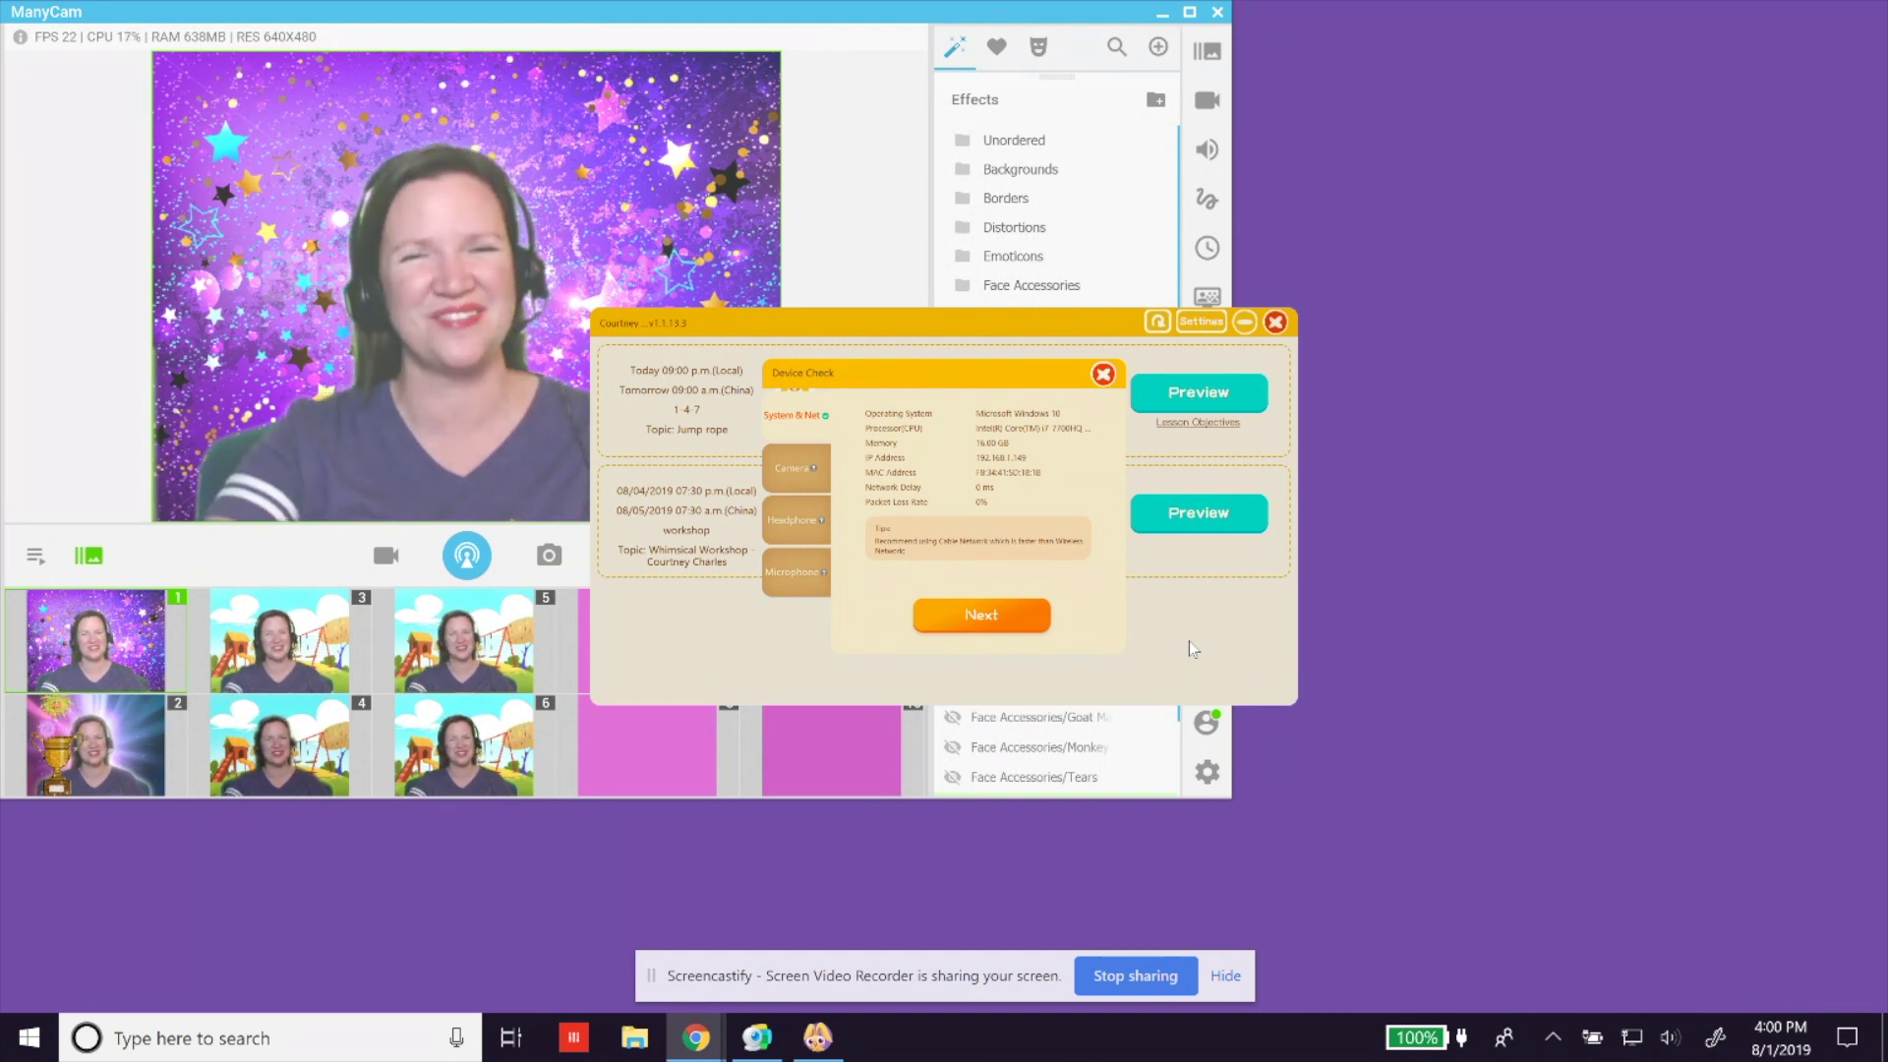
Step: Select ManyCam Virtual Webcam as the camera in the classroom Device Check
click(983, 620)
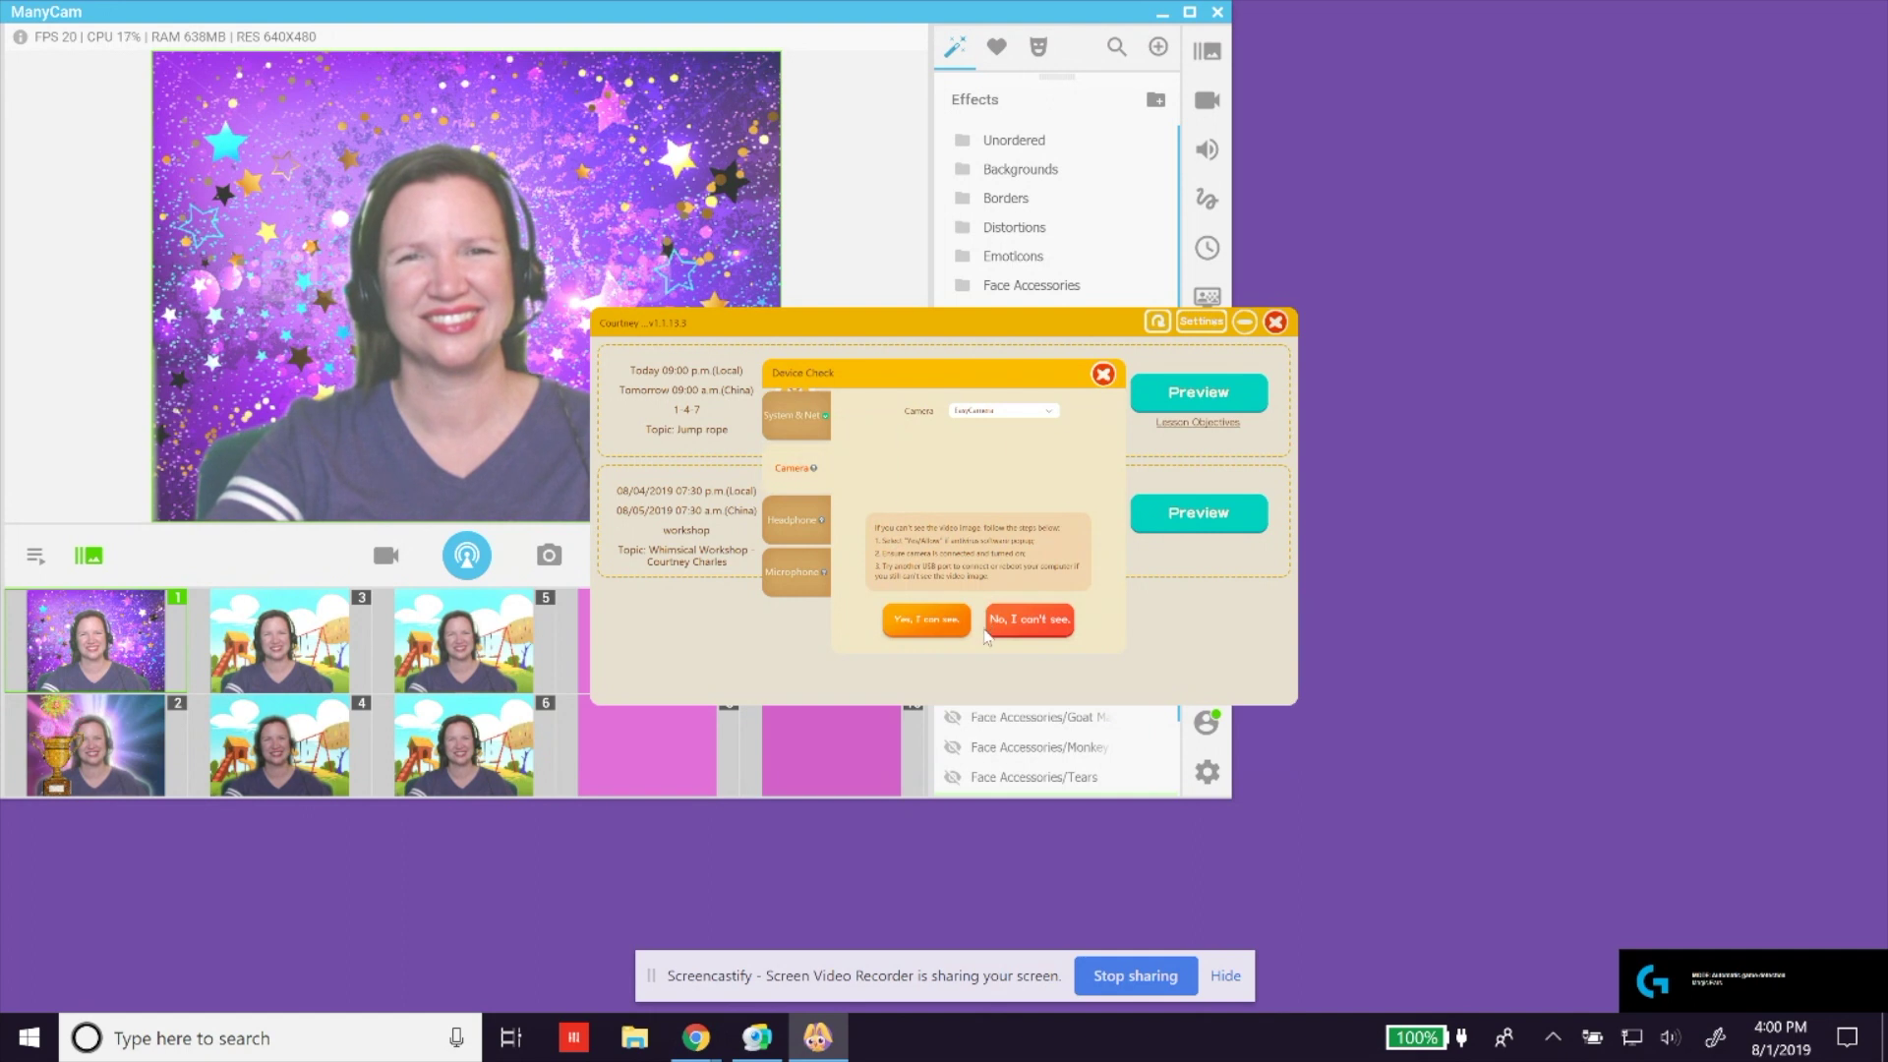
click(1024, 413)
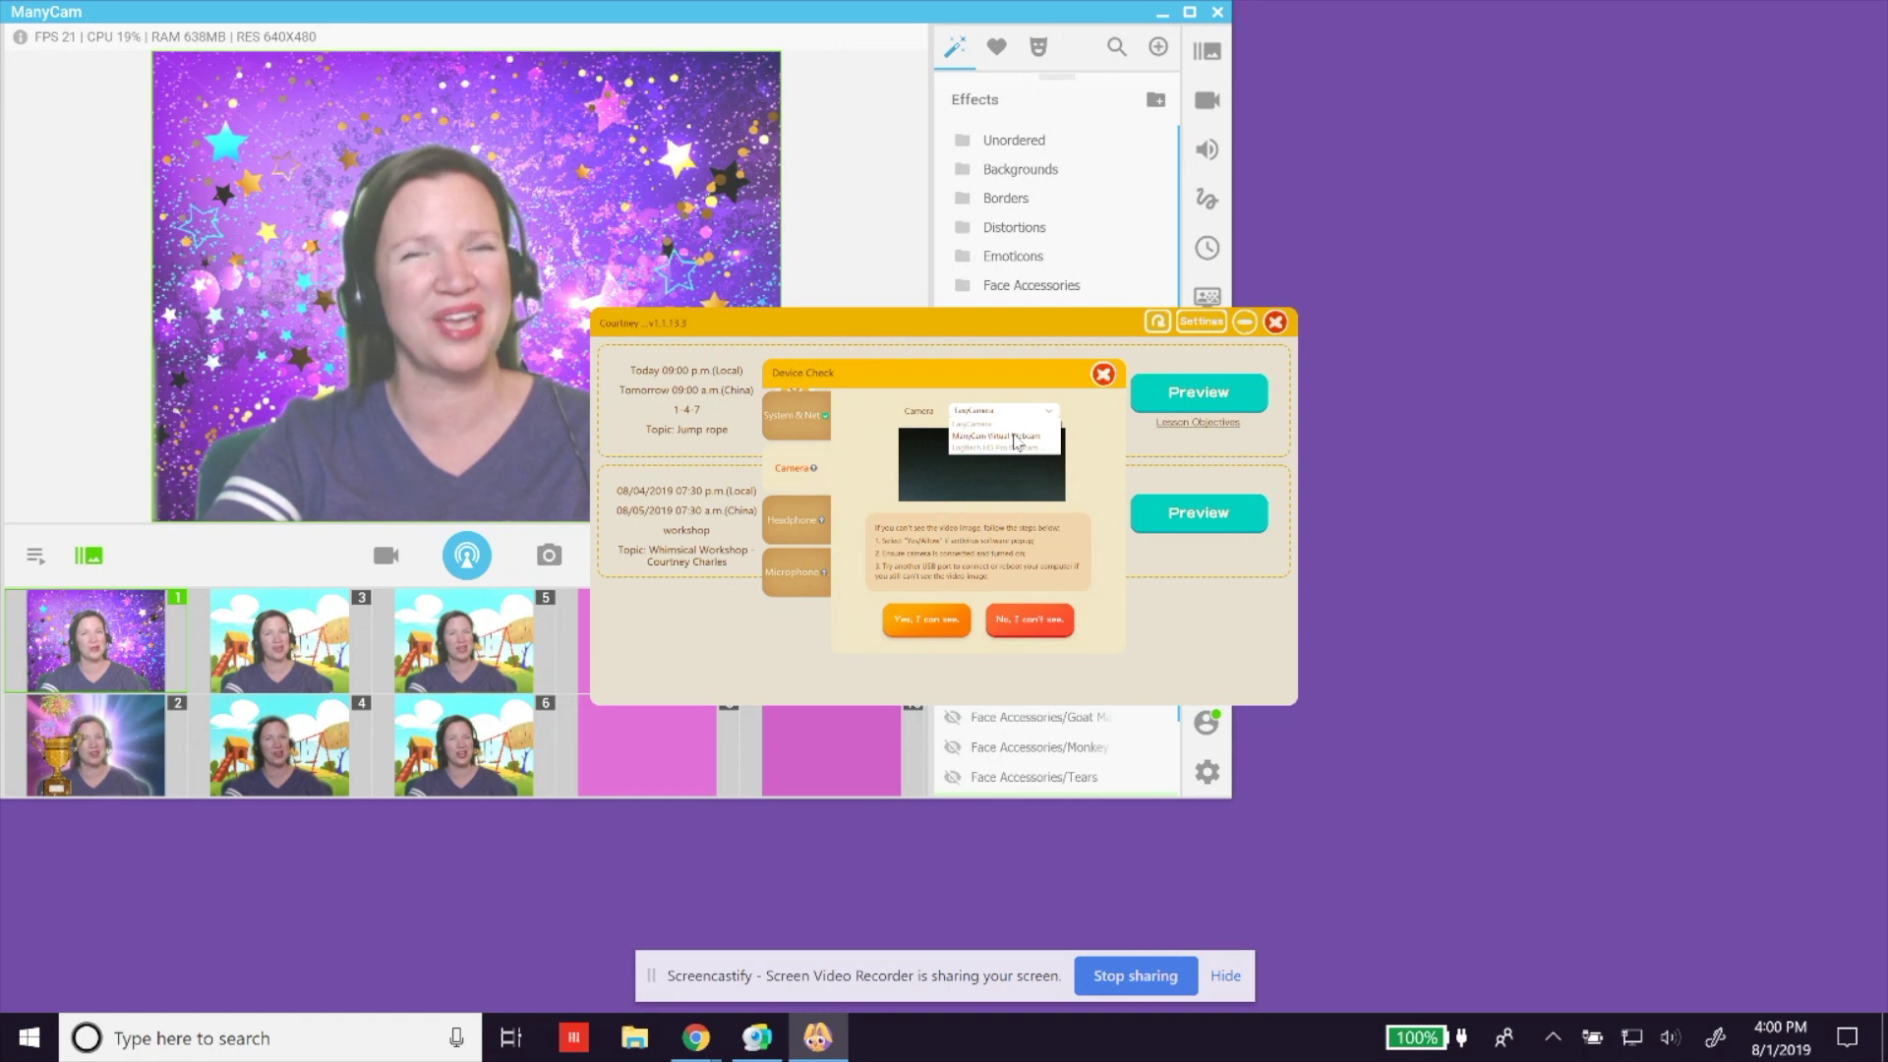
click(1017, 438)
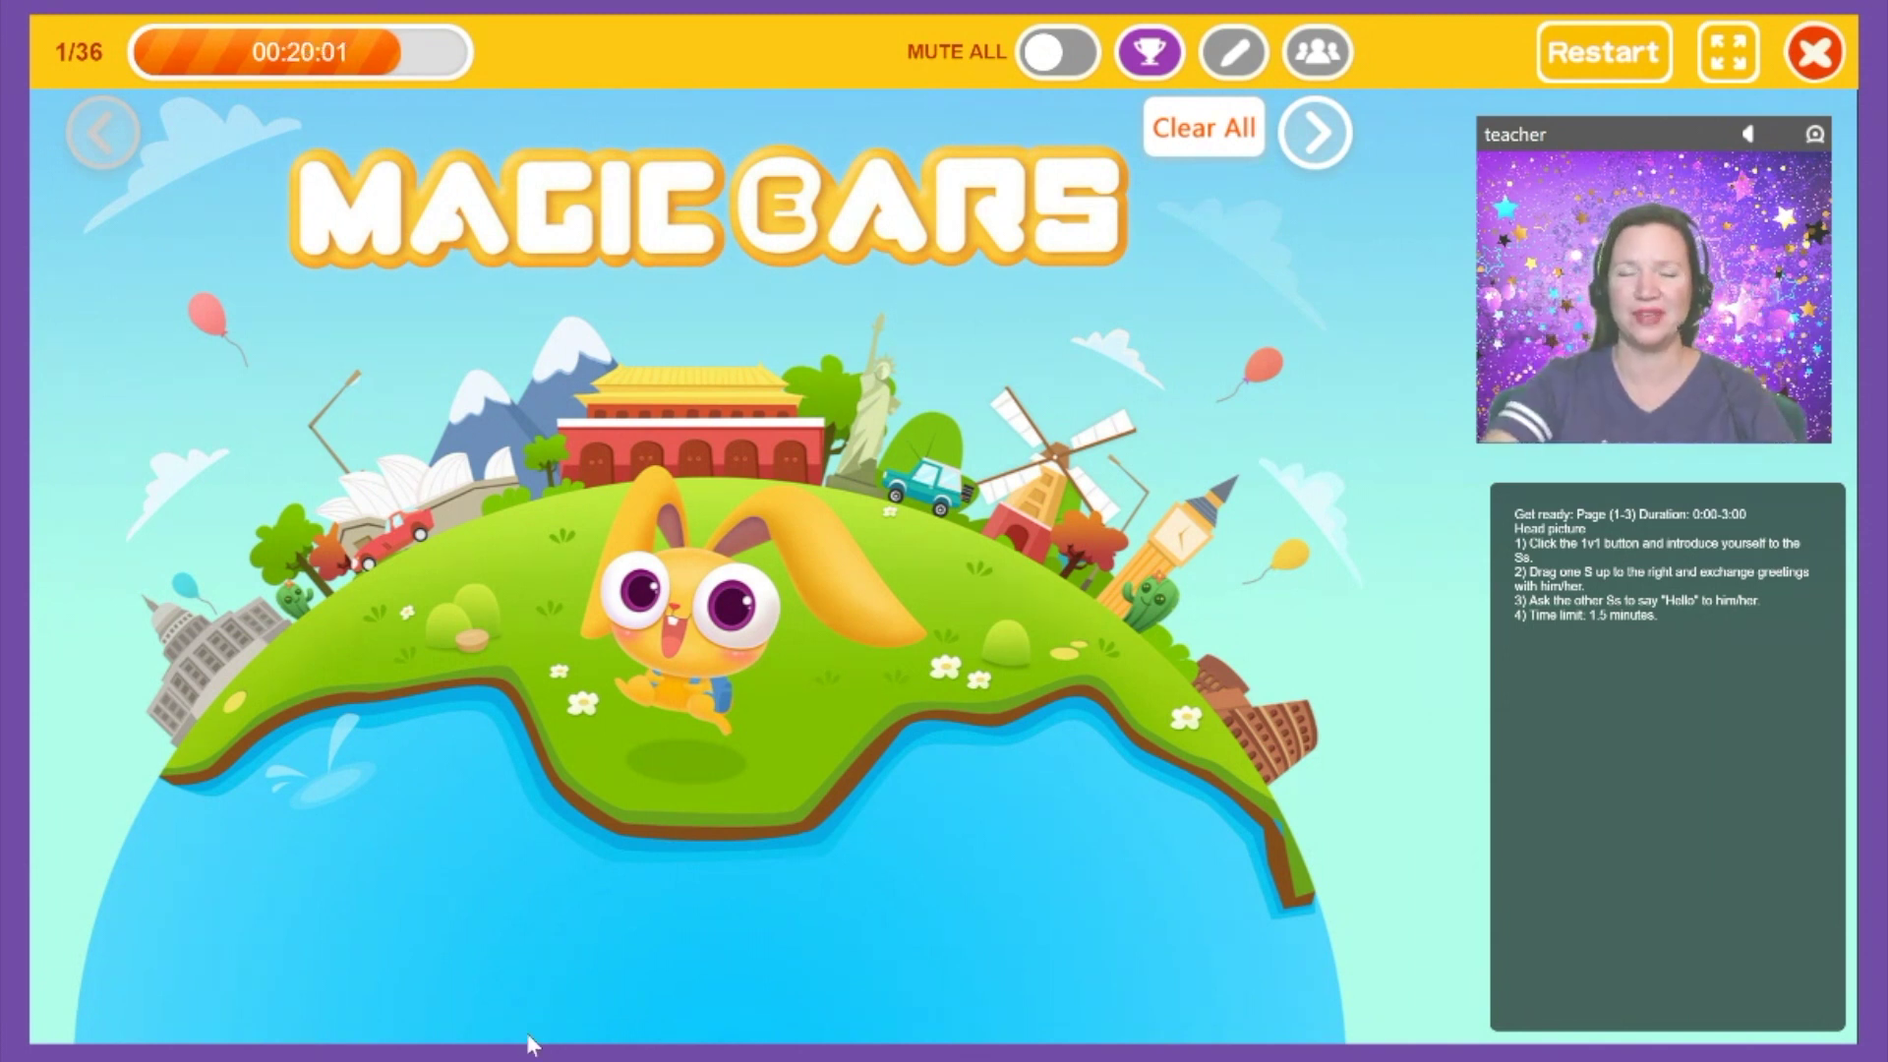
Step: Make preset 7 live and load the Jump Rope media file as its source
key(alt+Tab)
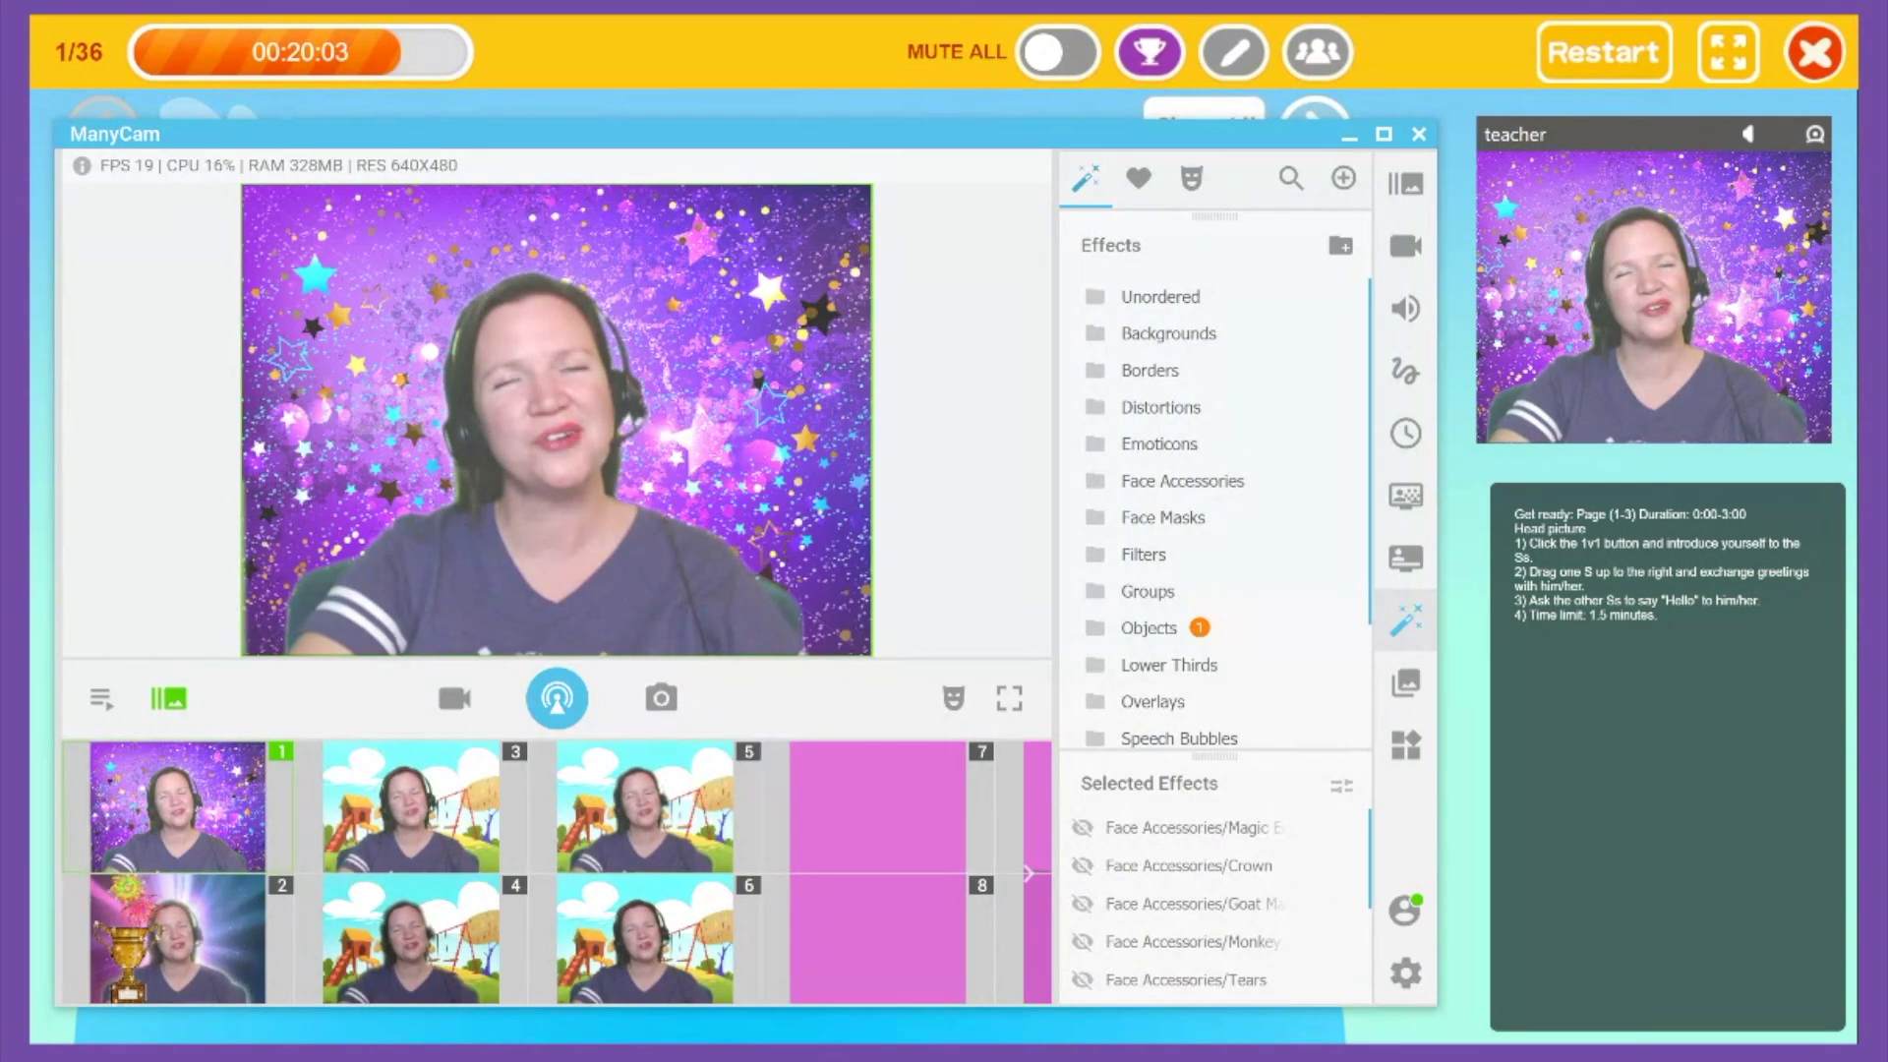
mouse_move(890, 792)
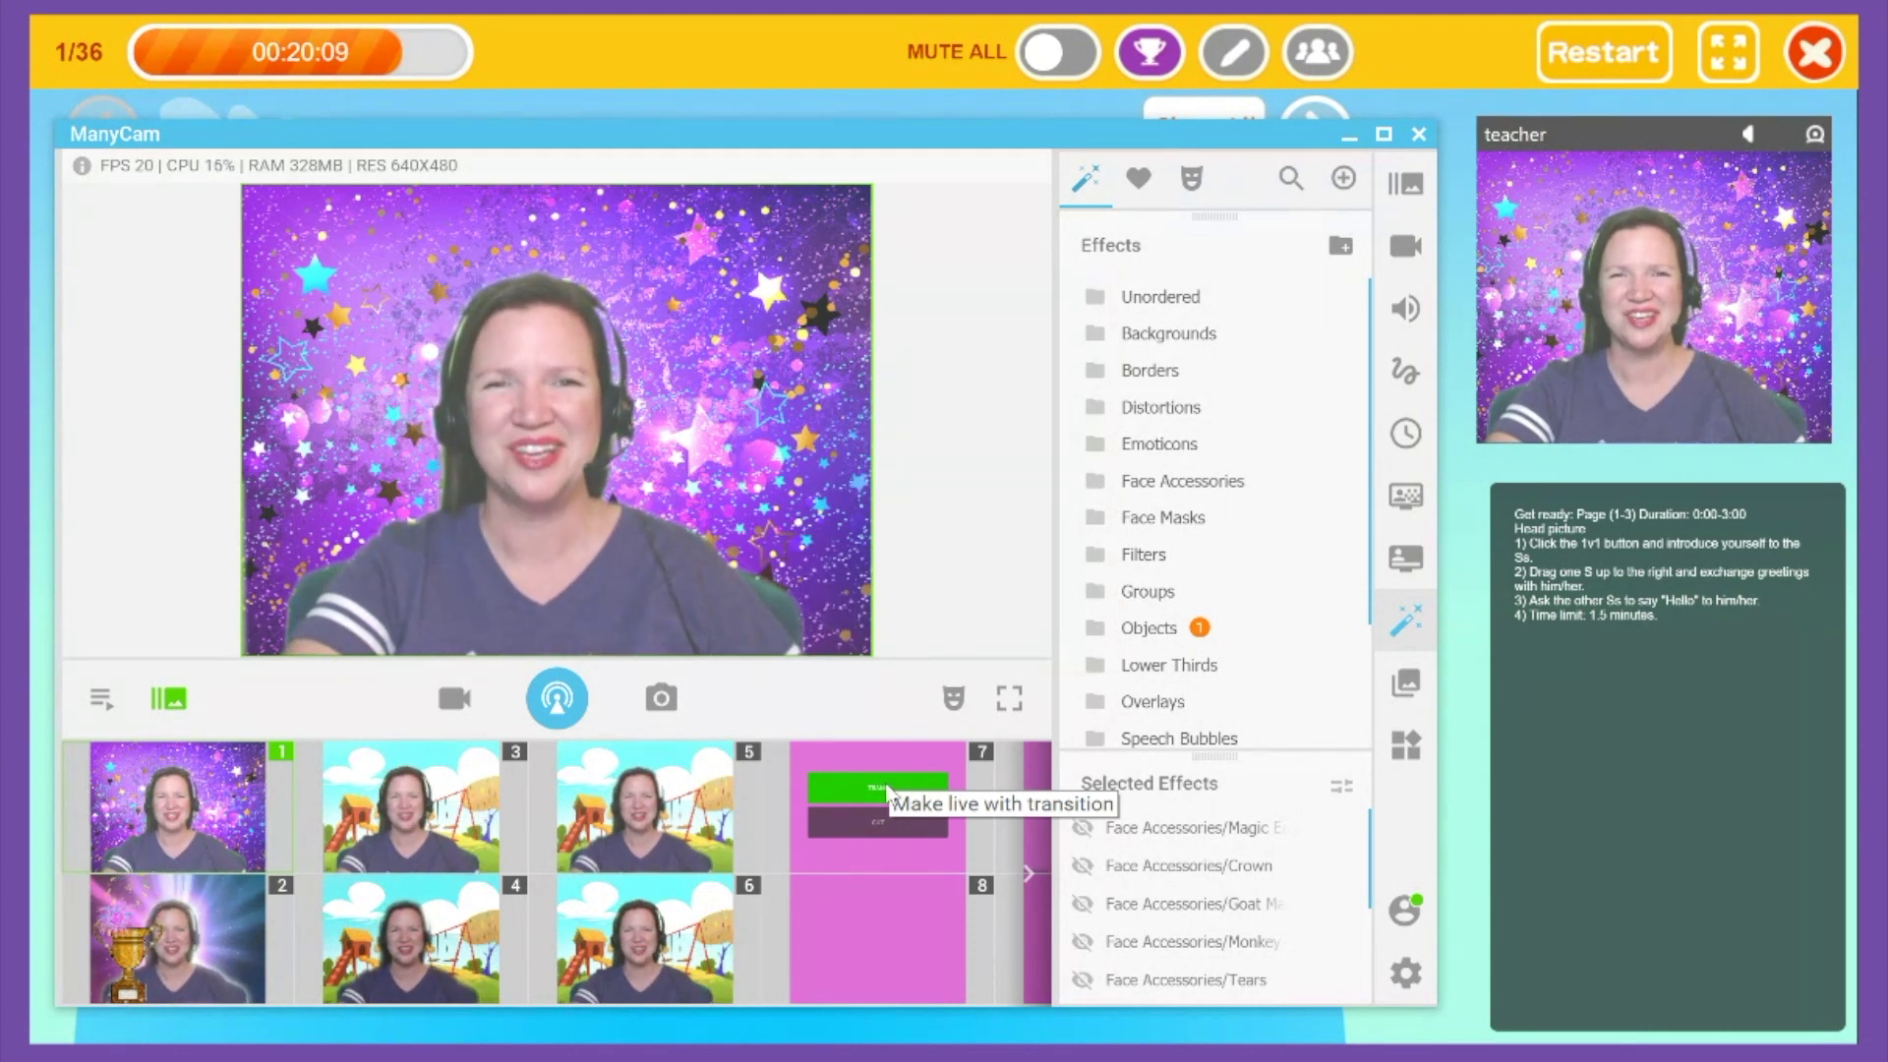
click(888, 787)
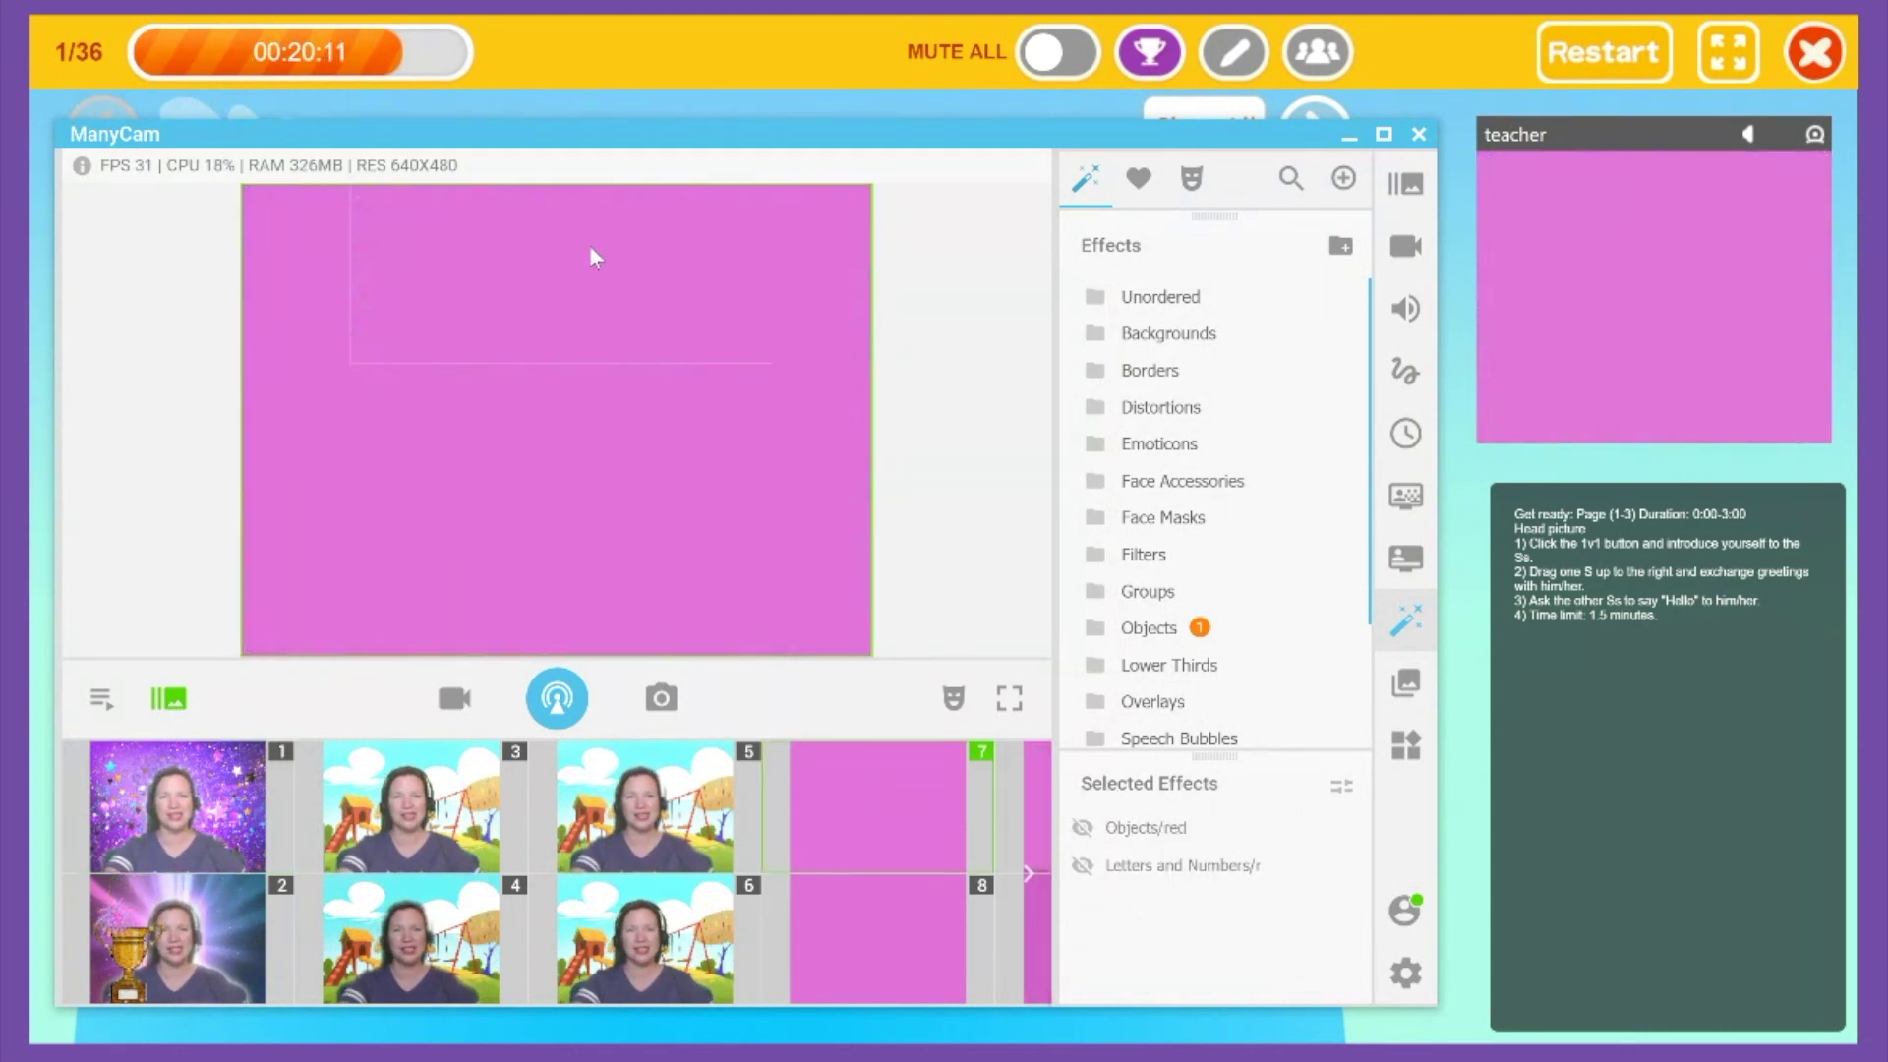
right_click(641, 417)
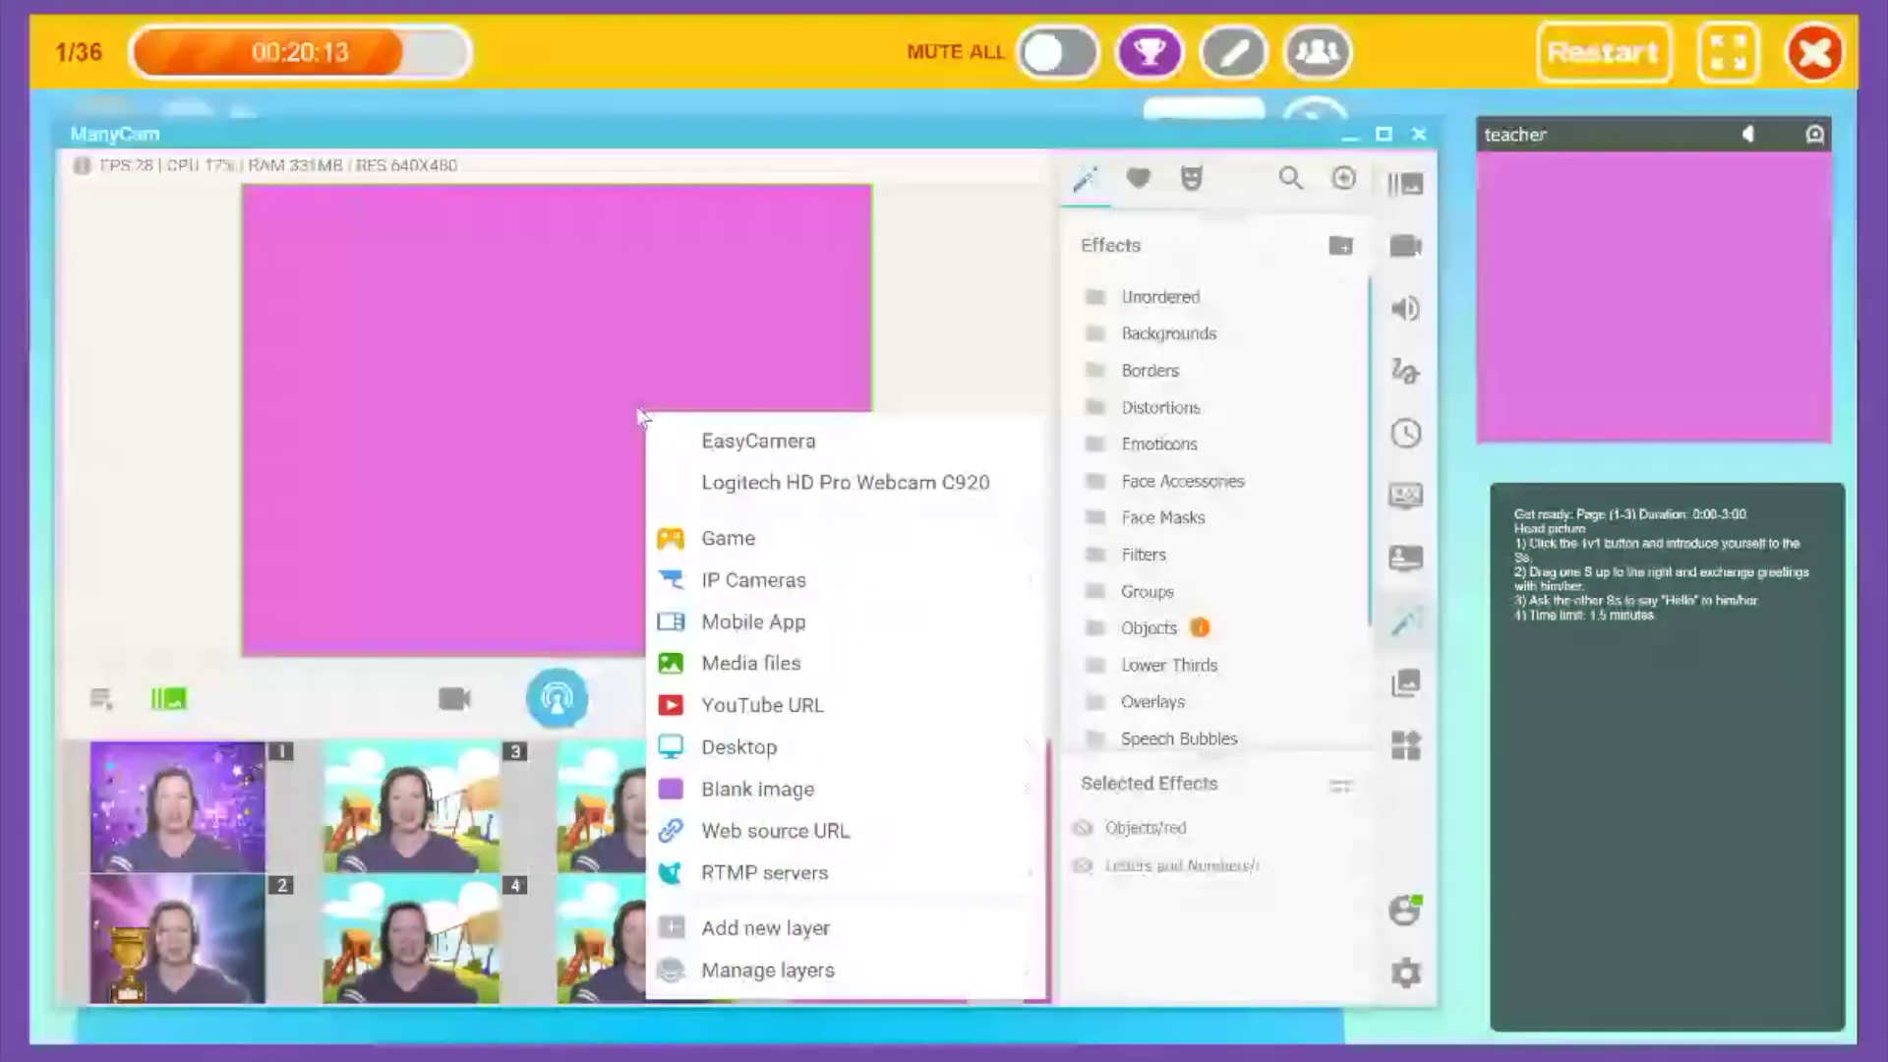
click(792, 664)
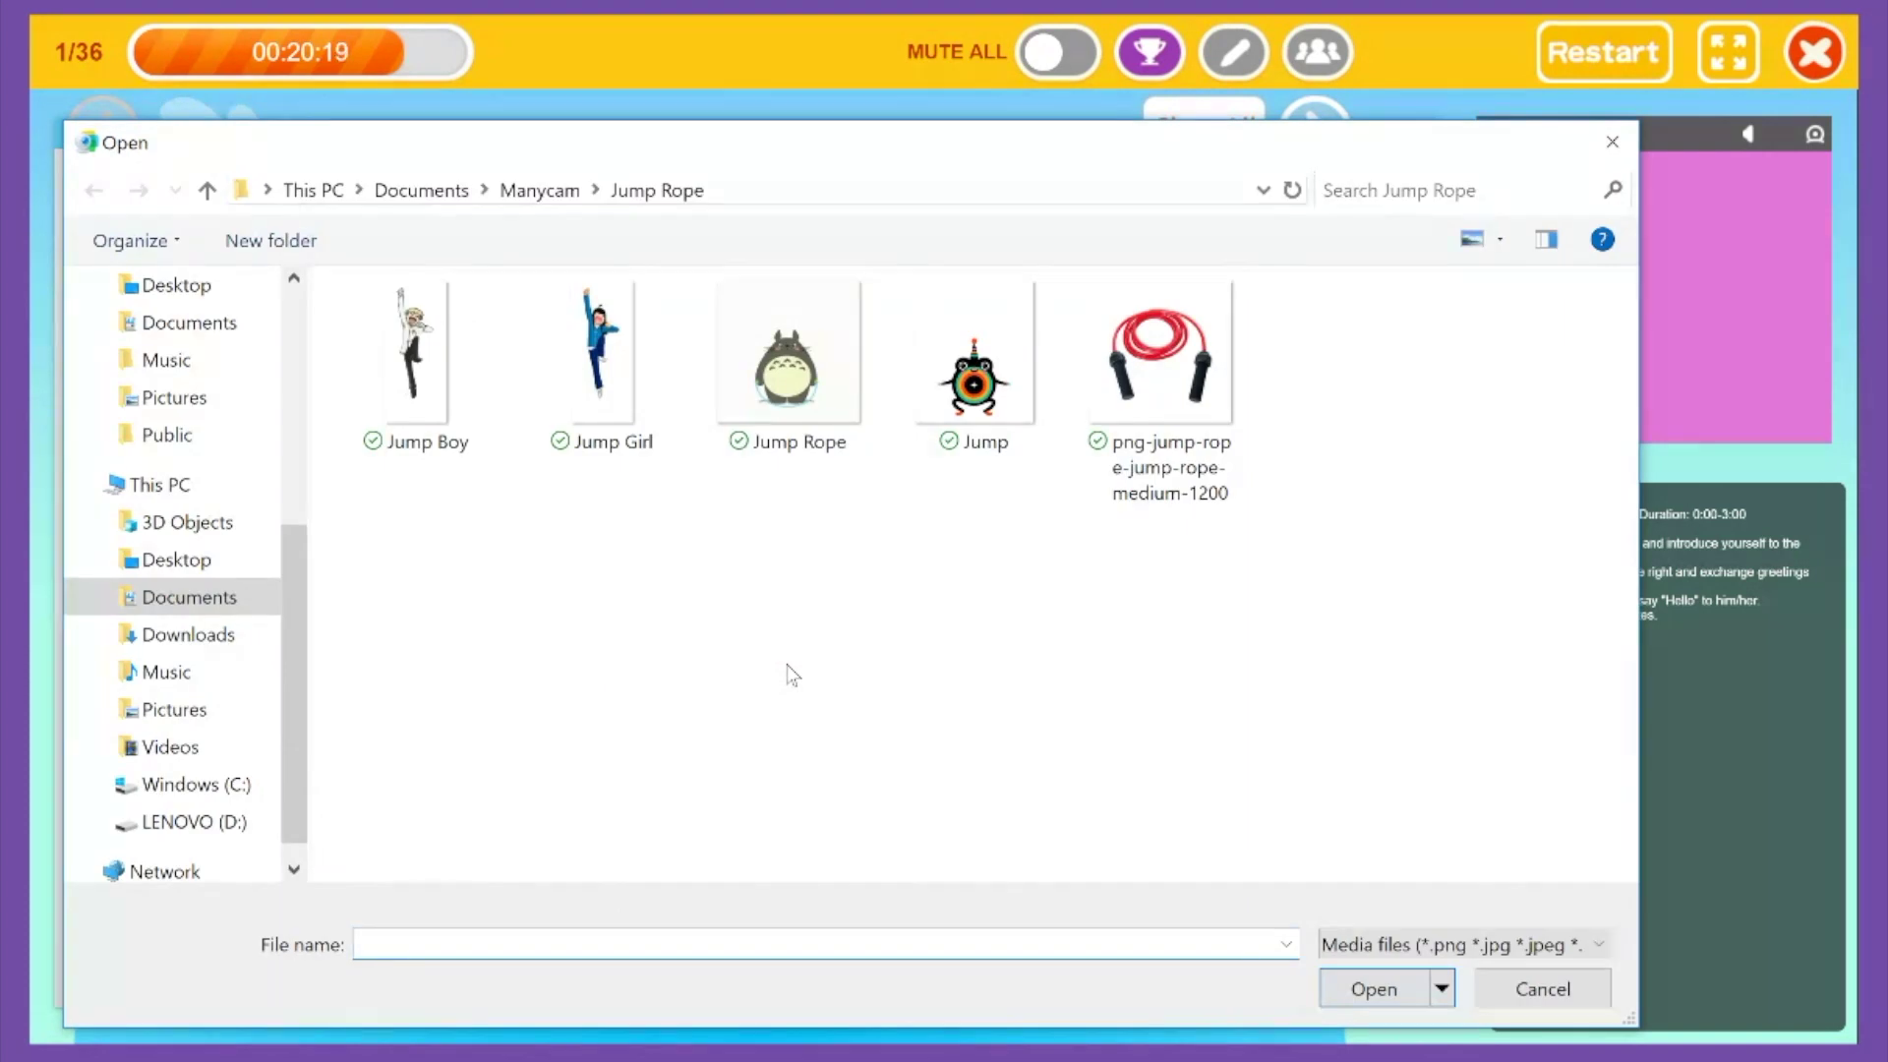
click(818, 380)
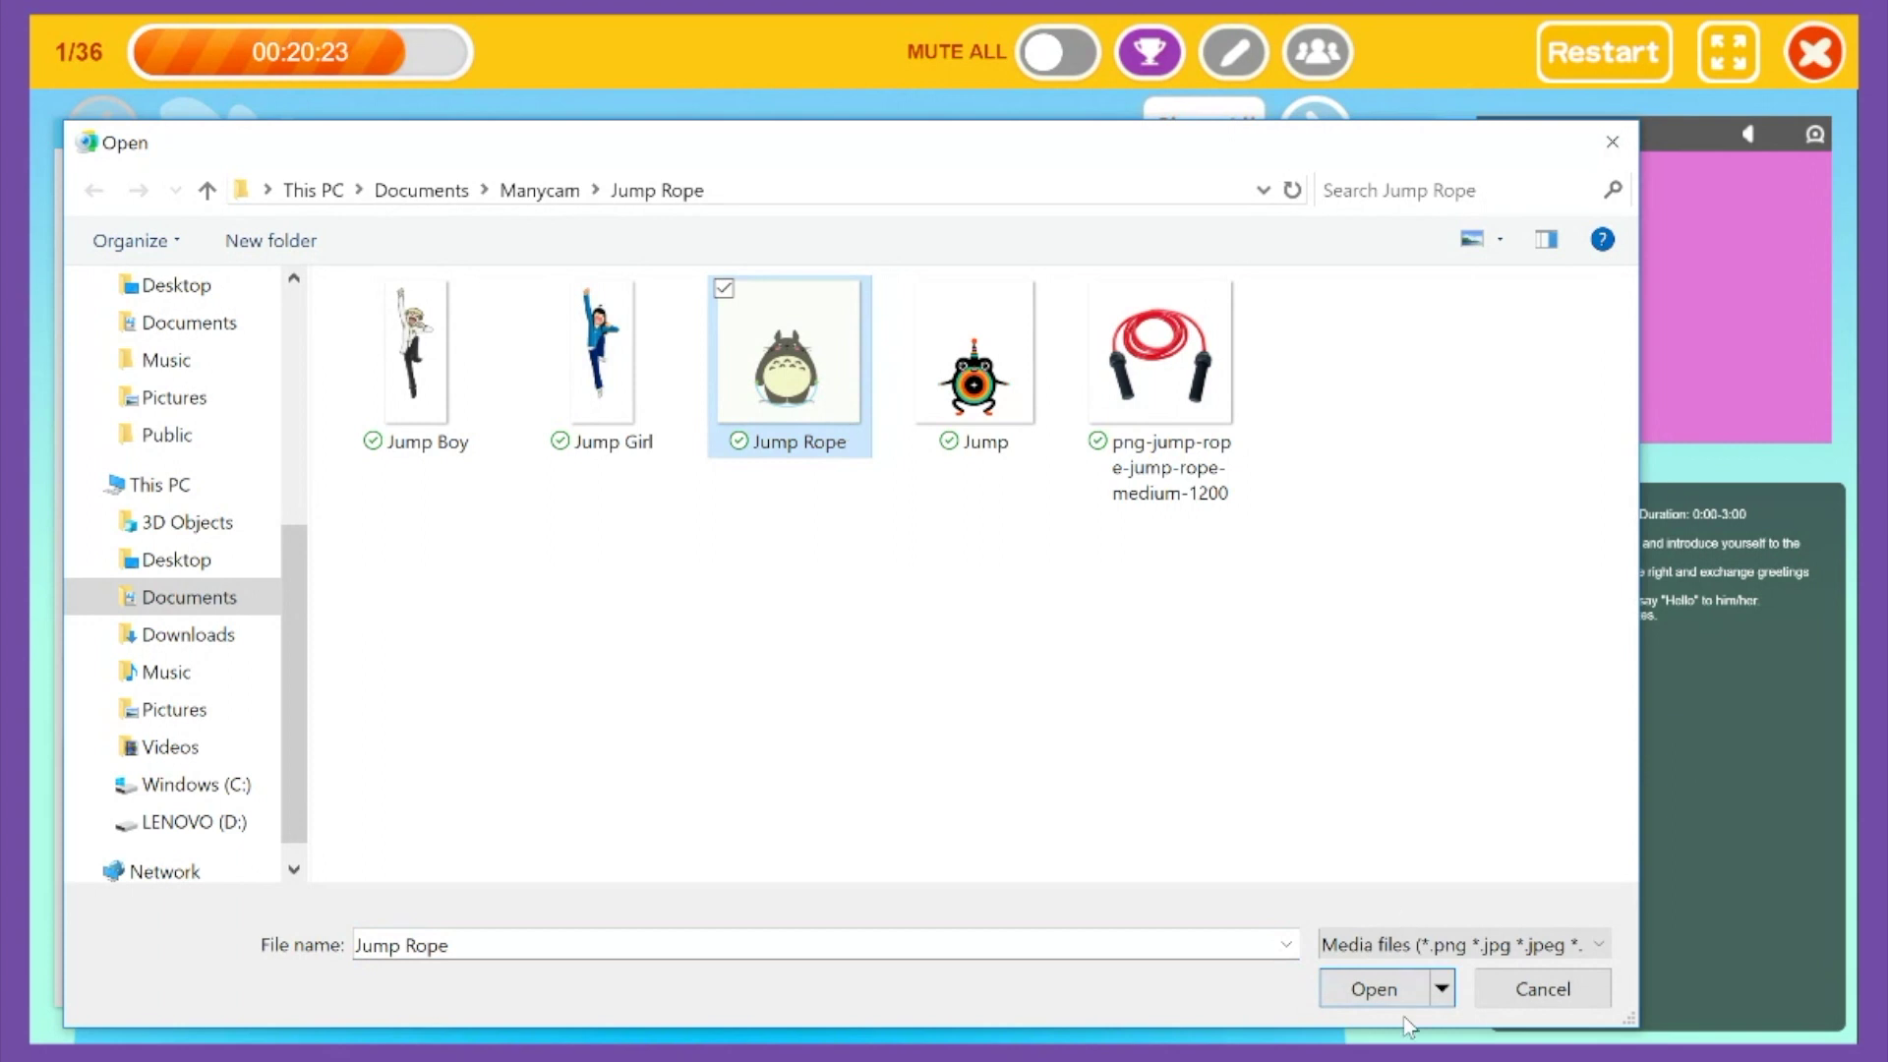
click(1387, 992)
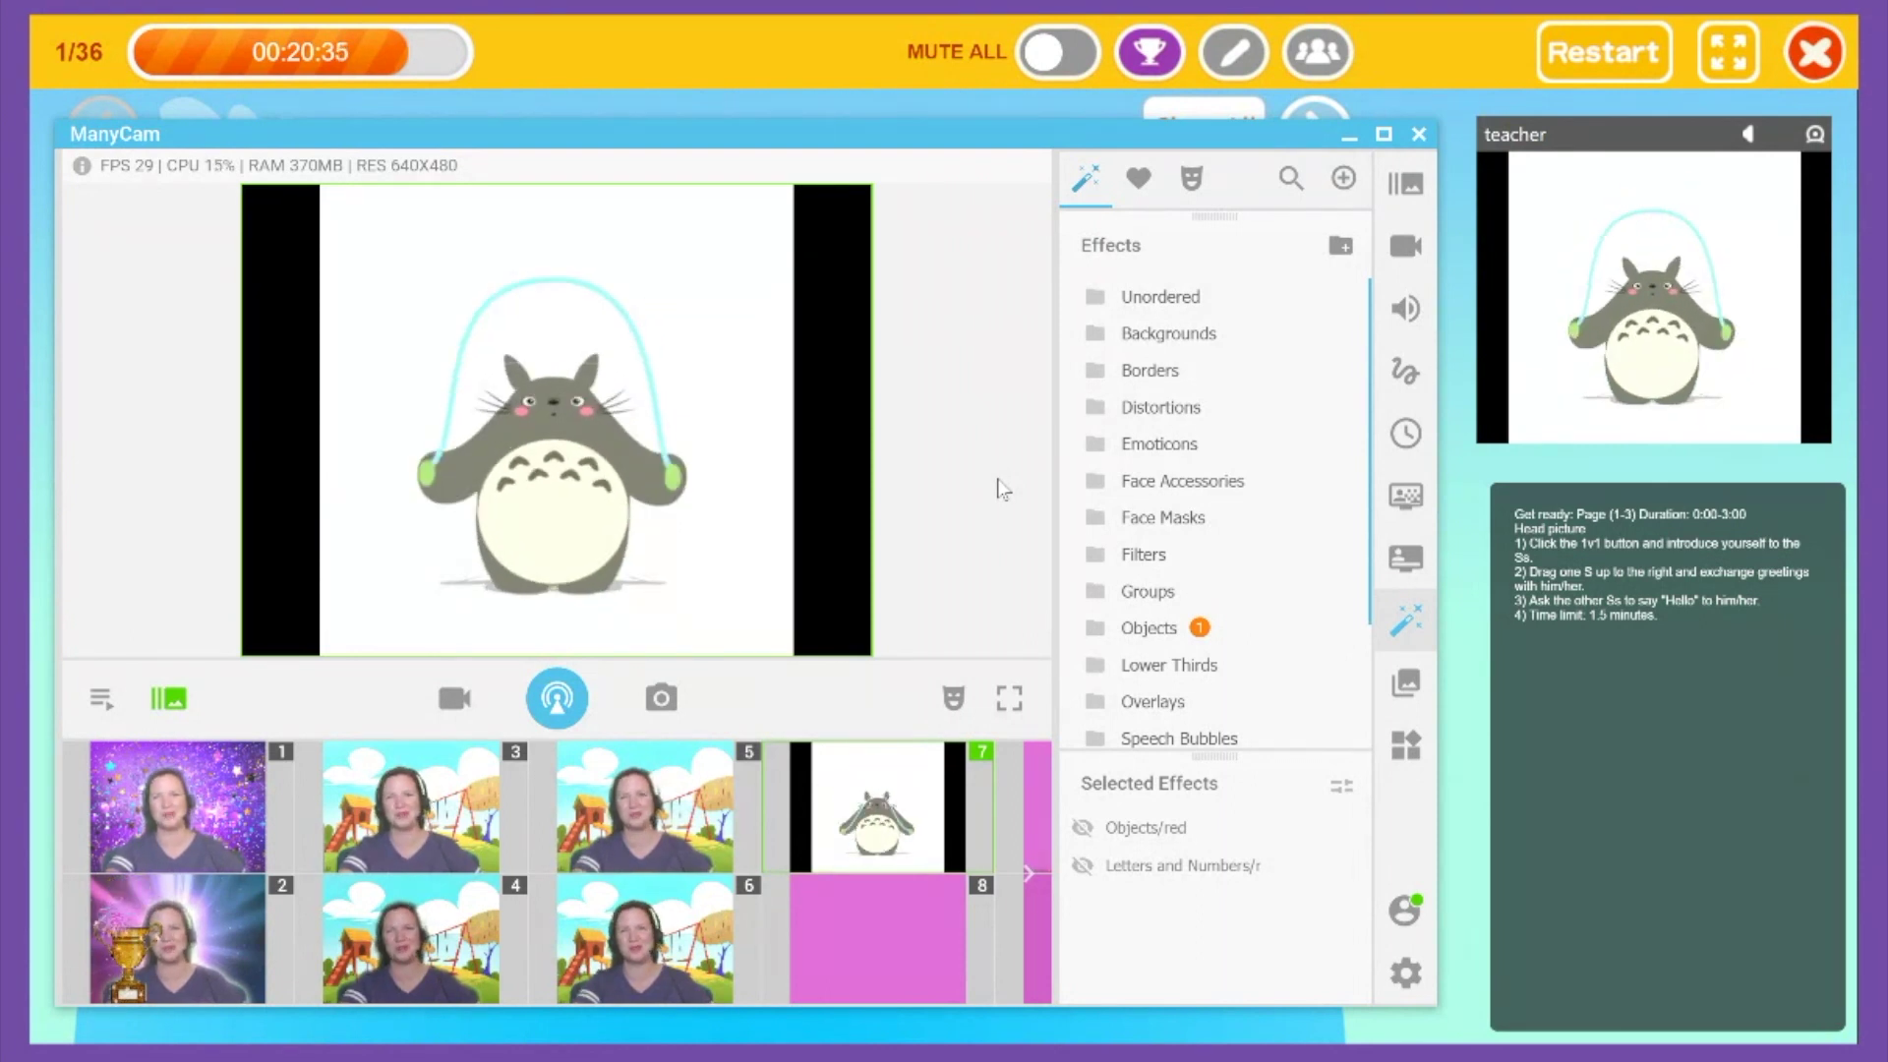
Step: Type the 'jum' caption in Comic Sans MS size 10, review its colours, then return to the lesson
click(1406, 371)
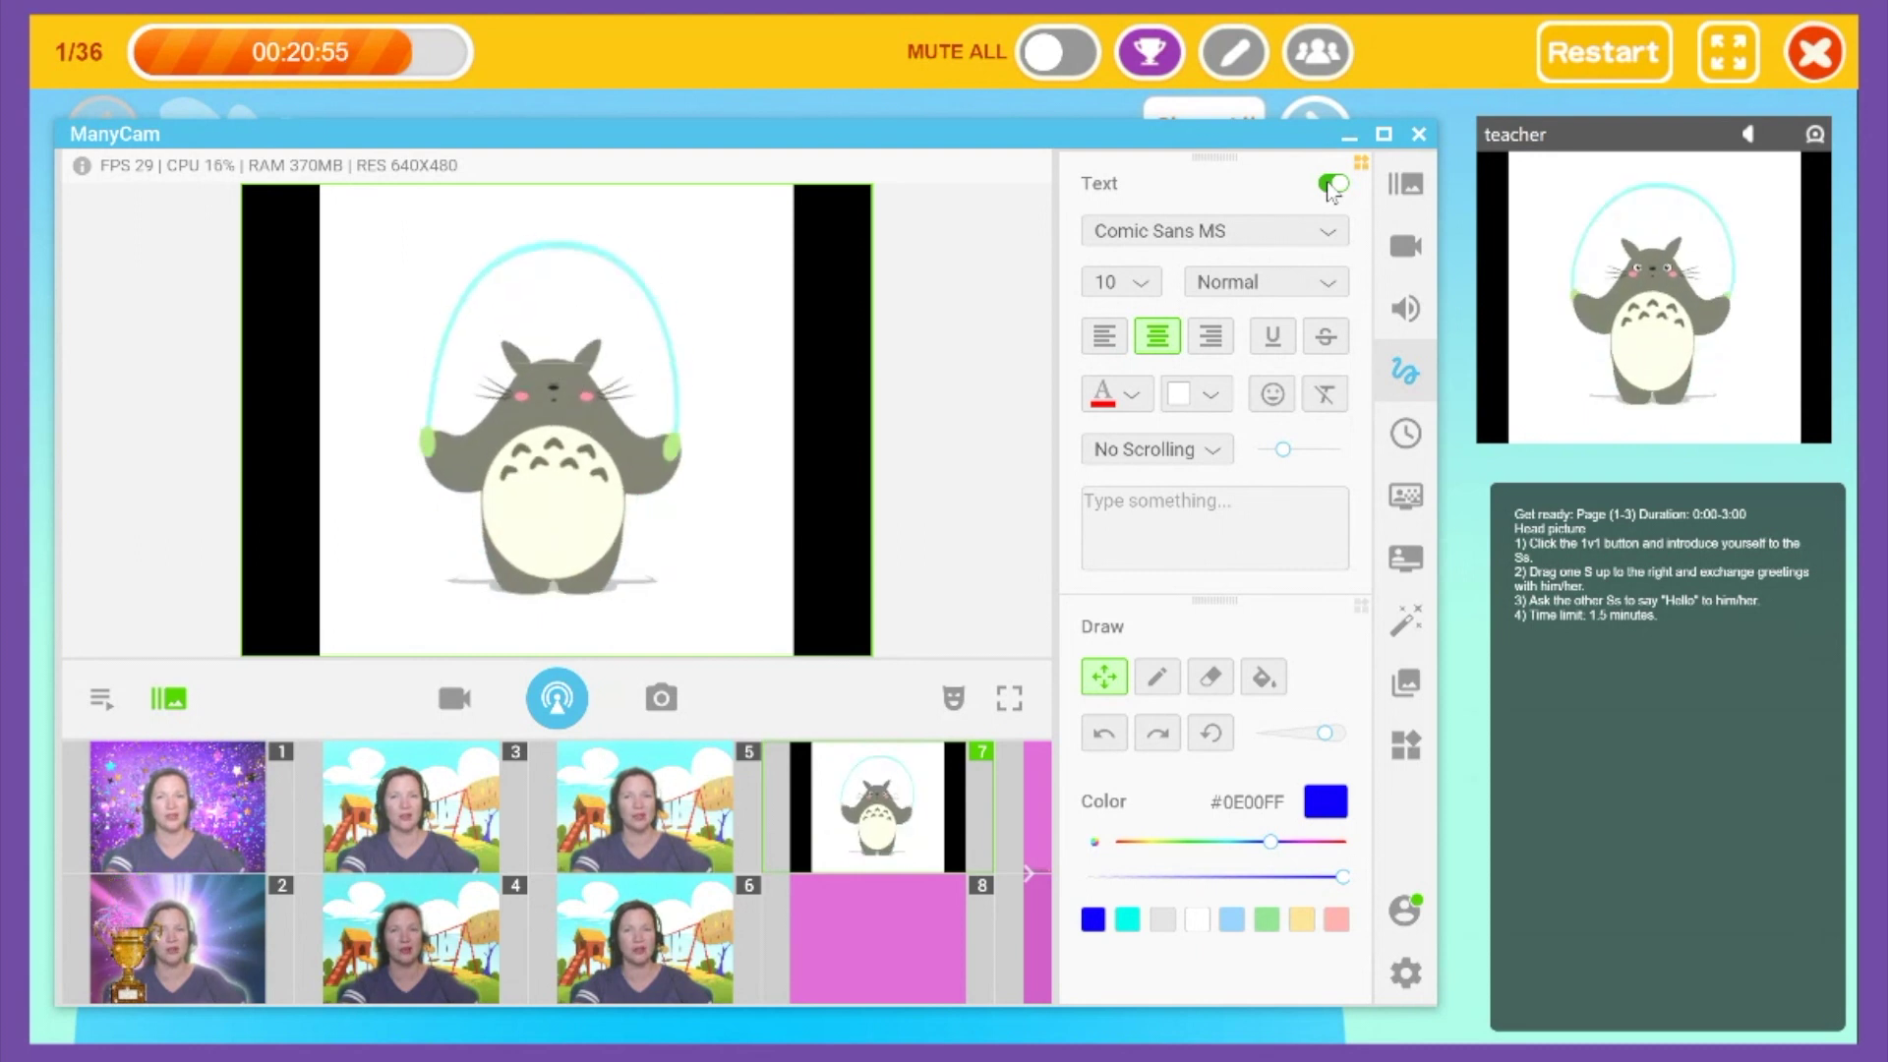
click(1167, 531)
text(jump rope)
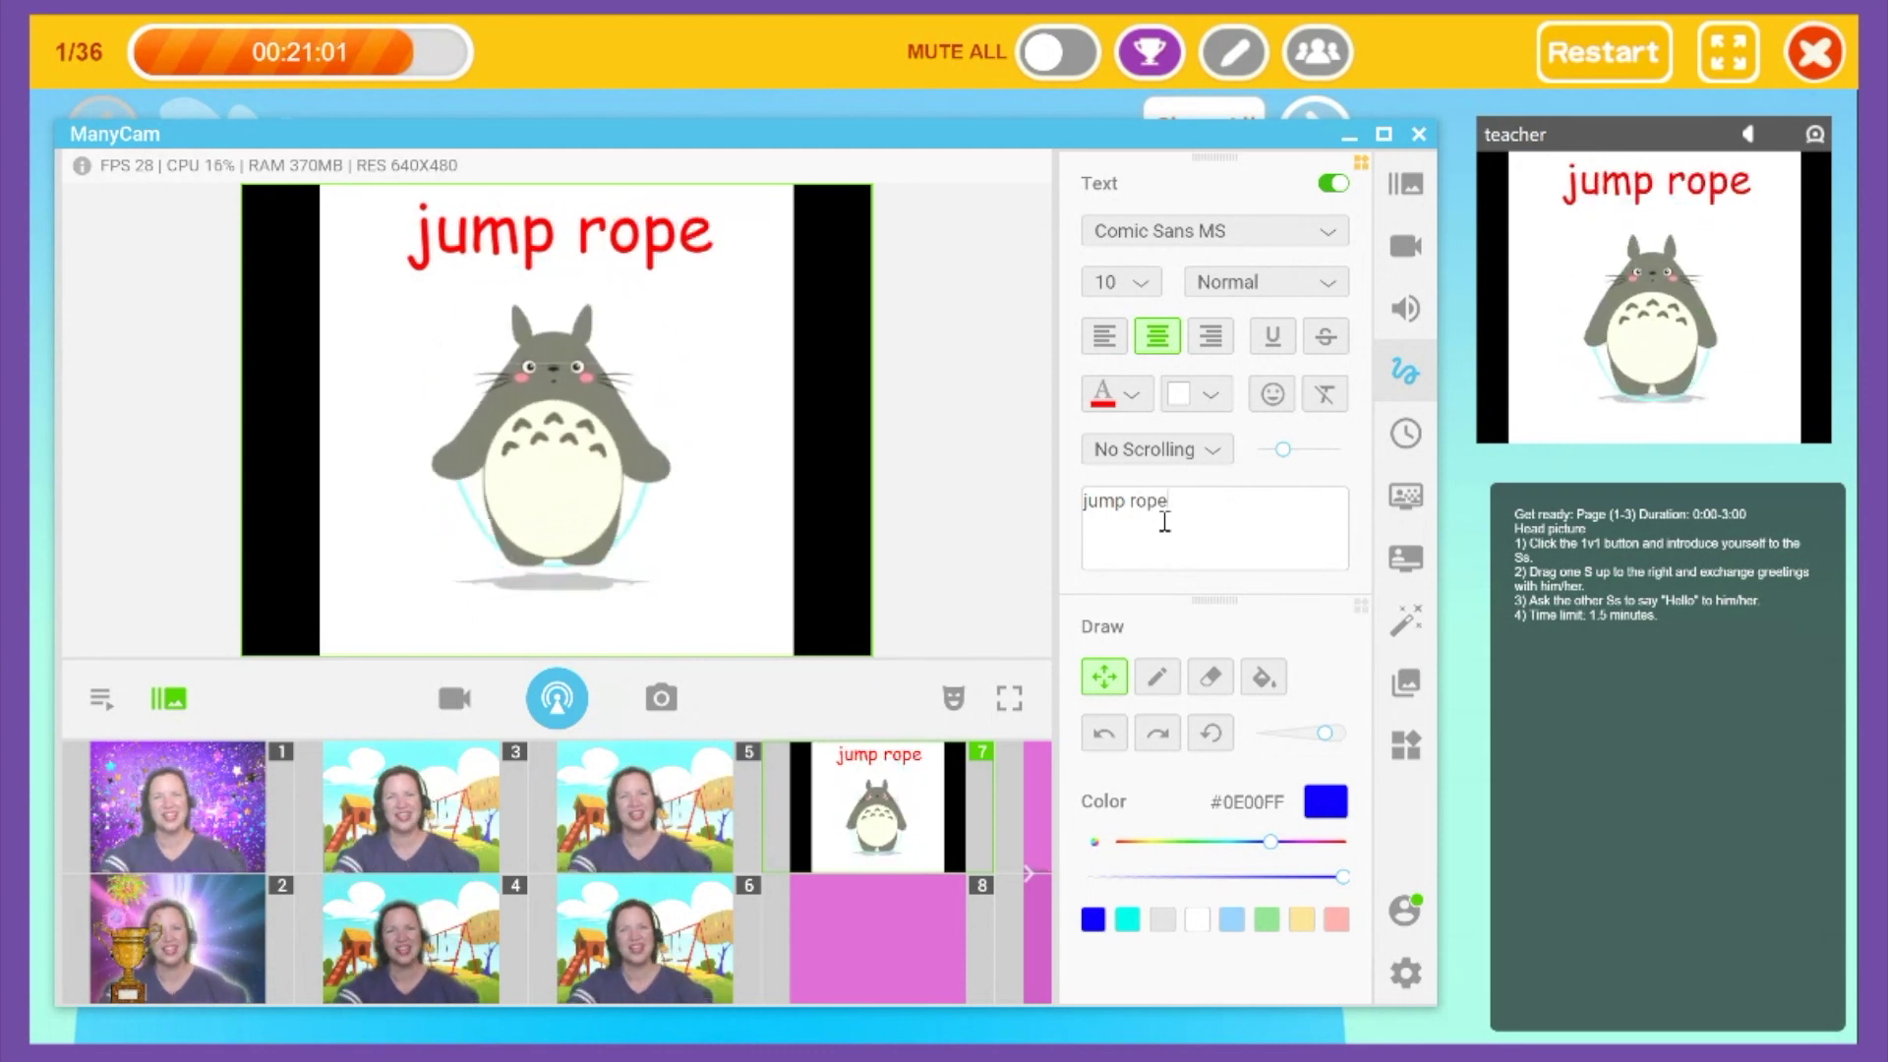
click(1157, 235)
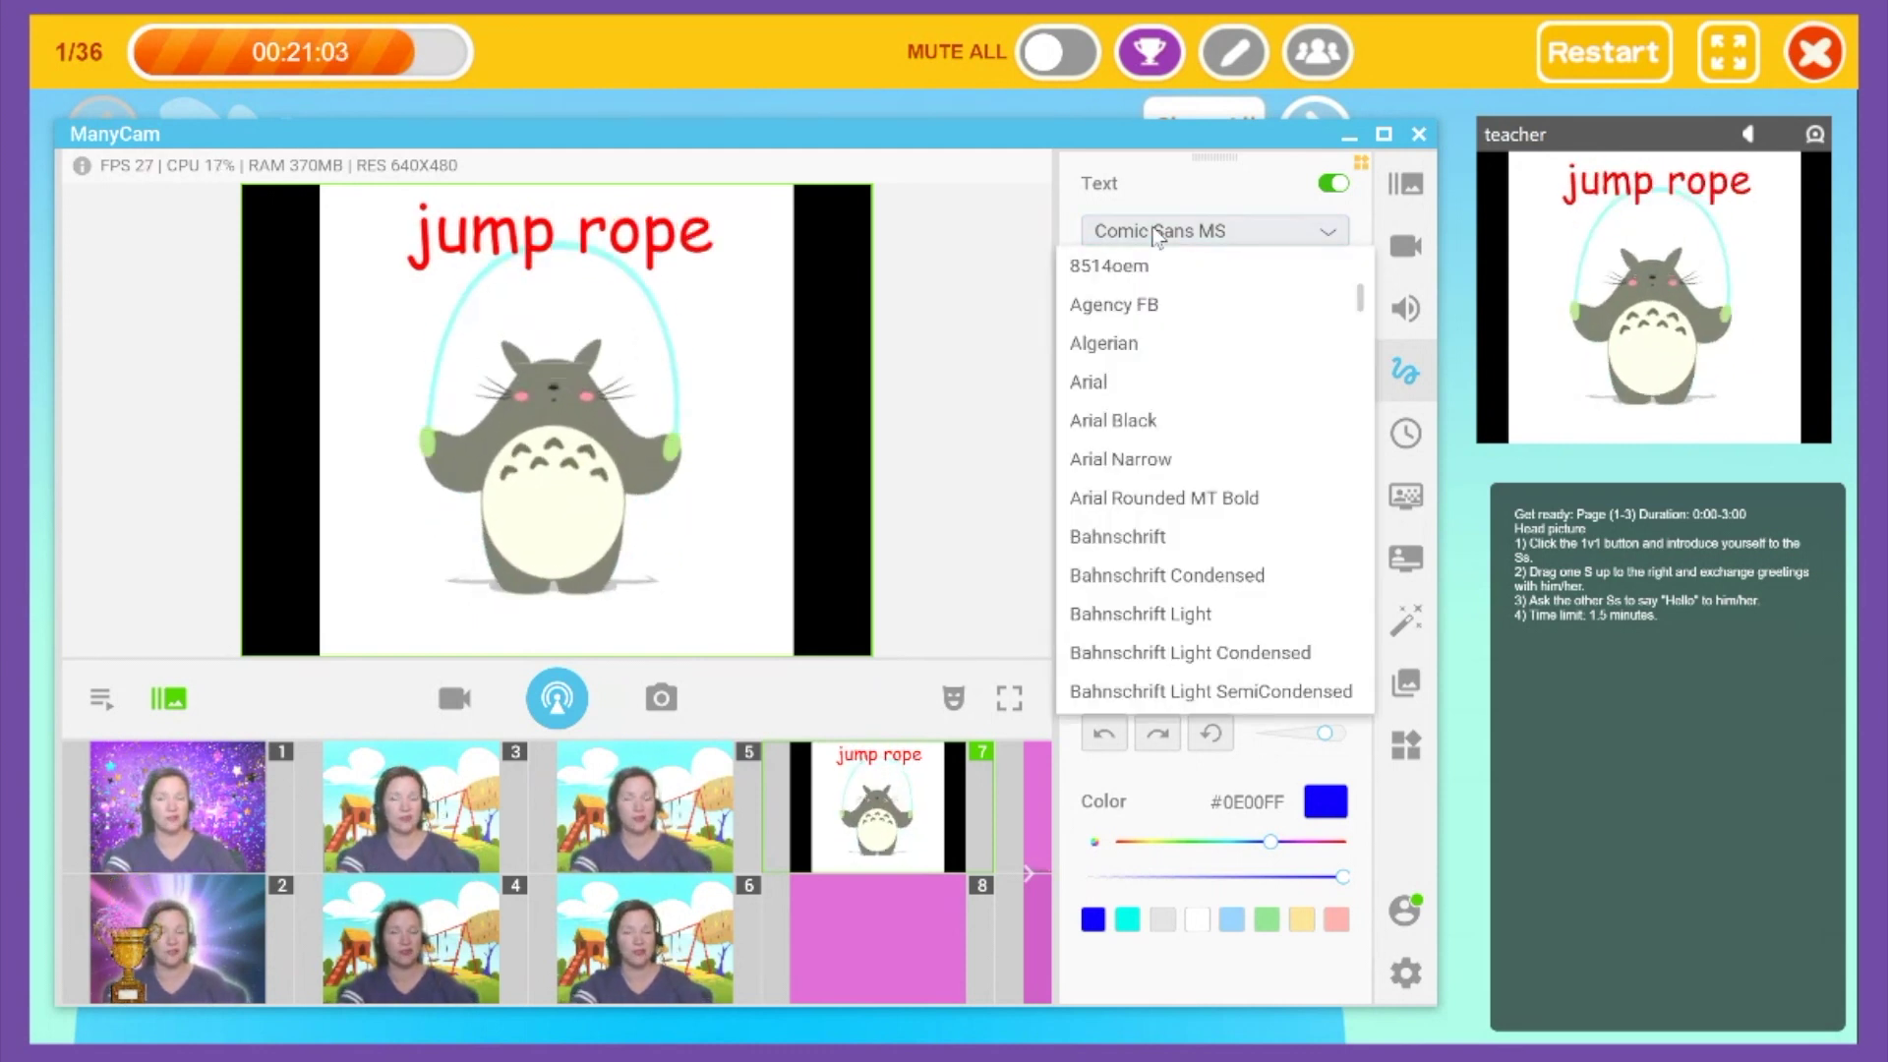
click(1156, 235)
click(1142, 285)
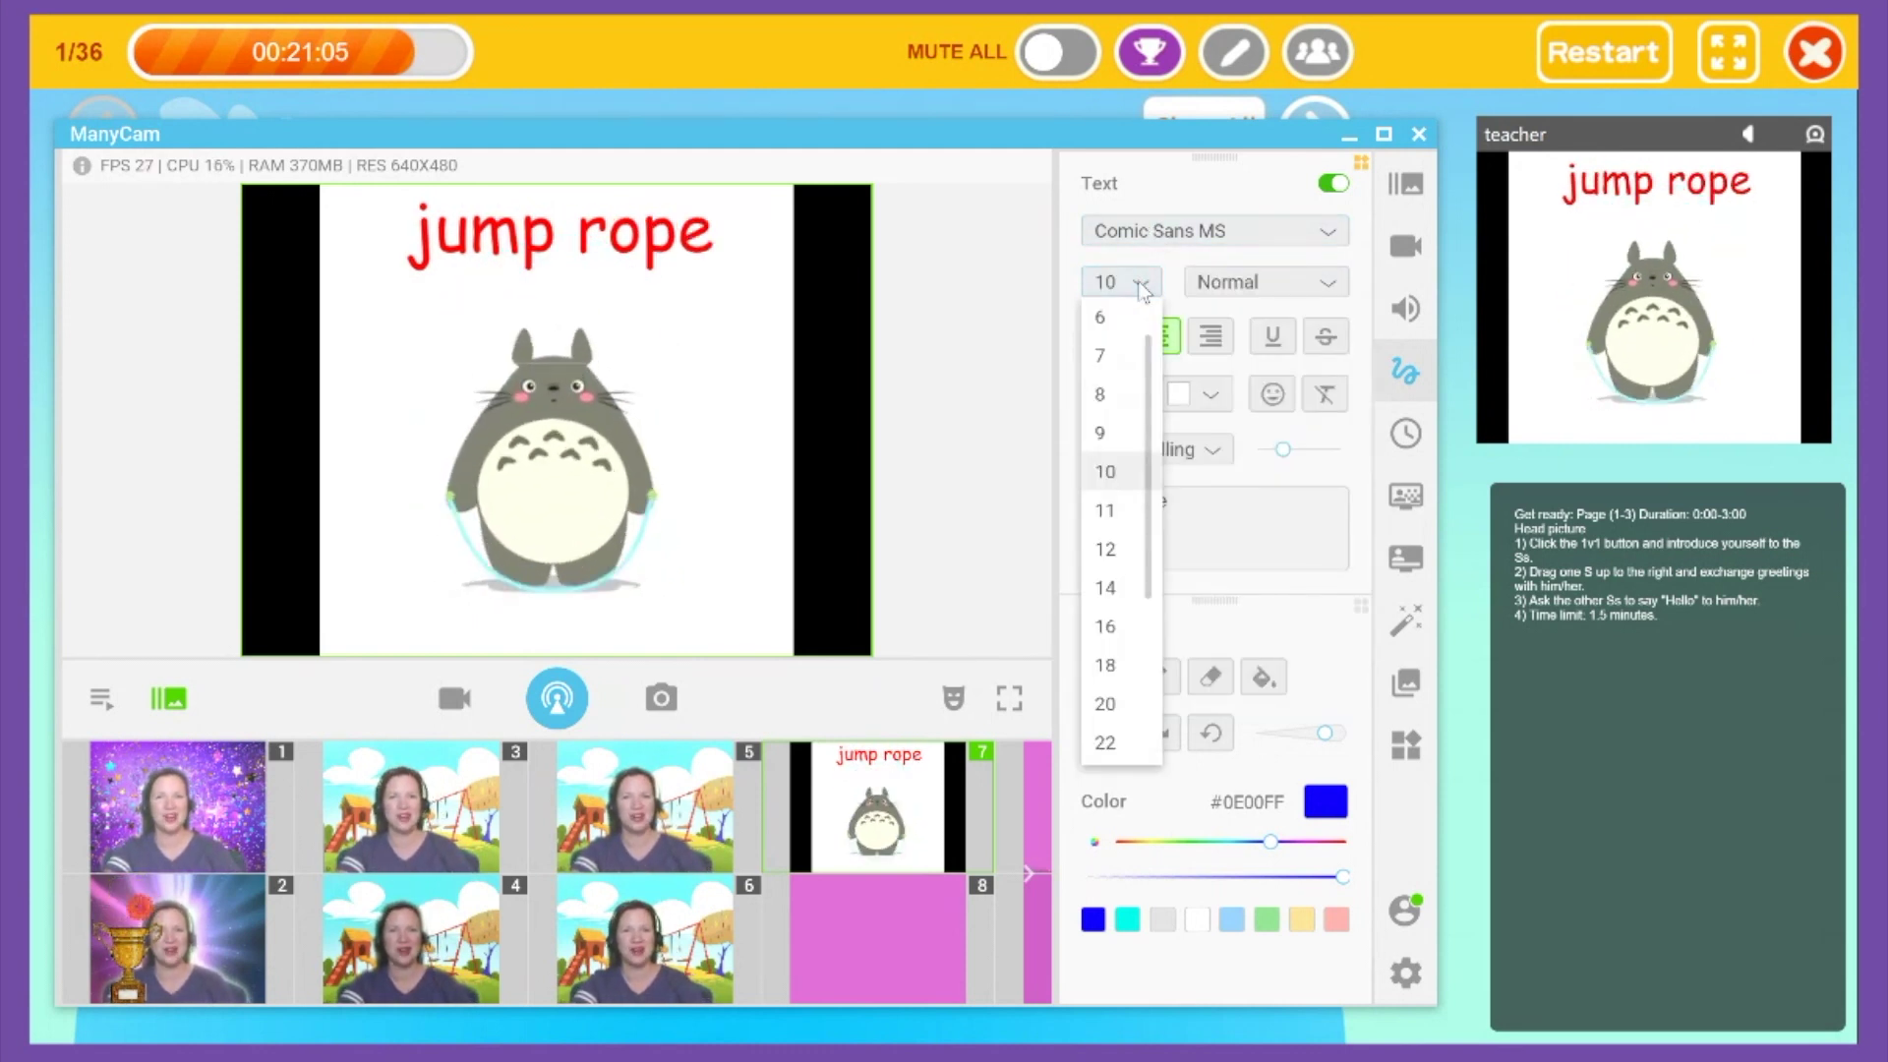
click(1143, 287)
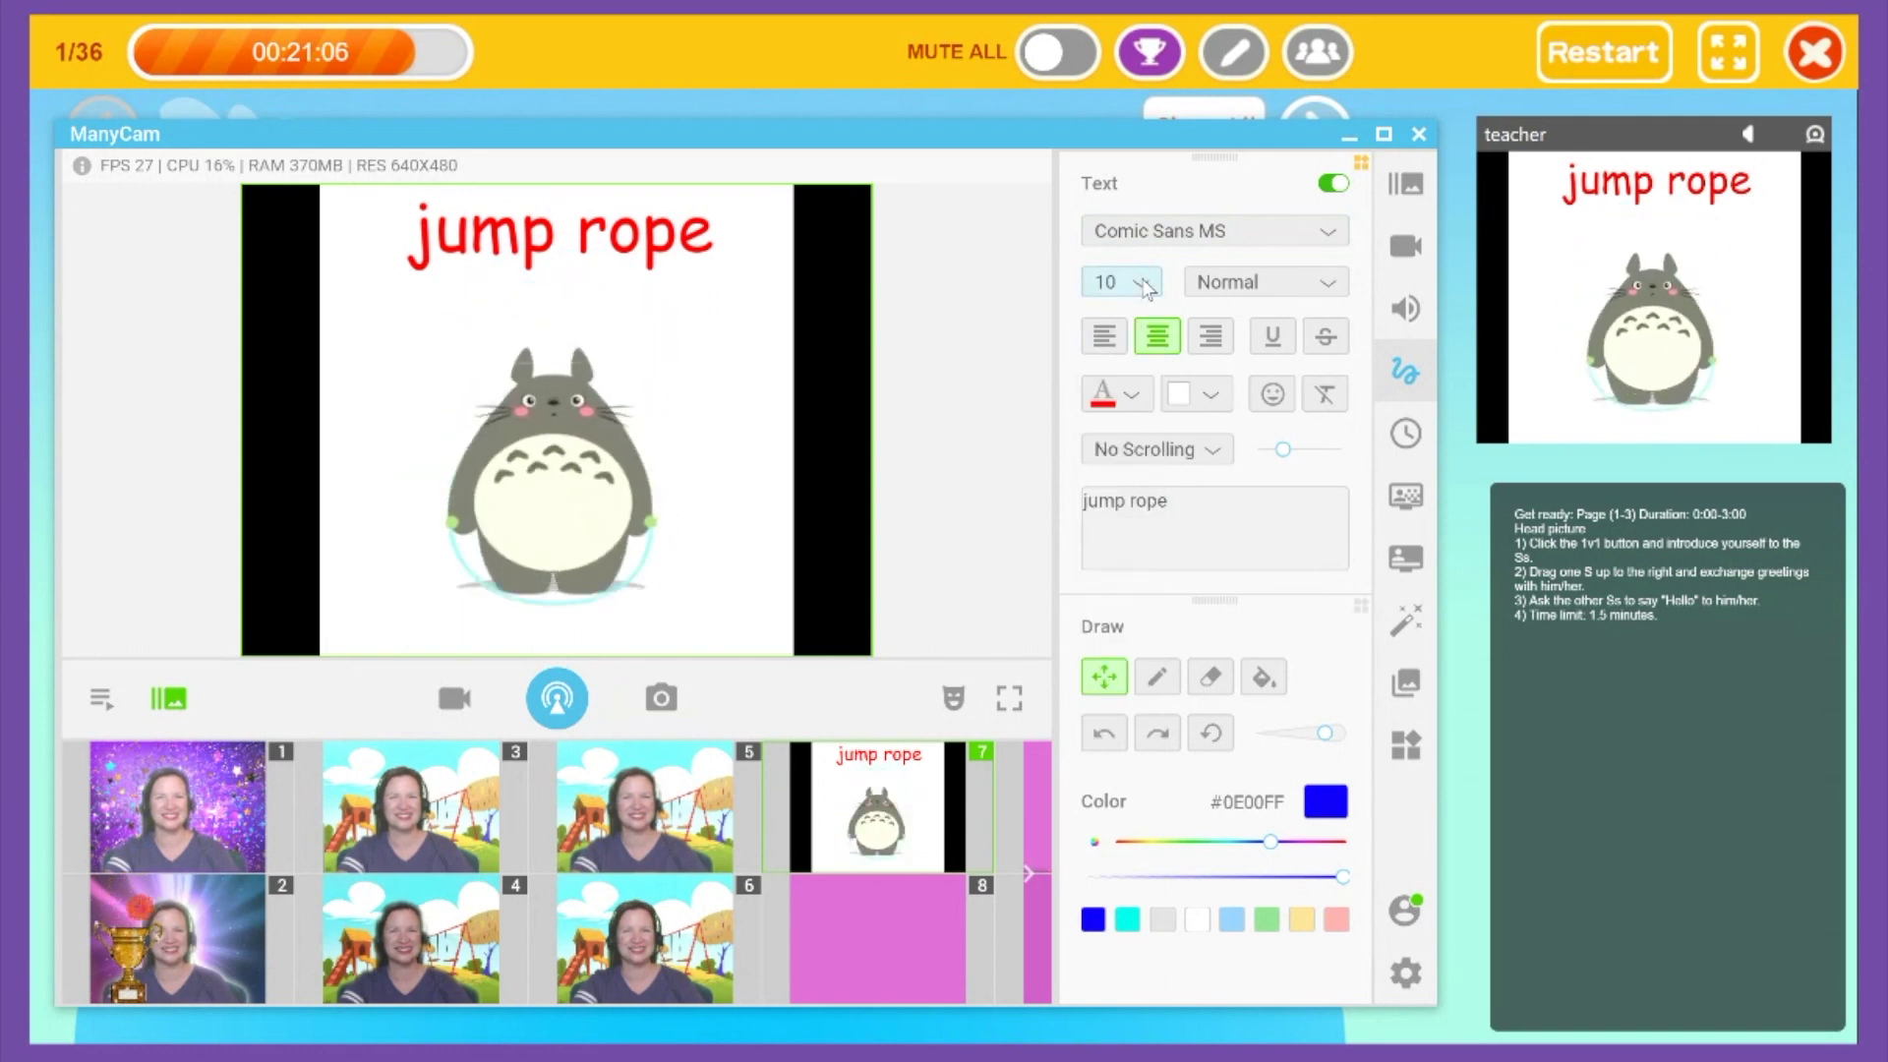
click(1134, 397)
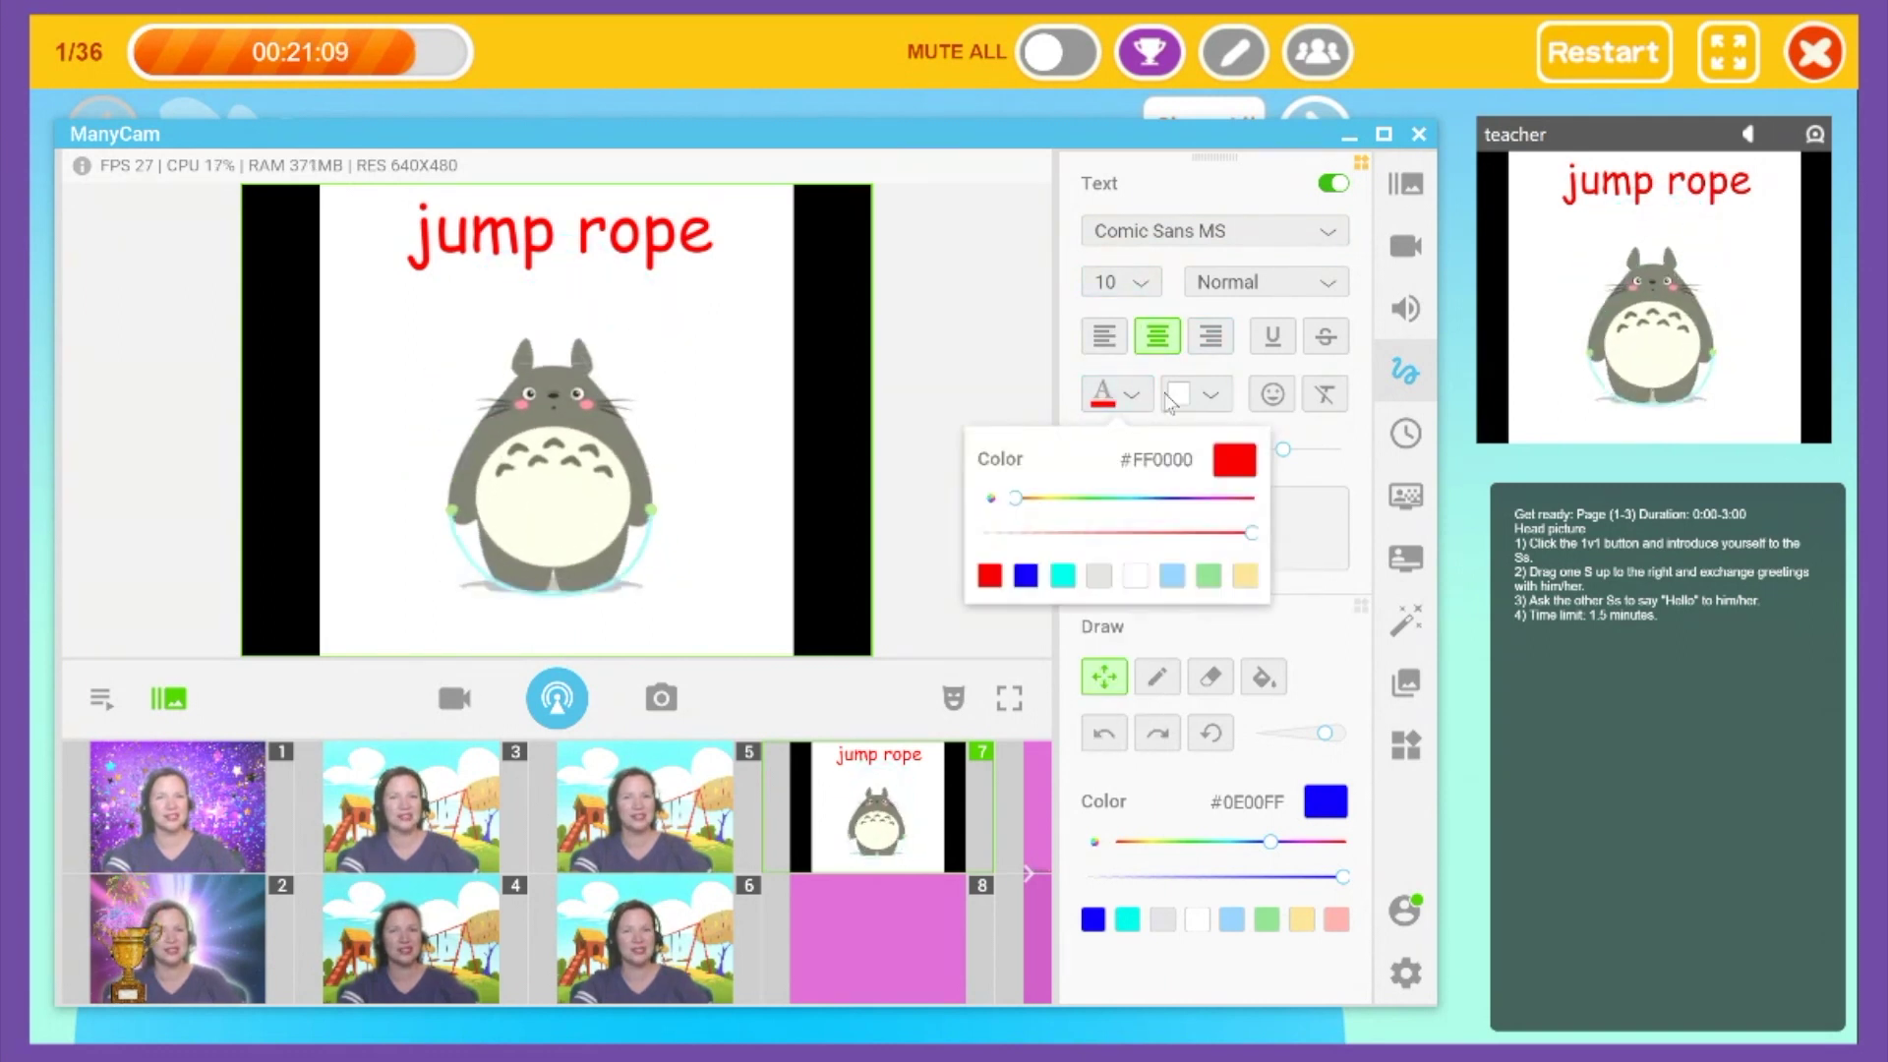
click(1230, 399)
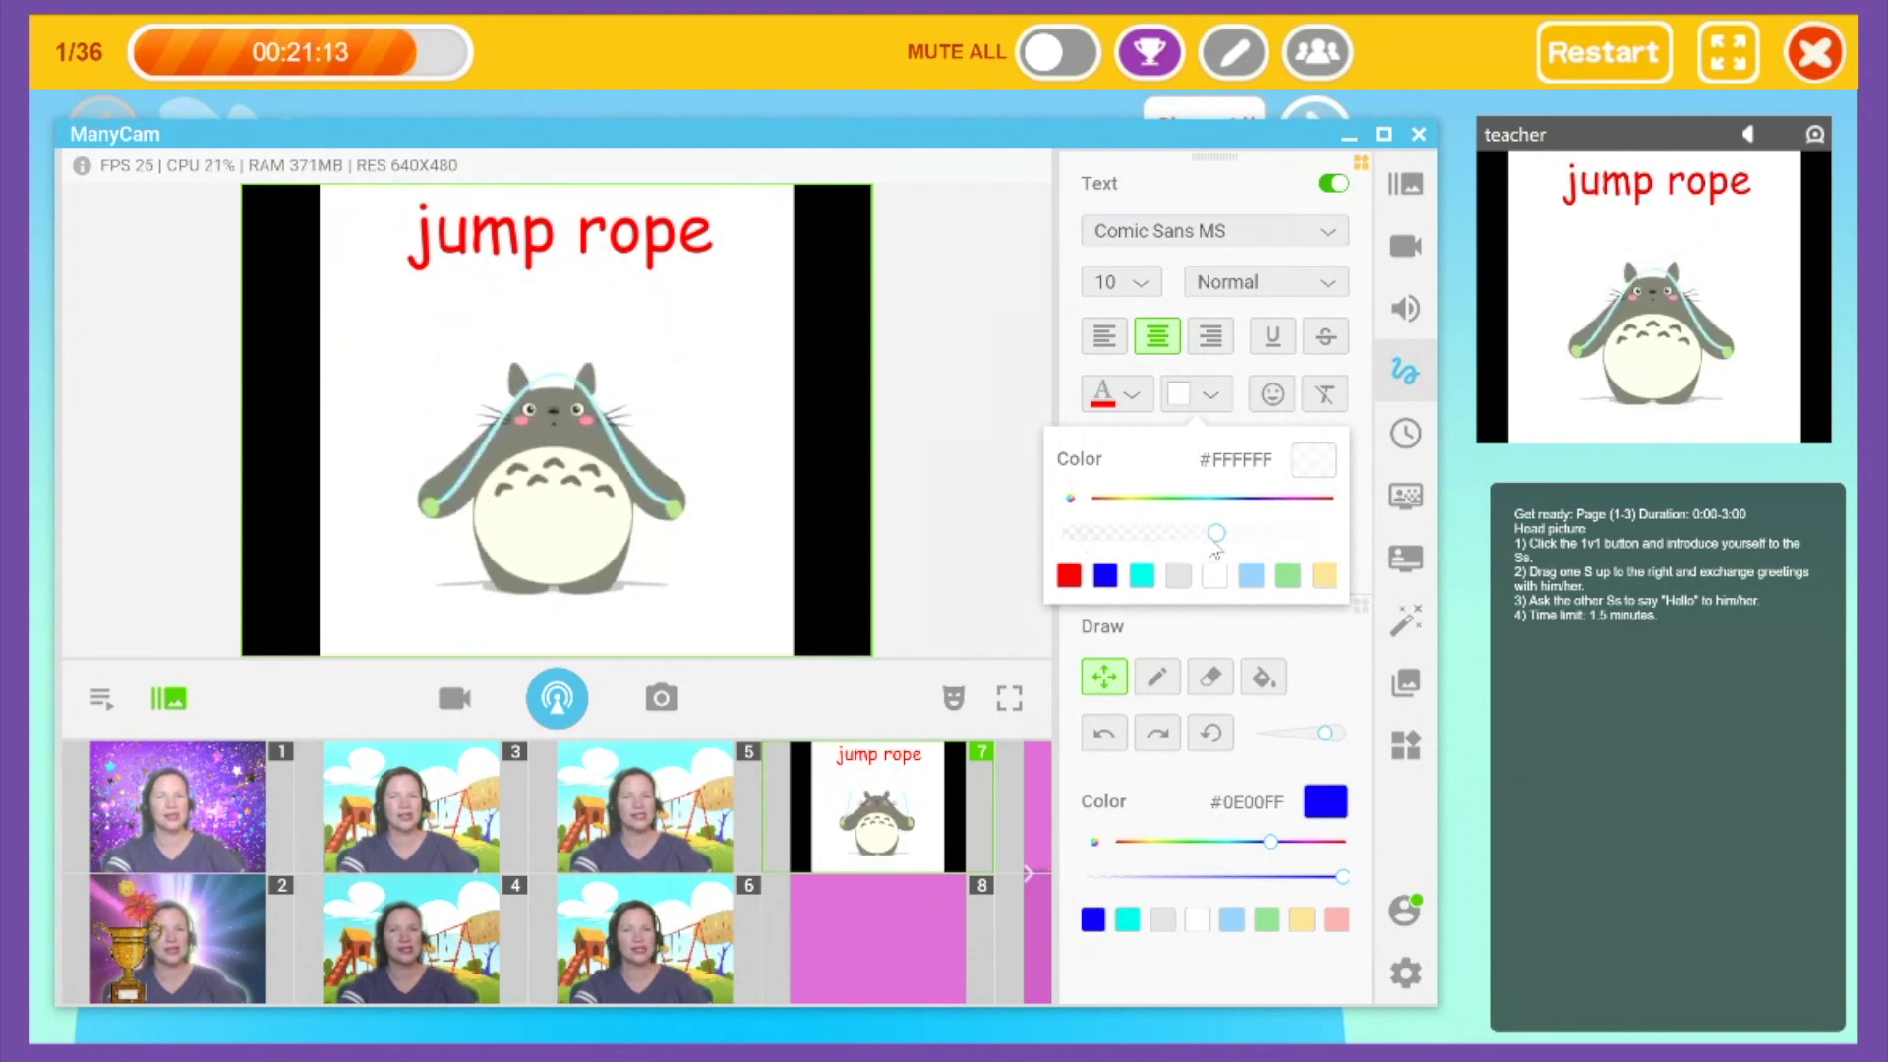
click(1325, 656)
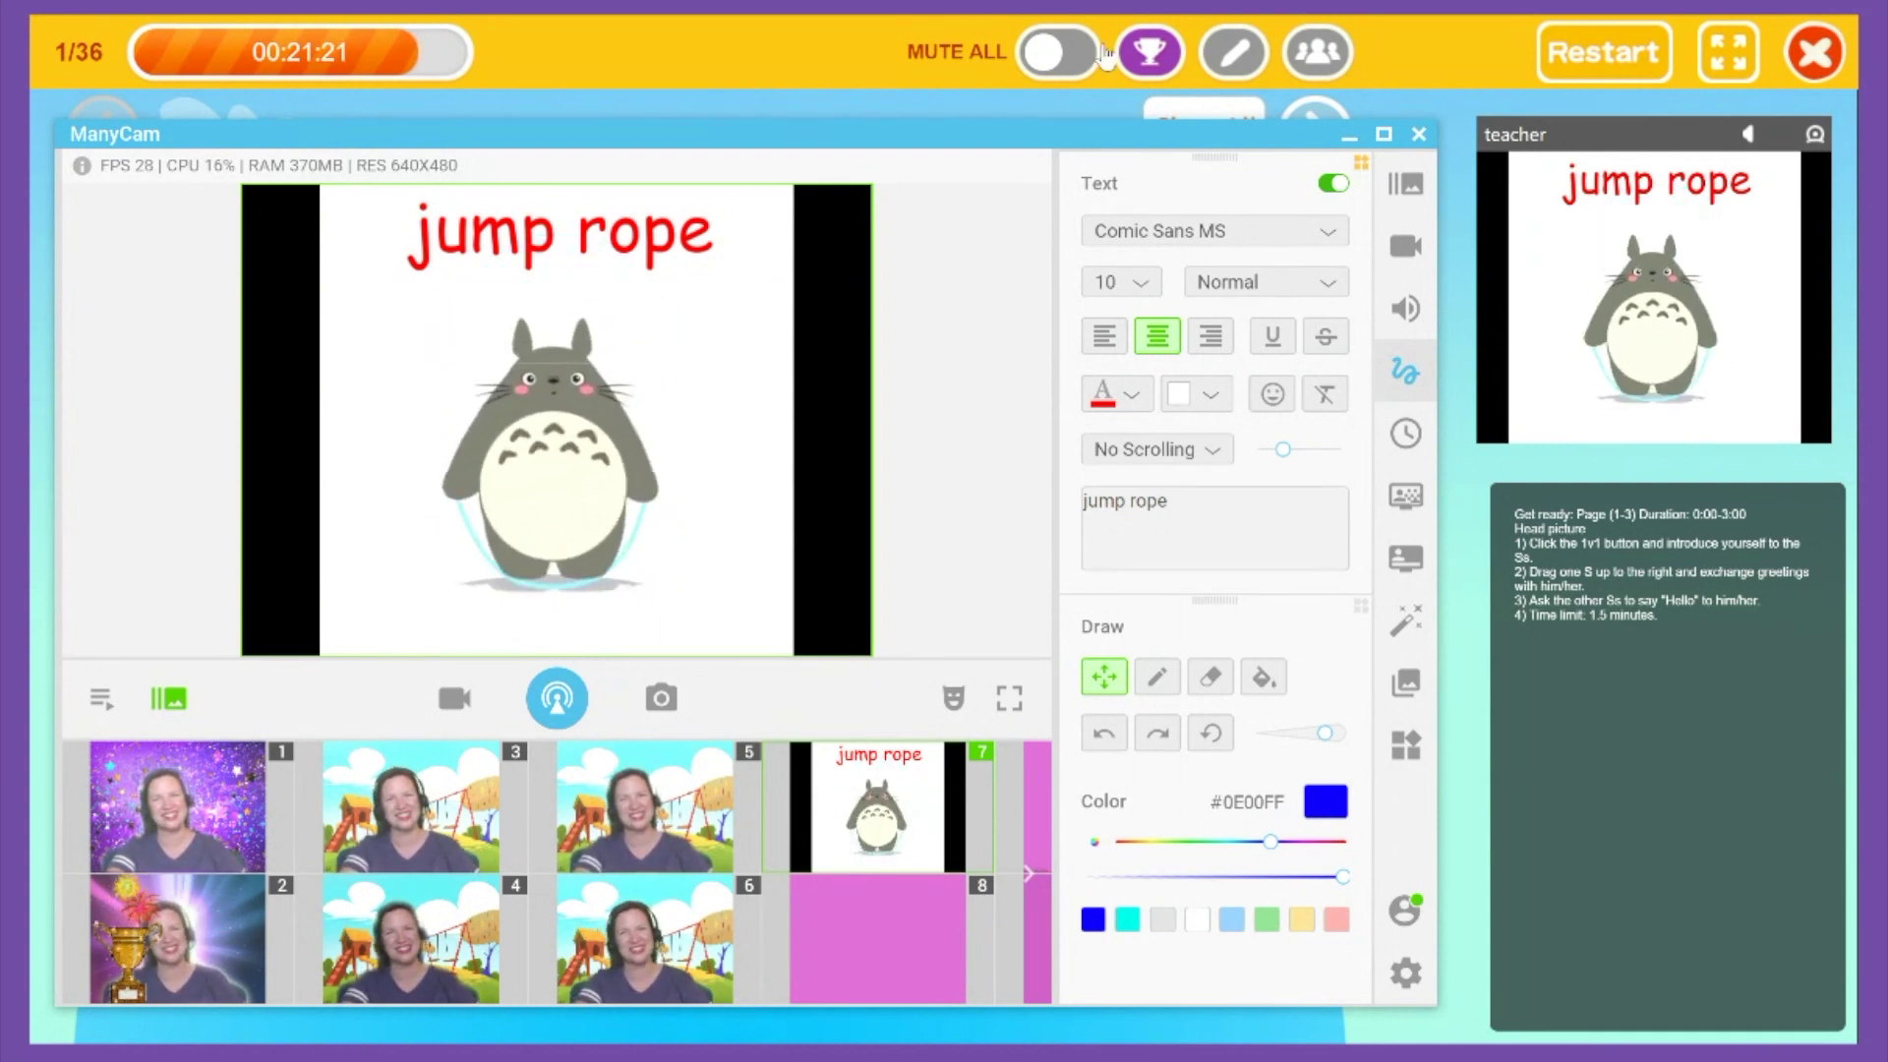
click(804, 66)
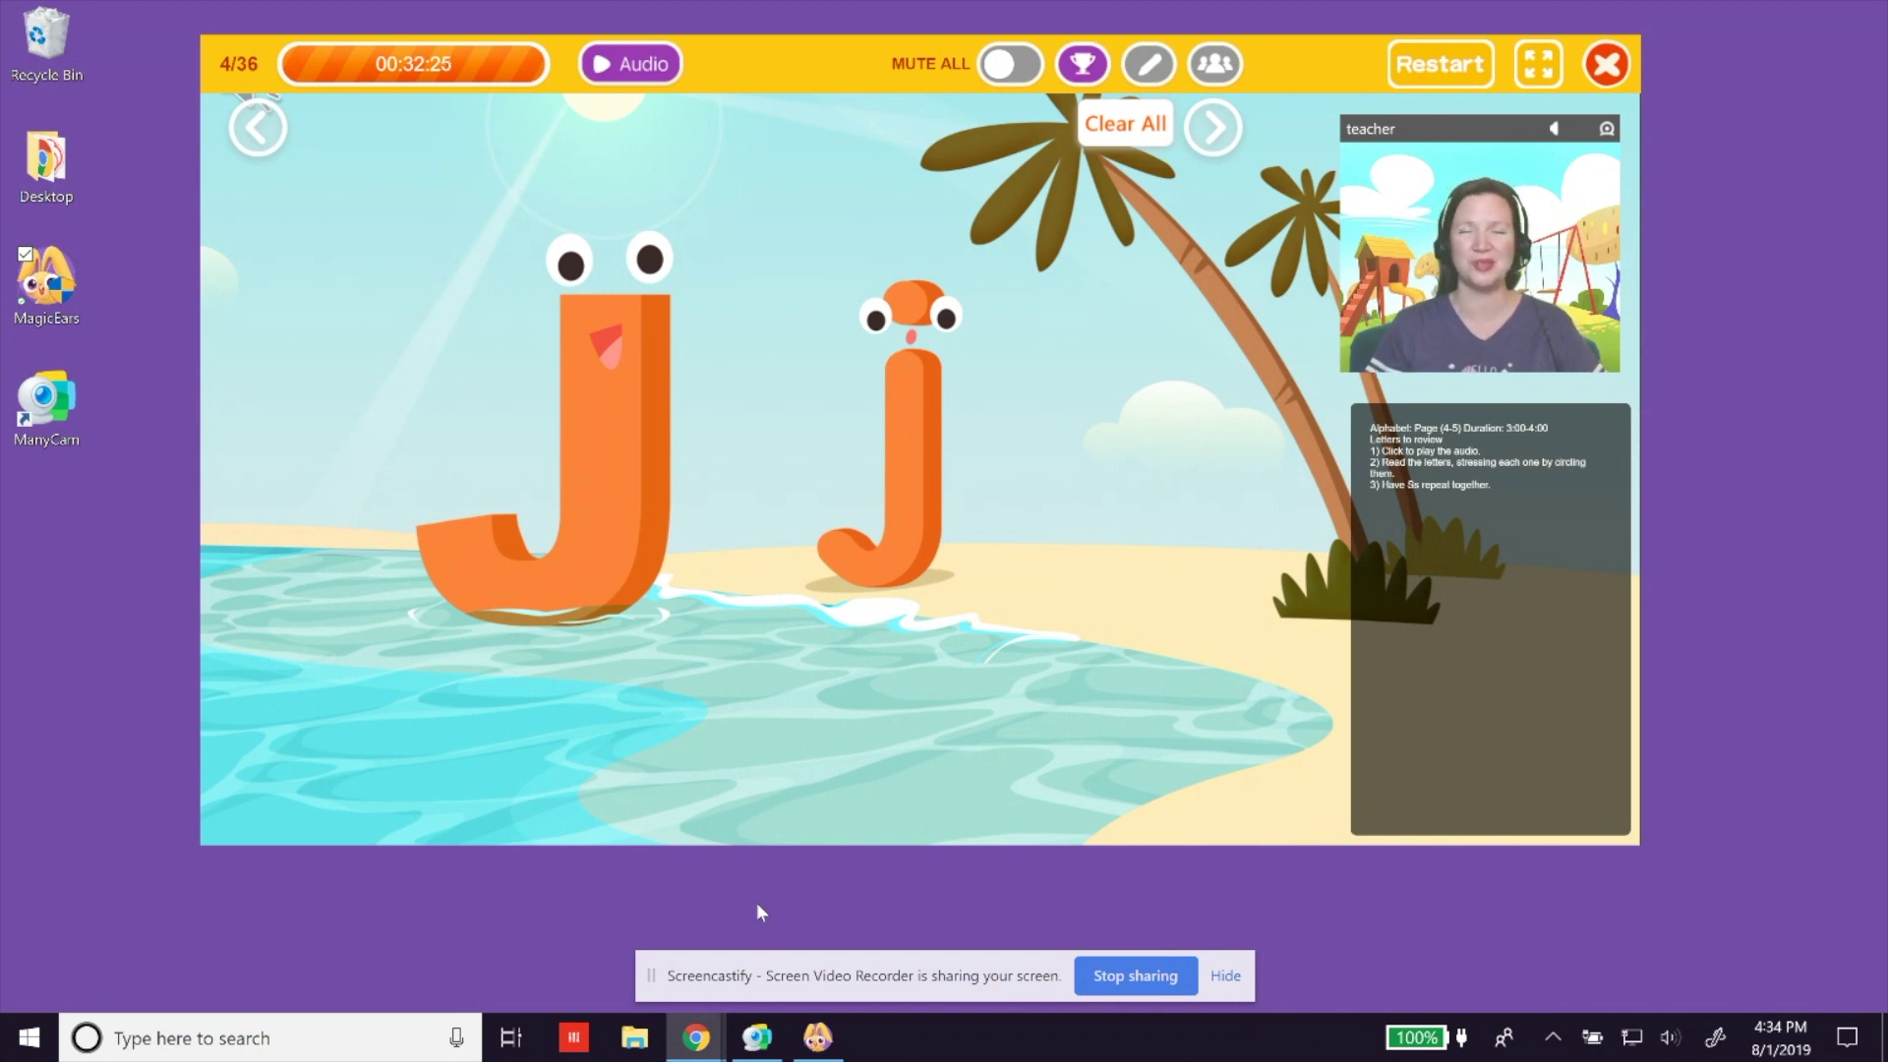
Step: Bring the ManyCam window back up over the Magic Ears lesson
click(759, 1045)
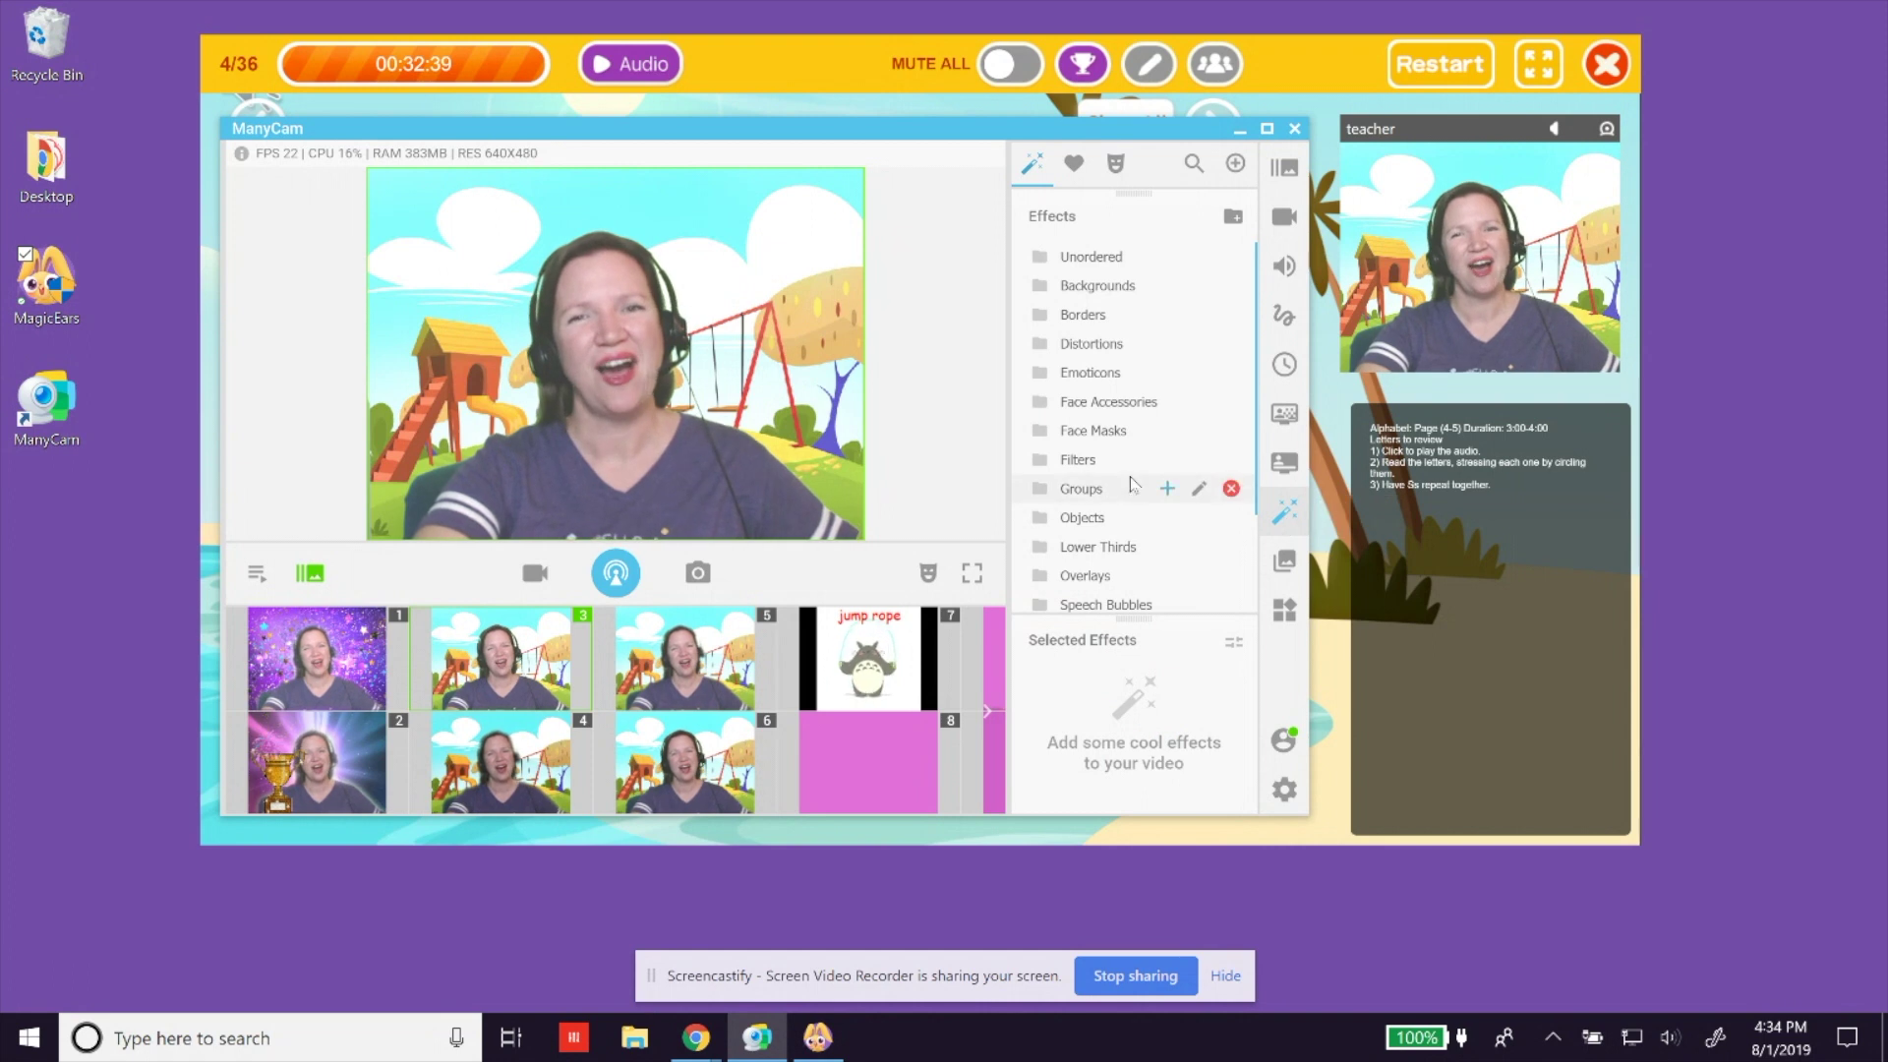
Step: Search Objects for 'lett', overlay the Letter J object, then return to Magic Ears
click(1082, 521)
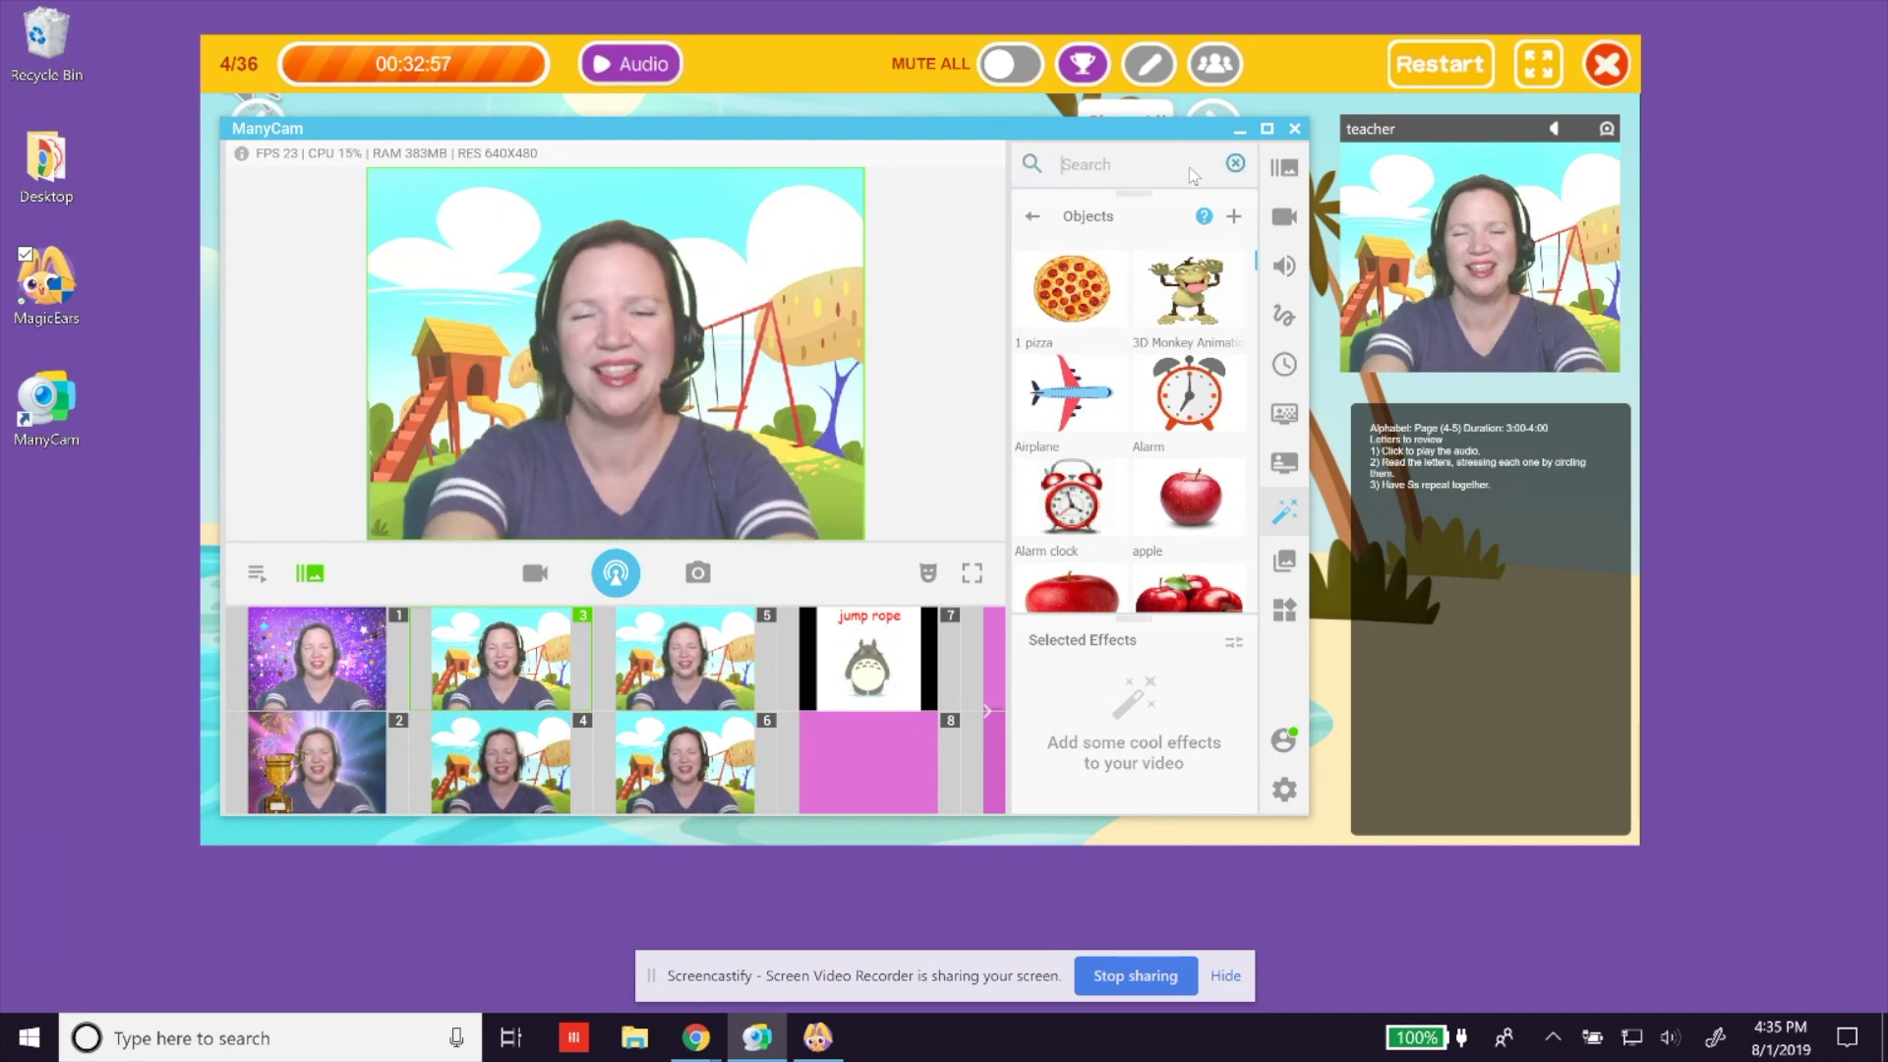
text(lett)
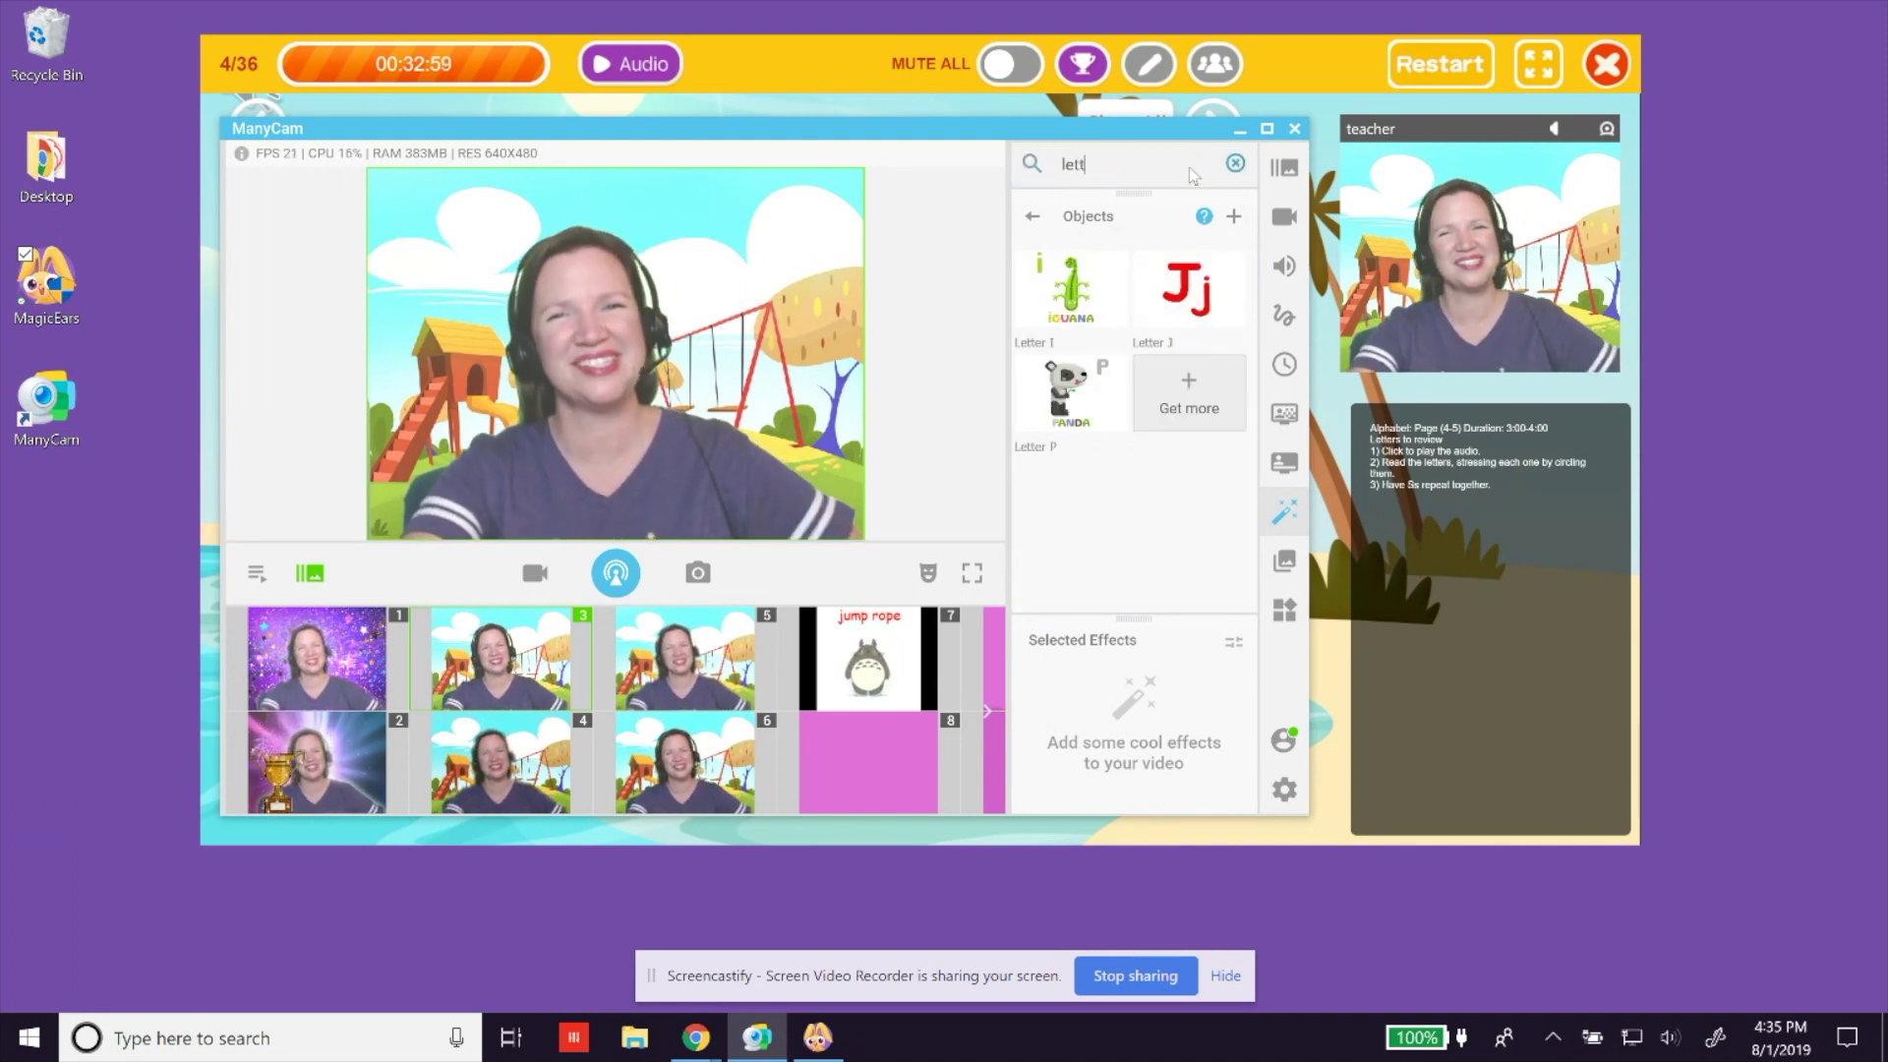
click(1191, 299)
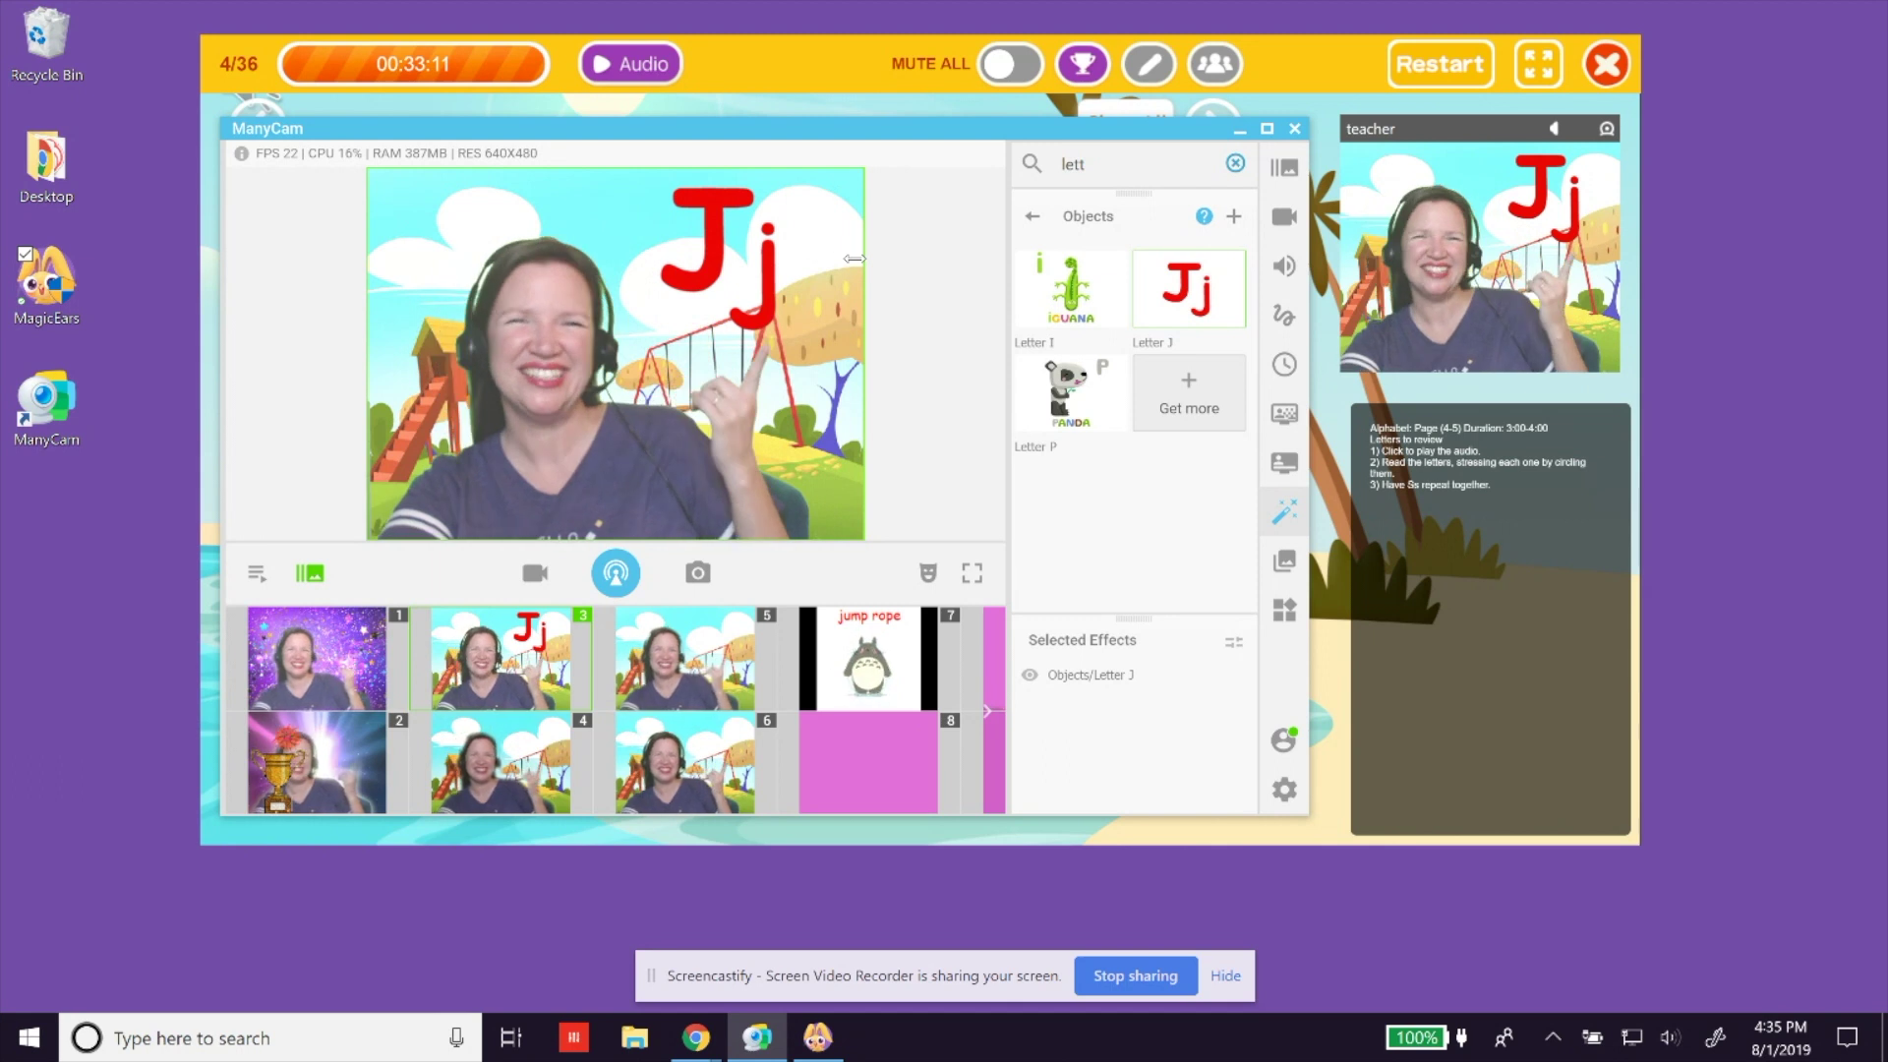
click(823, 57)
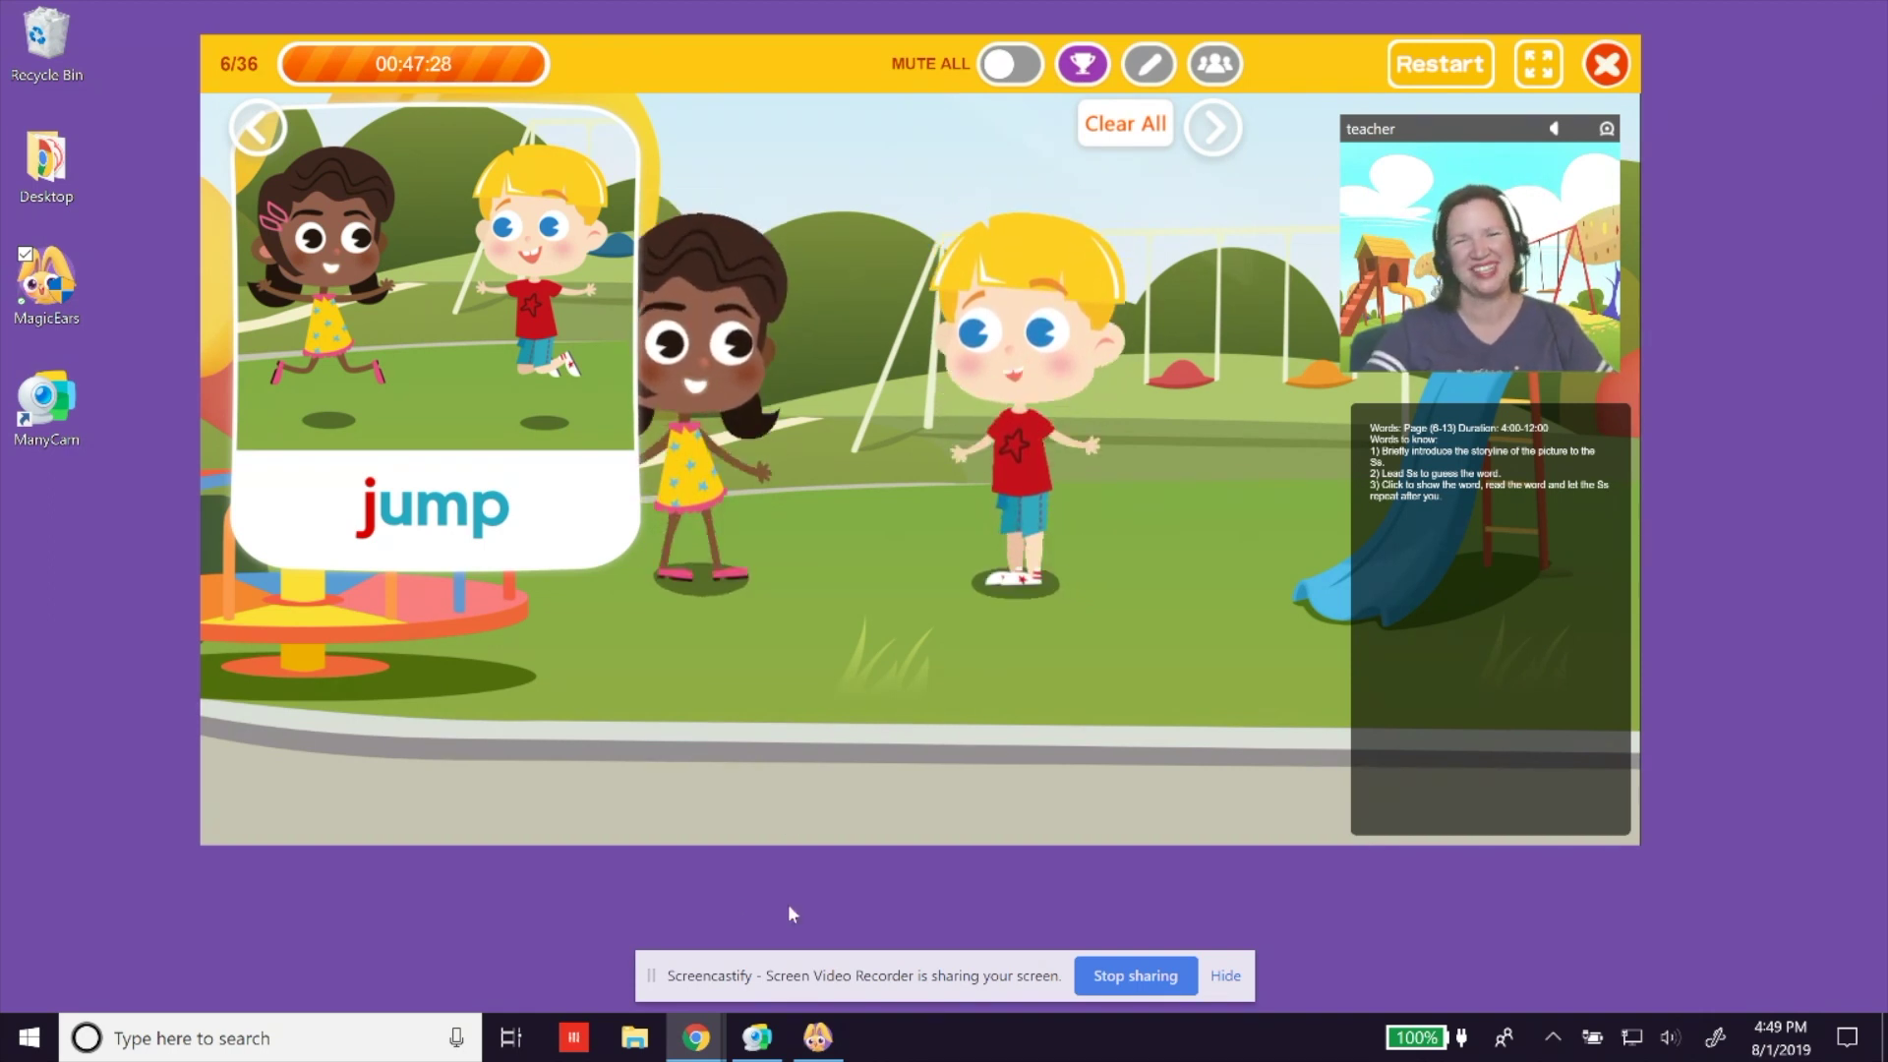
Step: Add a new layer with the Jump image, enlarge it and move it beside the swing
click(768, 1048)
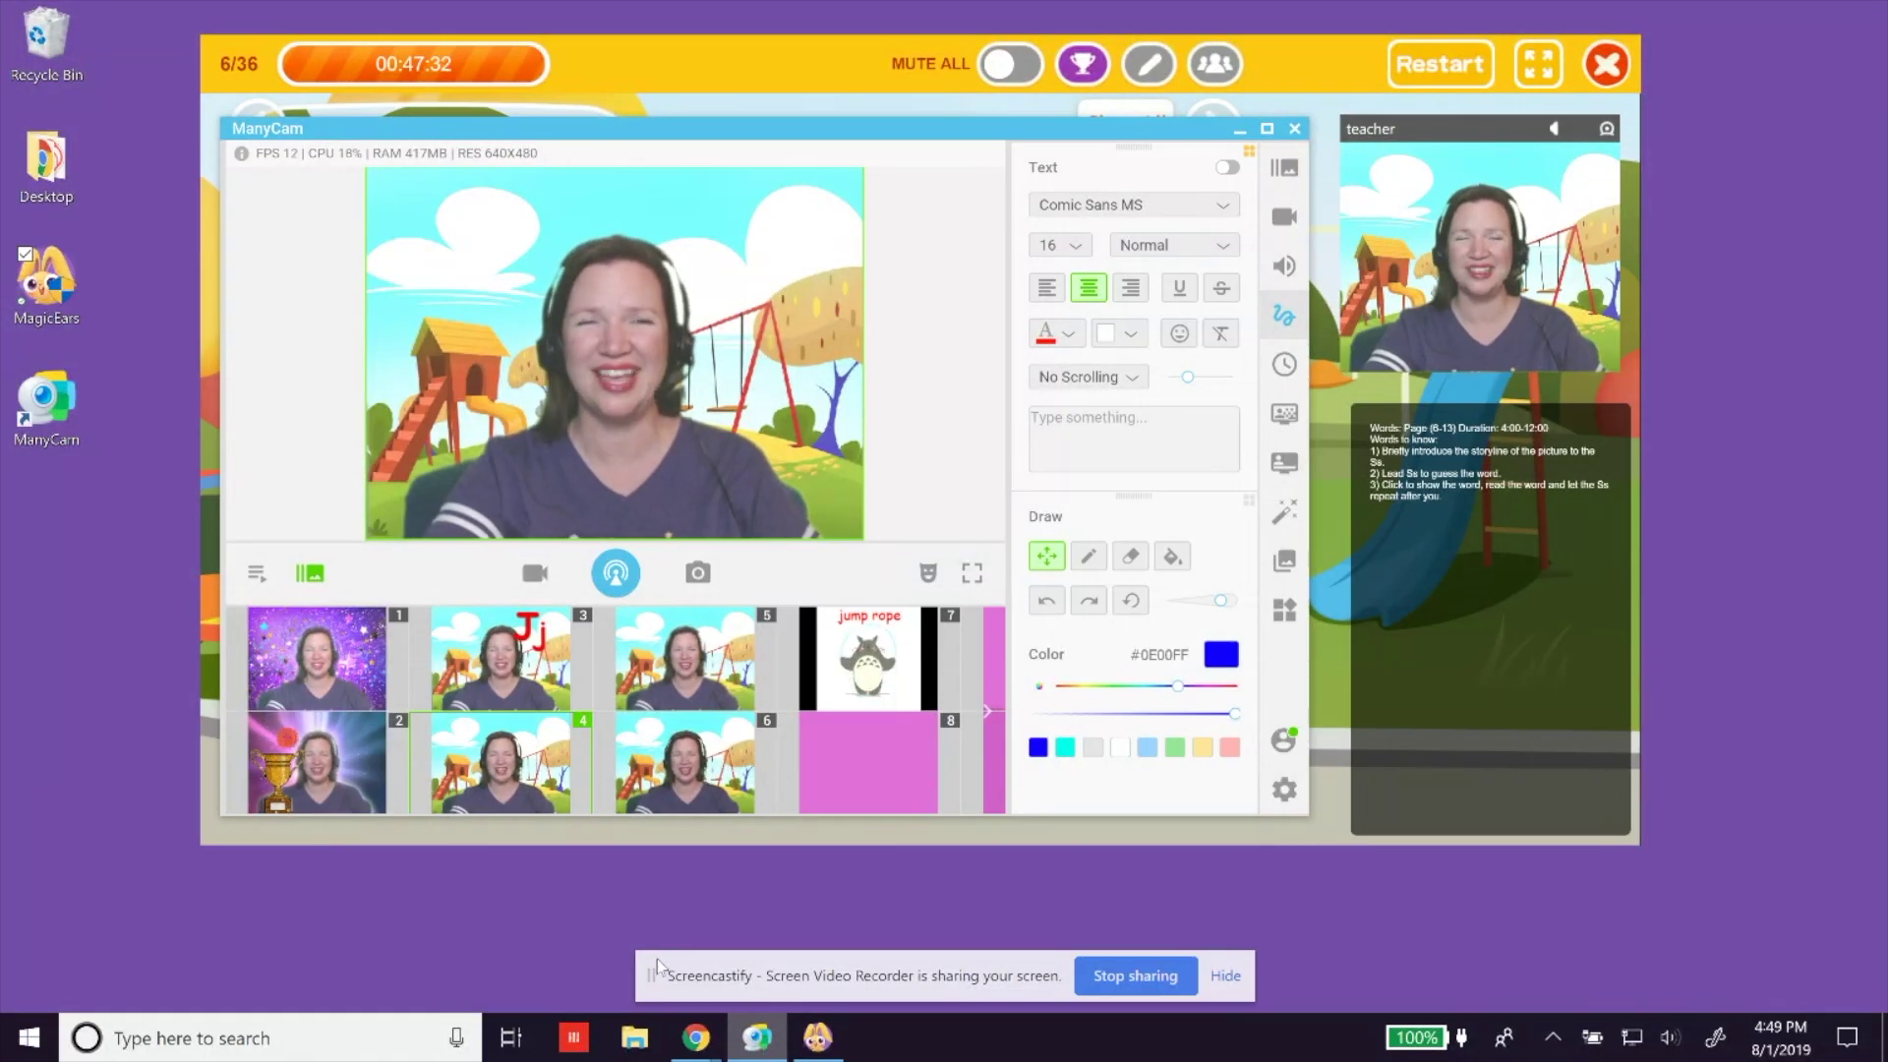
right_click(446, 241)
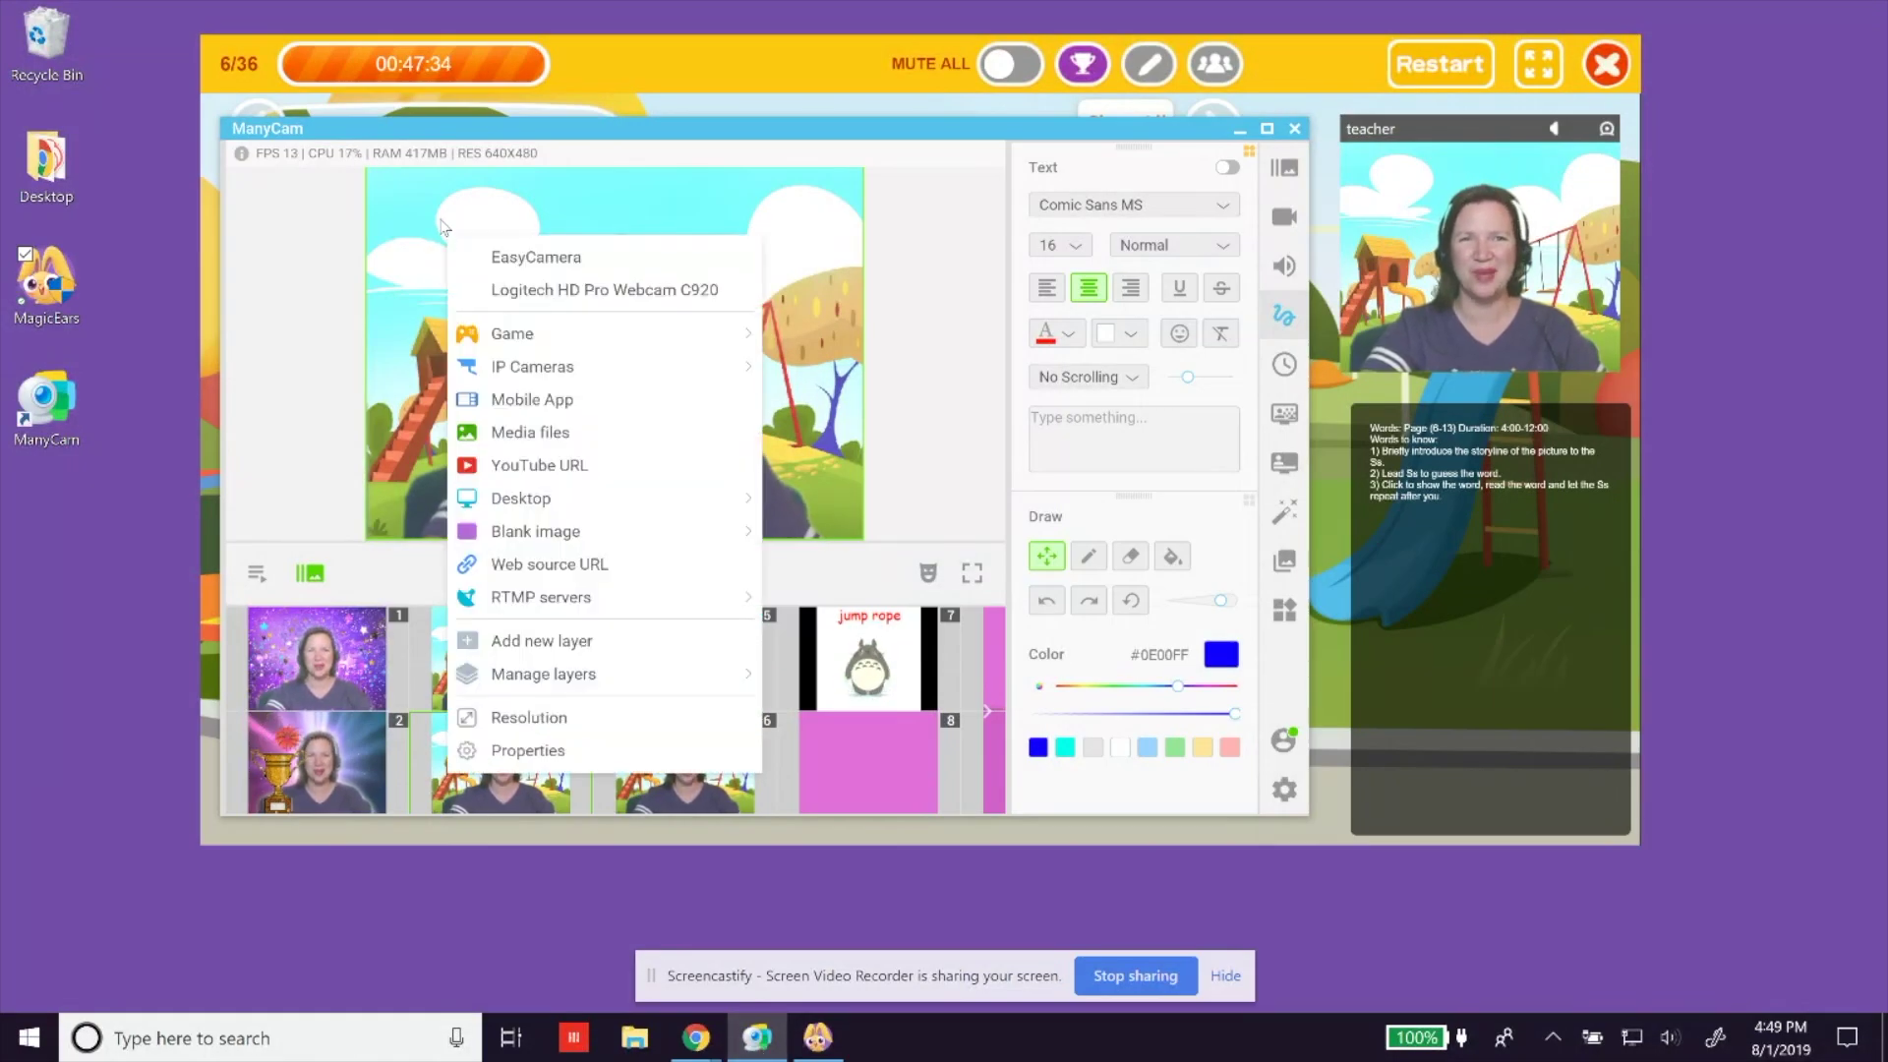
click(542, 640)
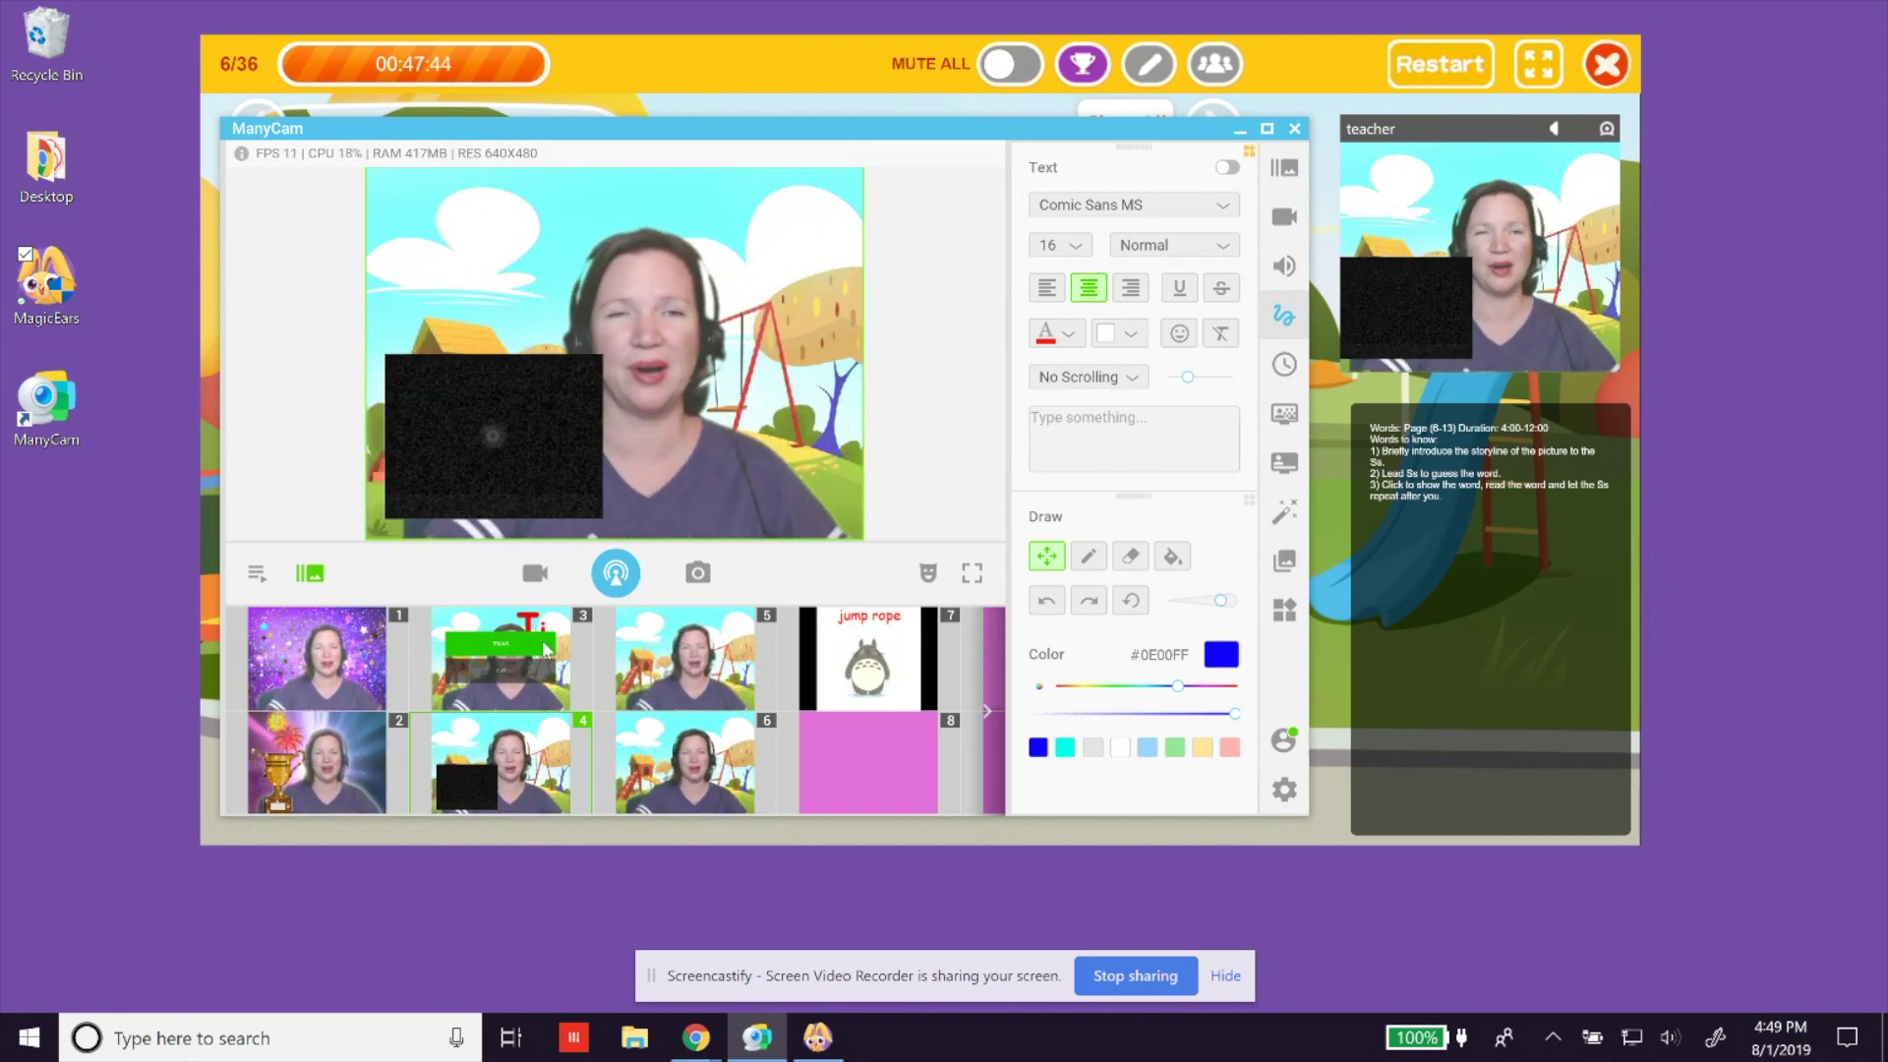
right_click(518, 393)
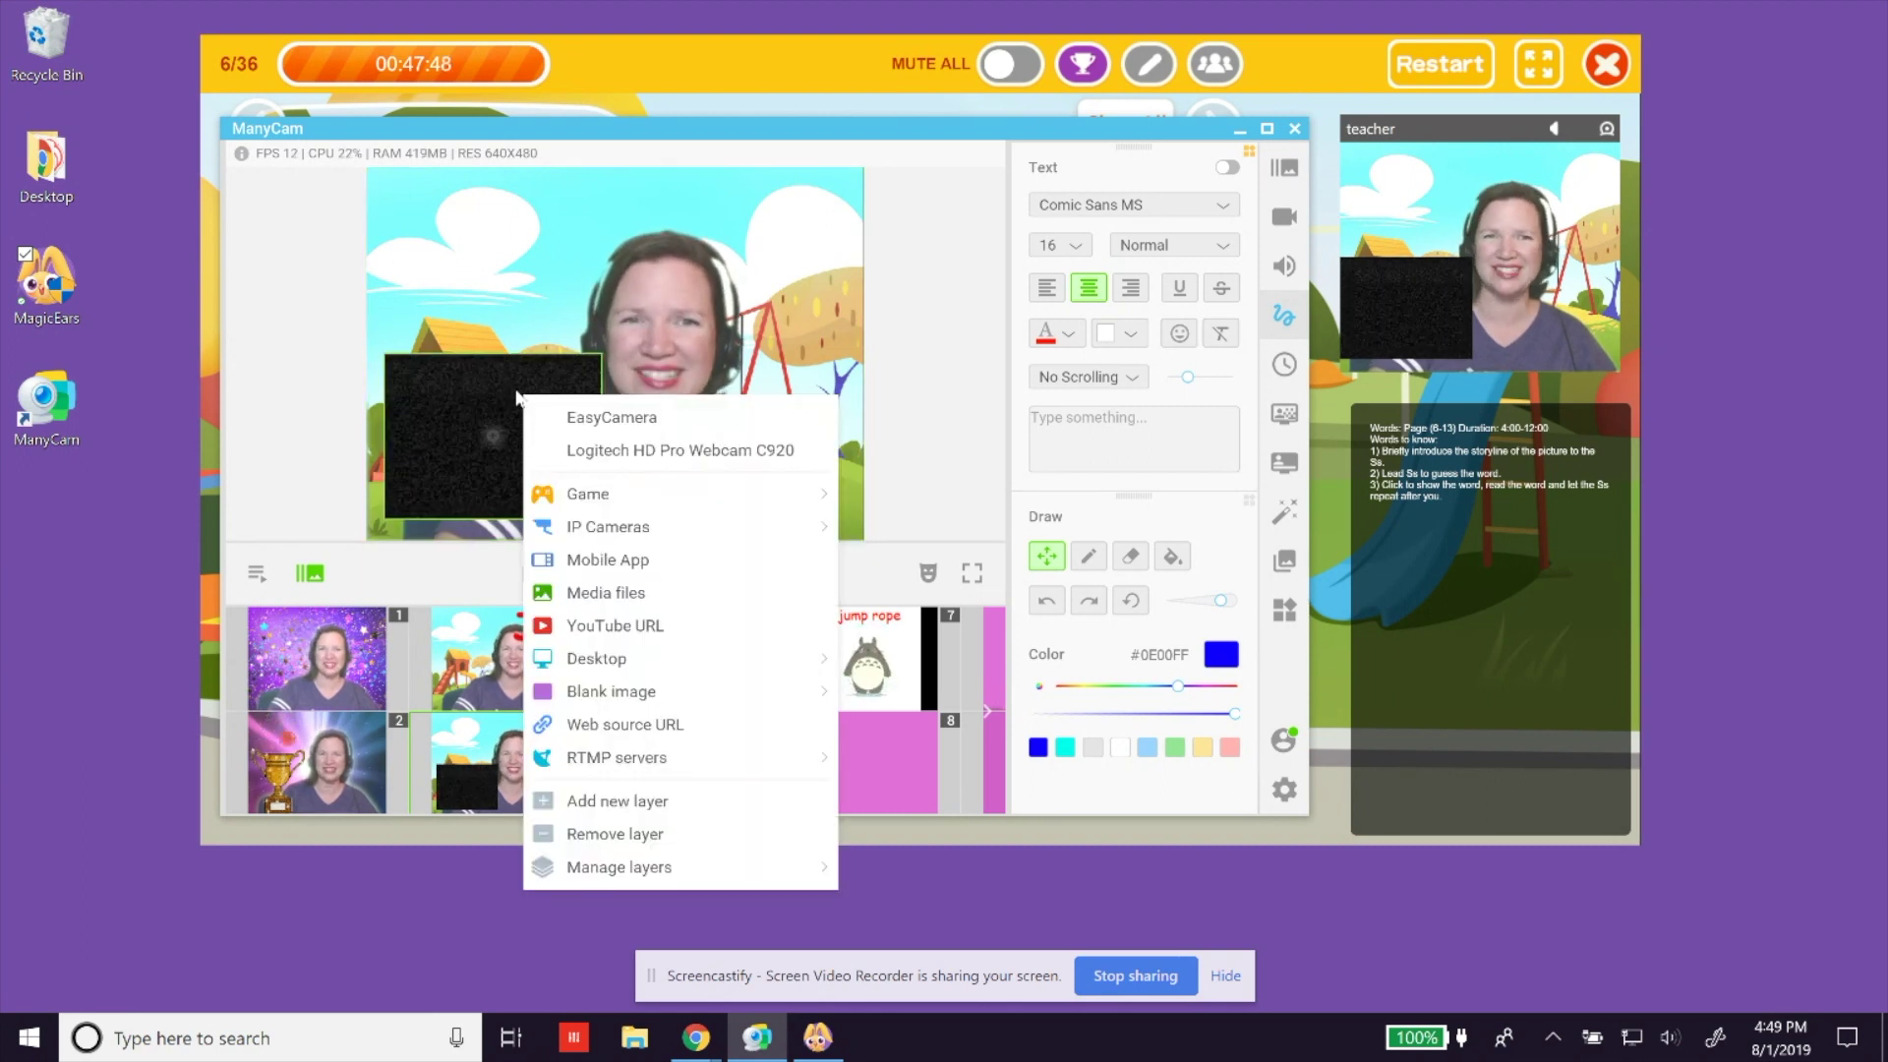
click(629, 591)
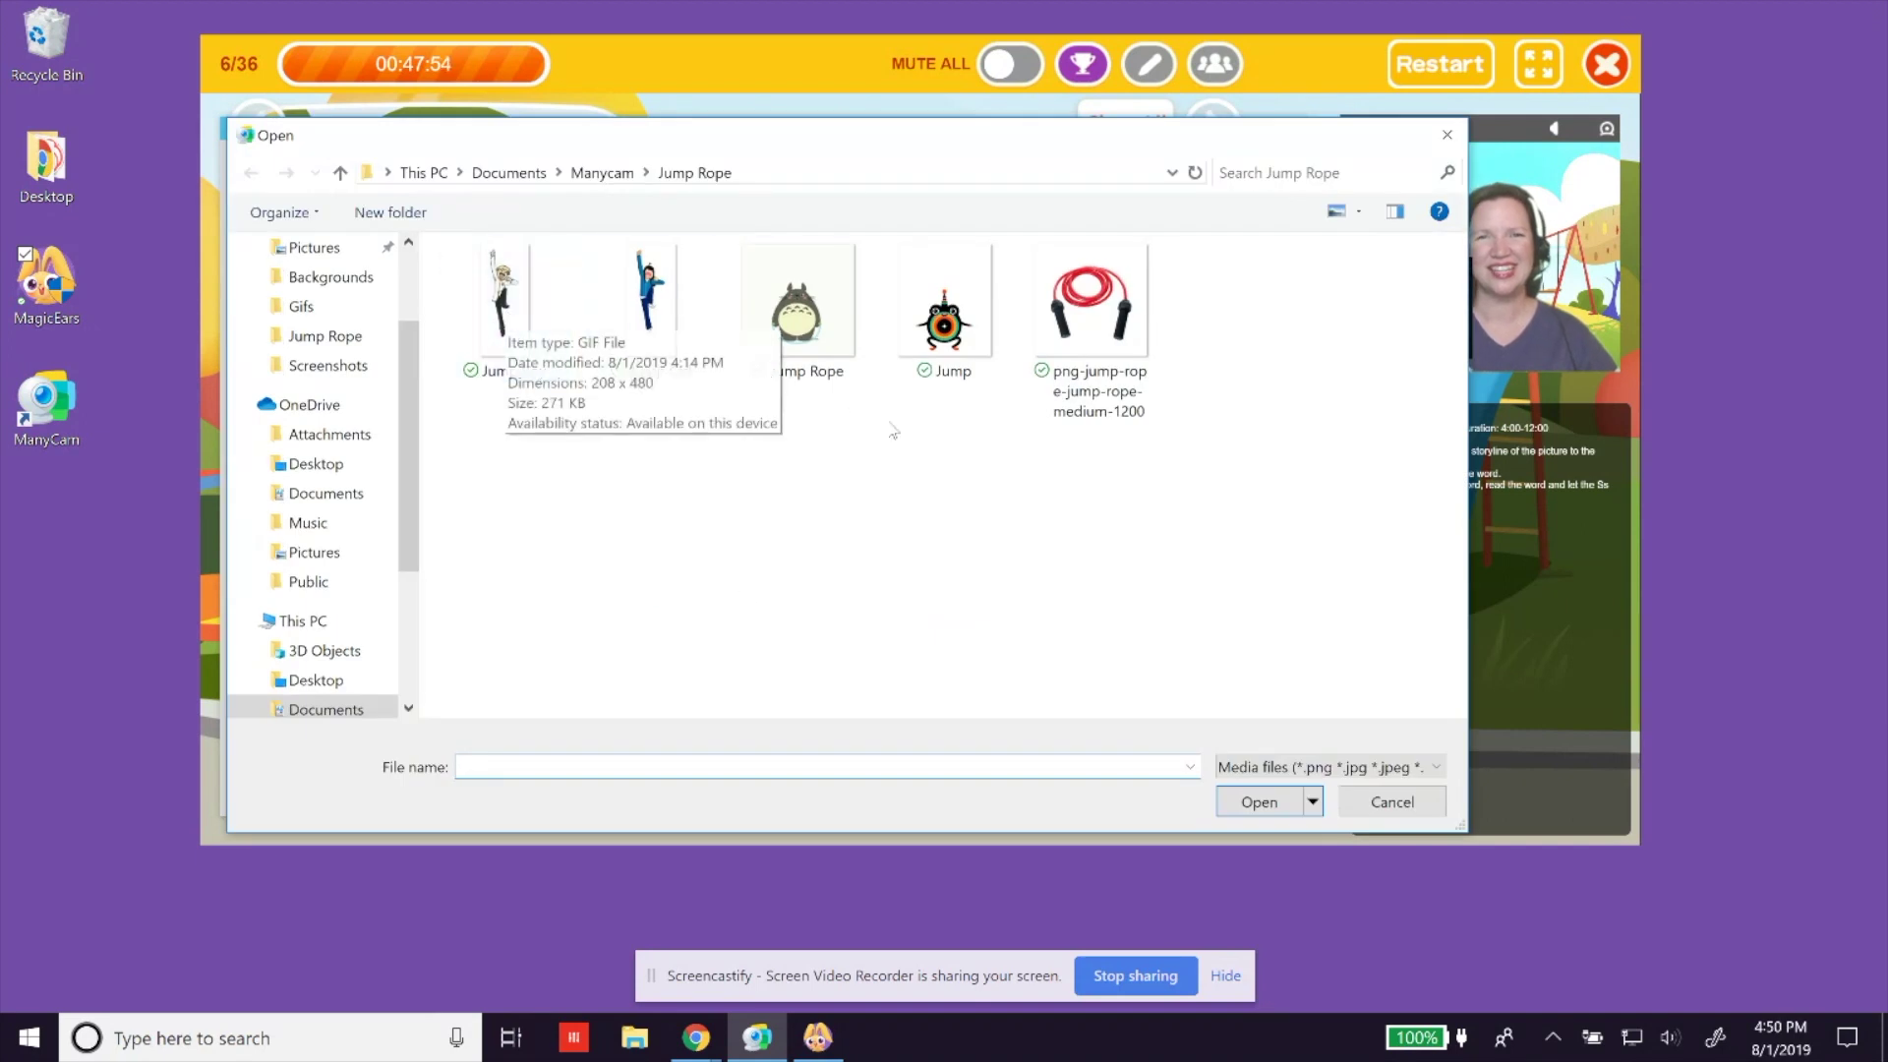
click(957, 314)
click(1255, 808)
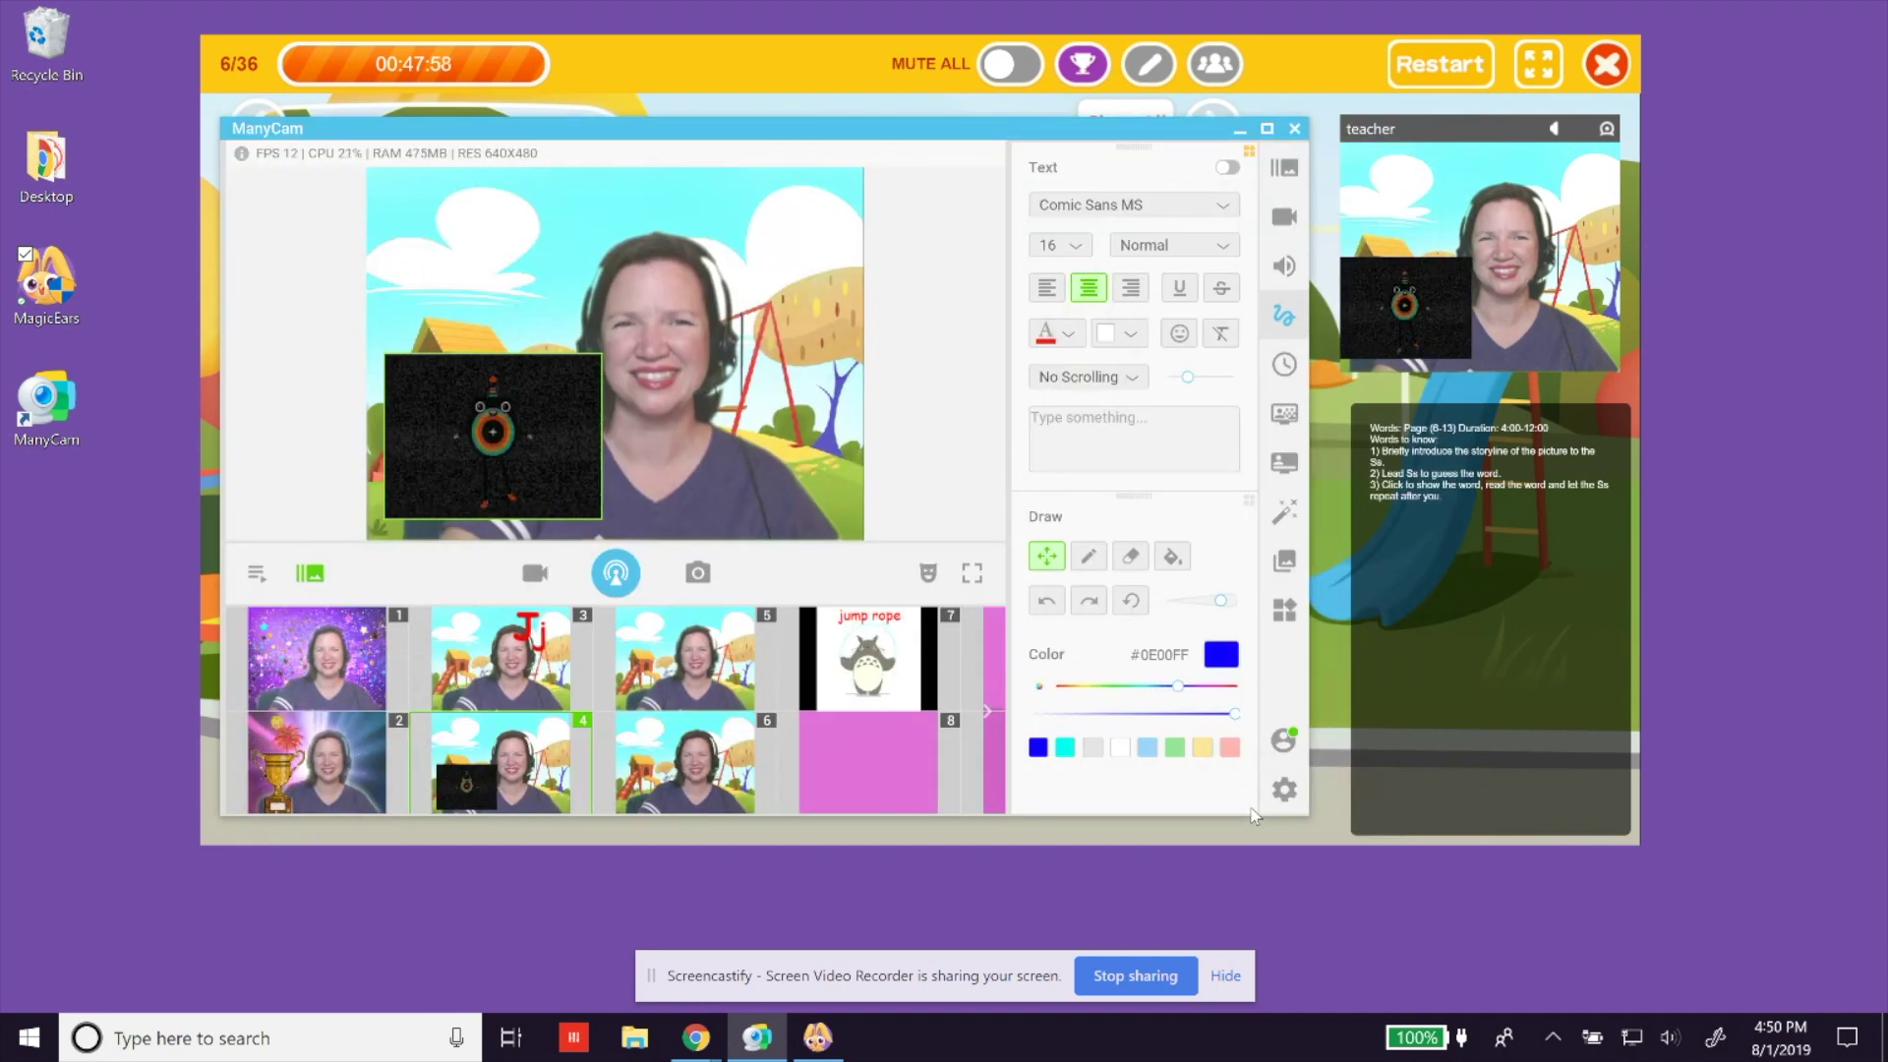
drag(599, 349, 669, 270)
drag(526, 369, 768, 369)
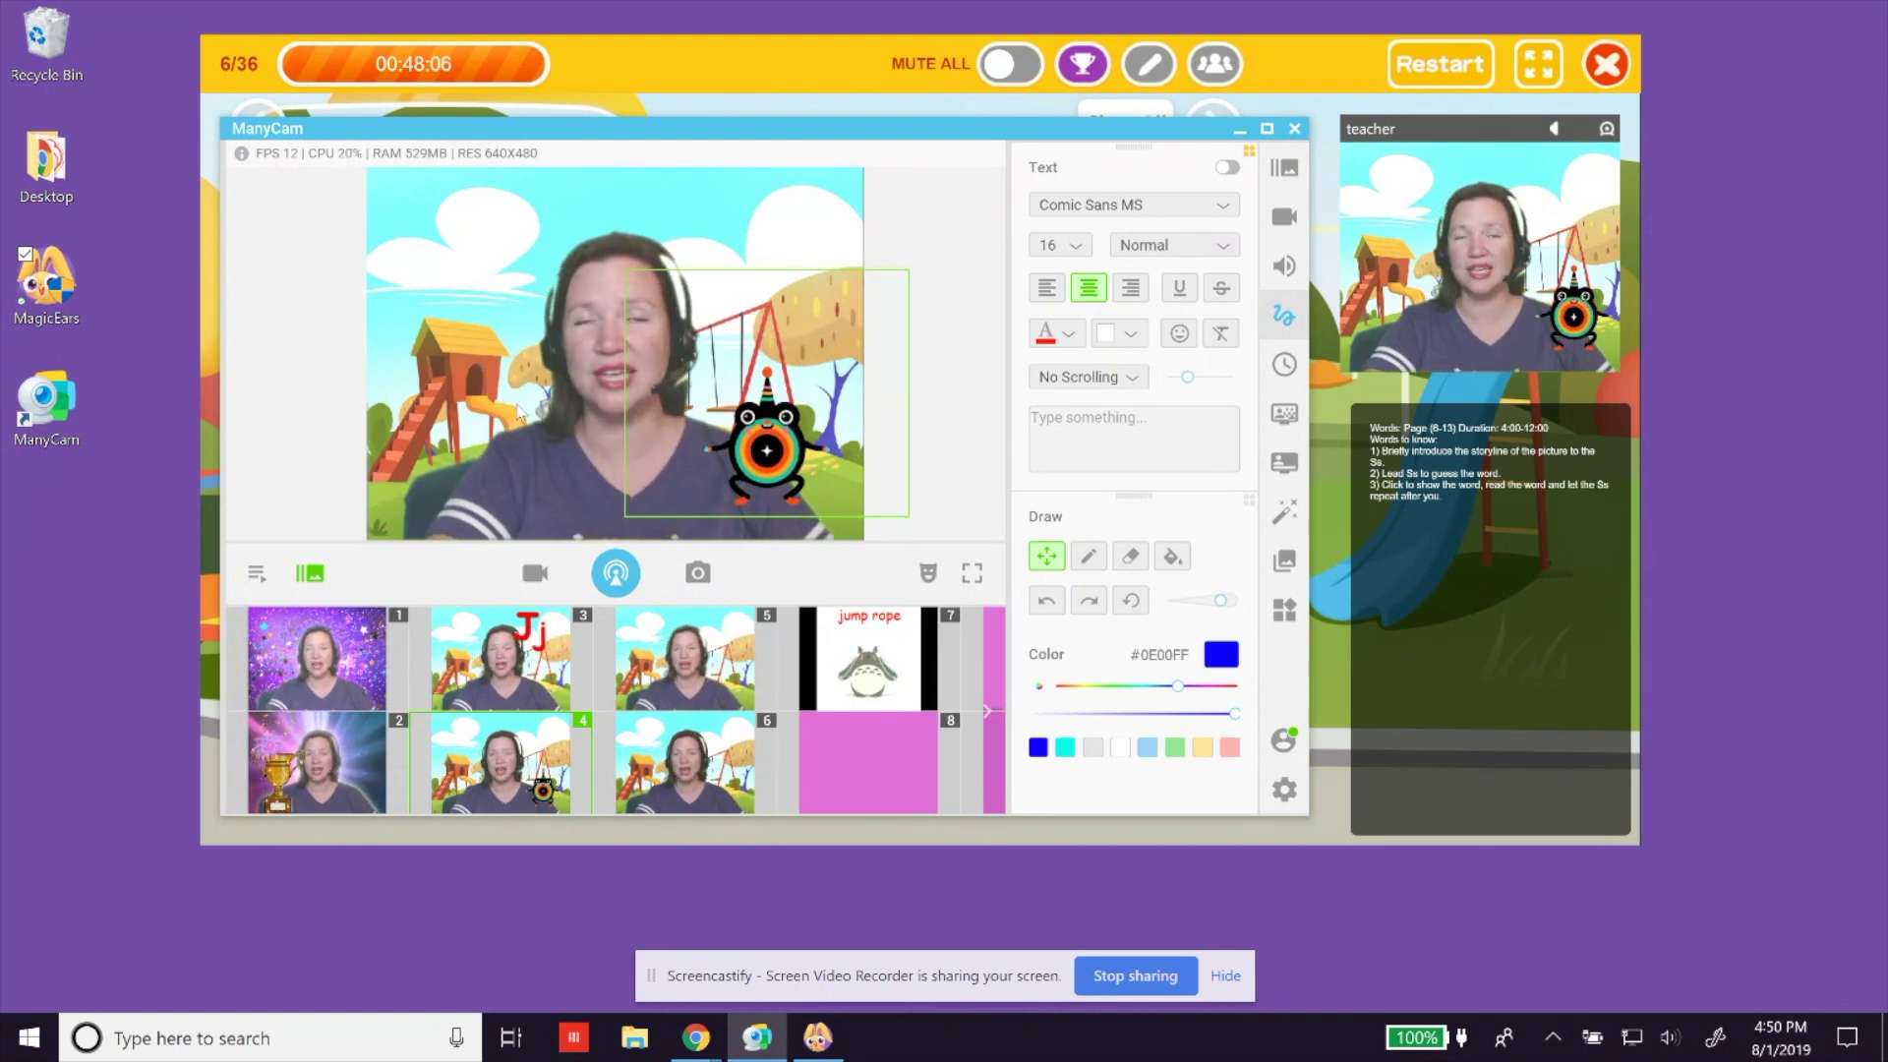
Step: Add a new layer filled with the Jump Boy image and enlarge it on the scene's left
right_click(447, 335)
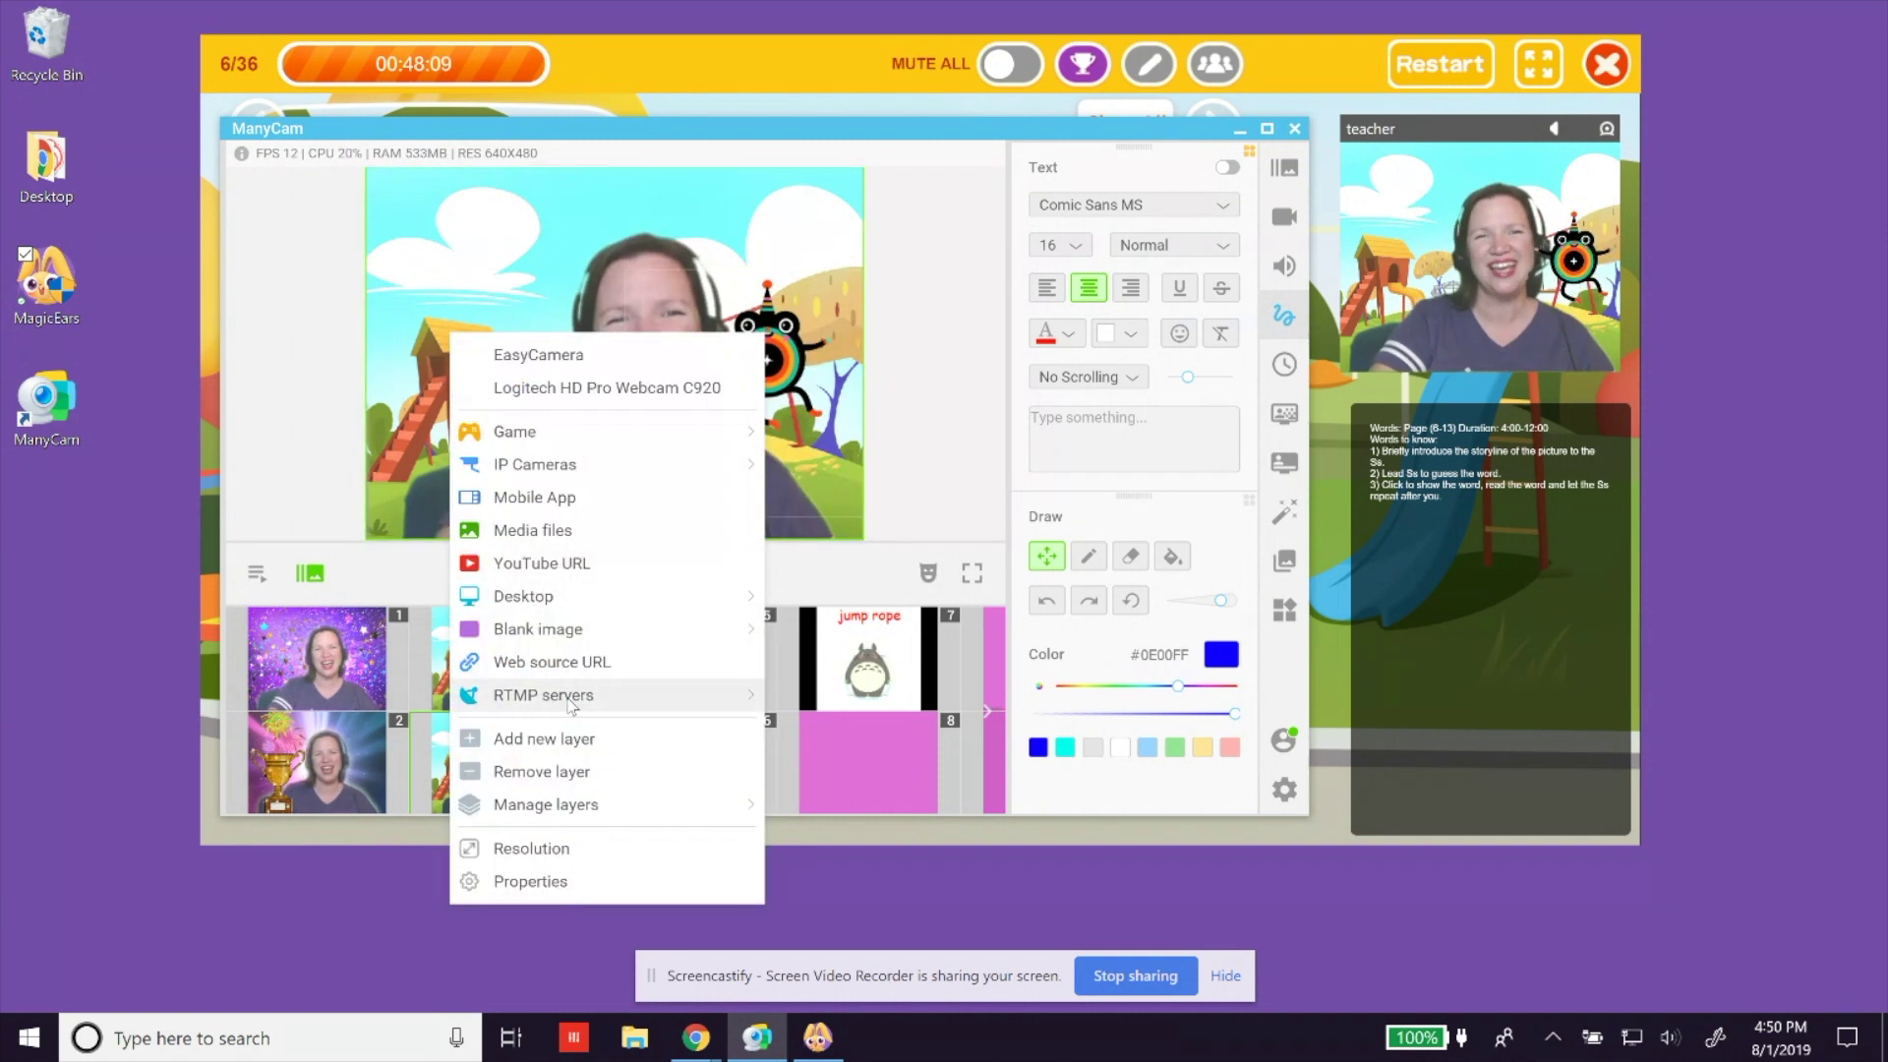
click(574, 744)
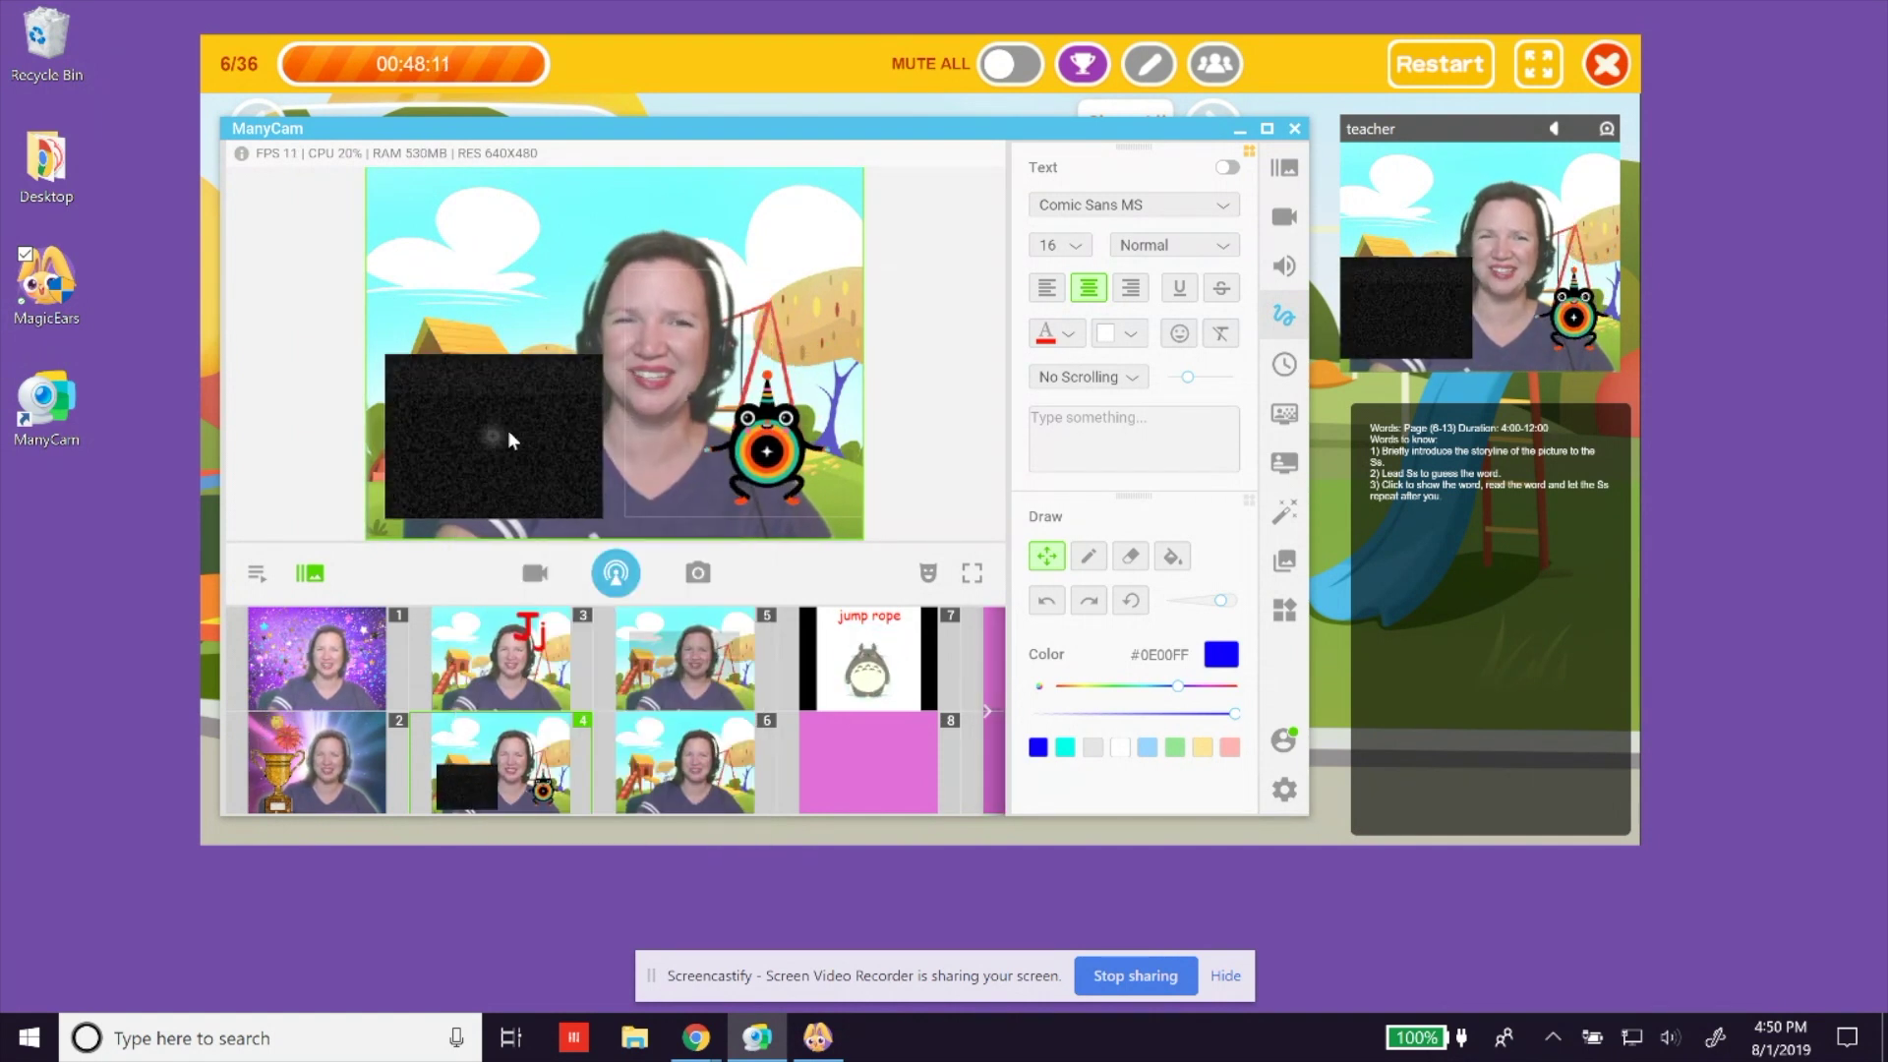
right_click(481, 401)
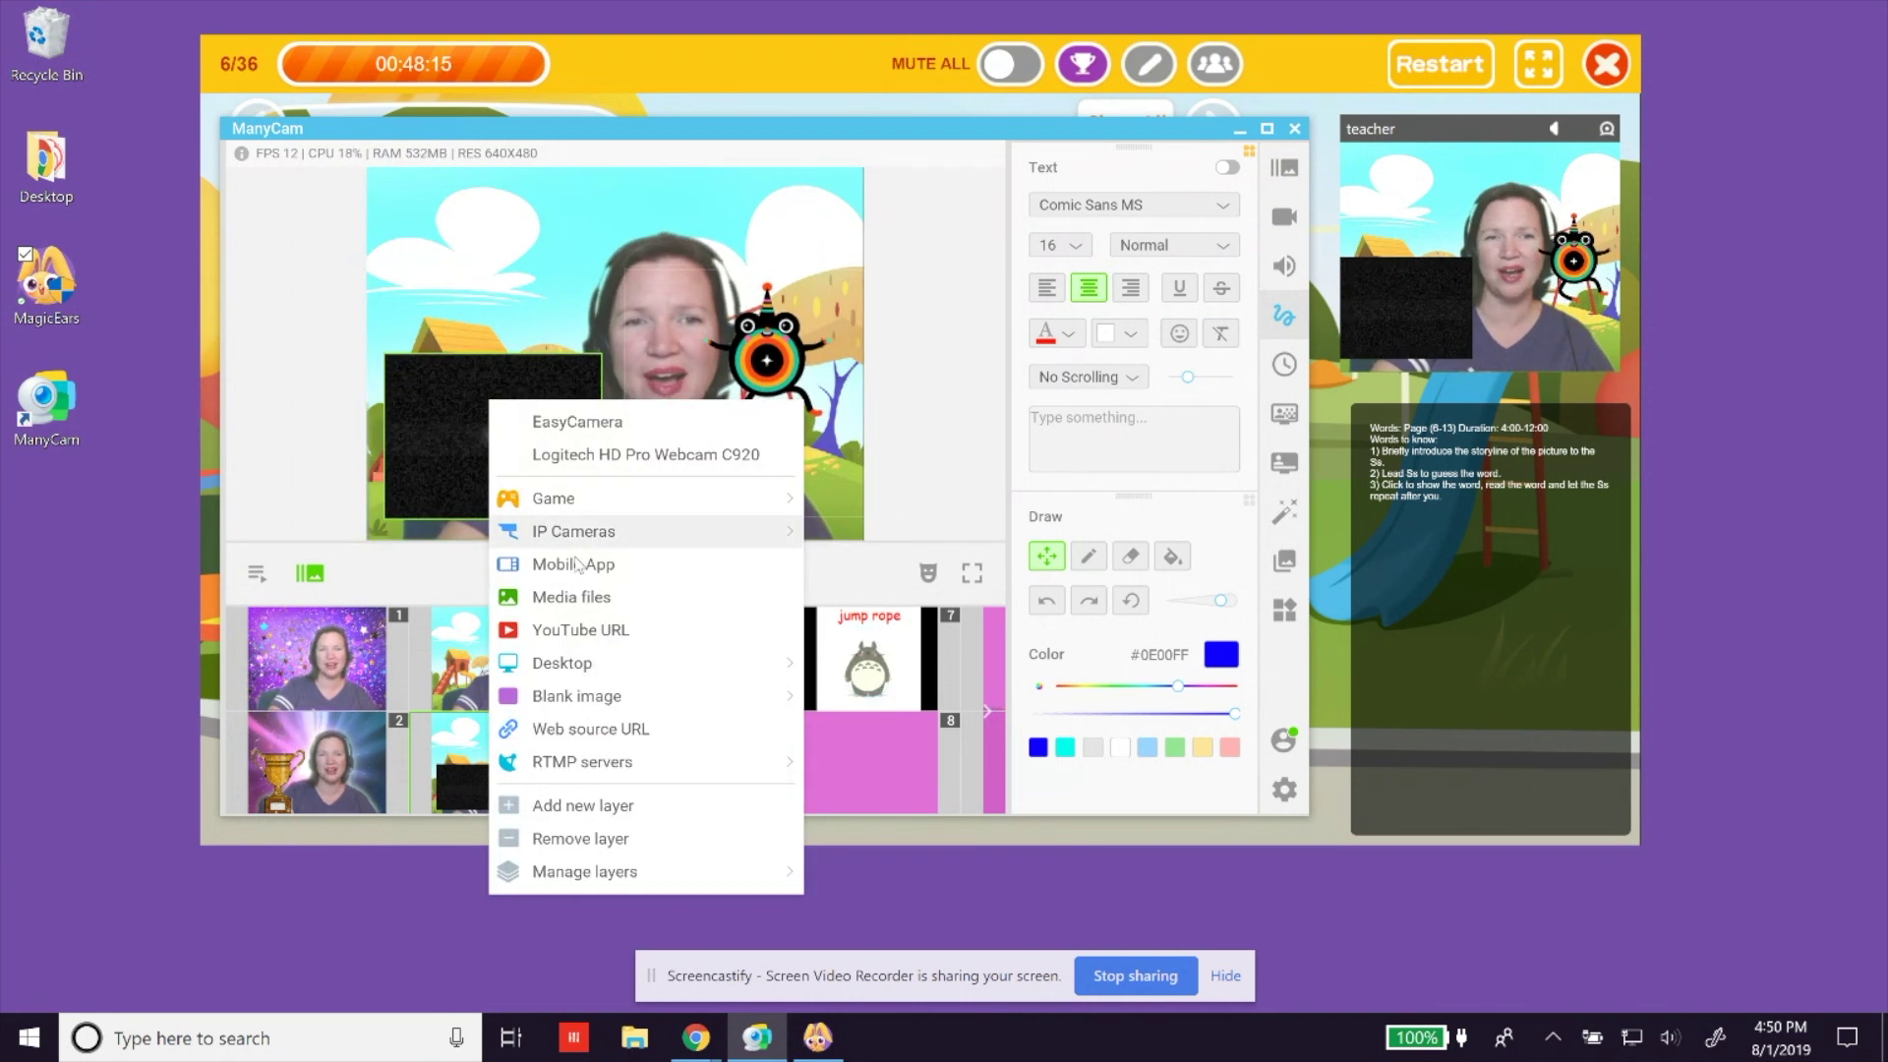
click(572, 597)
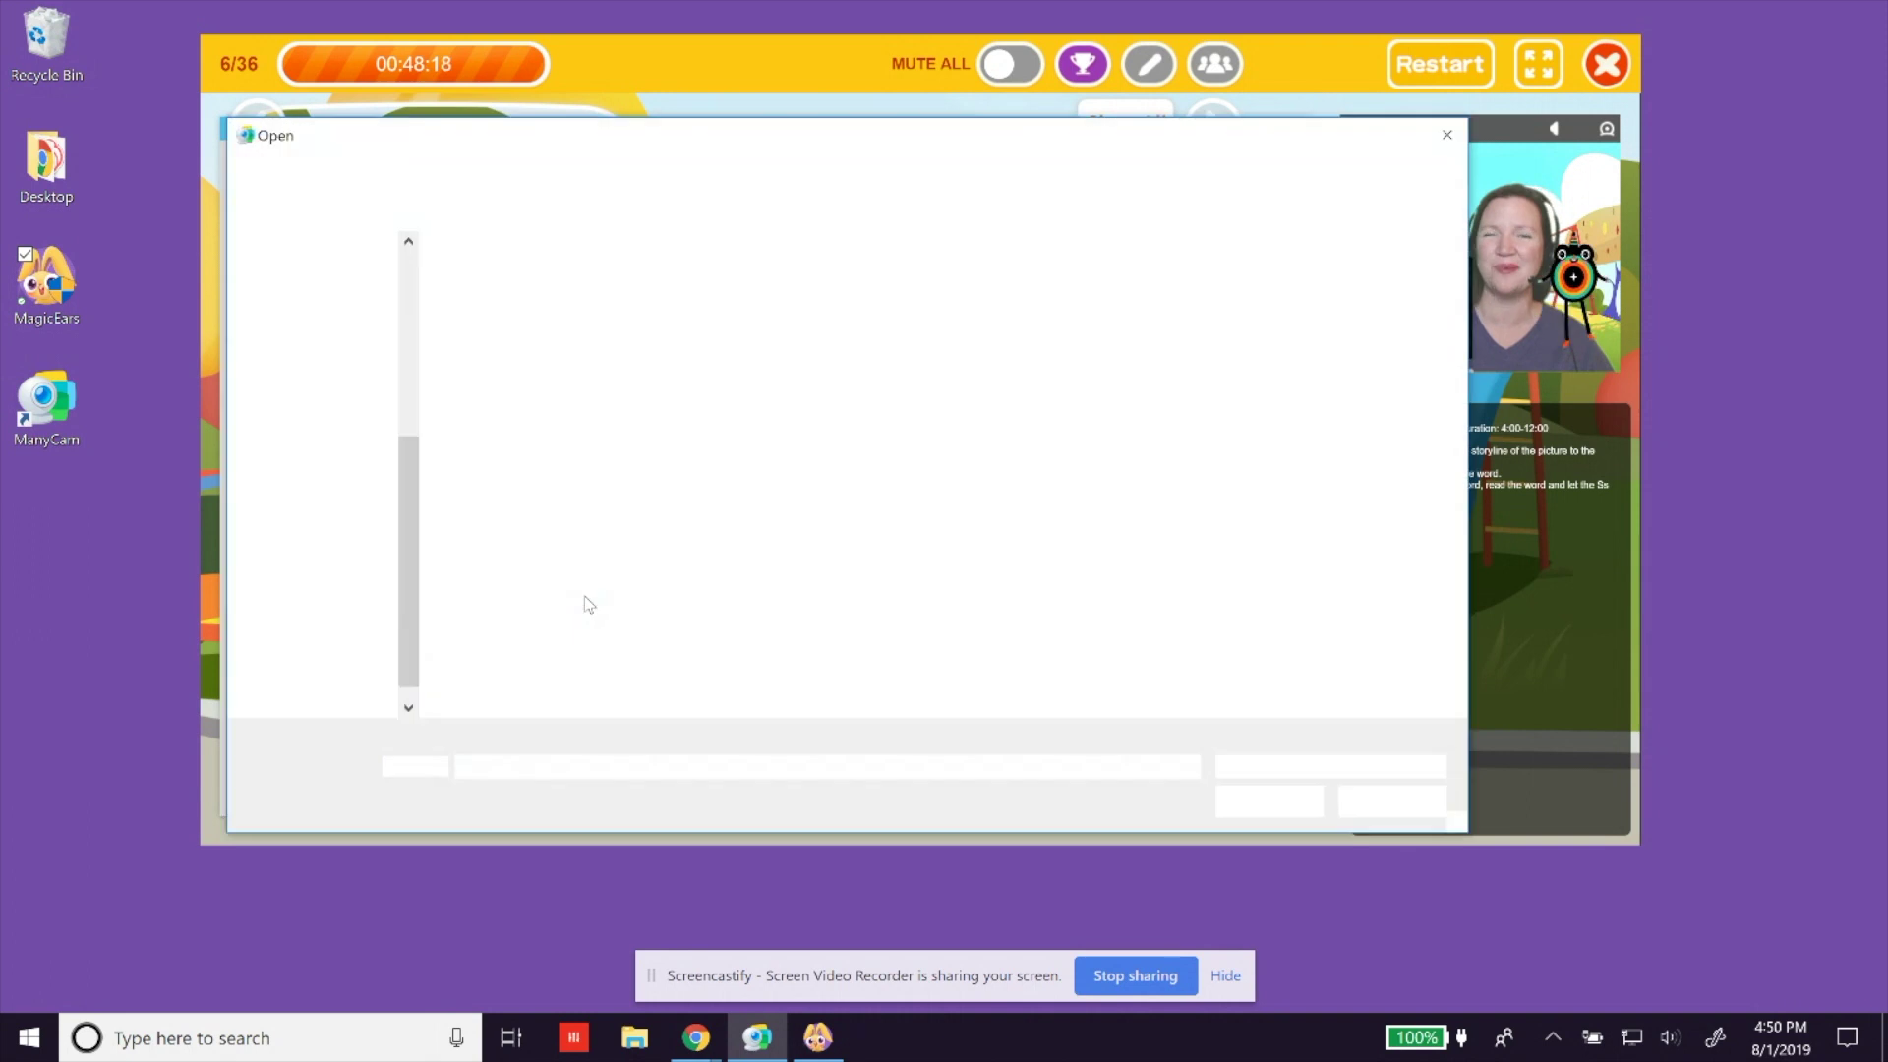
click(515, 310)
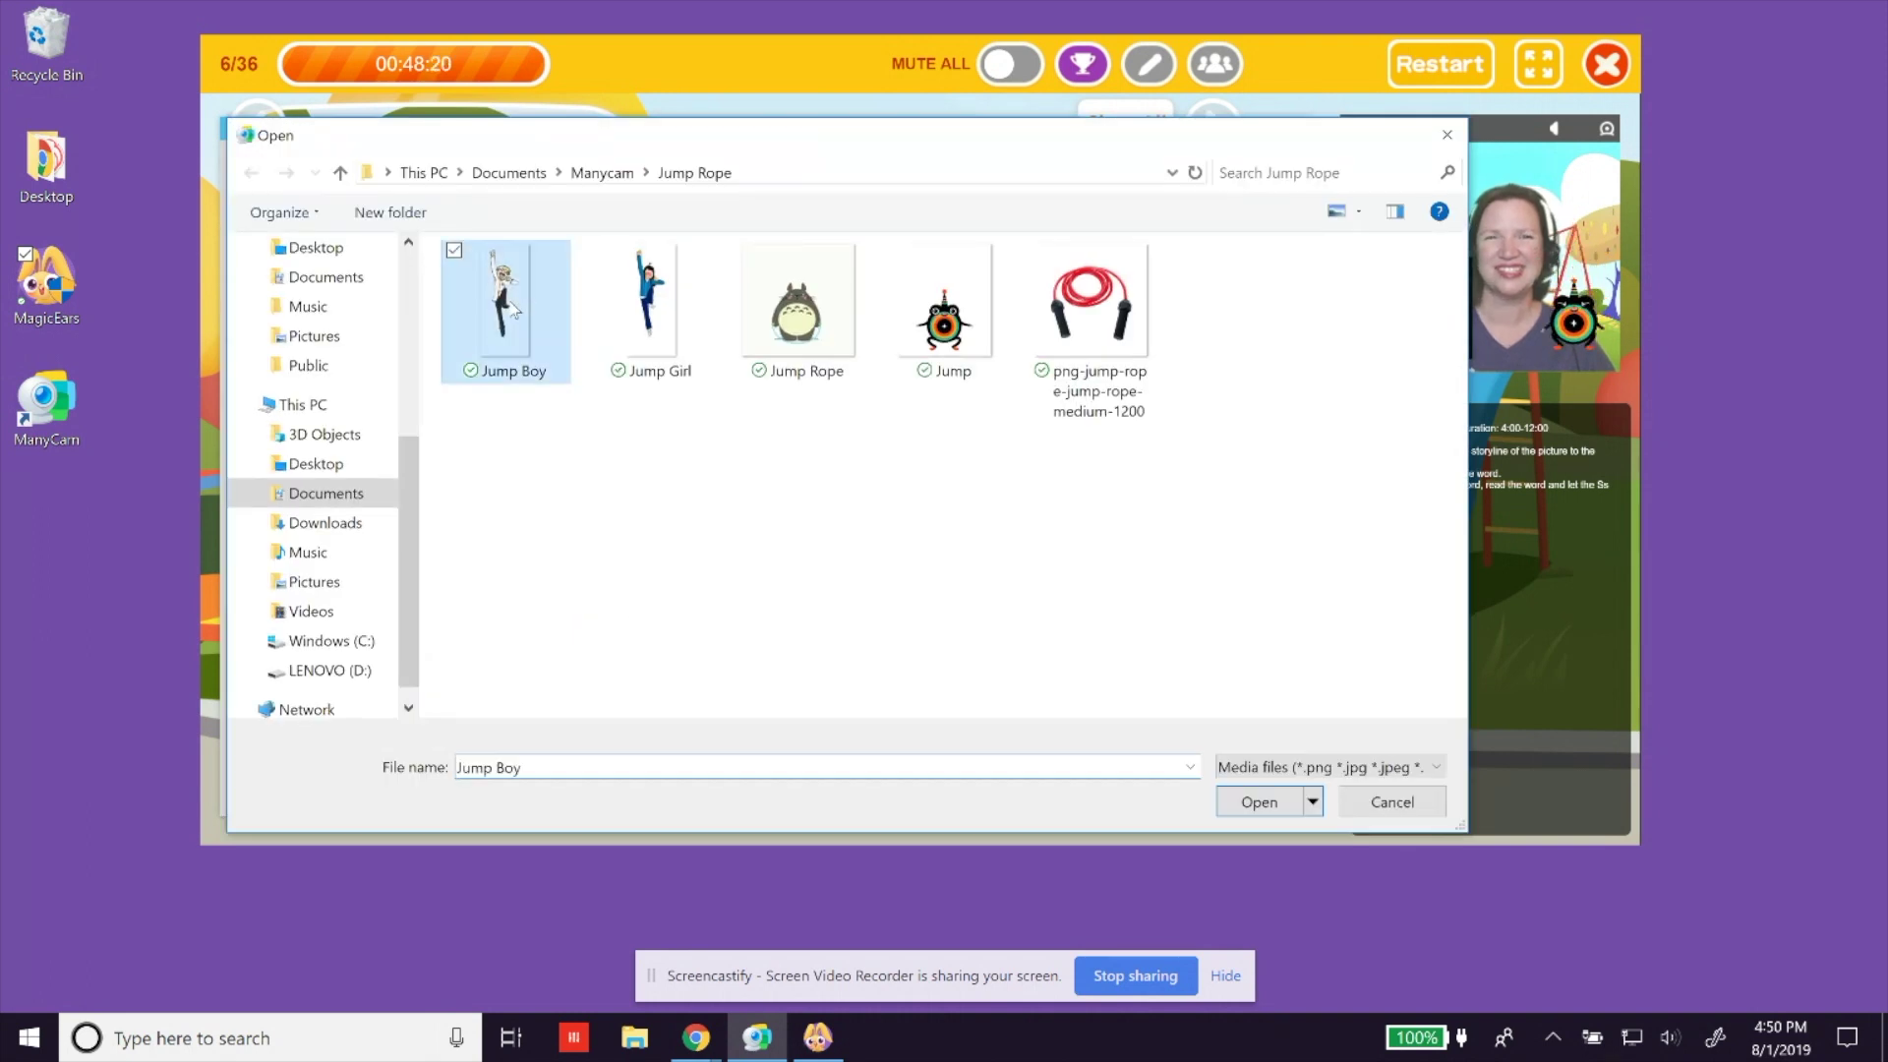
click(1231, 795)
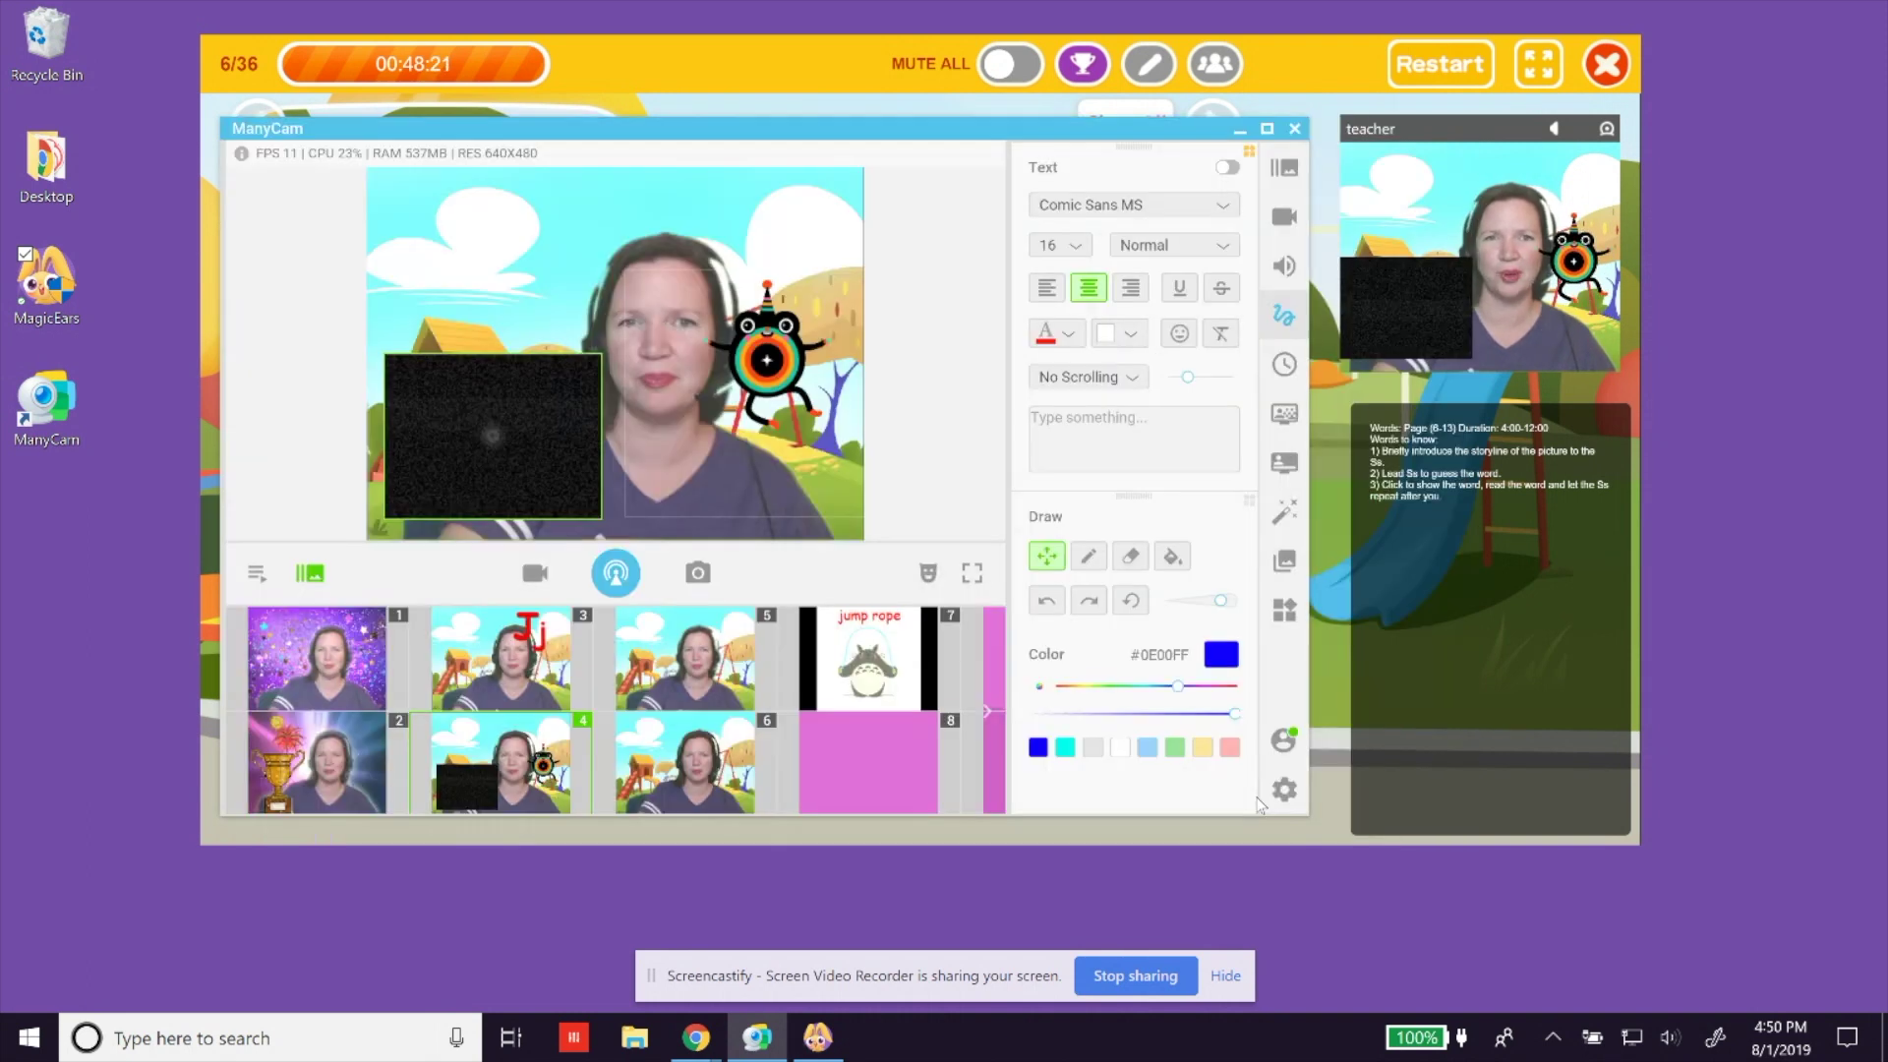
drag(603, 348, 687, 212)
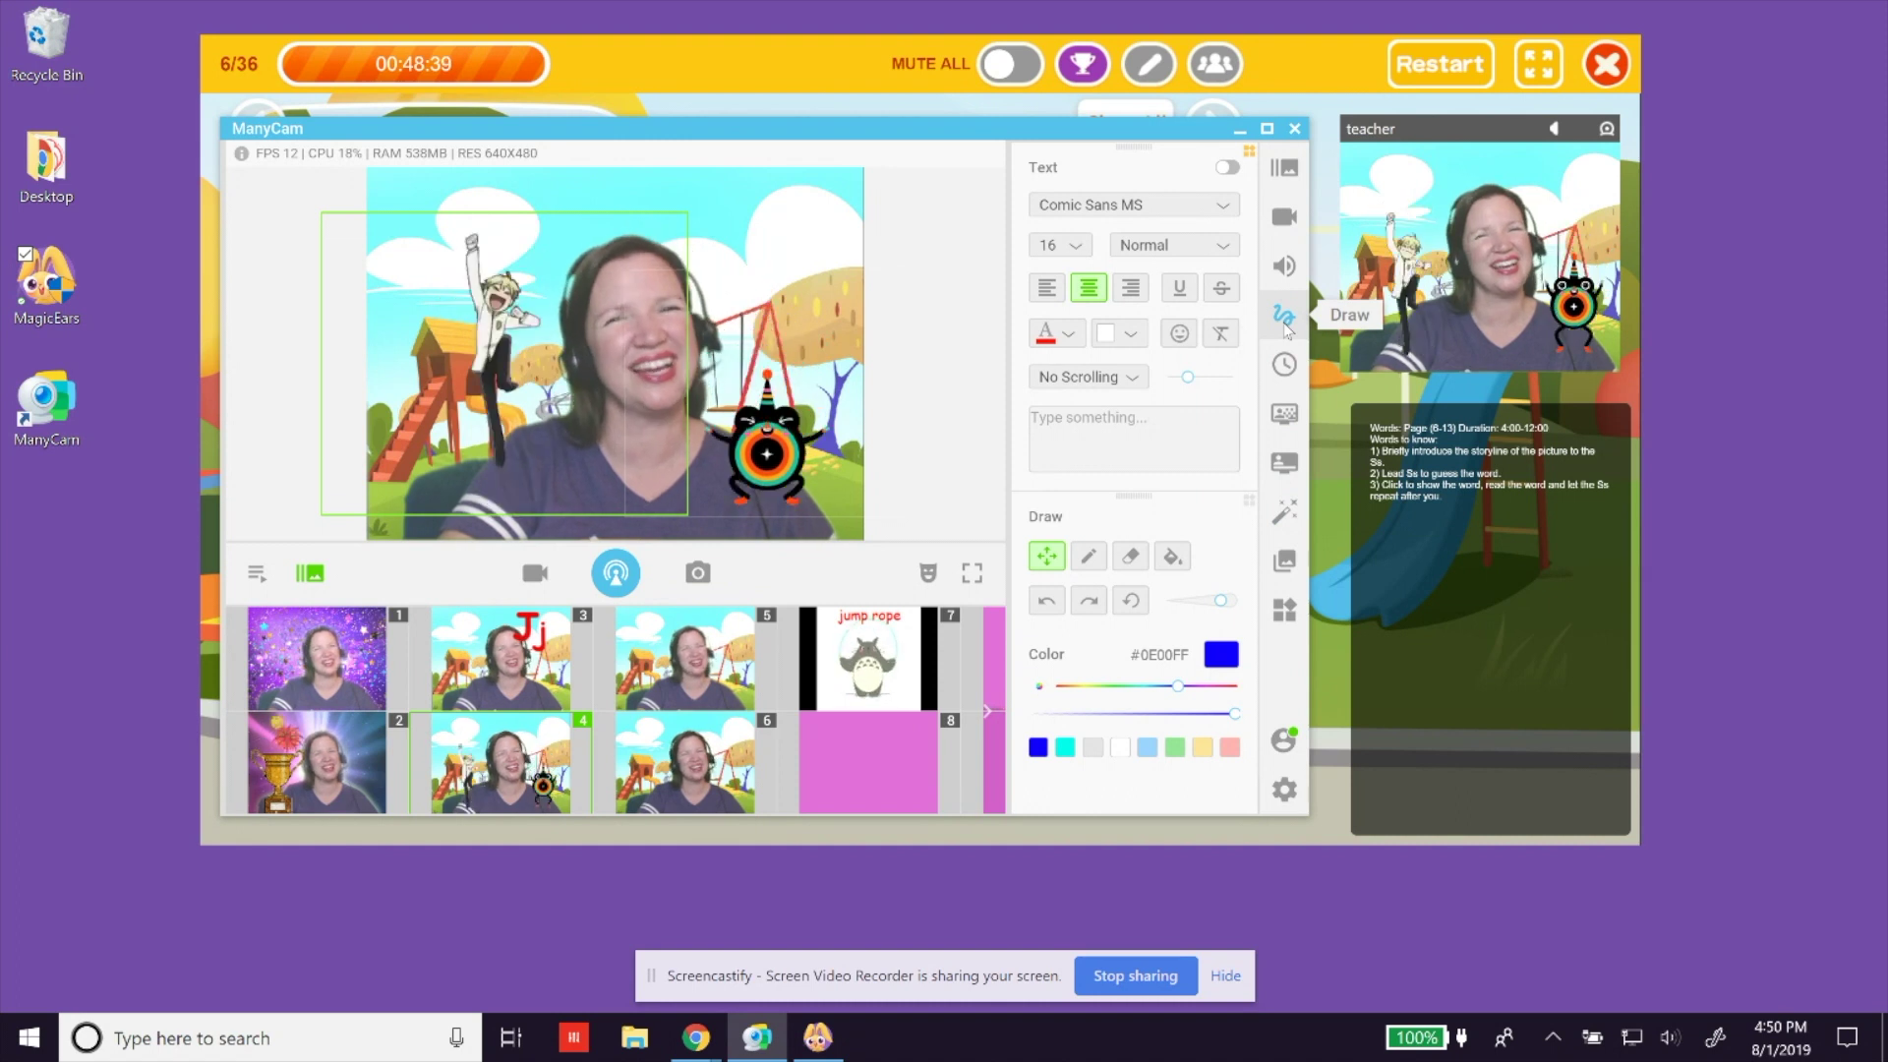
Step: Overlay the text 'jump' on the webcam scene and switch back to the Magic Ears classroom
click(1228, 168)
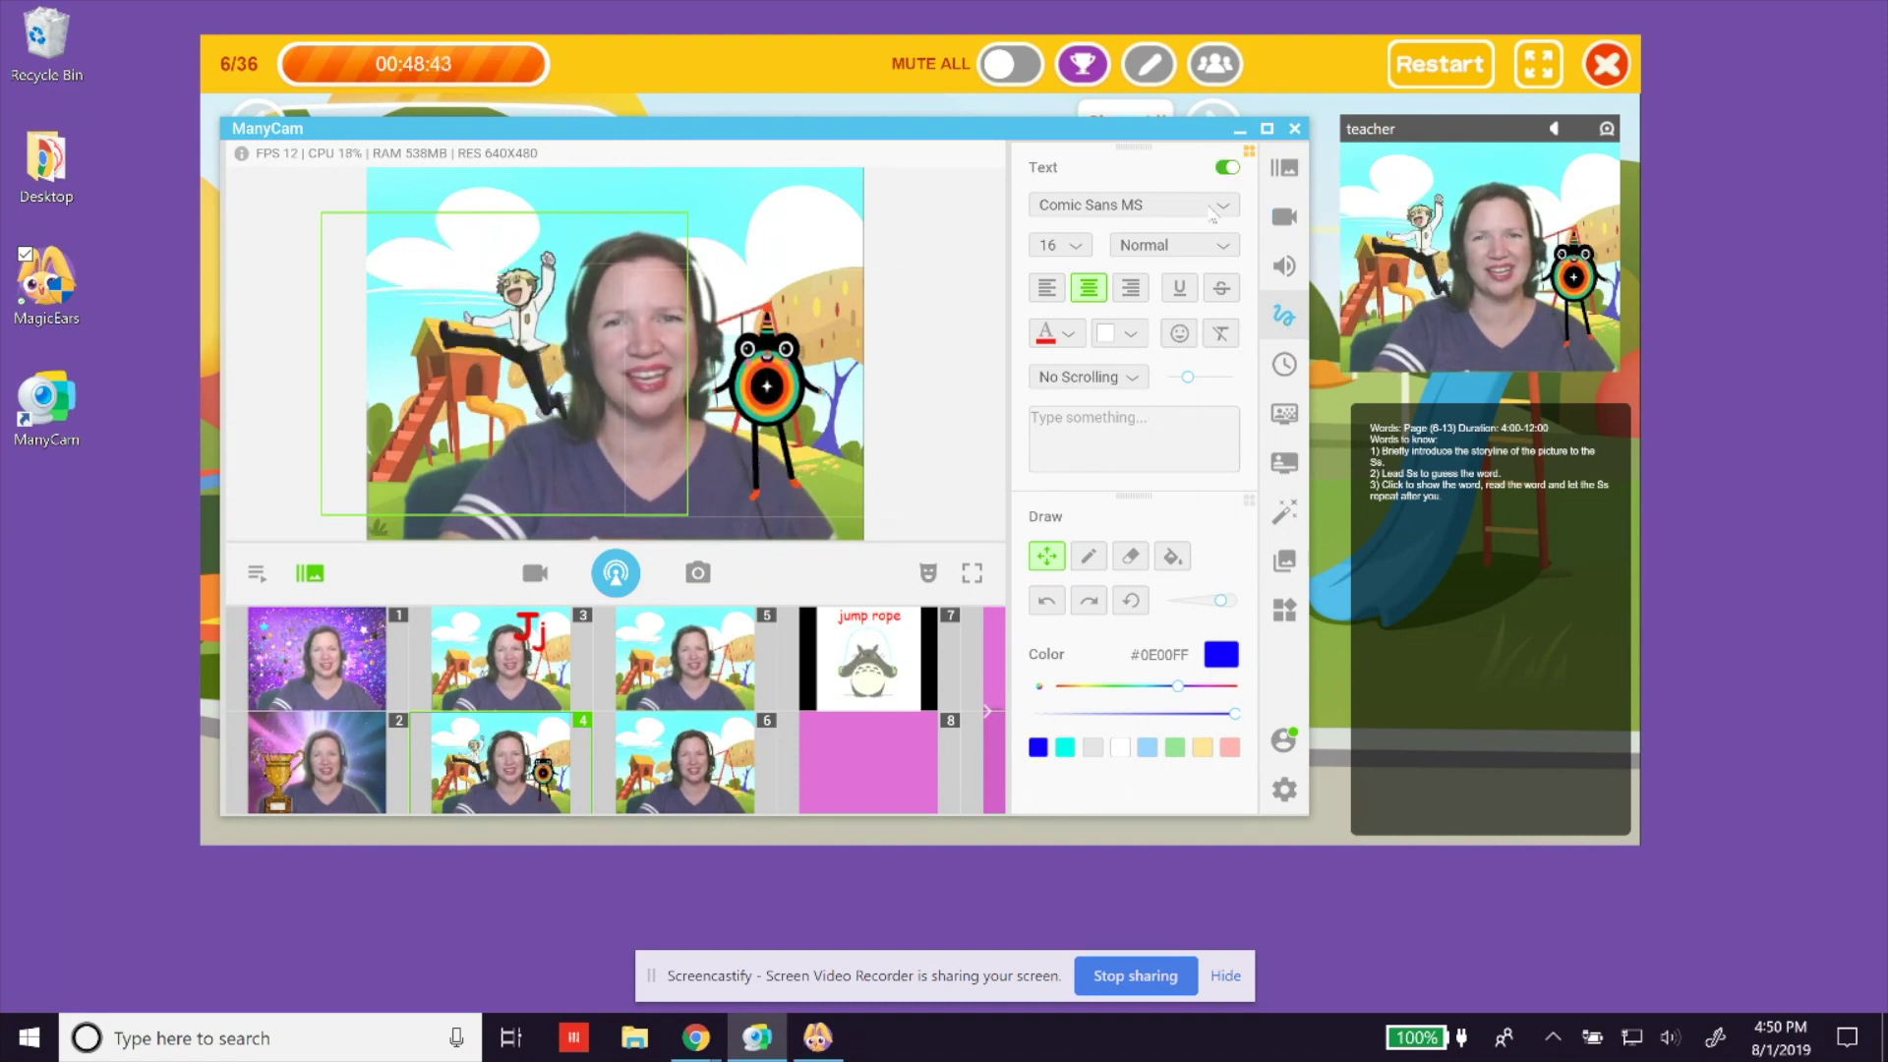
click(1083, 434)
text(jump)
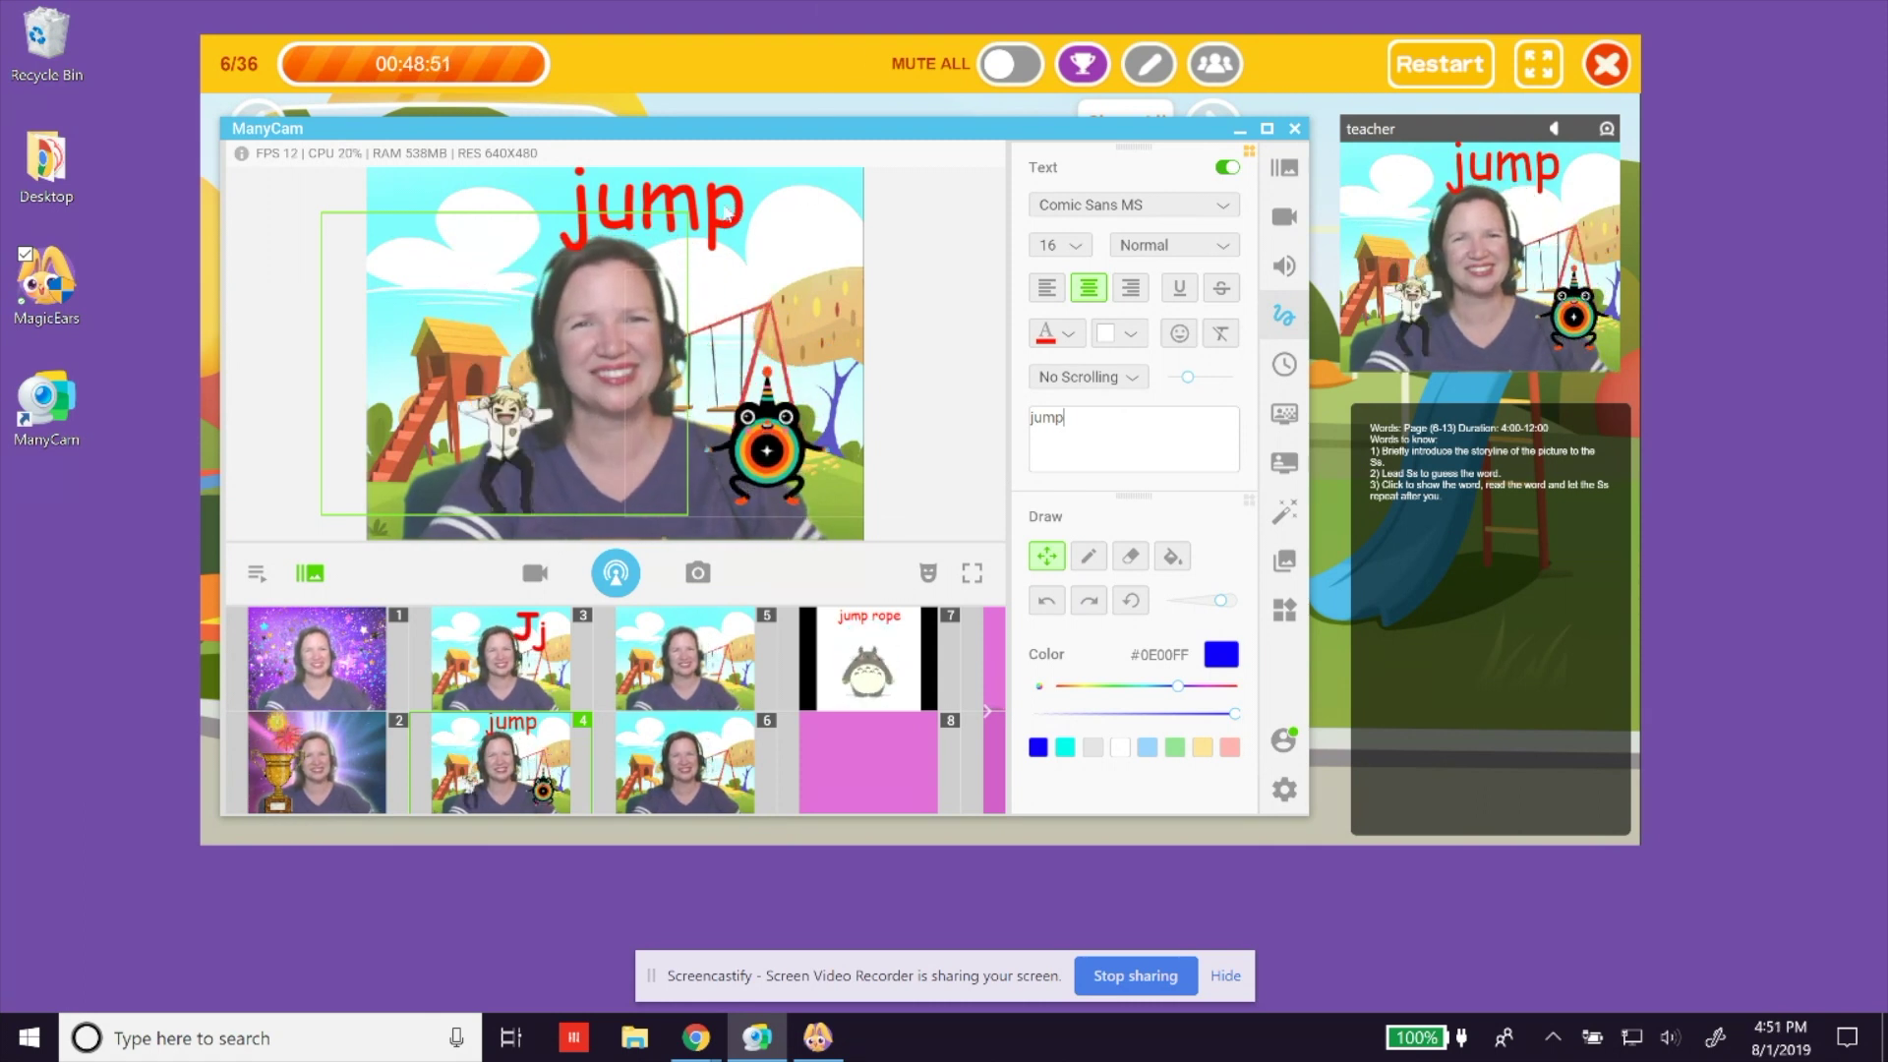
click(787, 76)
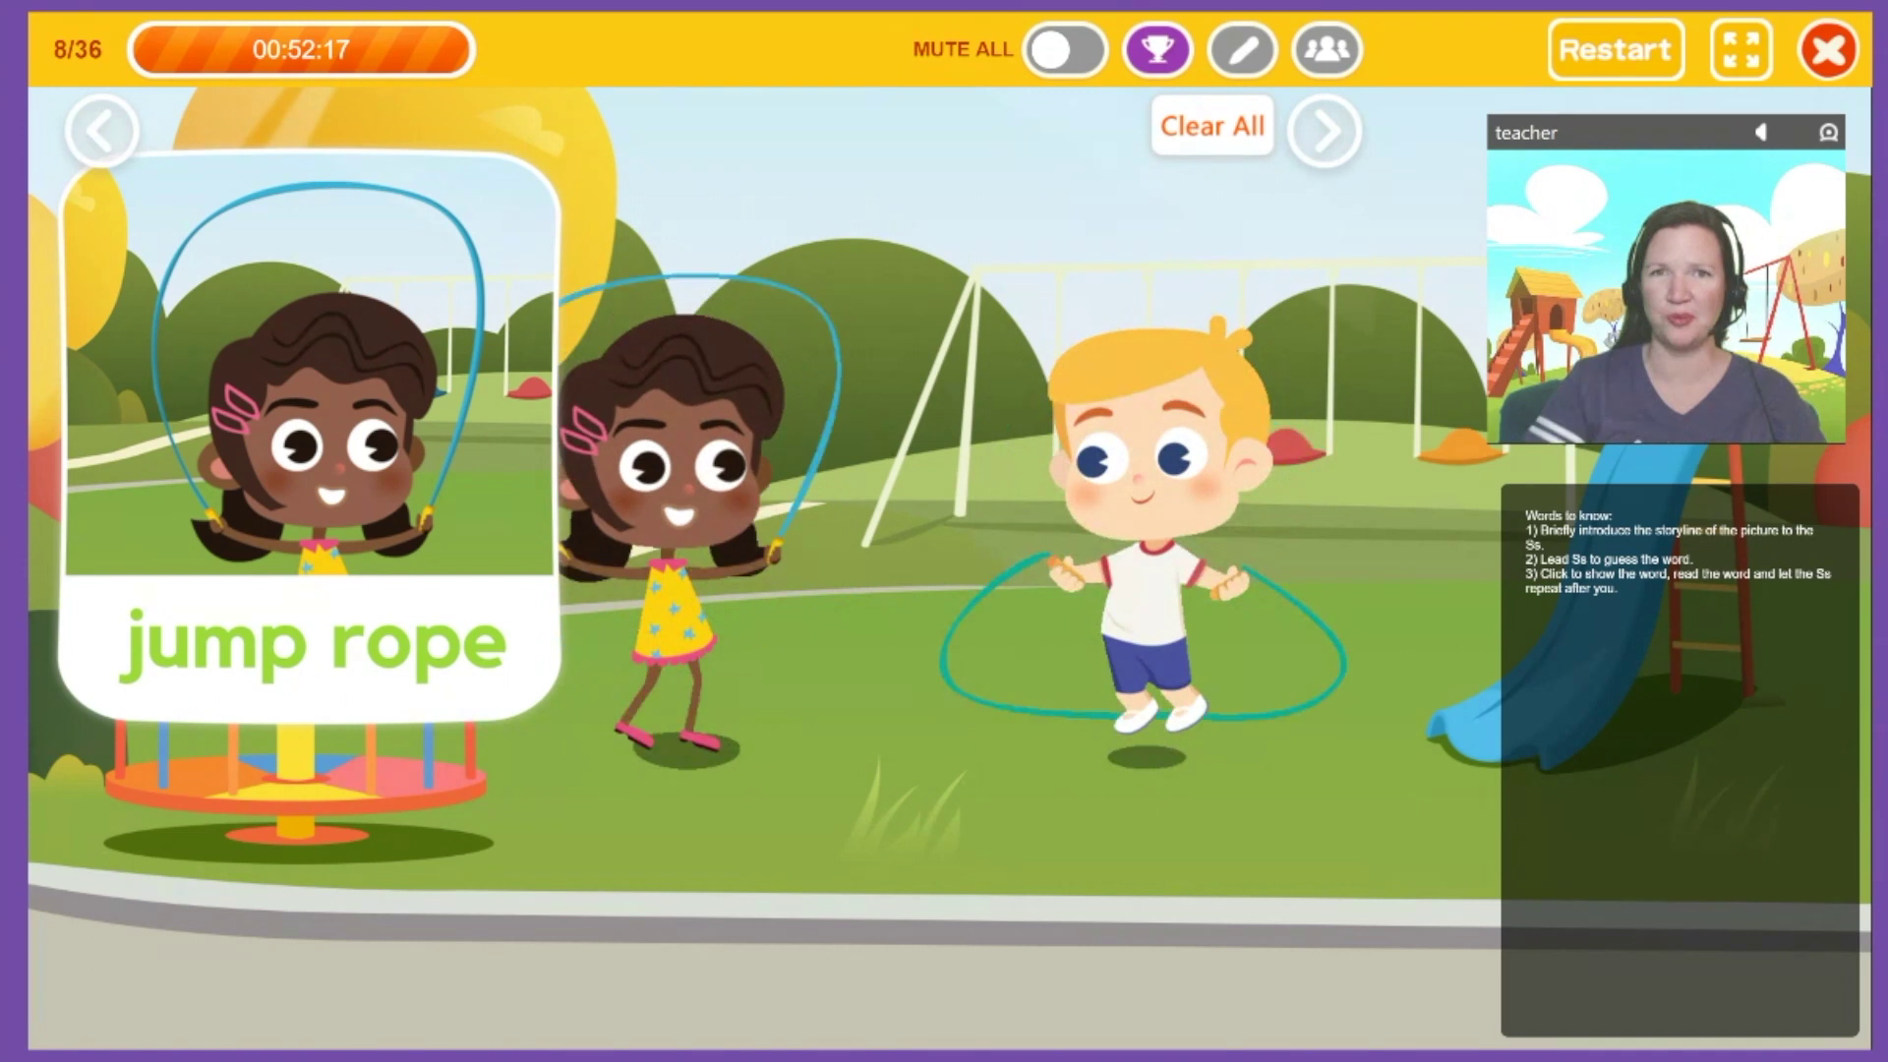
Step: Return to ManyCam, add a new layer to scene 5 and begin filling it from a media file
key(alt+Tab)
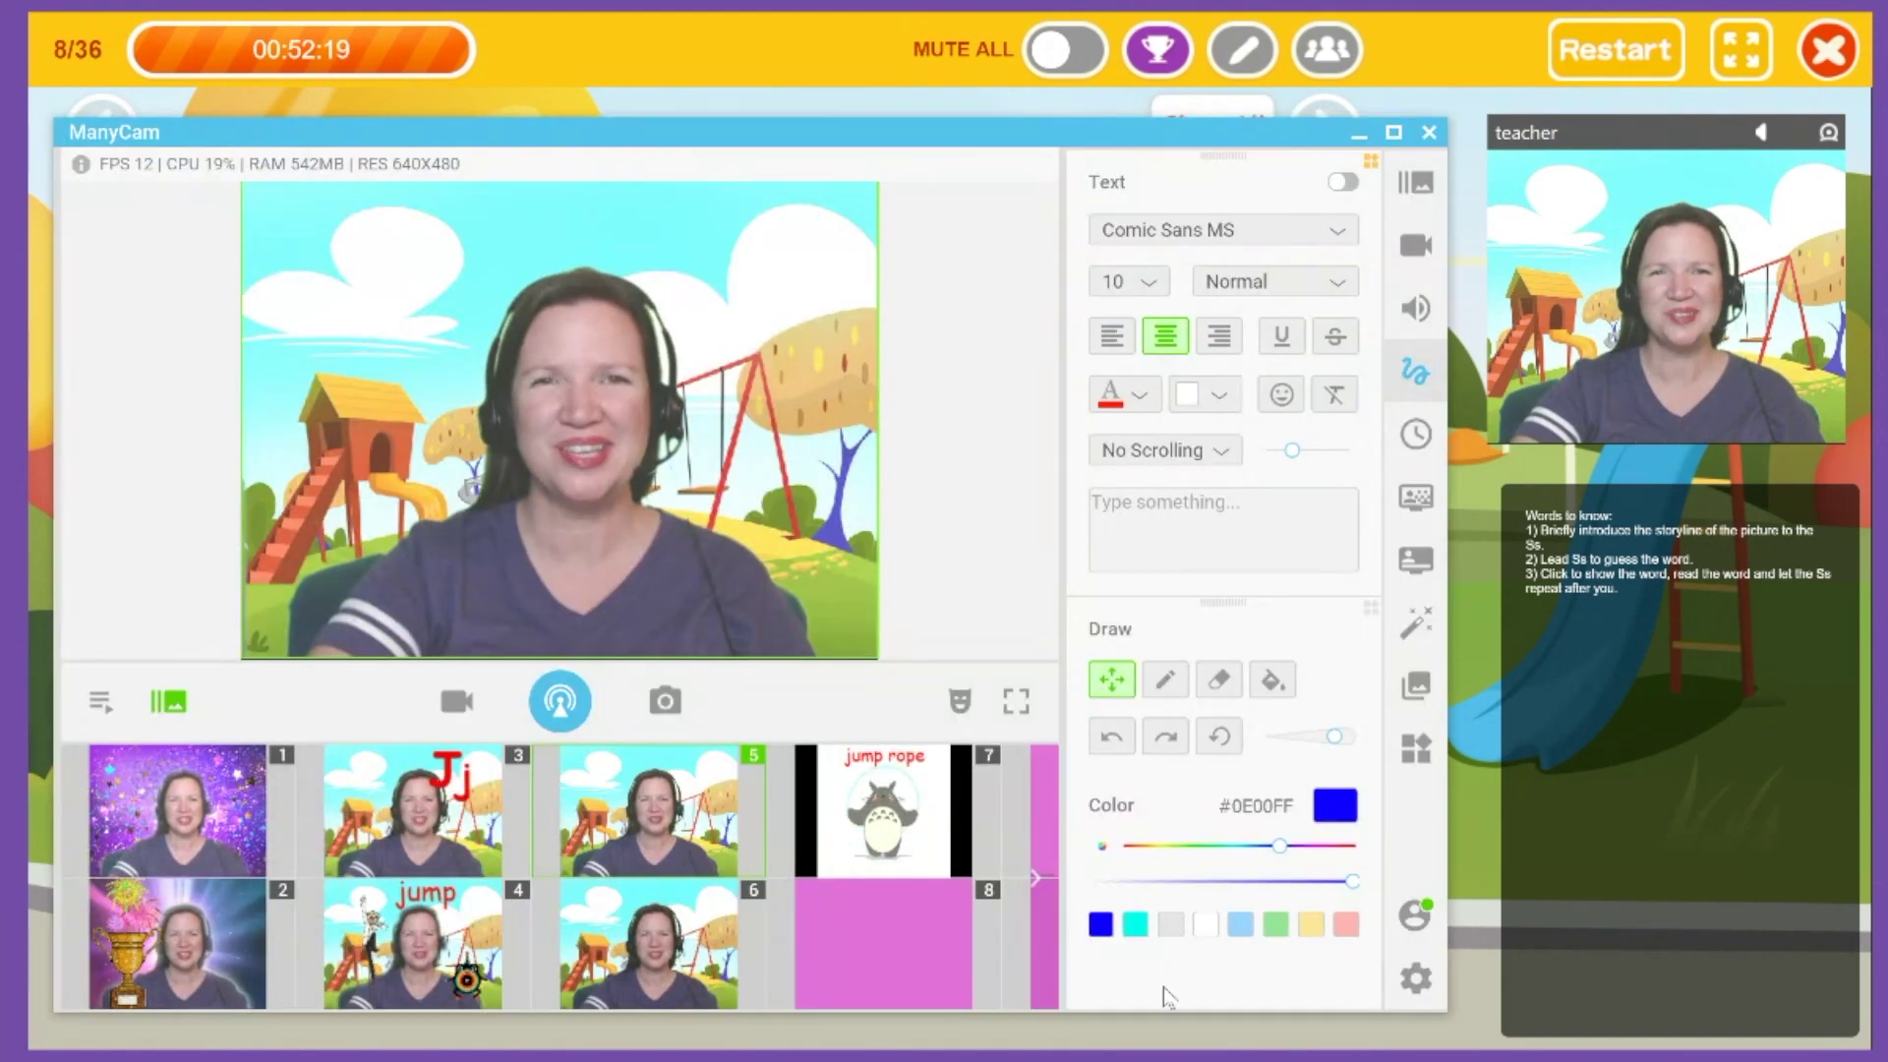
right_click(764, 266)
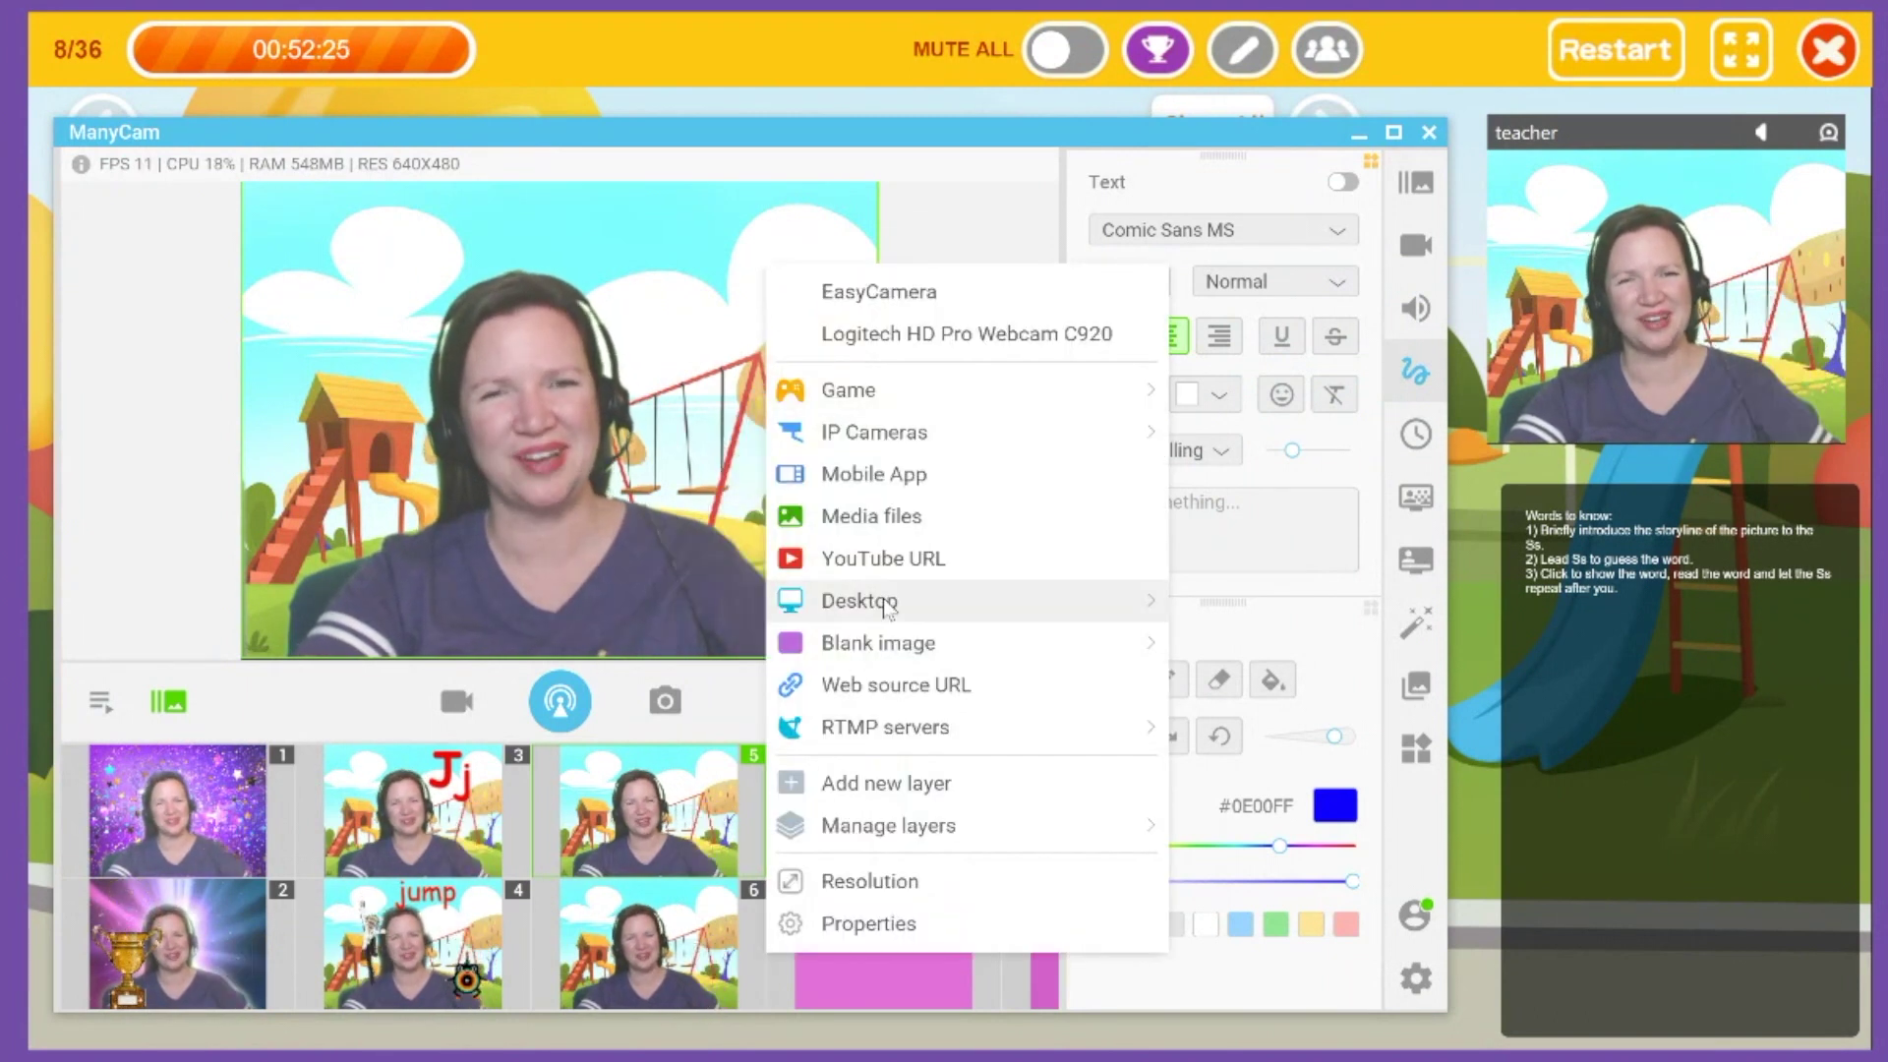
click(946, 783)
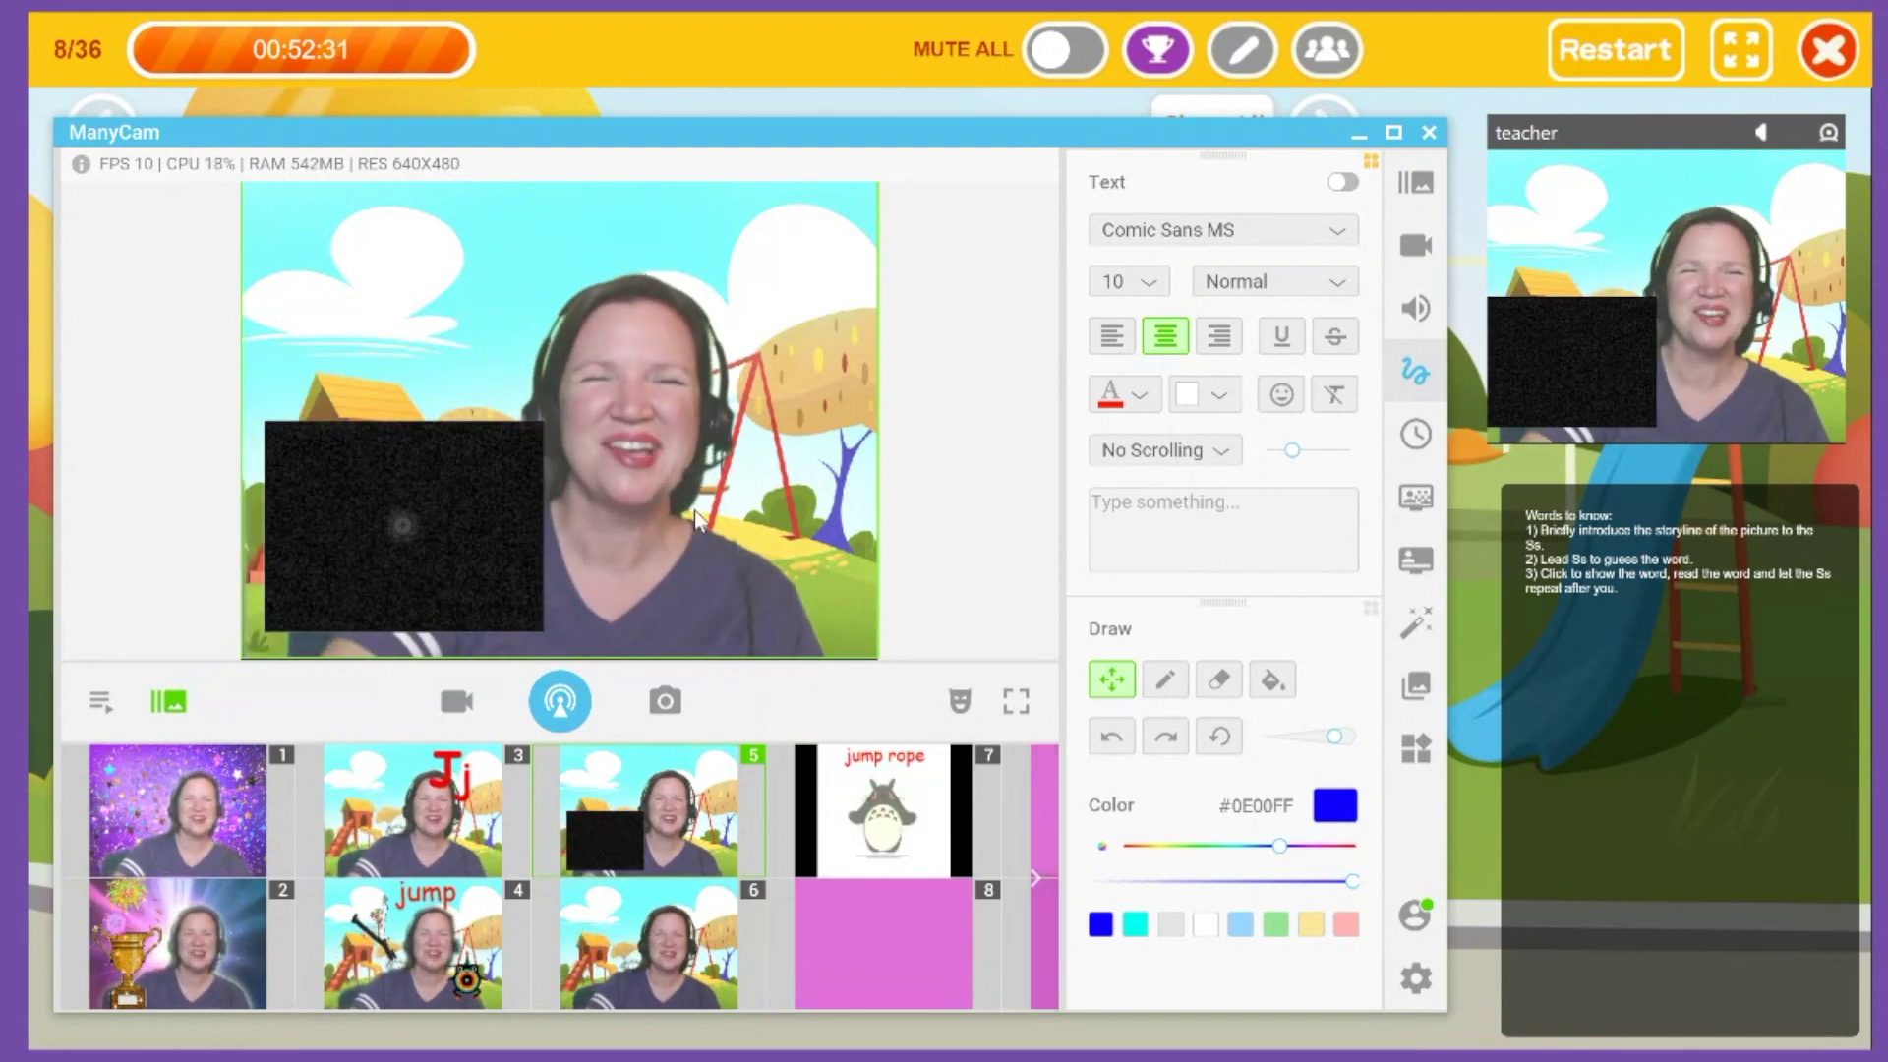
right_click(439, 445)
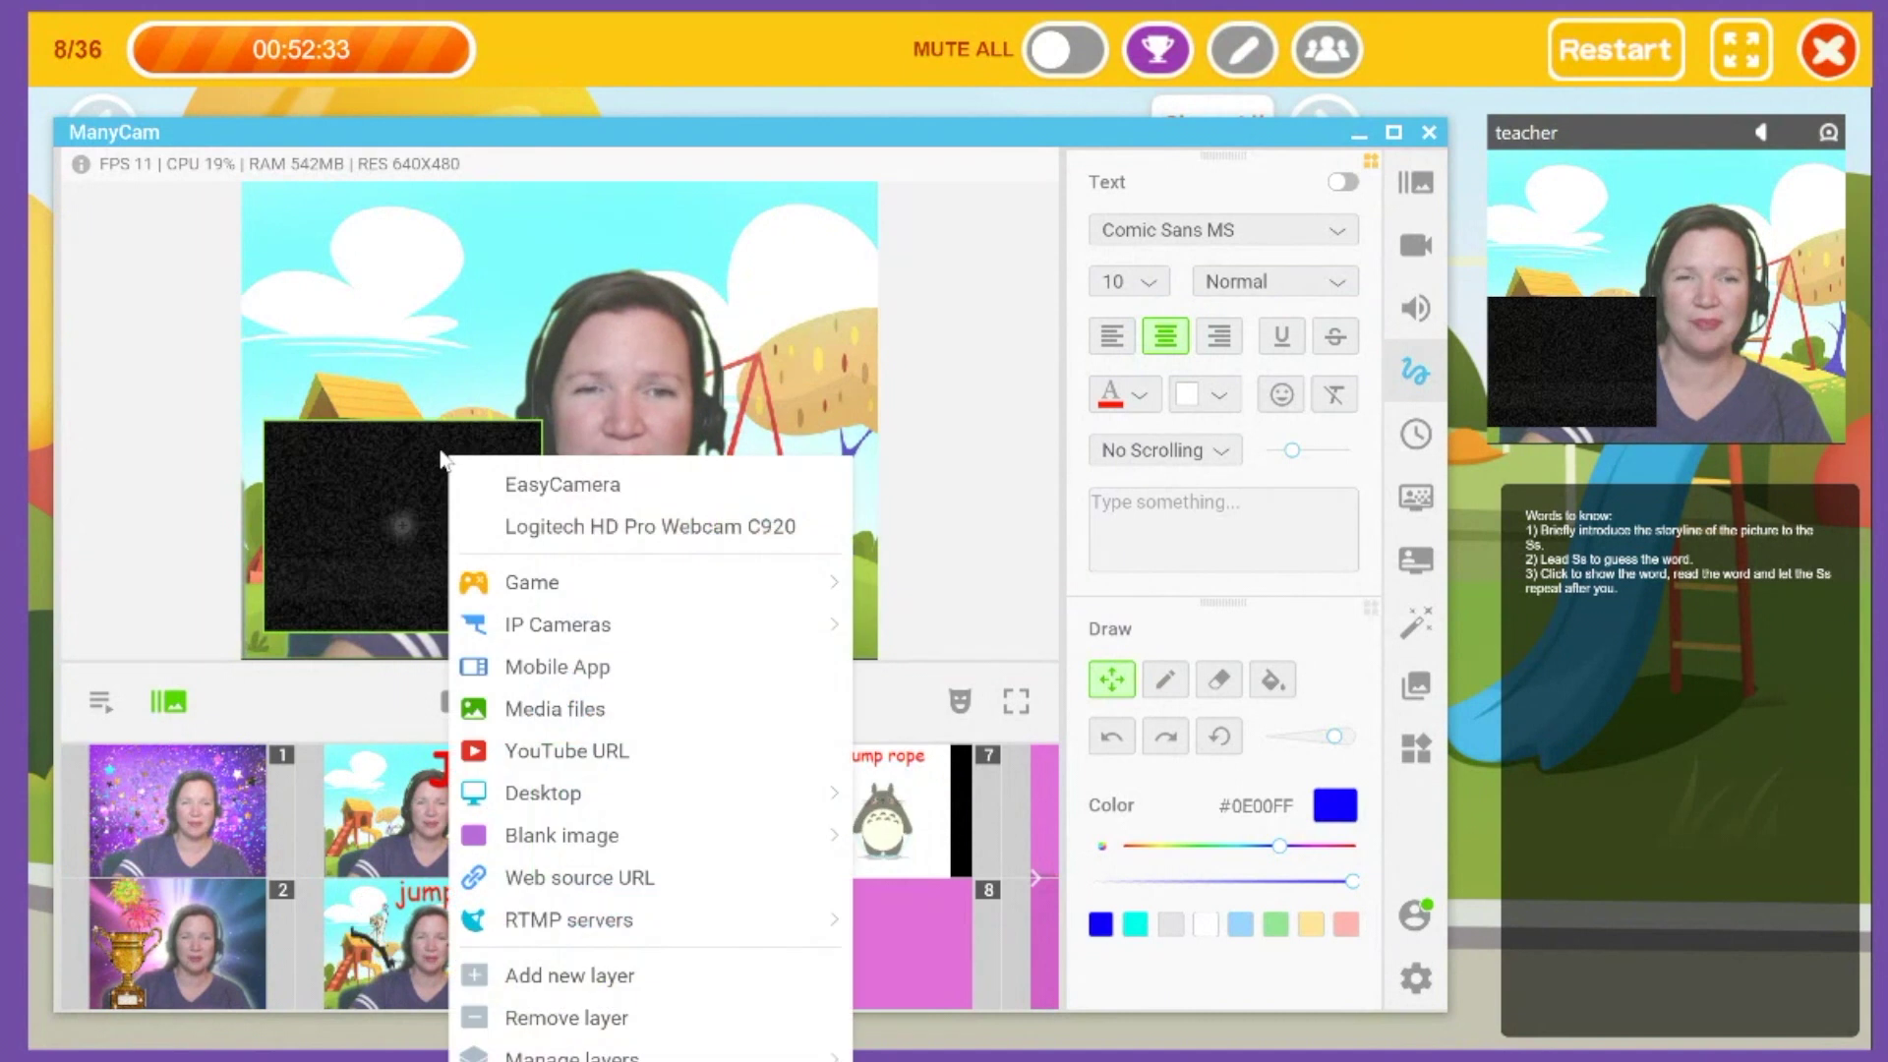
click(552, 718)
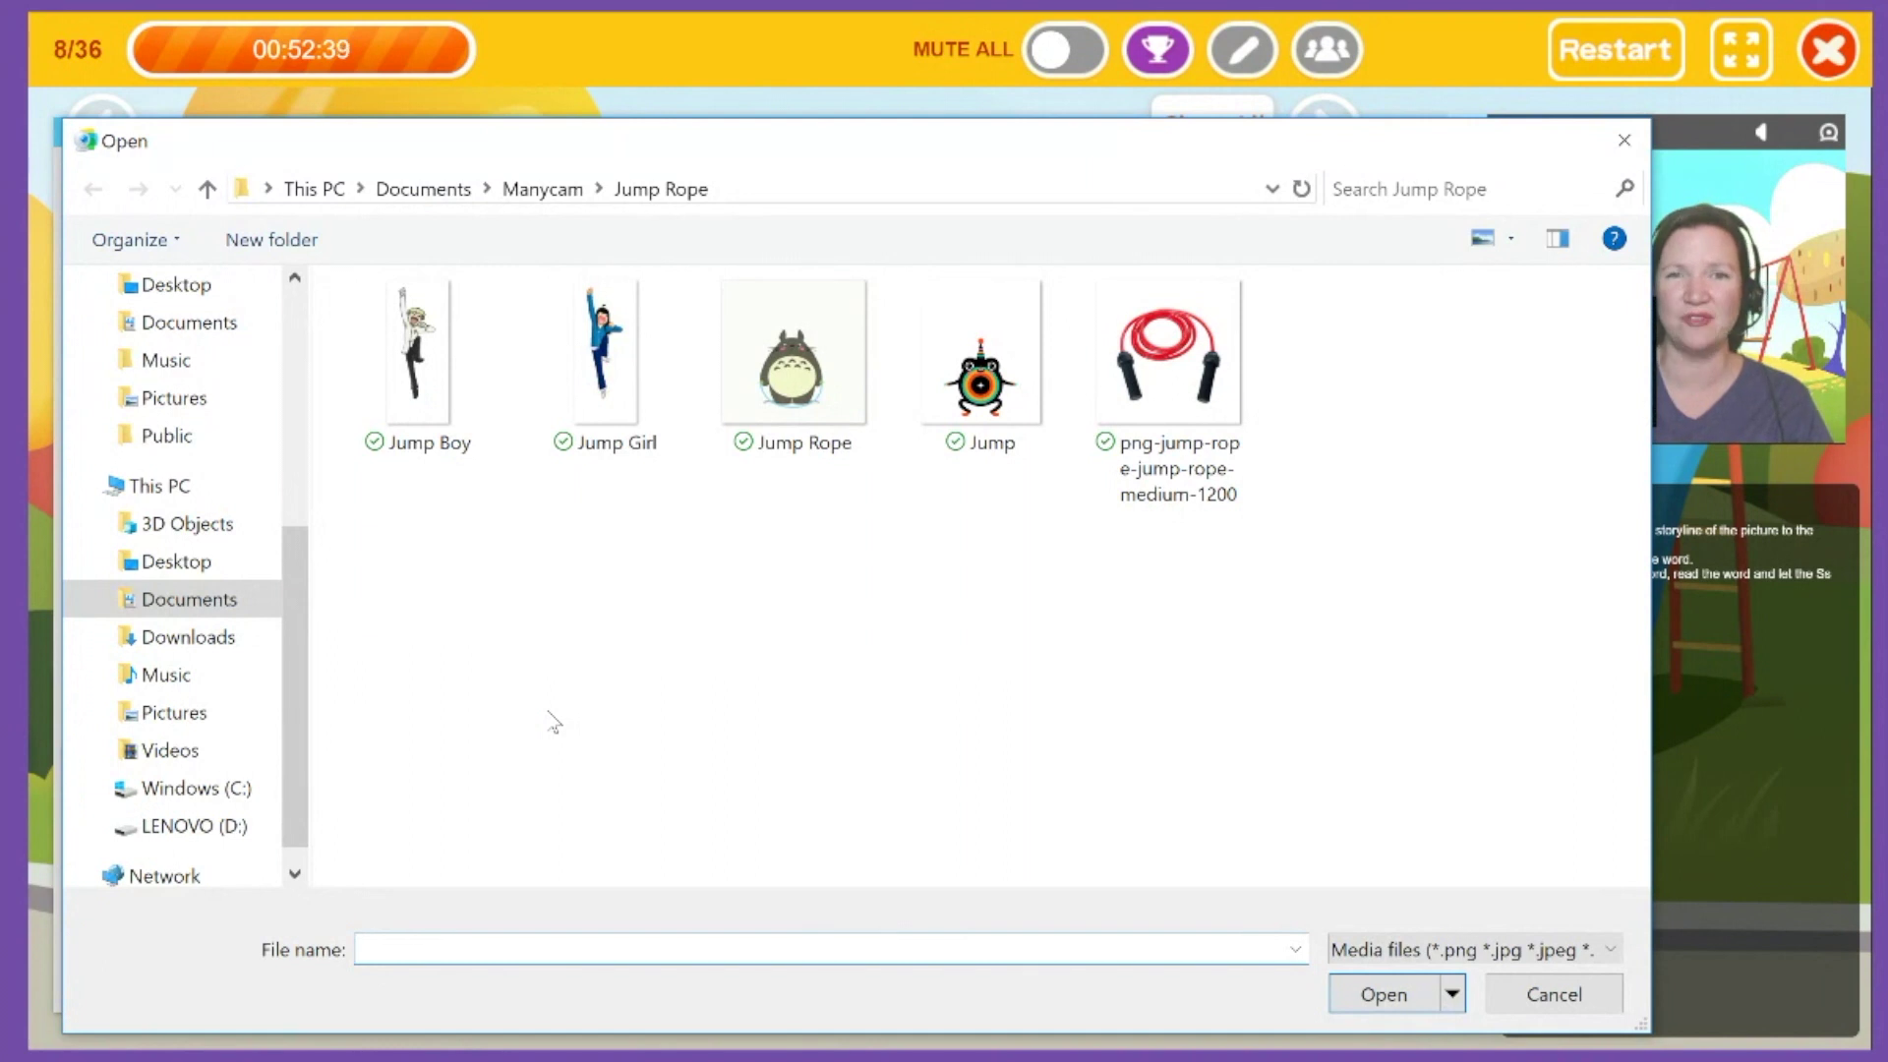
Step: Load the jump rope image into the layer, enlarge it and position it in the upper right
click(1167, 334)
click(1389, 995)
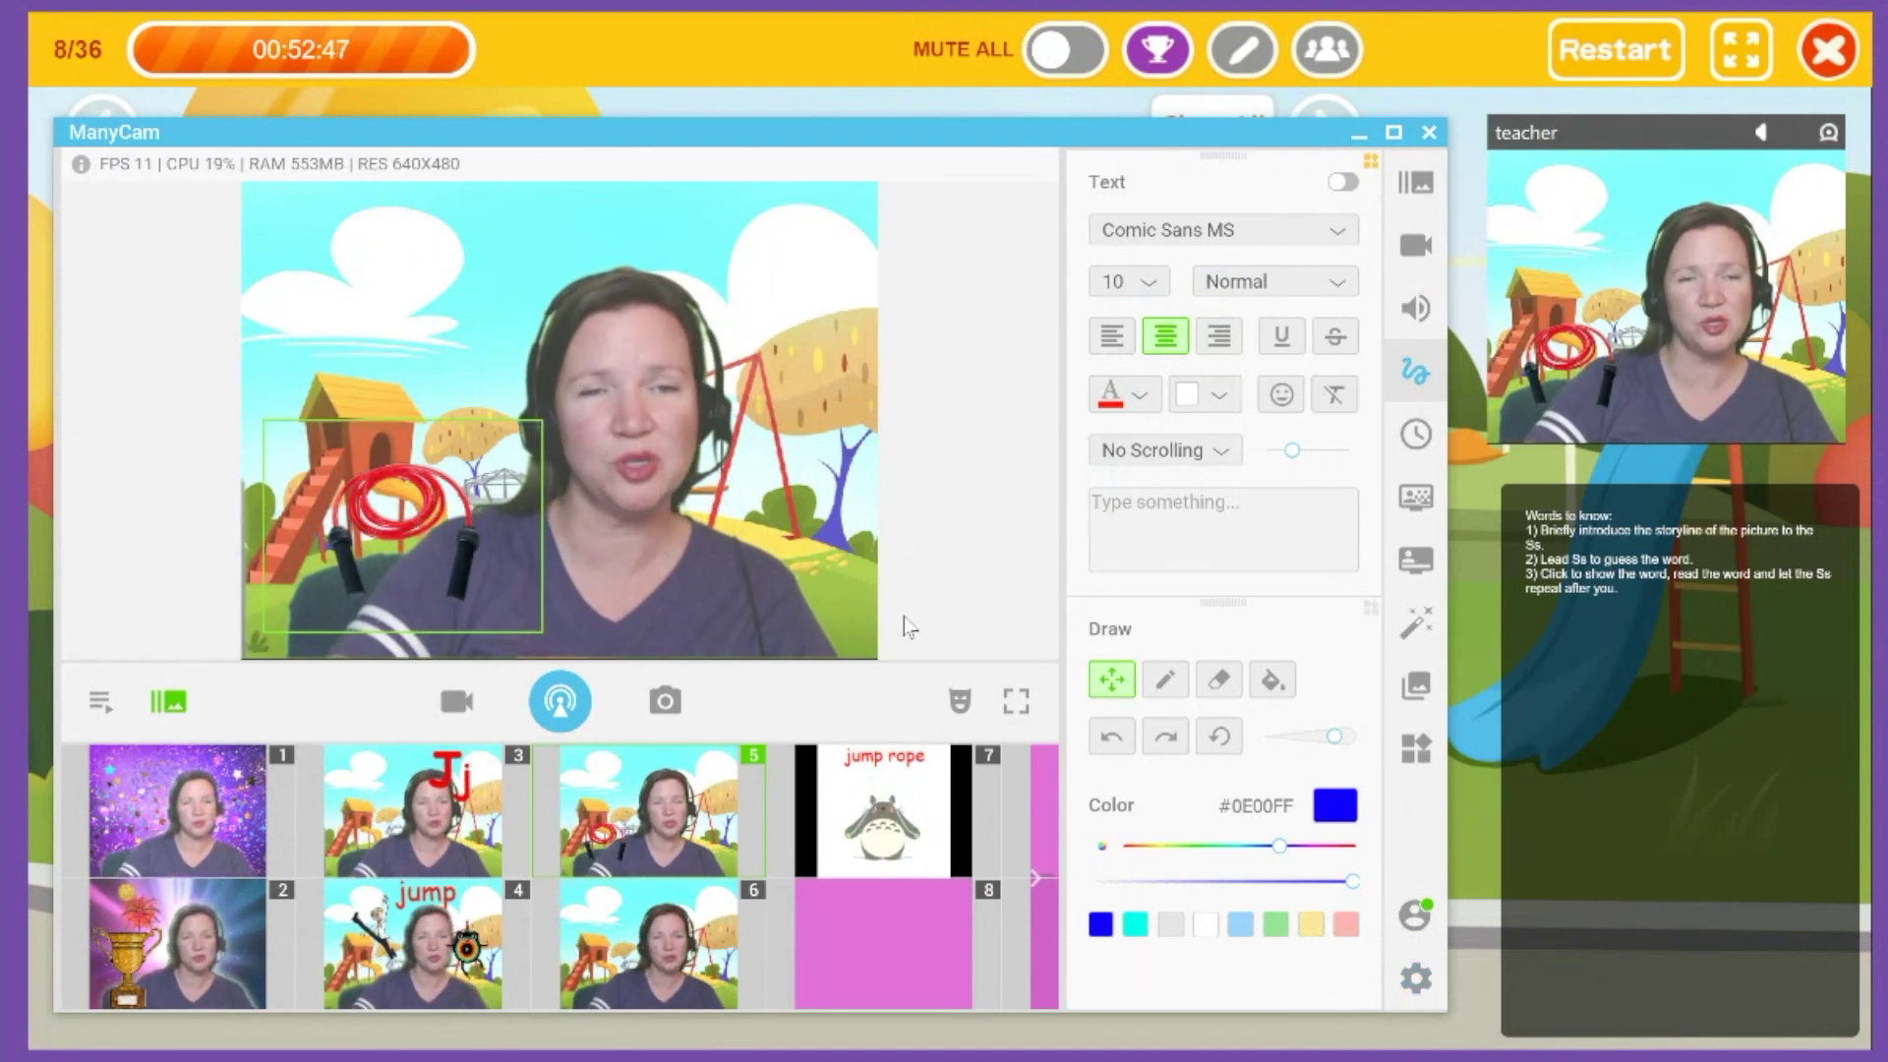
drag(540, 433, 628, 432)
drag(489, 425, 790, 253)
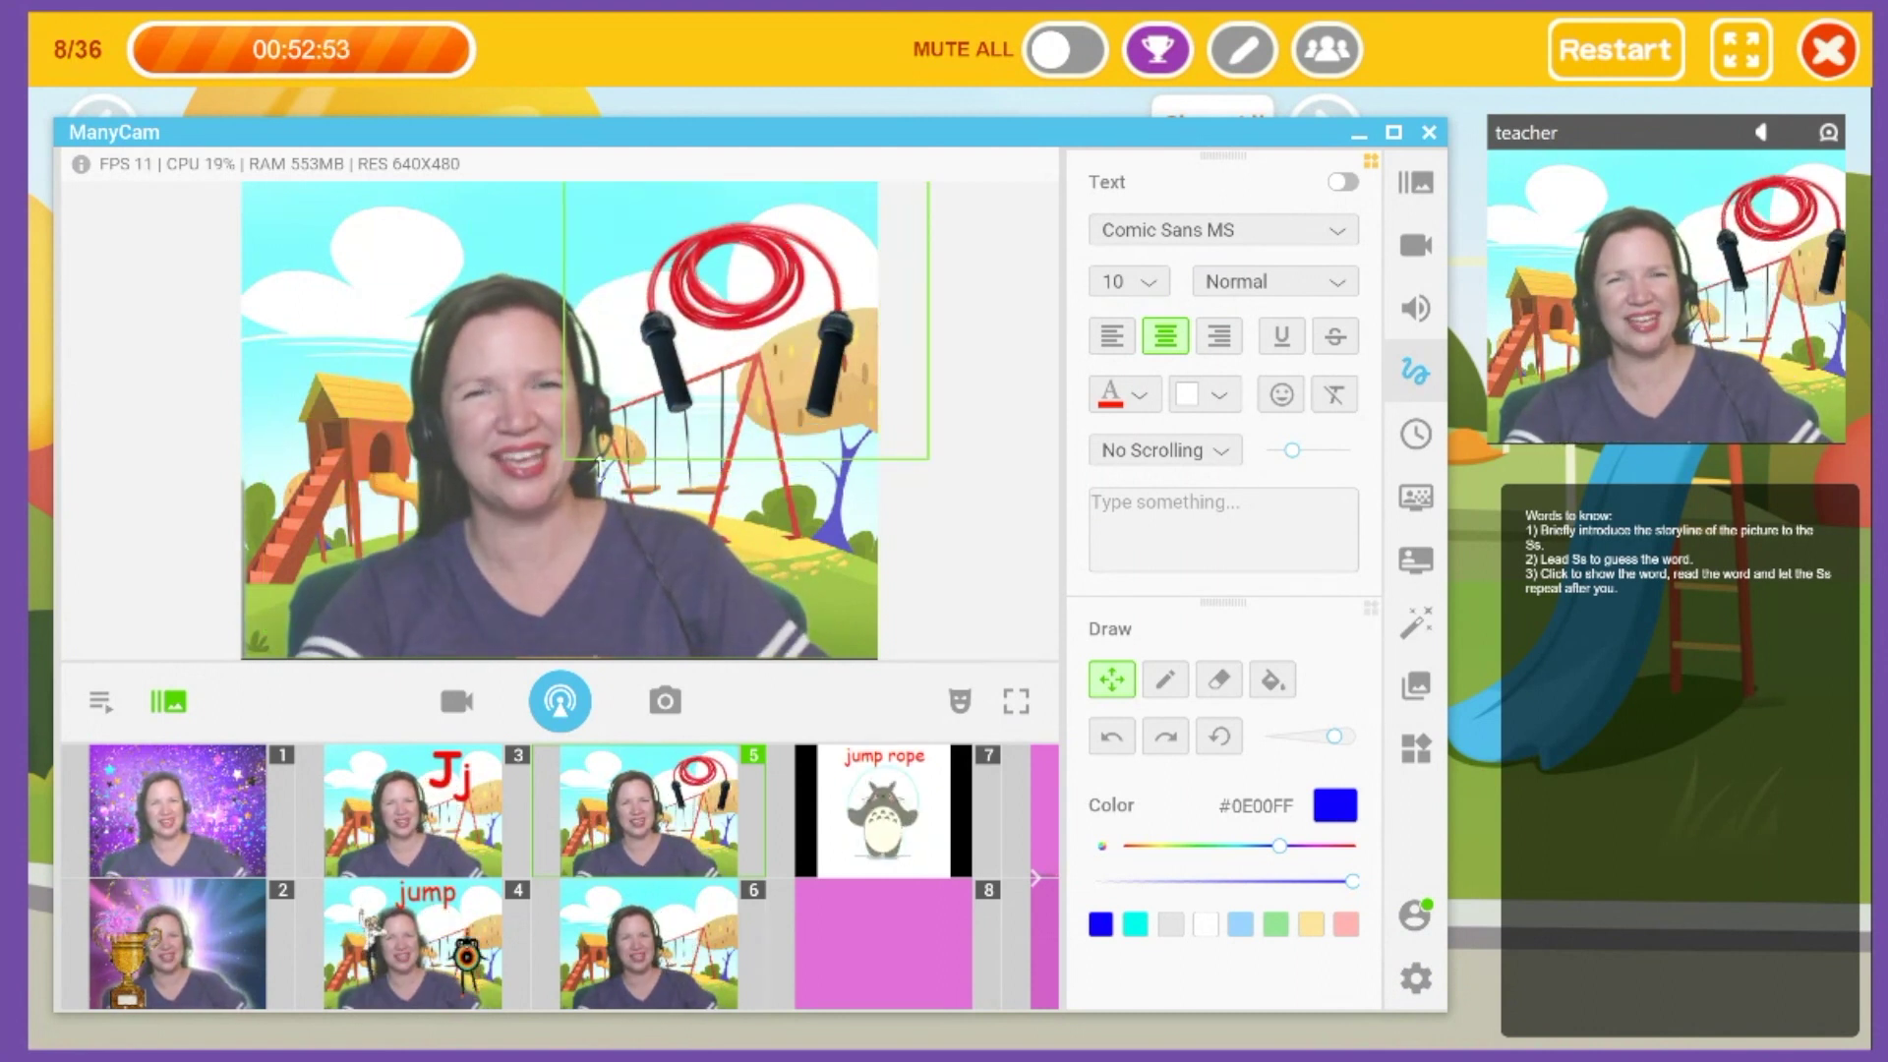
drag(565, 458, 590, 429)
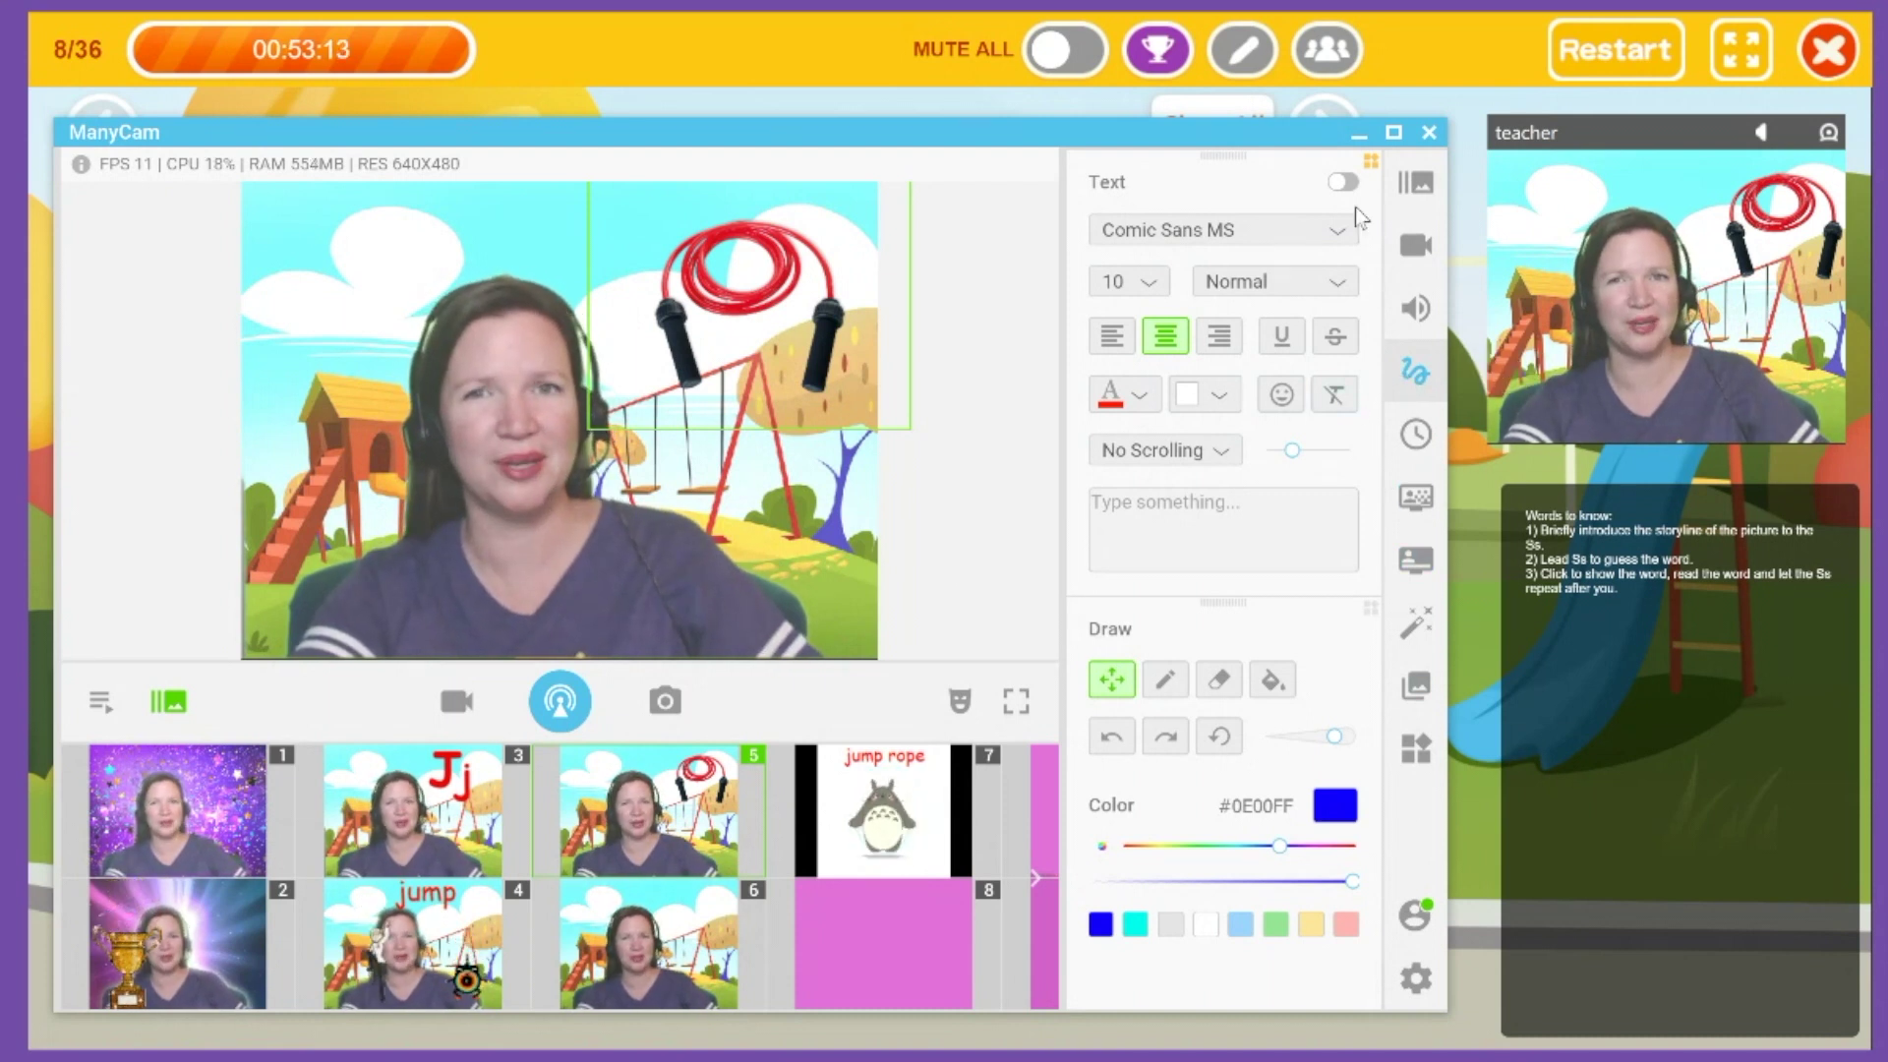
Step: Add the text caption 'jump rope' to the playground scene and bring the lesson back into view
click(1344, 182)
click(1200, 524)
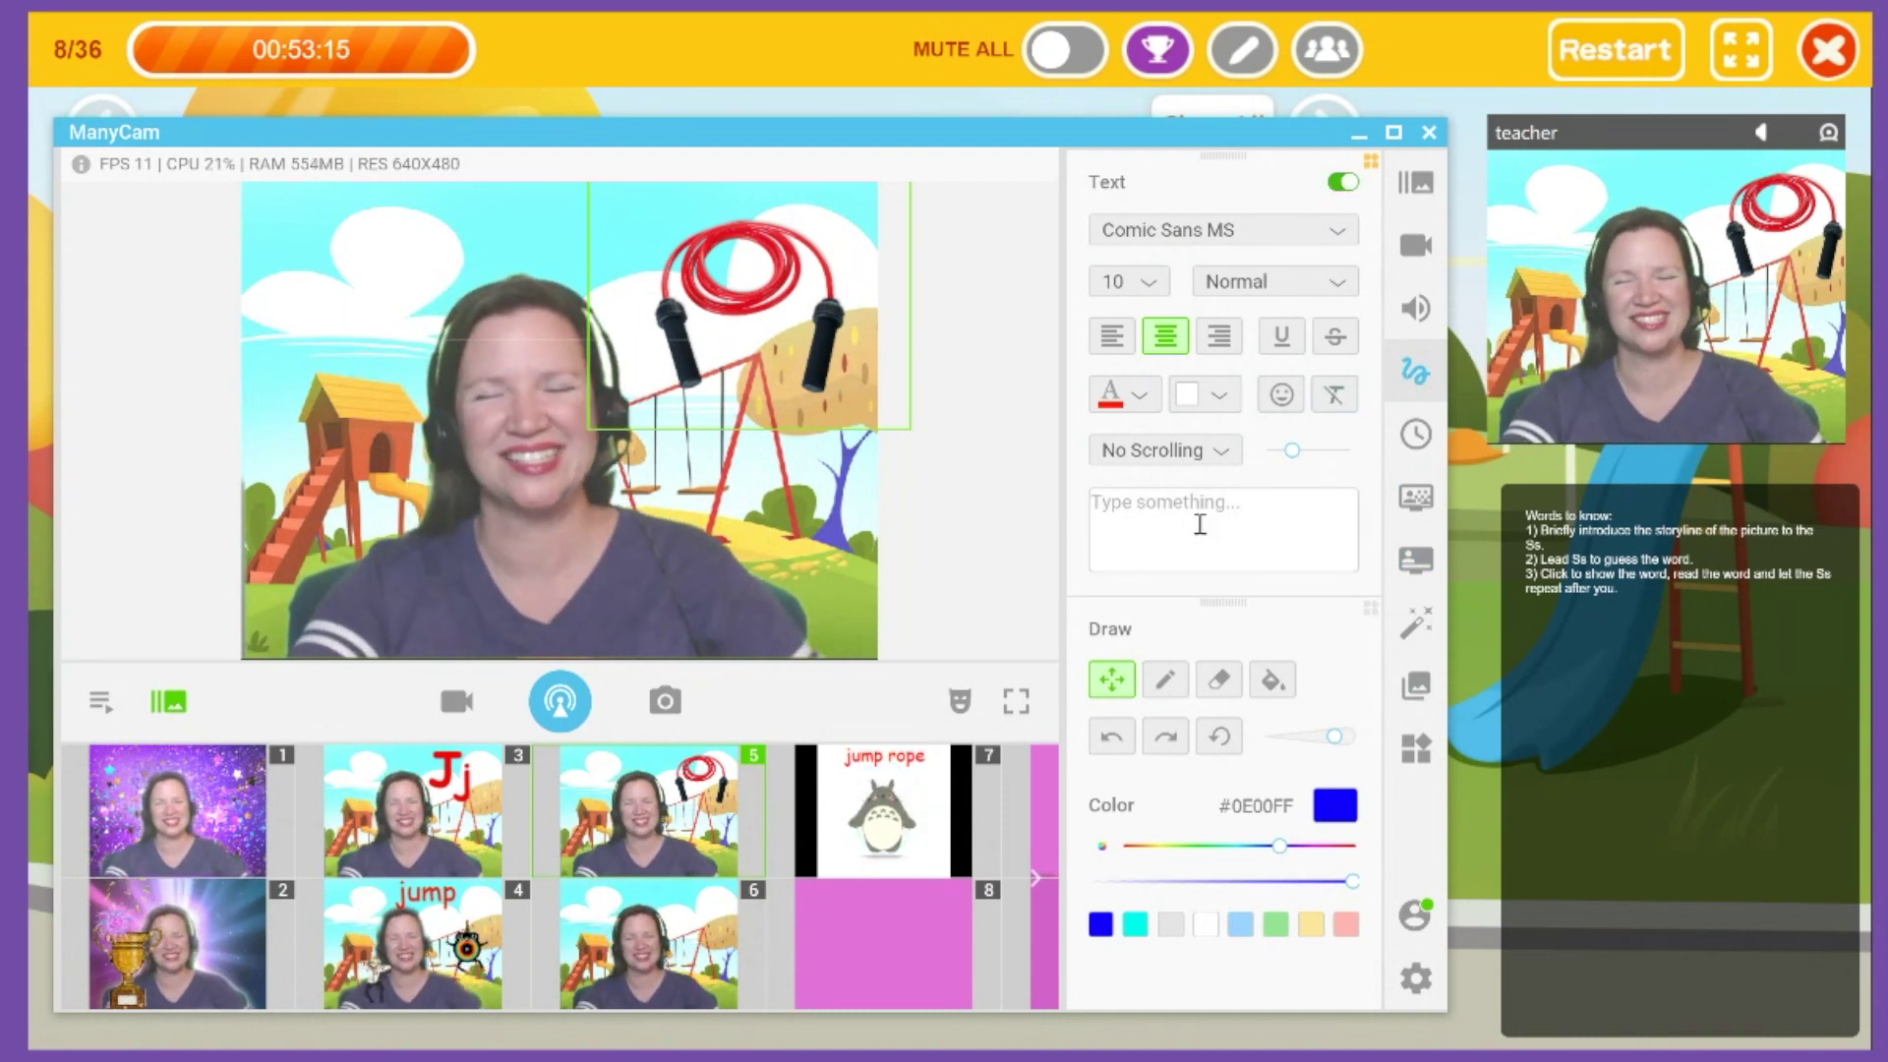
text(jump rope)
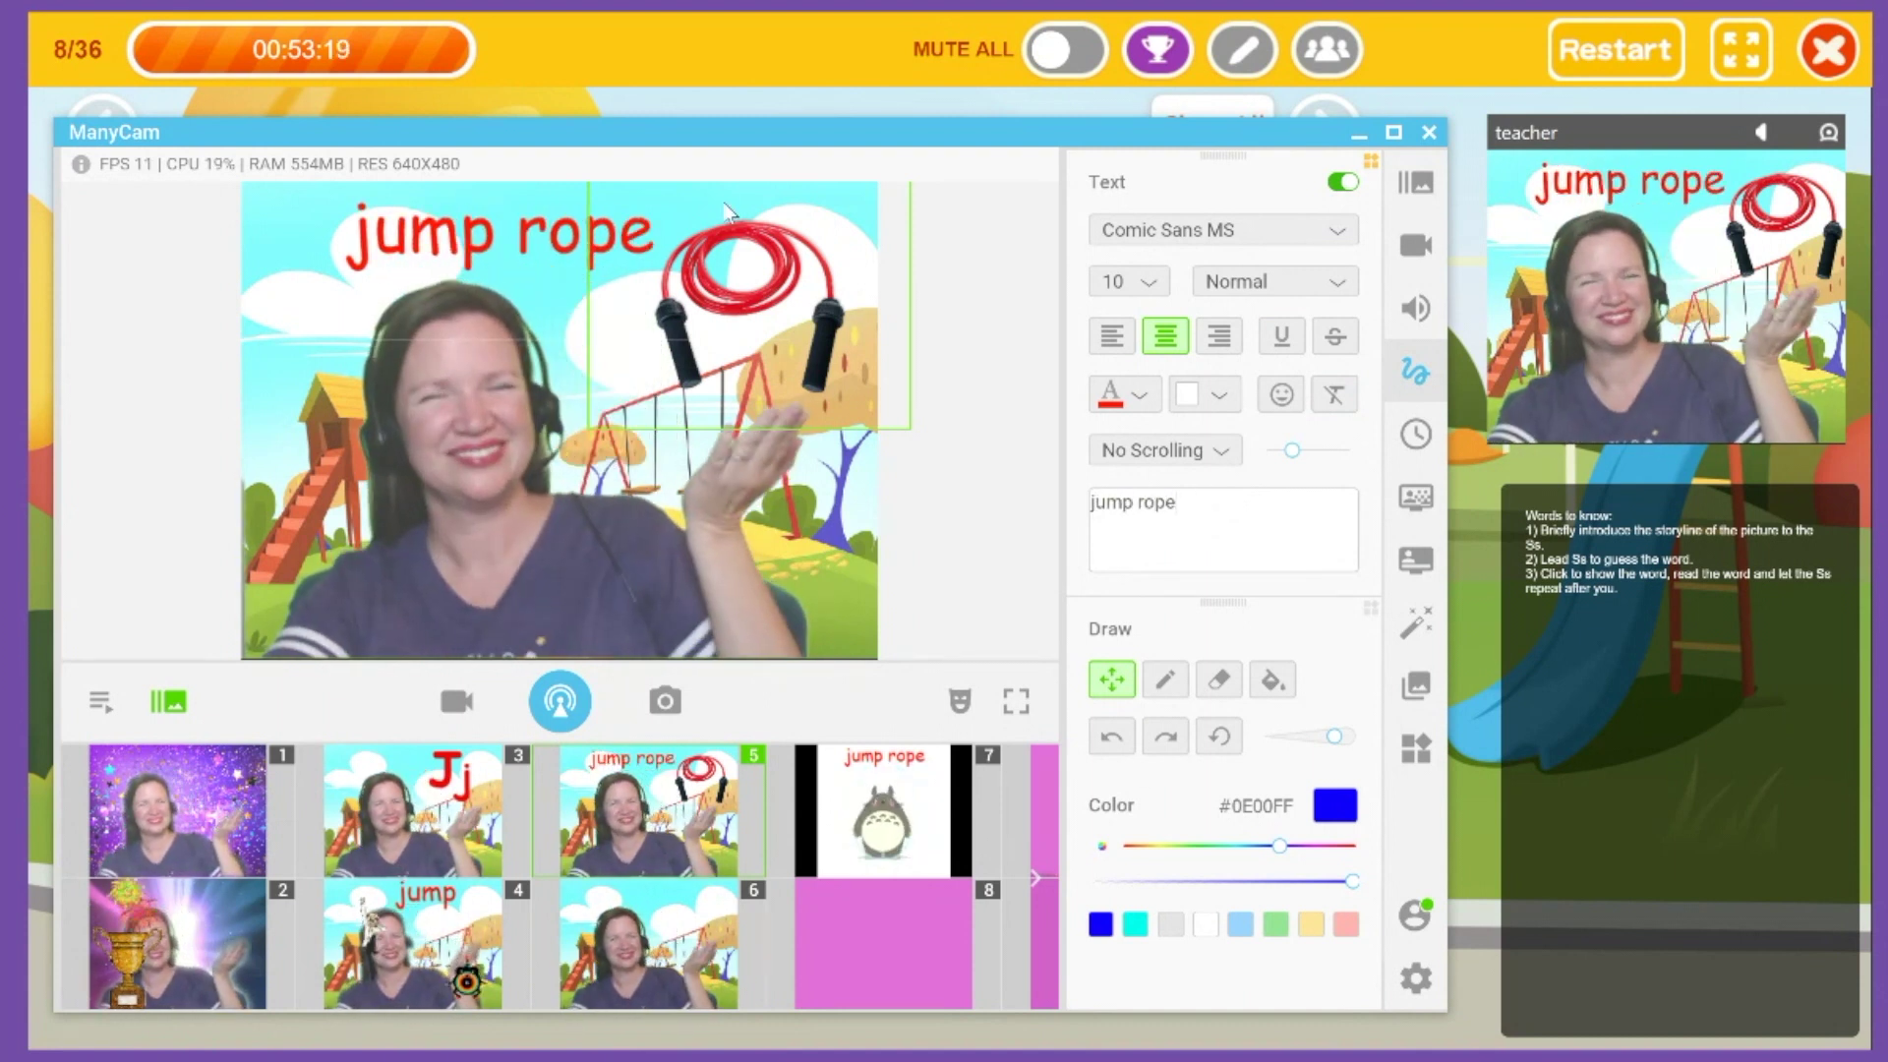
click(671, 55)
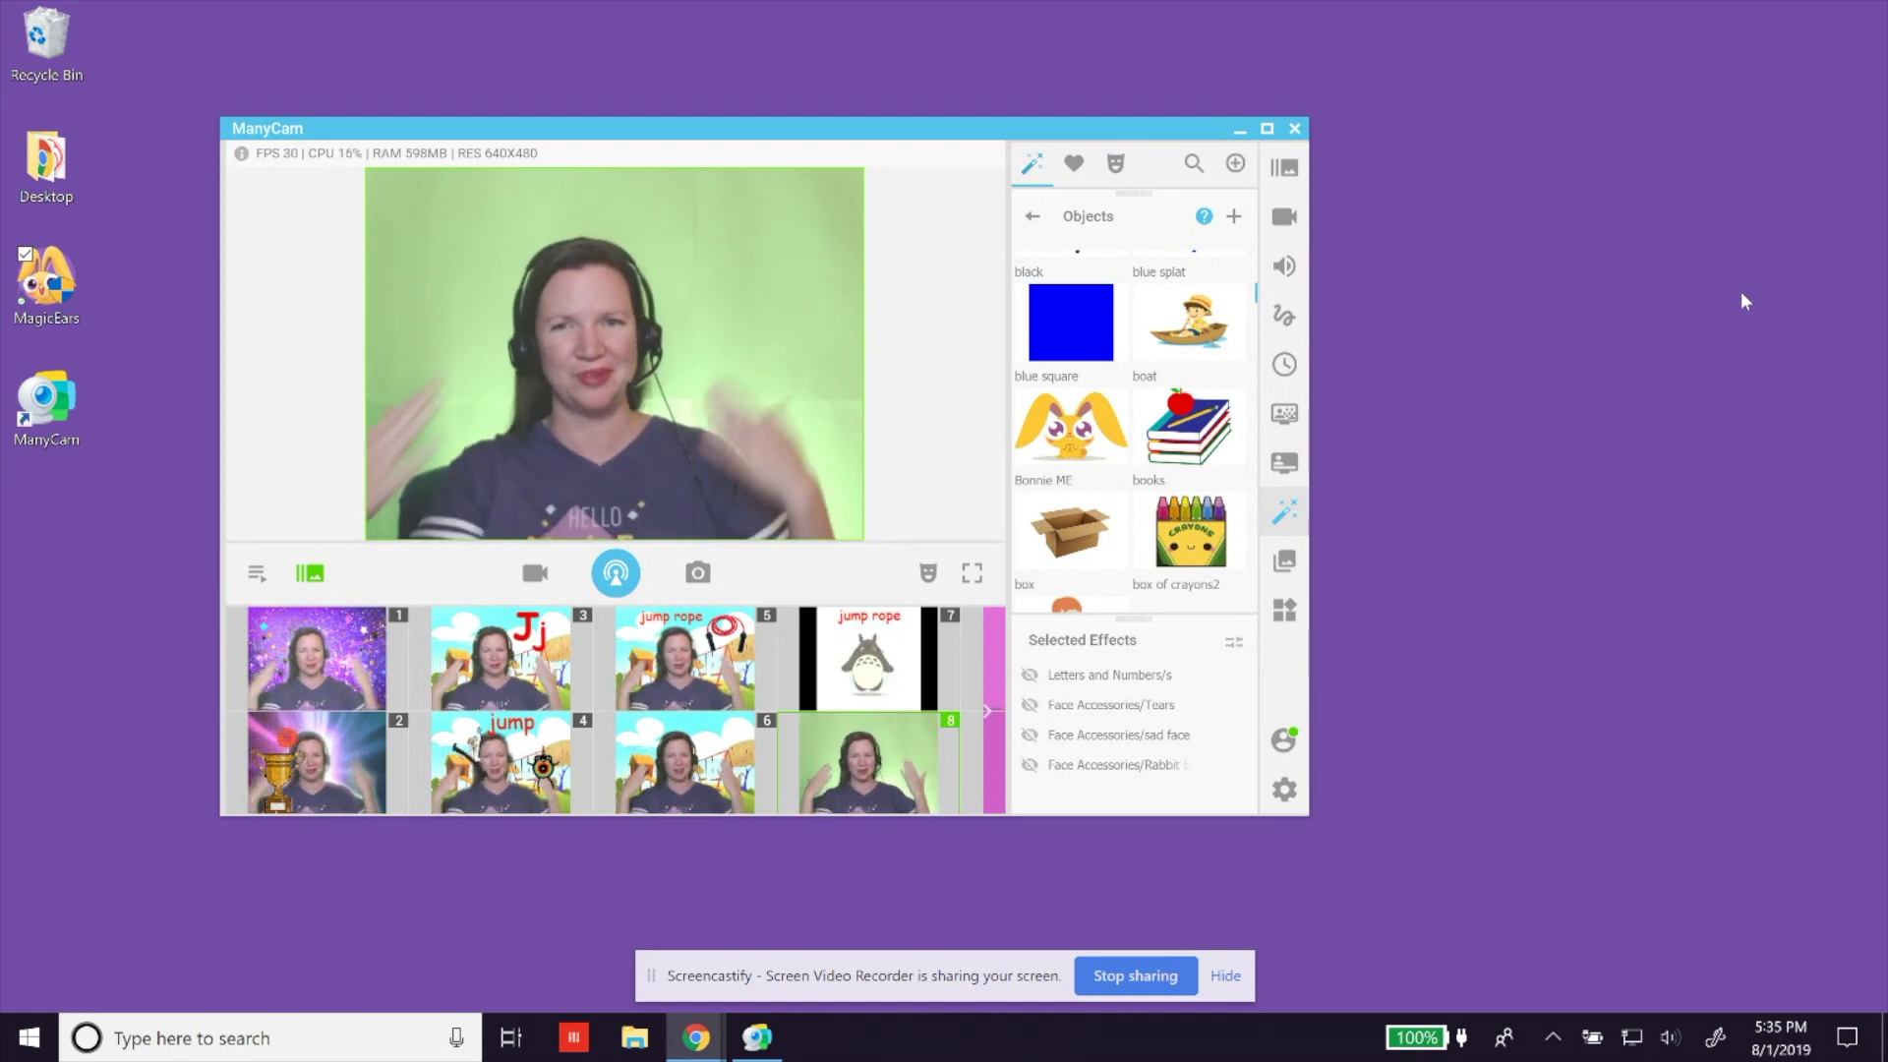
Step: Enable Chroma Key on preset 8 and sample the green backdrop to key it out to black
click(1284, 421)
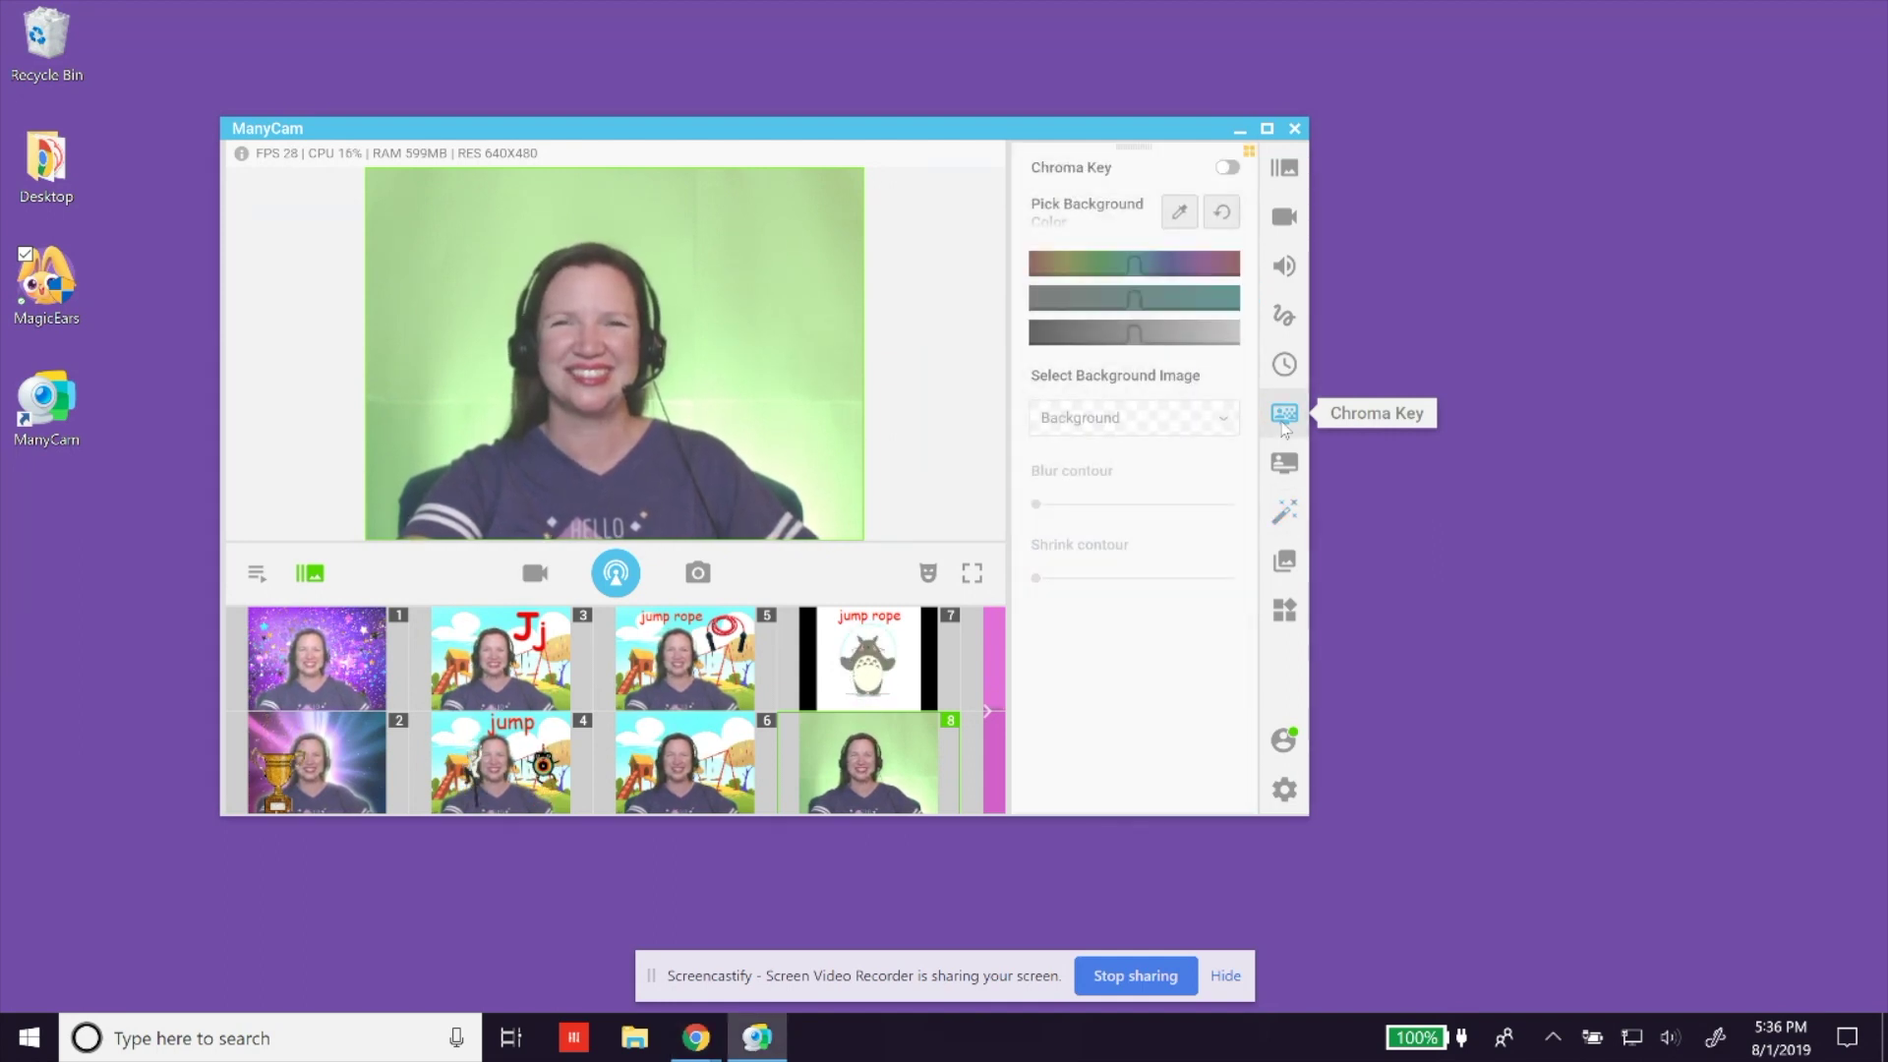
click(1227, 169)
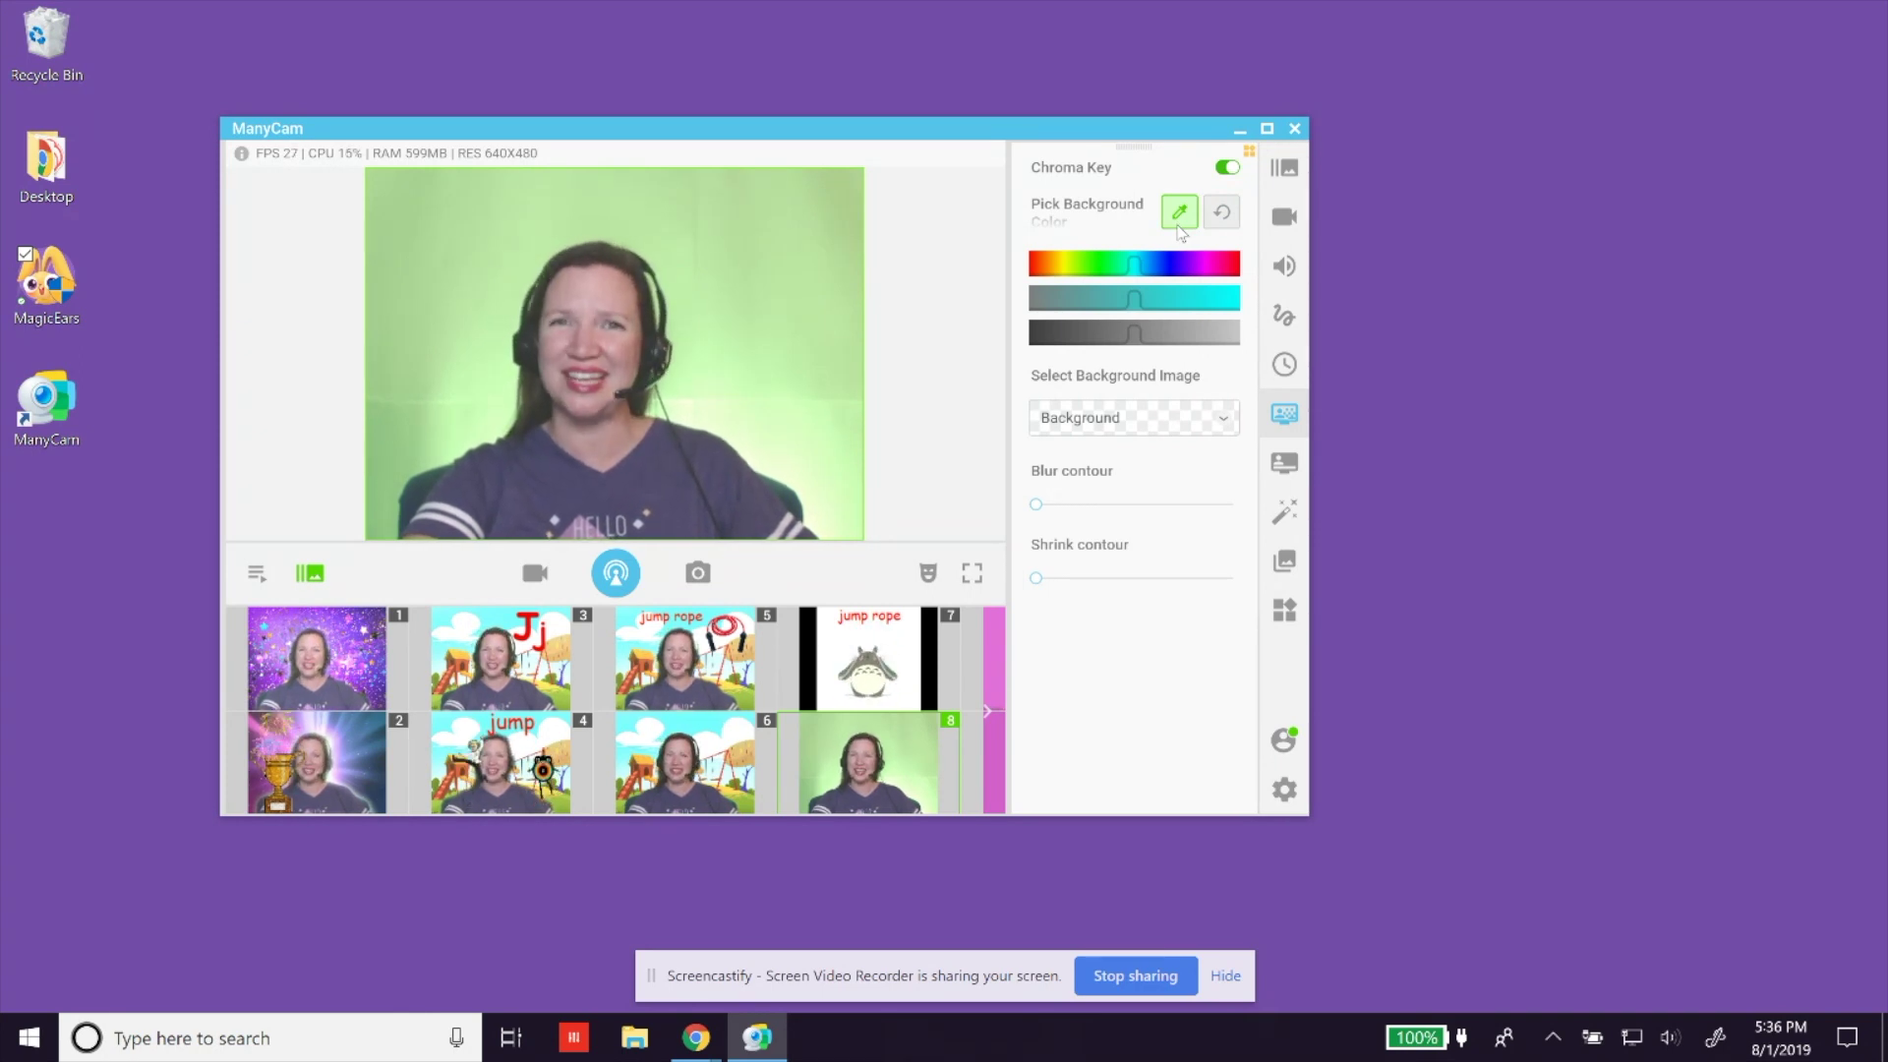
click(770, 252)
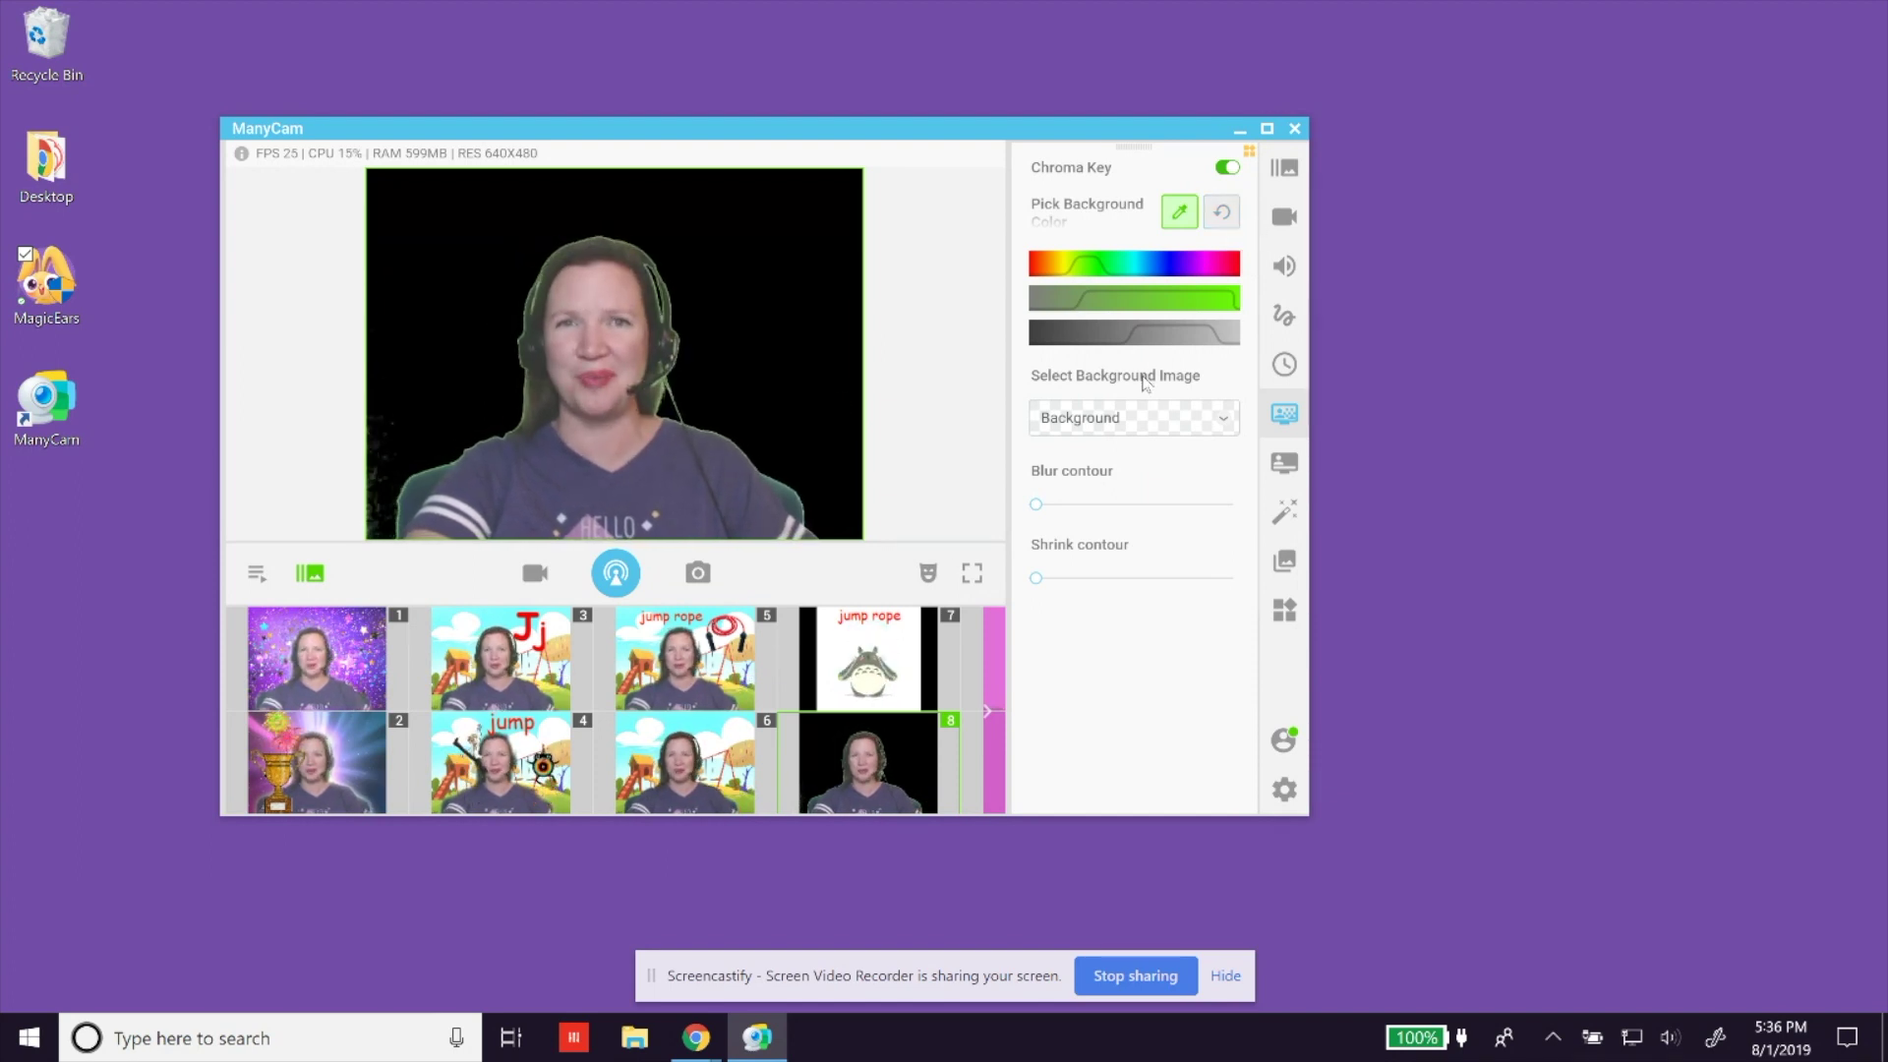
Step: Try Background 1 and Background 2 behind the presenter, then choose Custom background
click(1199, 423)
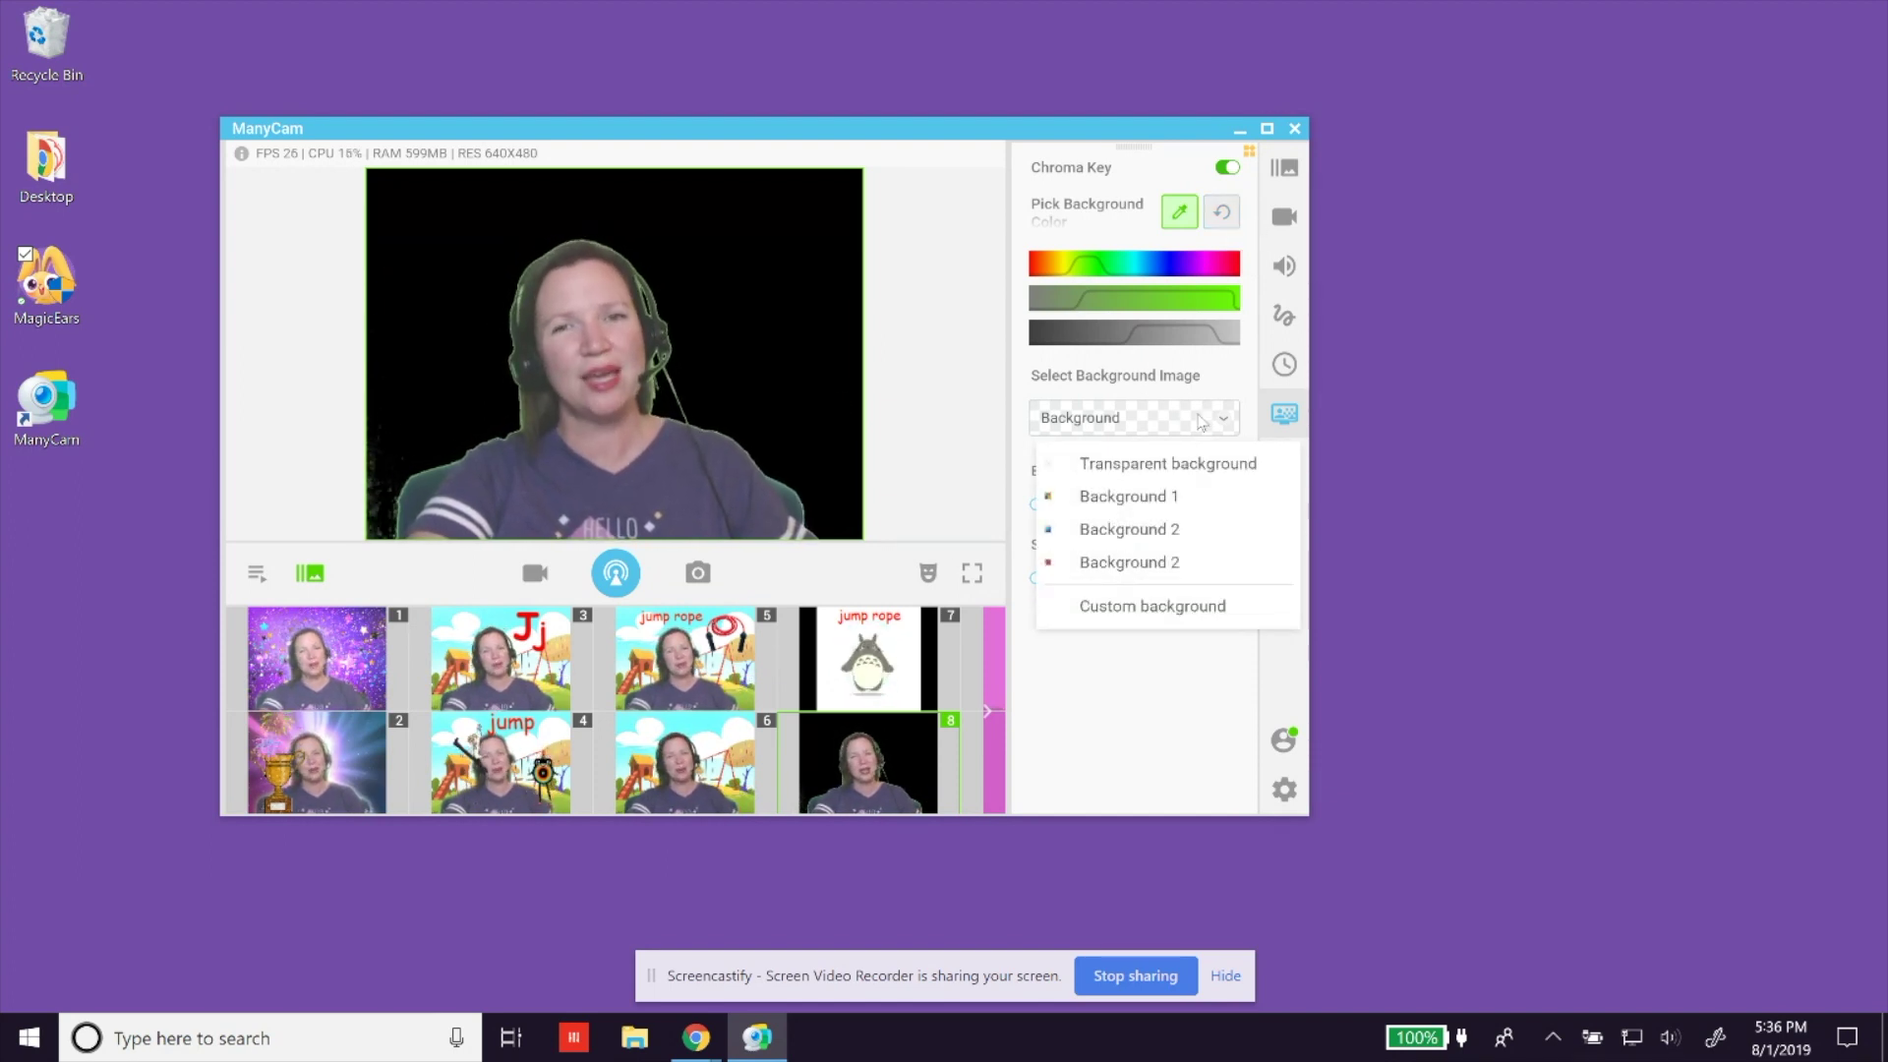
click(1167, 498)
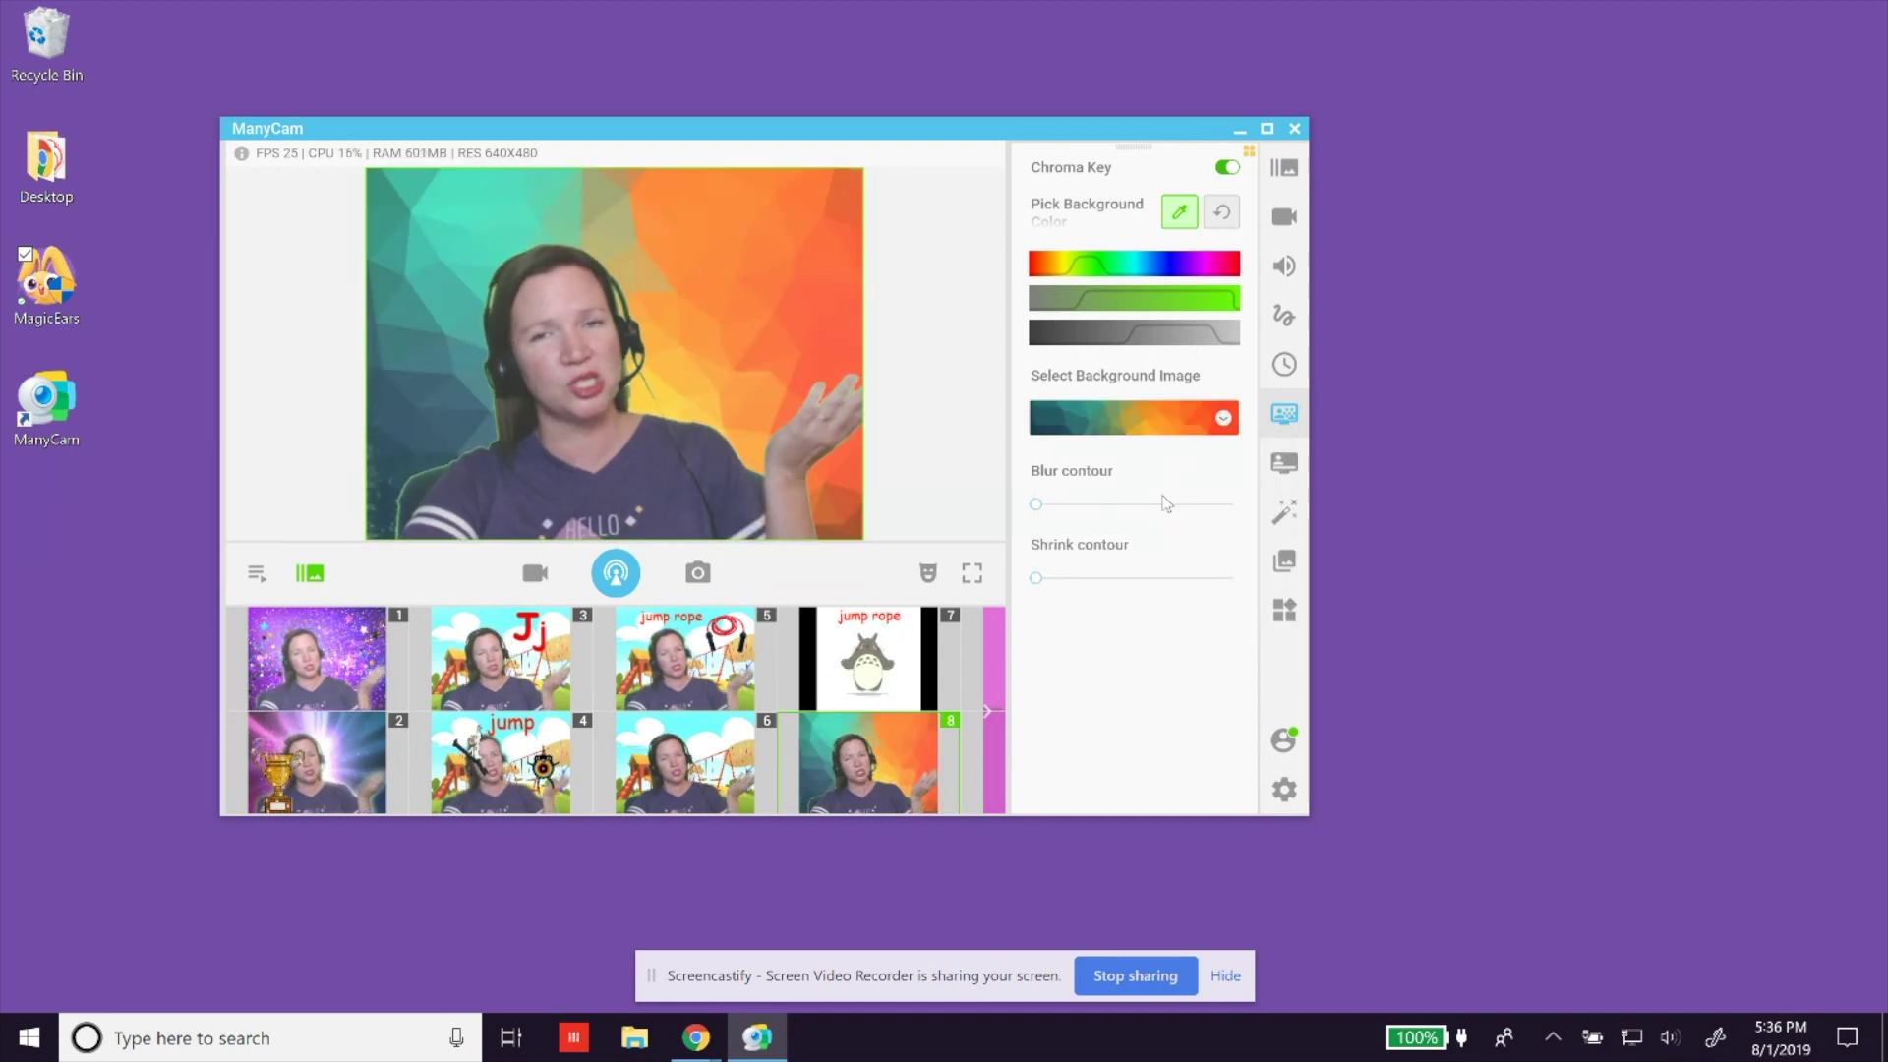
click(1183, 425)
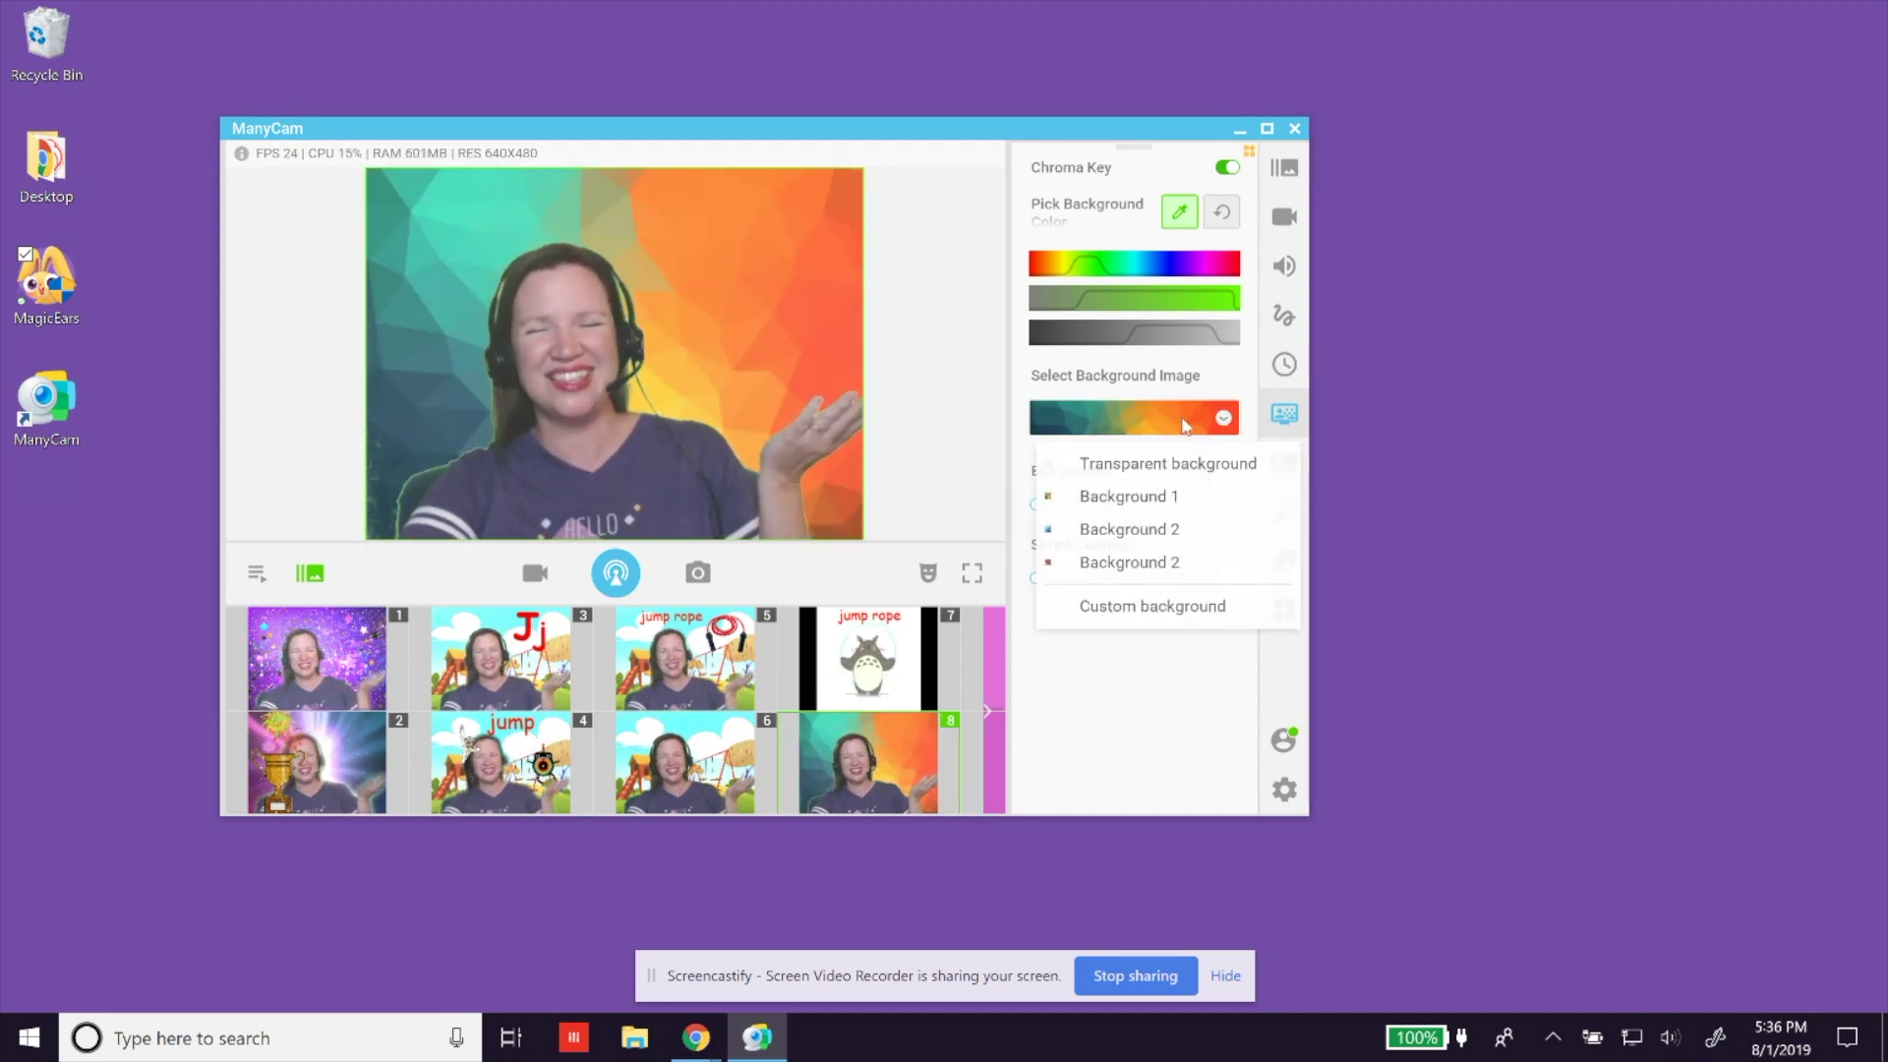
click(1182, 528)
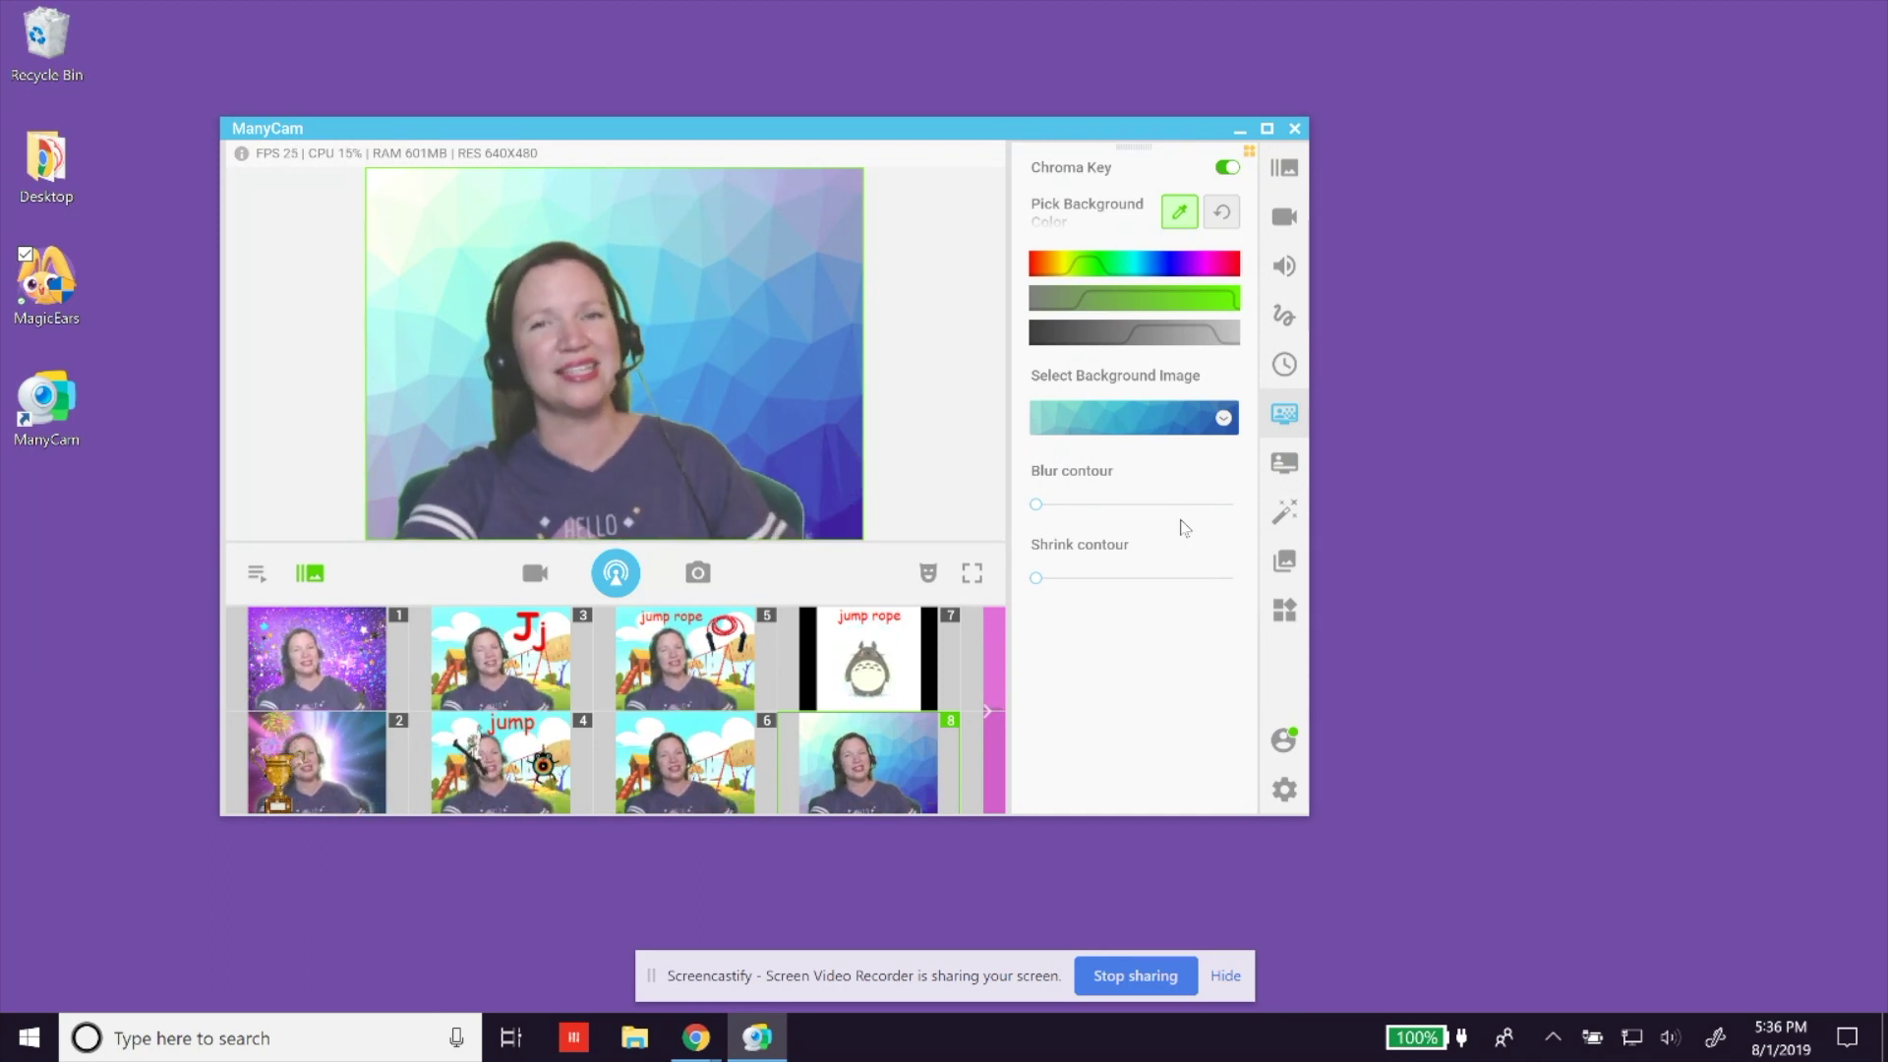
click(1196, 432)
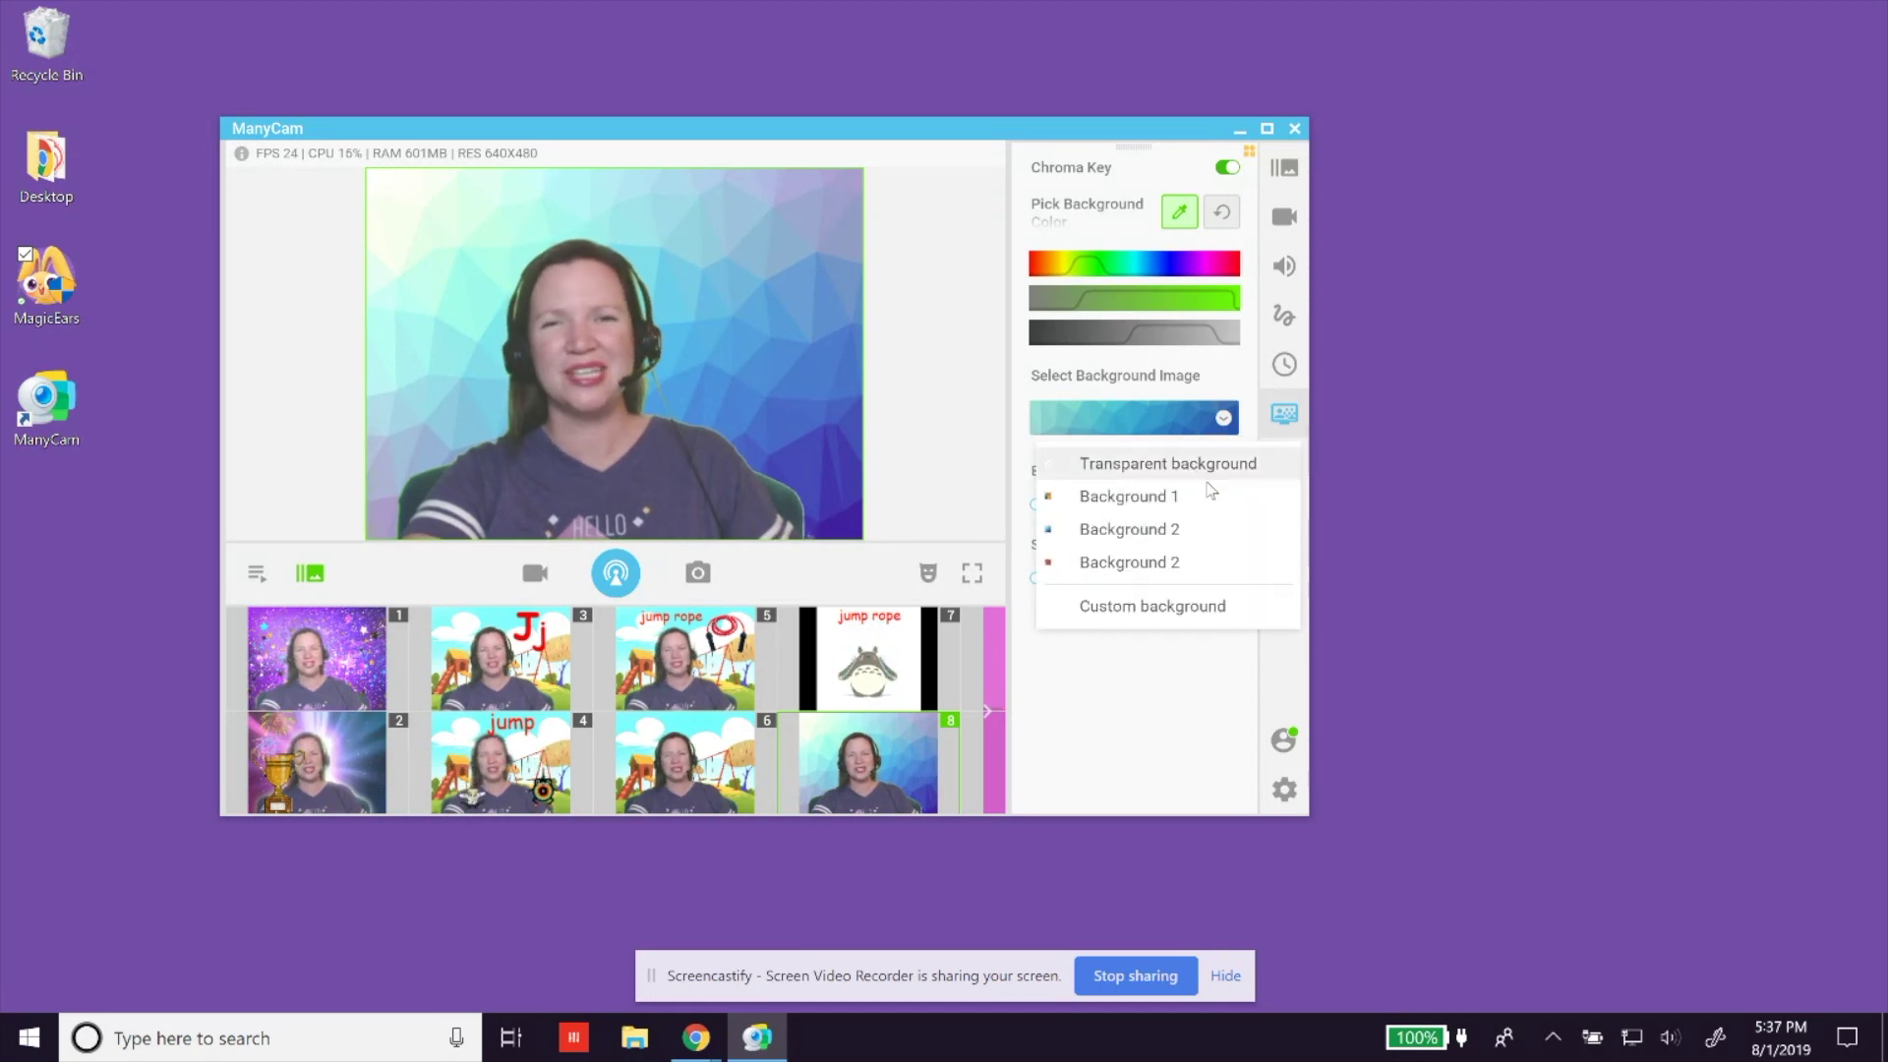
click(1198, 619)
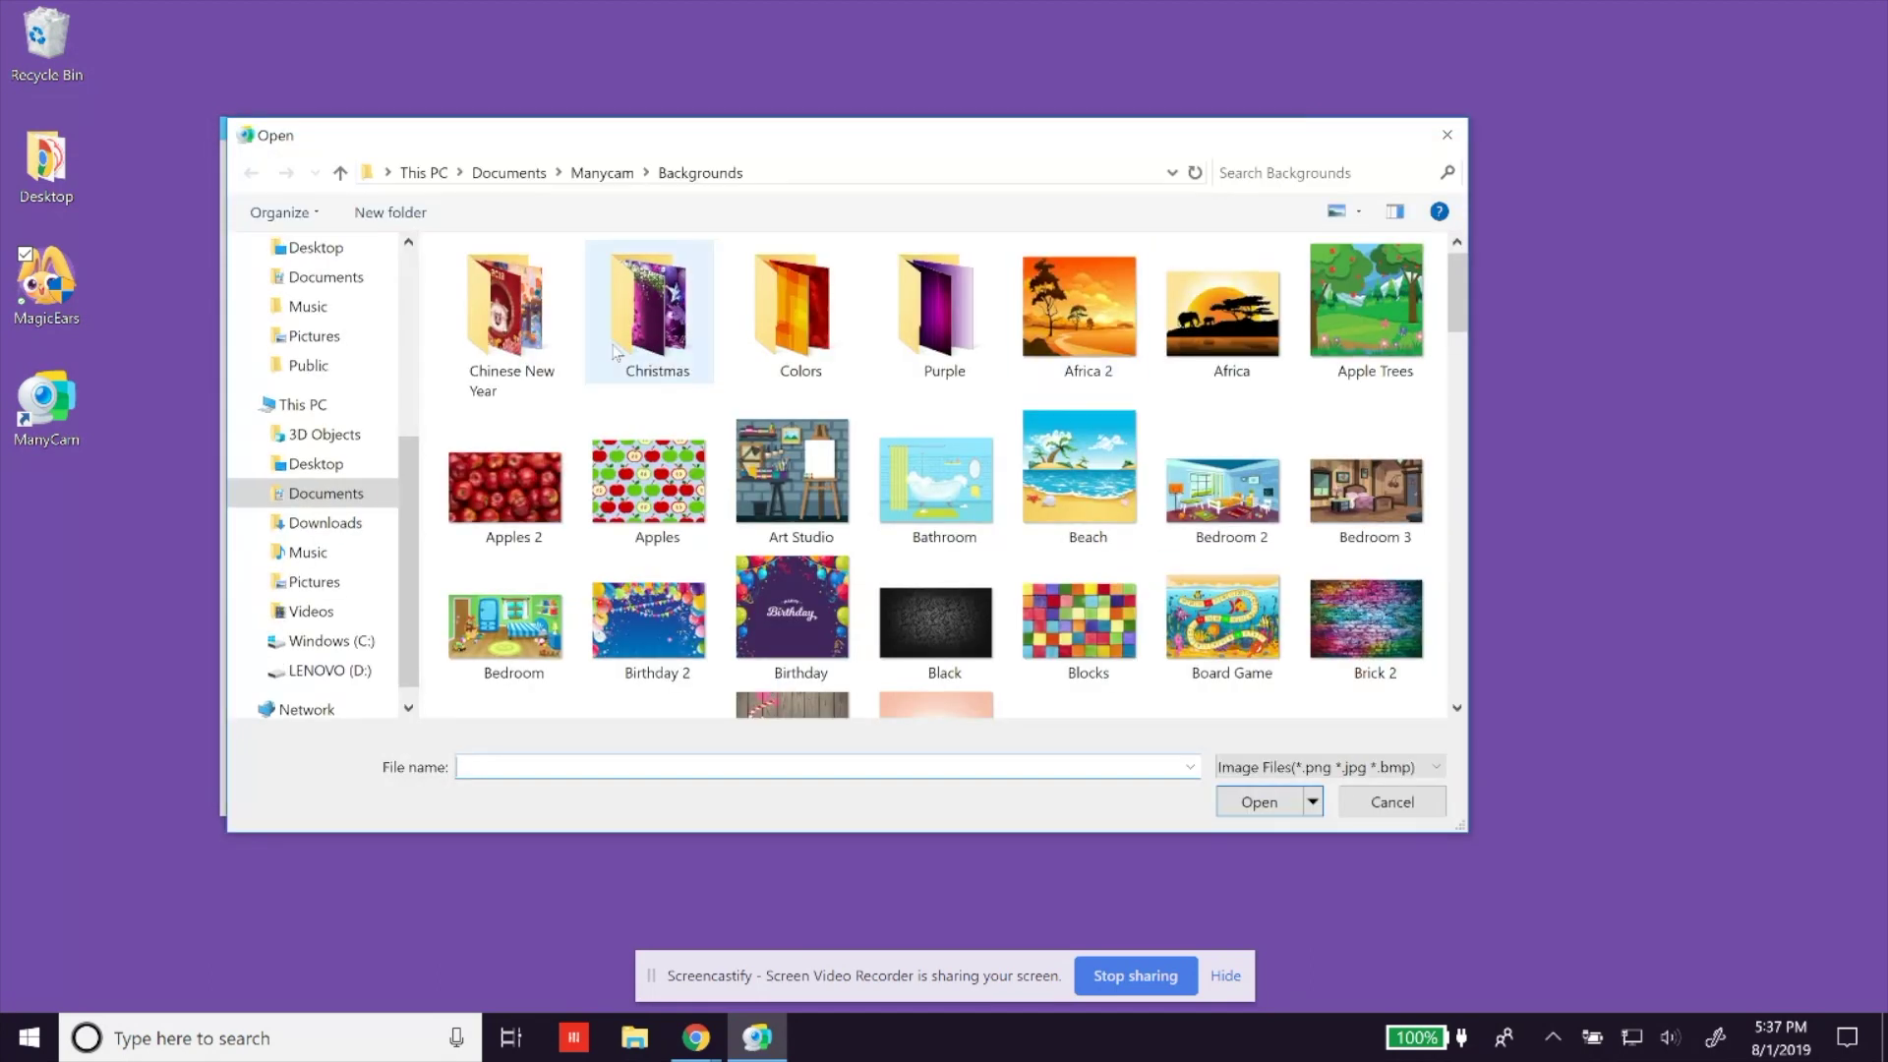
Step: Pick the Playground picture in the Open dialog and apply it as the background
drag(1457, 310, 1480, 550)
click(1384, 427)
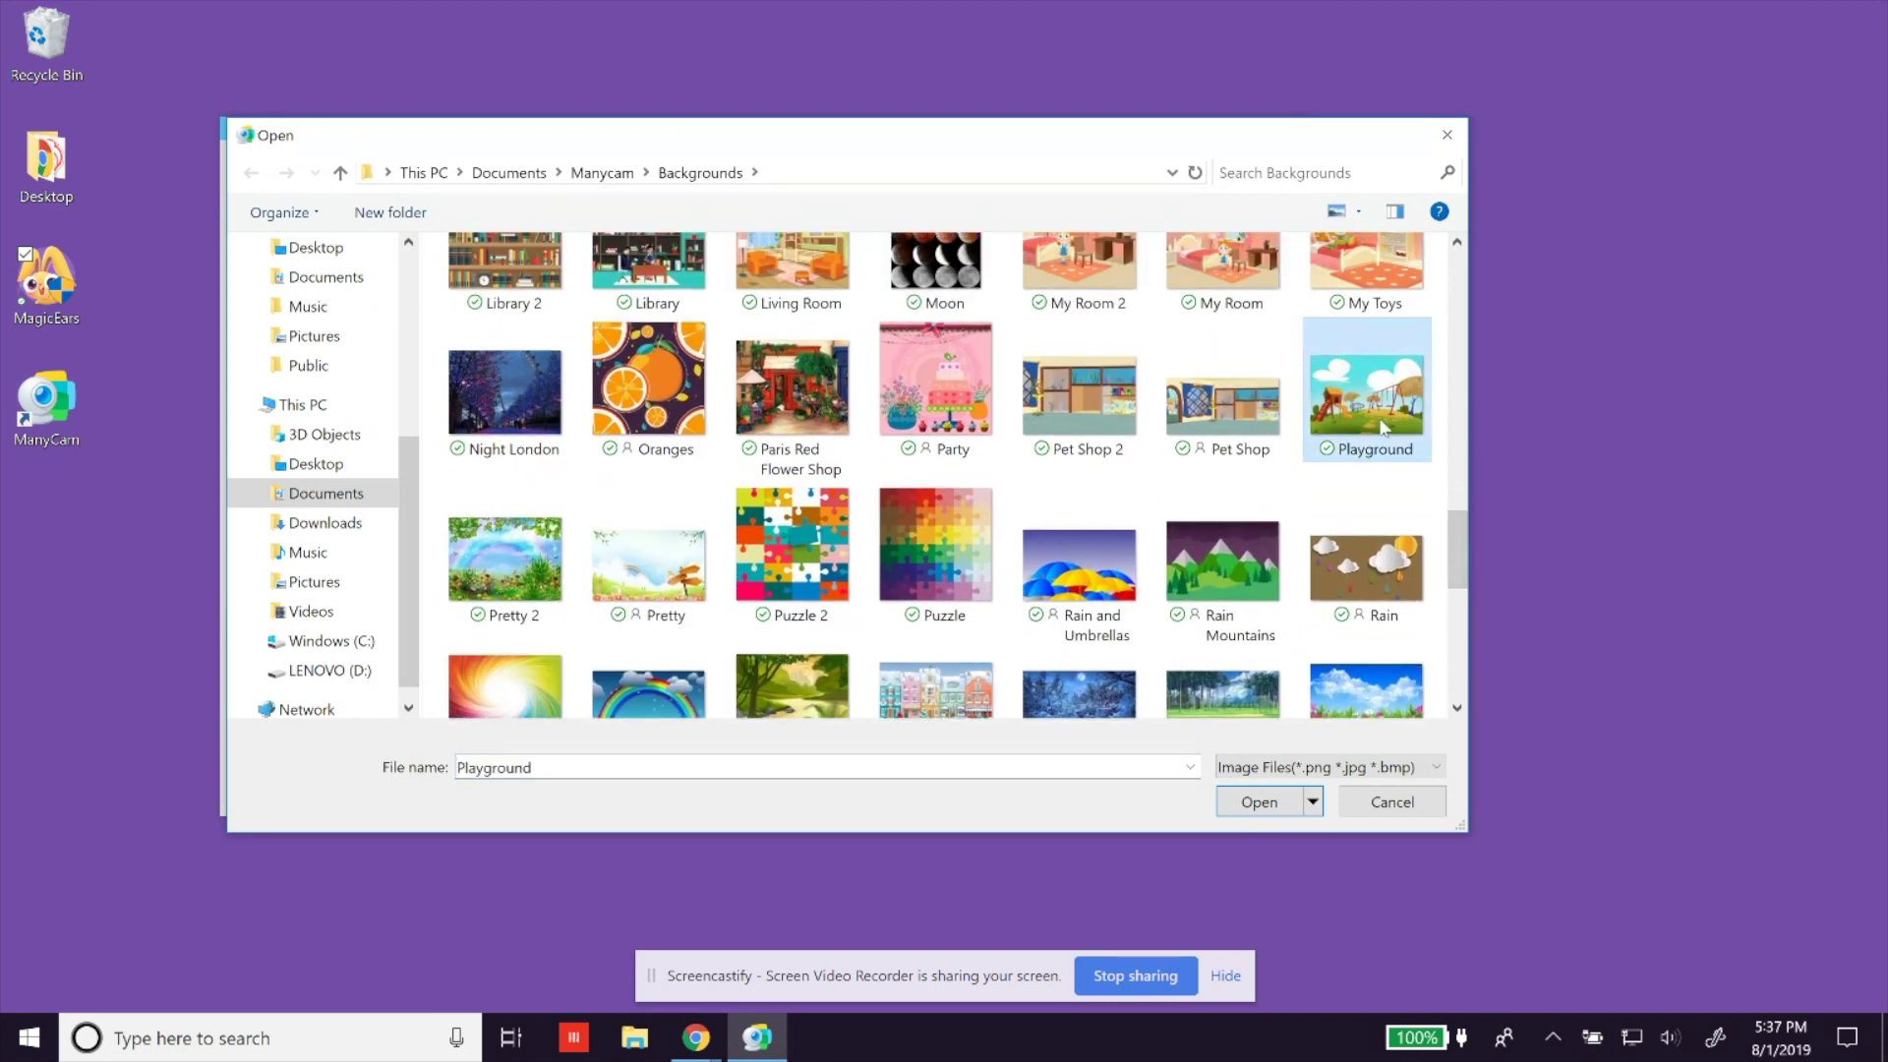
click(1258, 802)
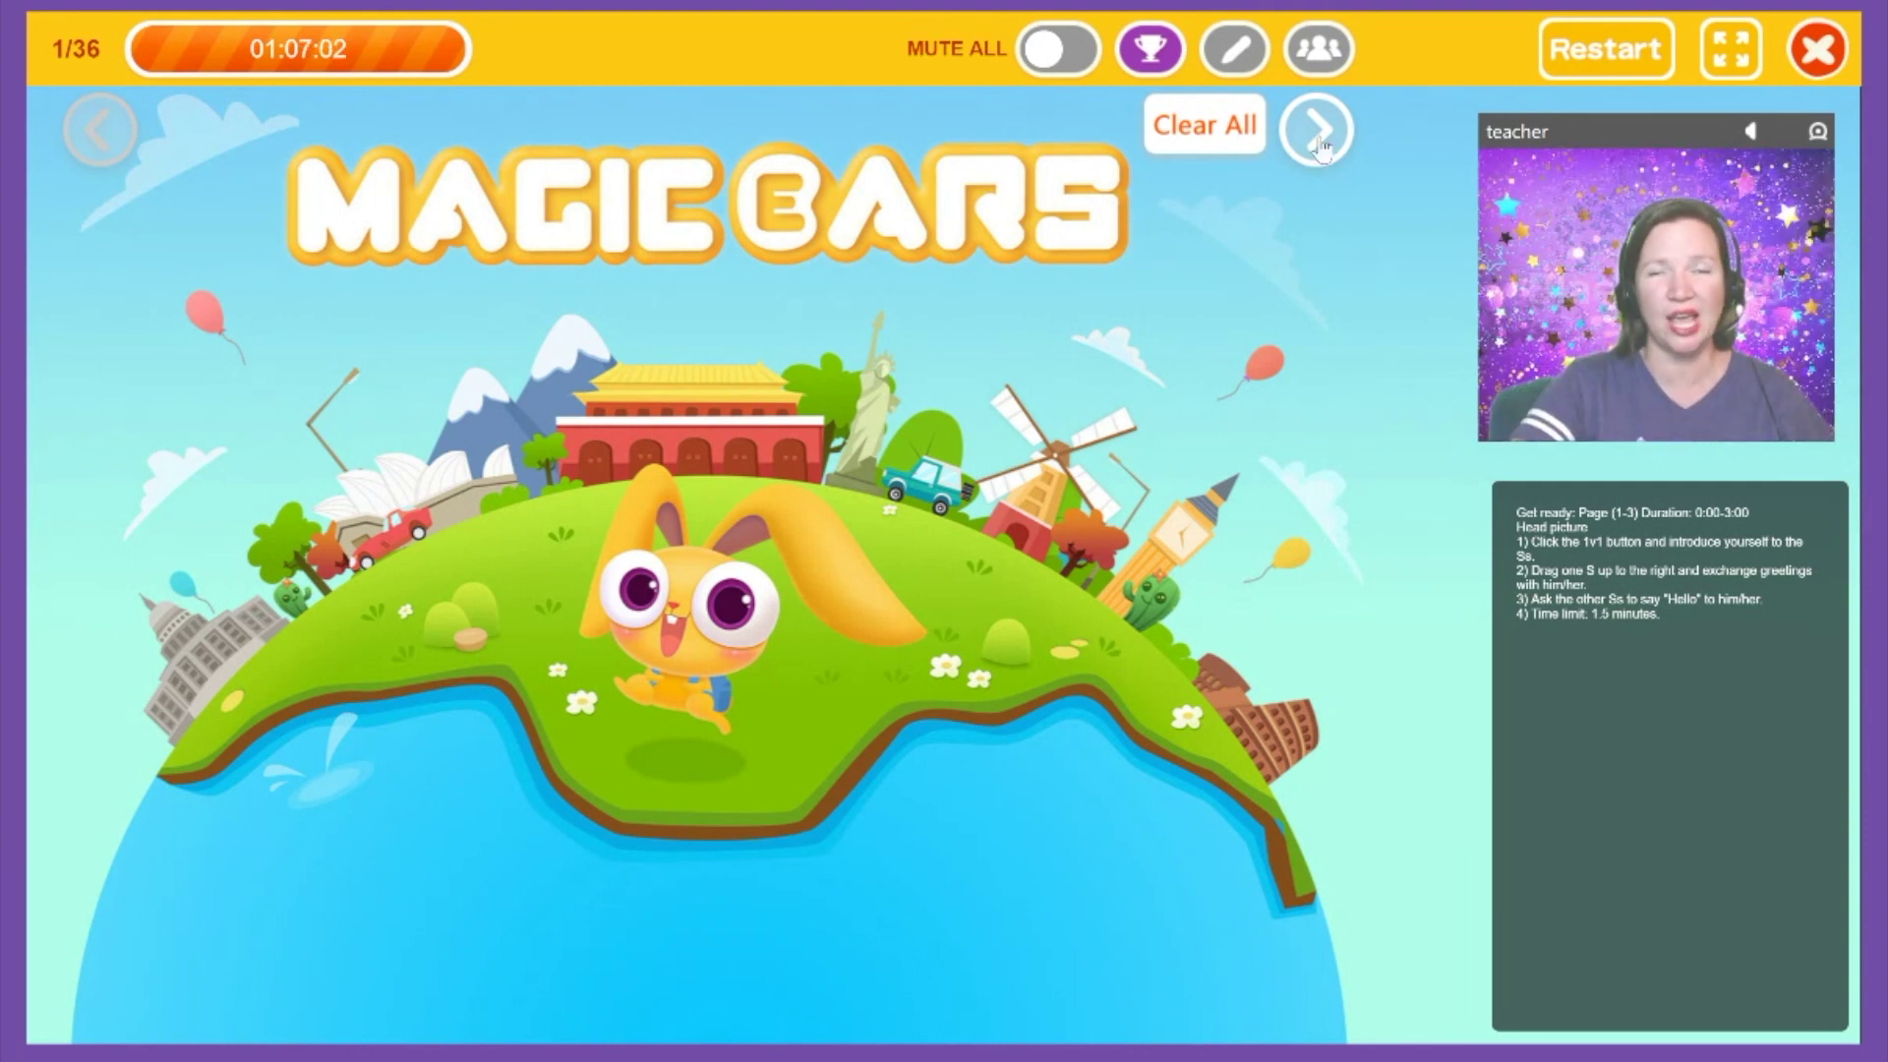
Step: Advance the lesson through slides 1–8, revealing the jump word card on the way
click(1320, 144)
click(1320, 143)
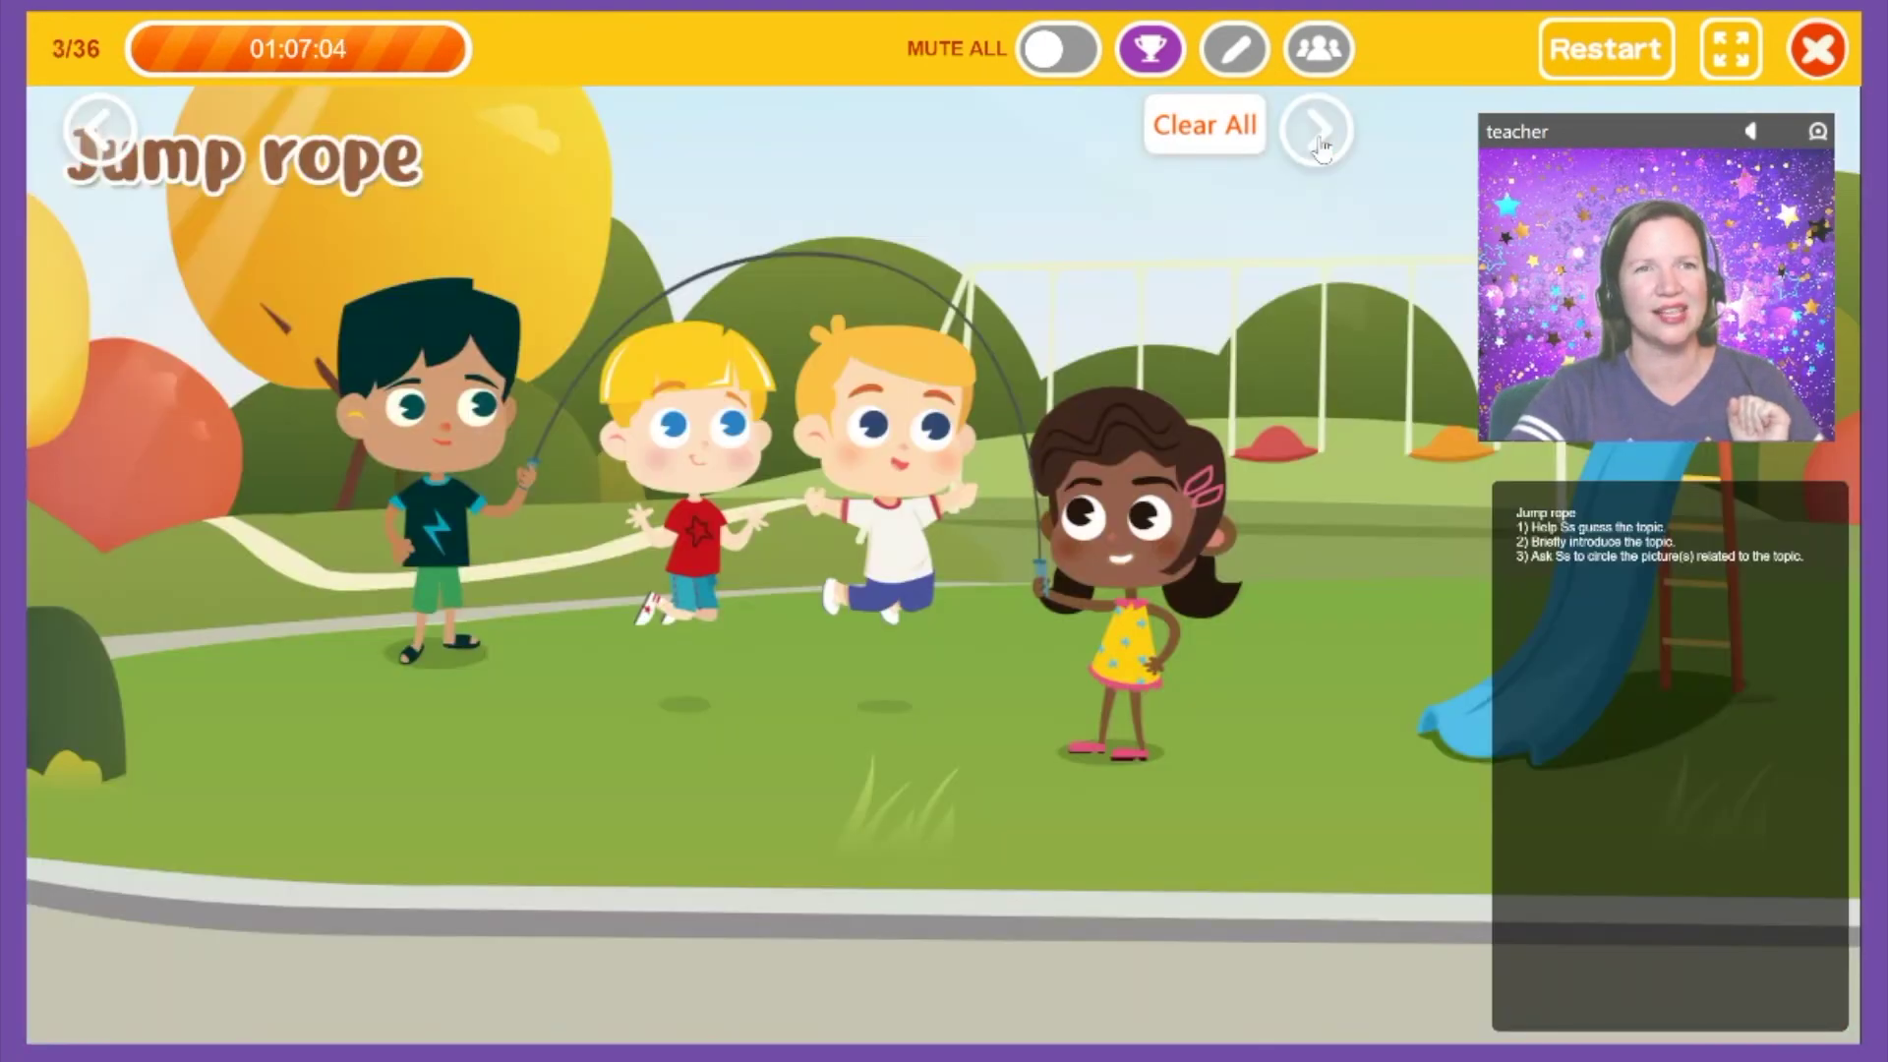
click(1320, 143)
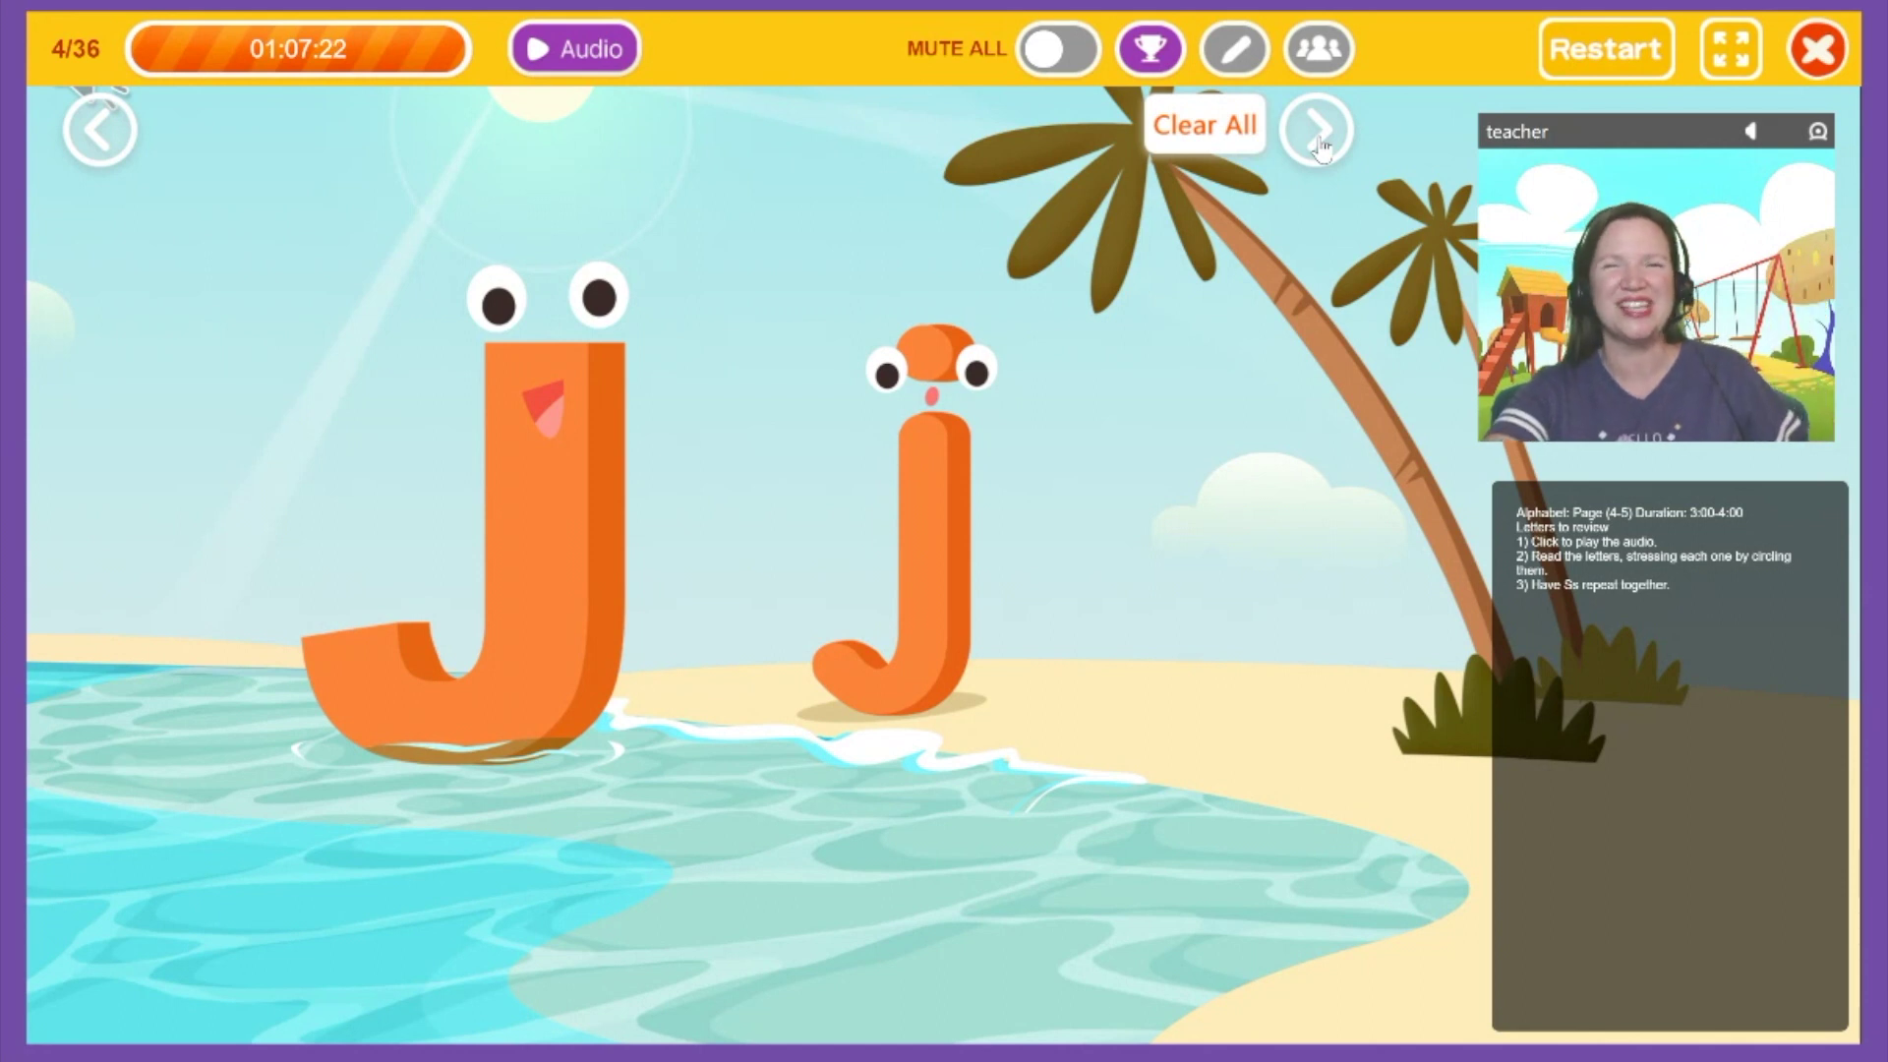
click(1318, 130)
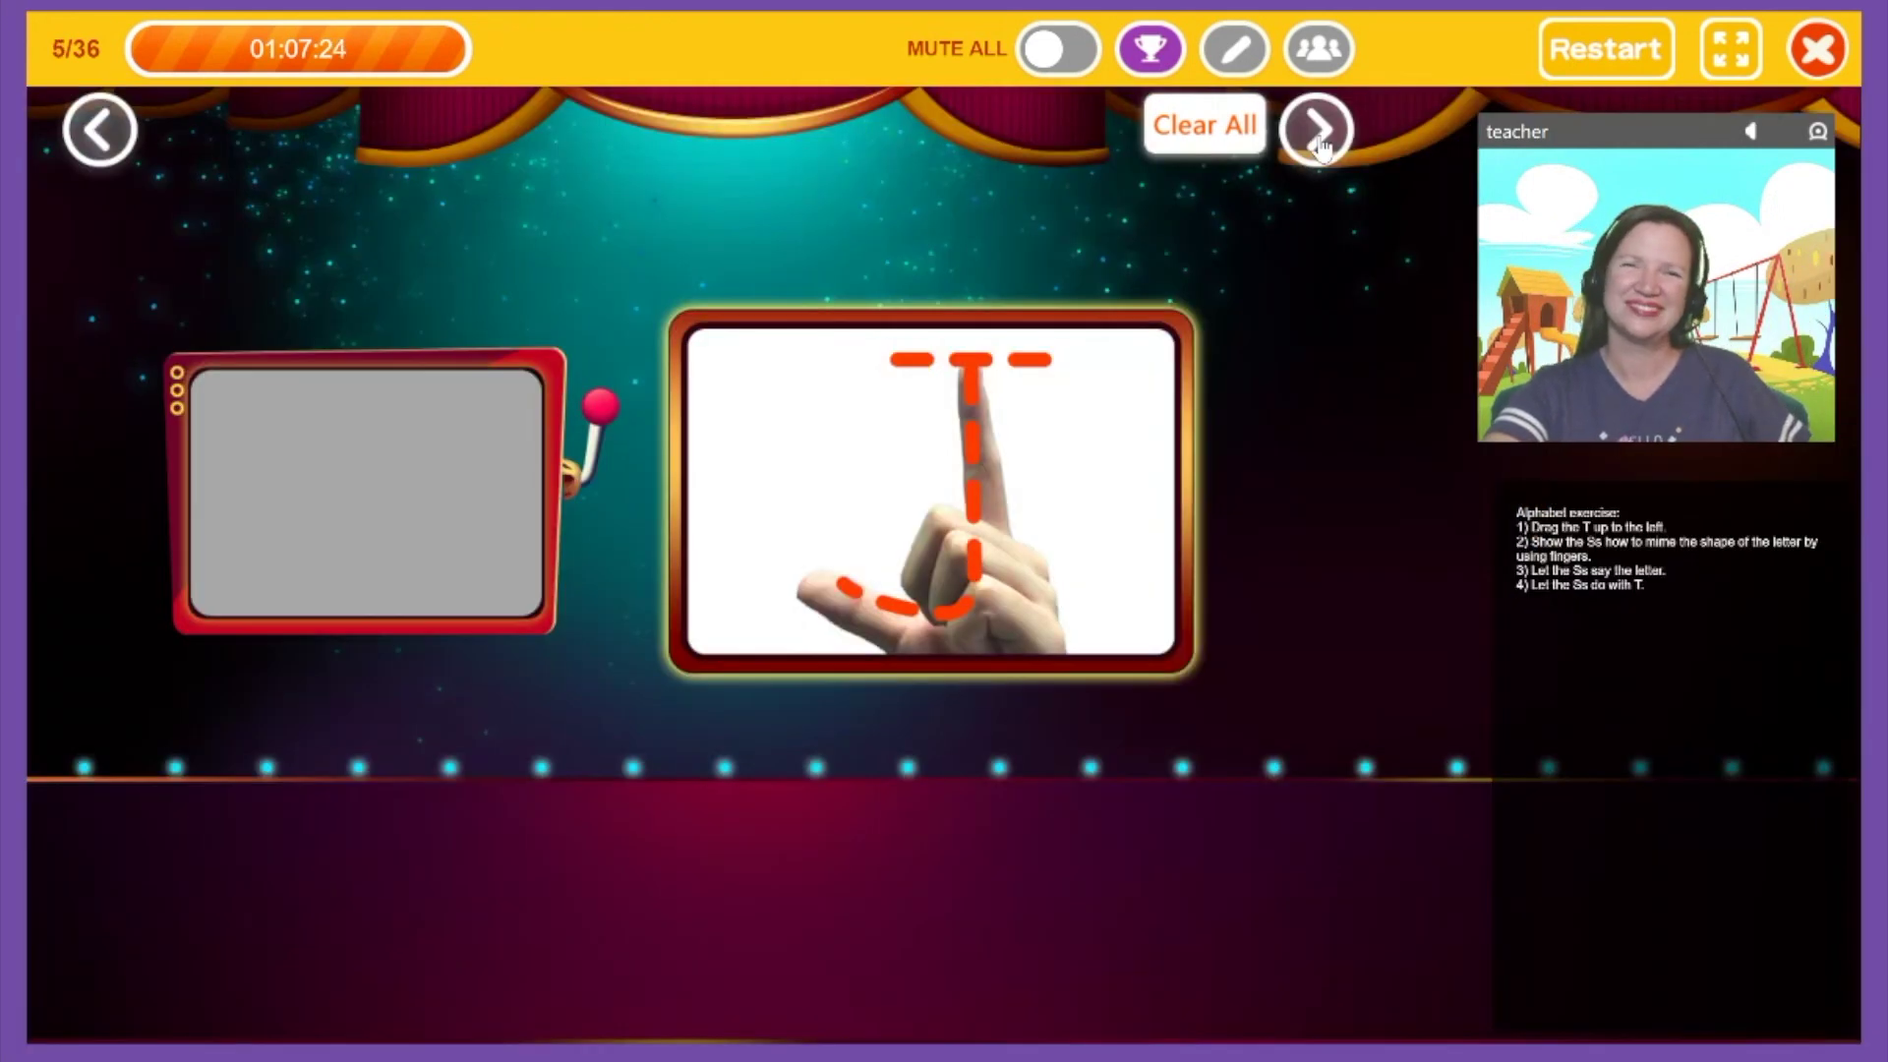
click(1319, 138)
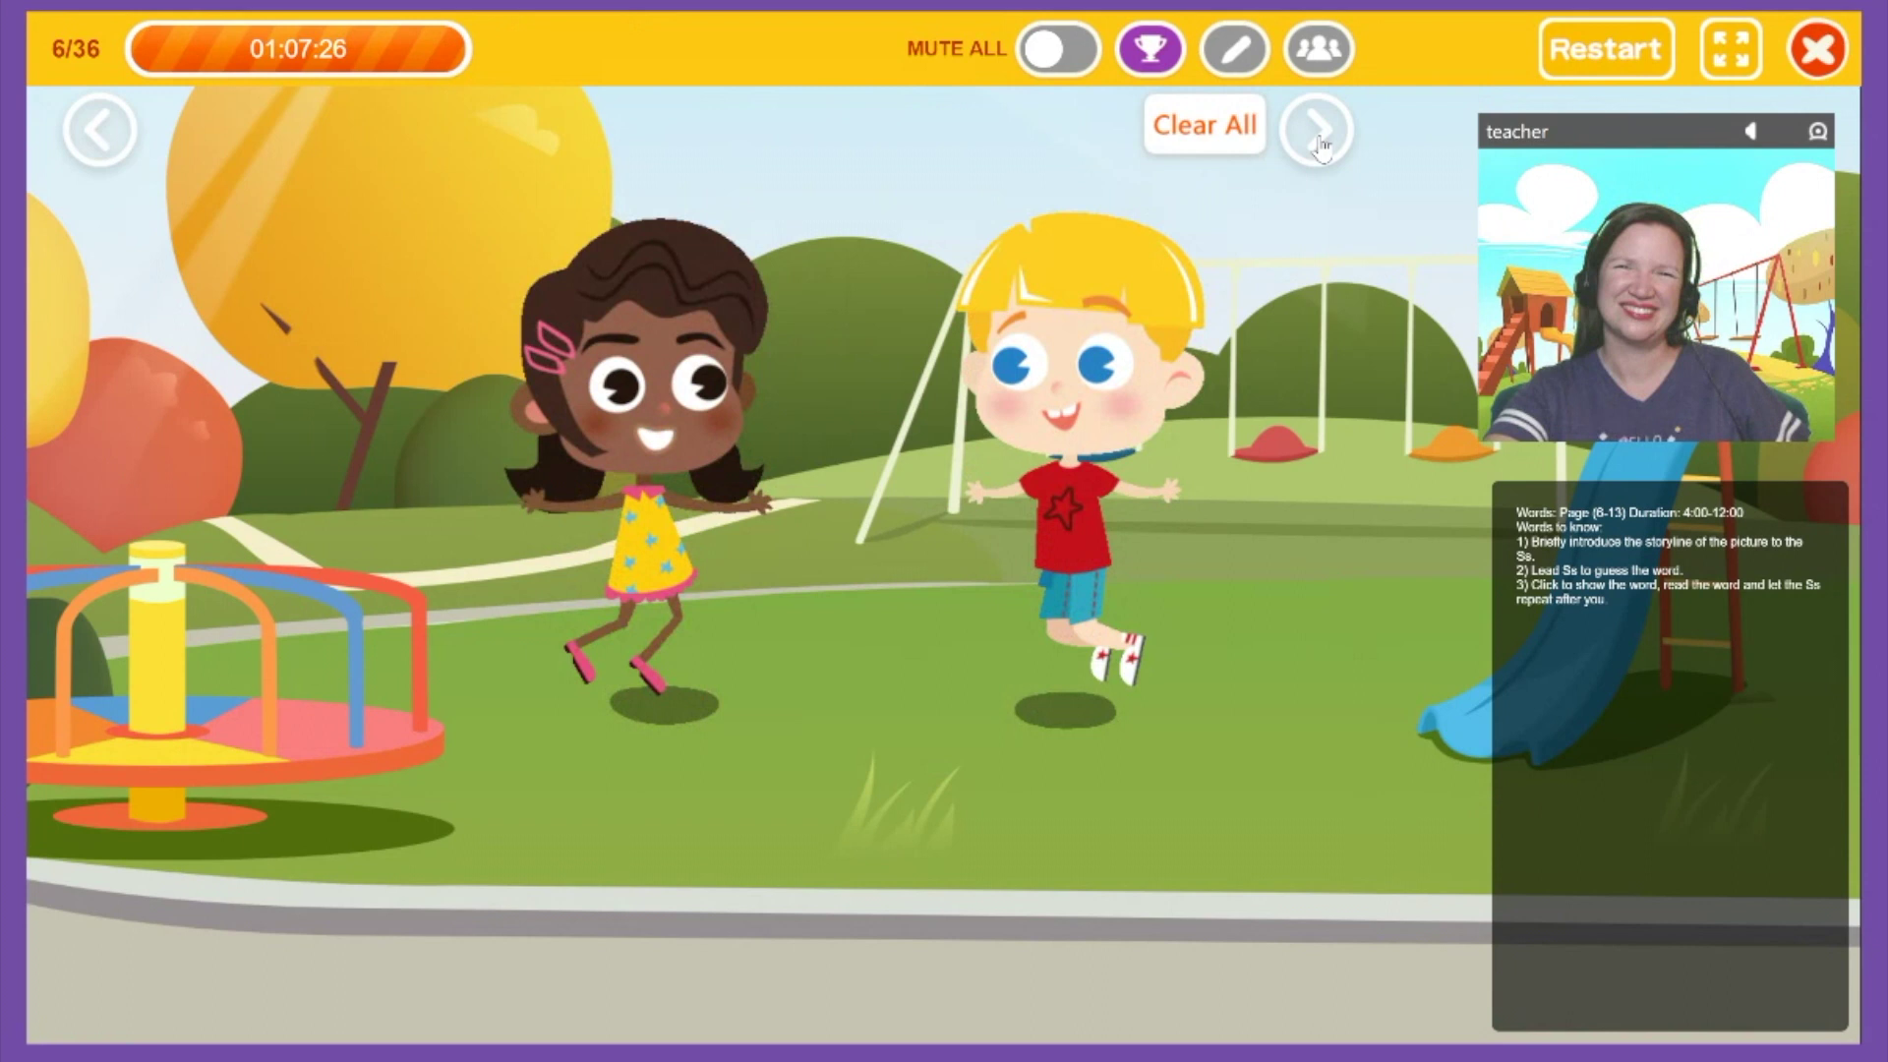
click(1320, 142)
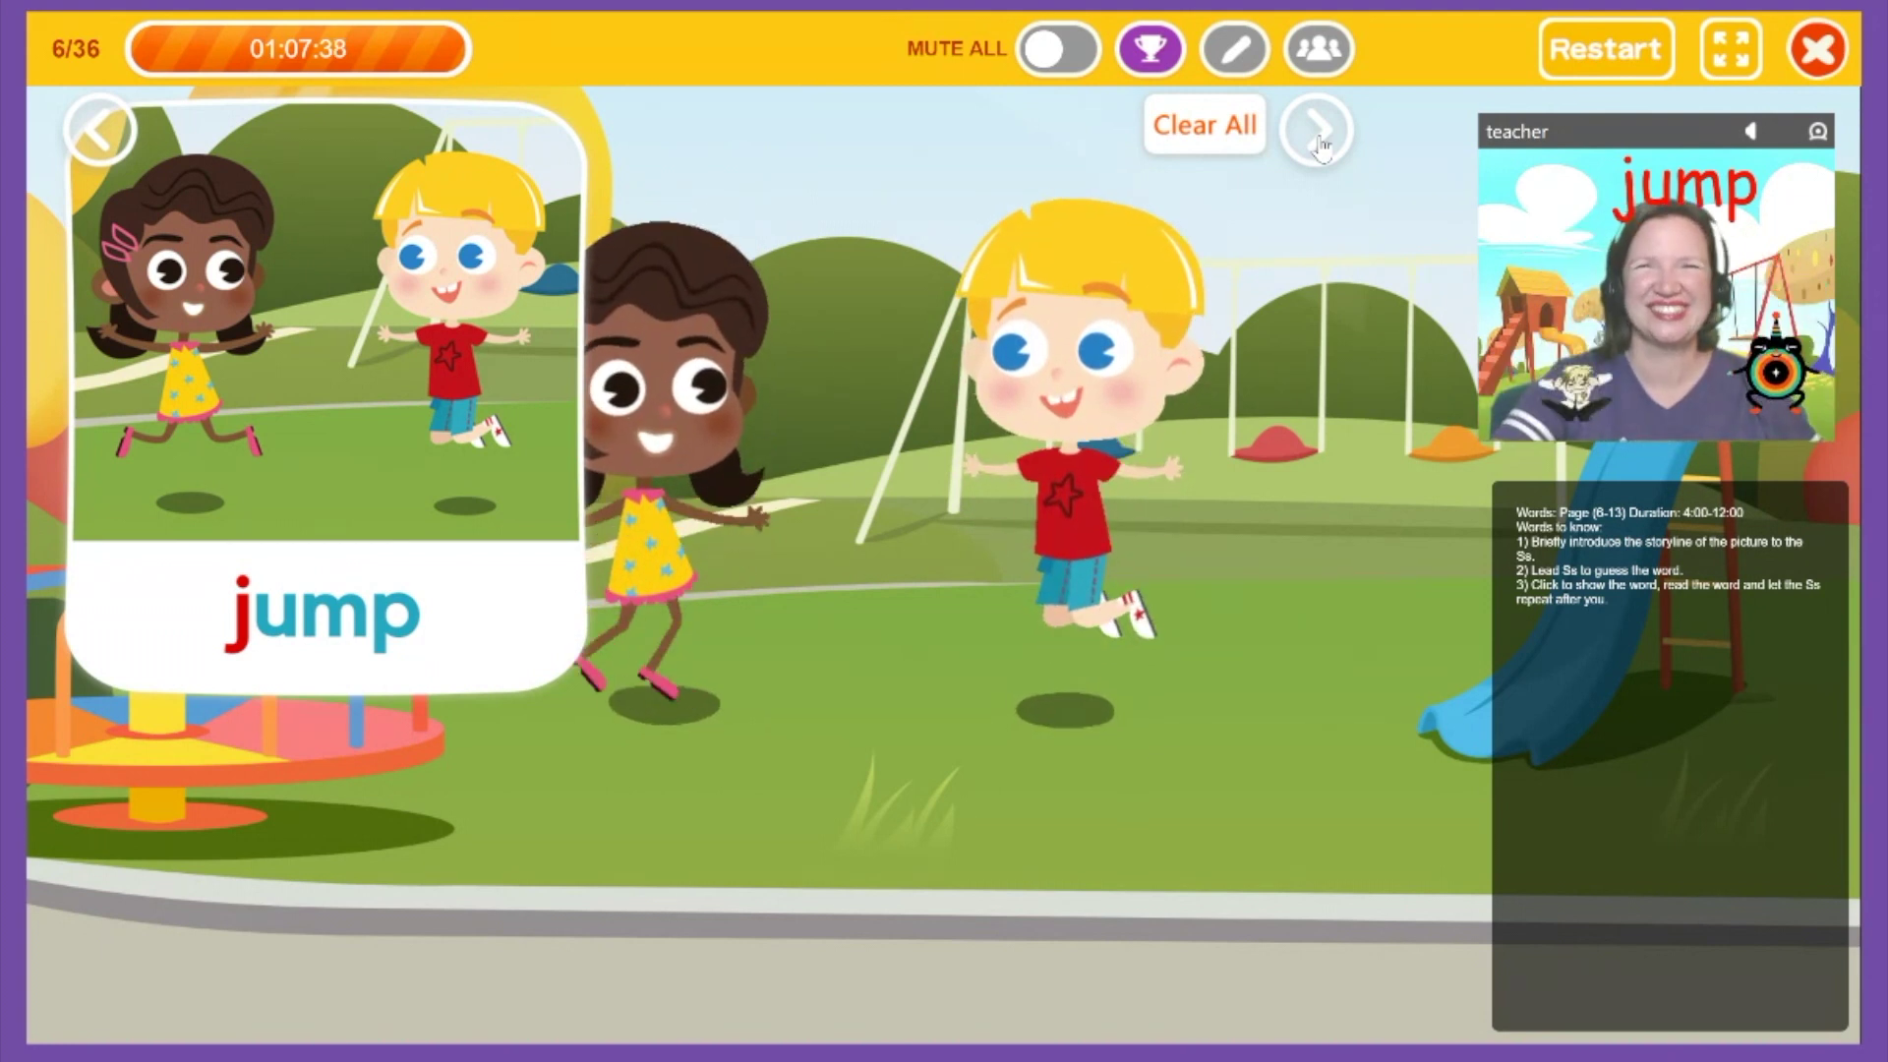
click(1318, 129)
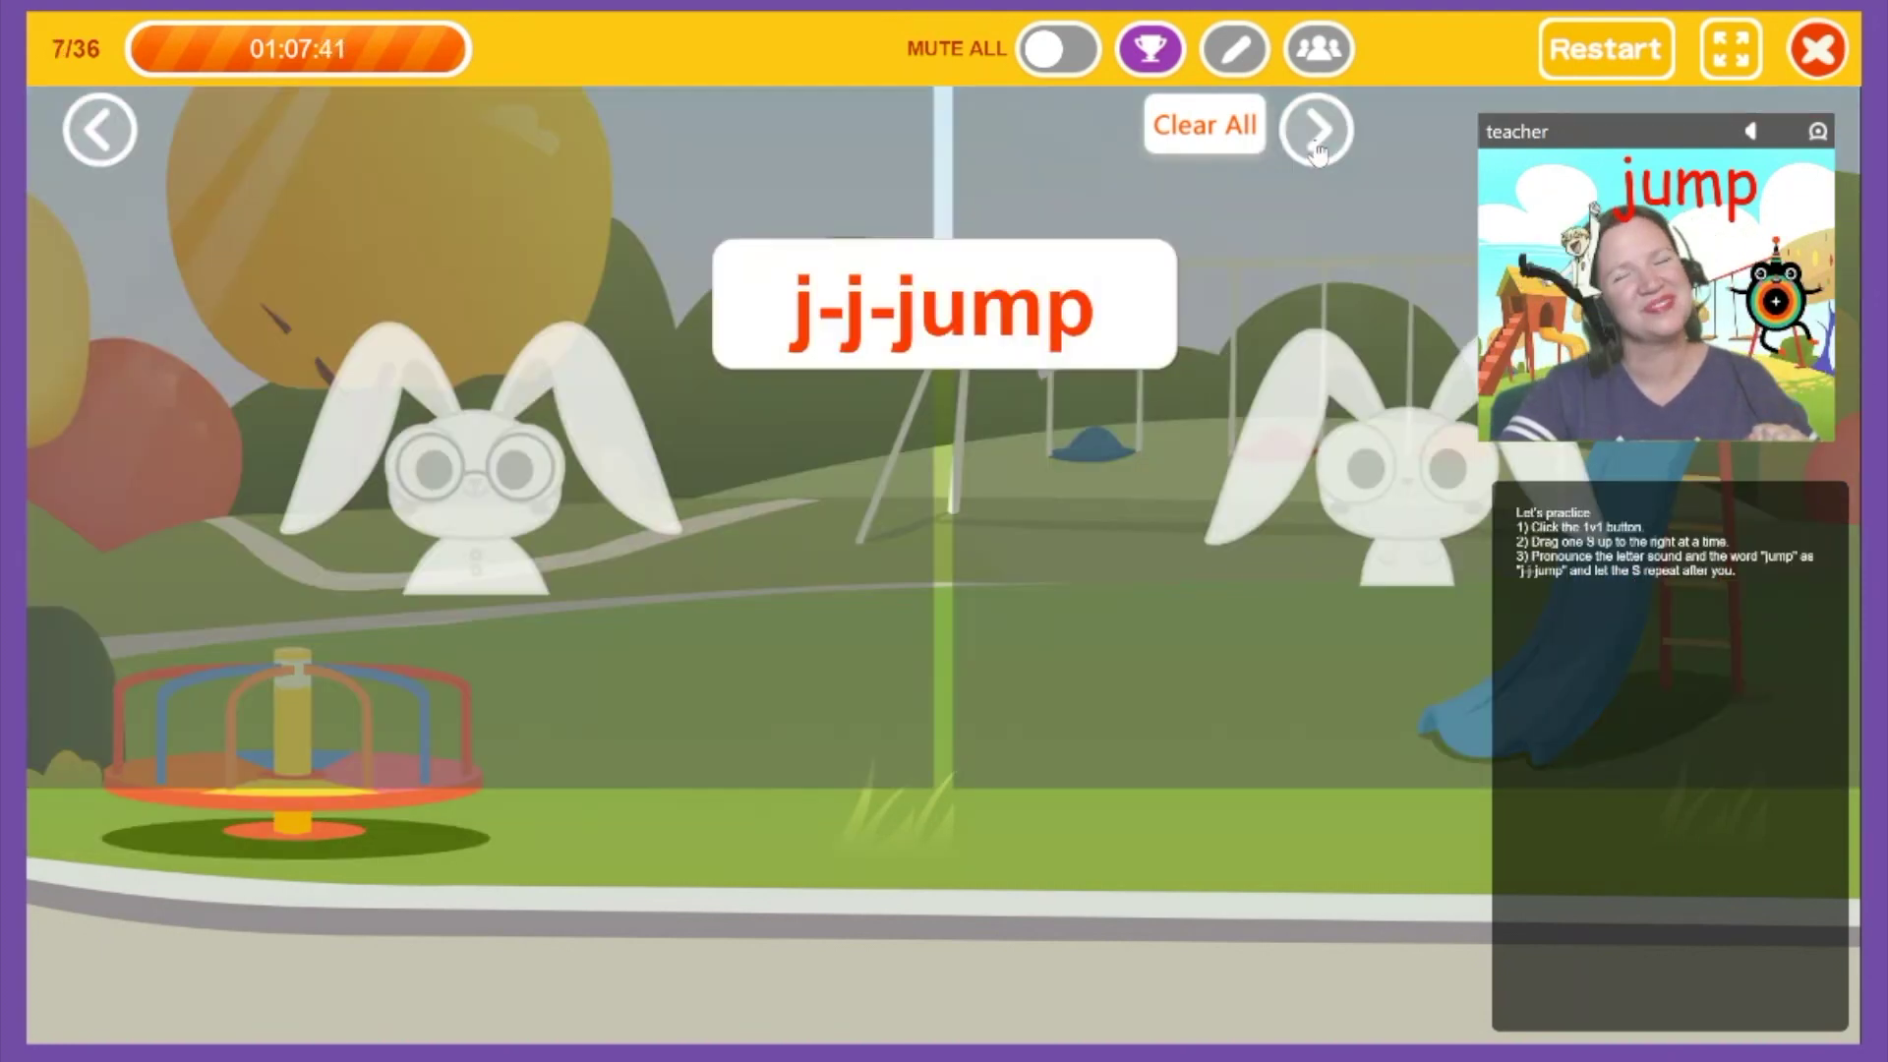
click(1317, 138)
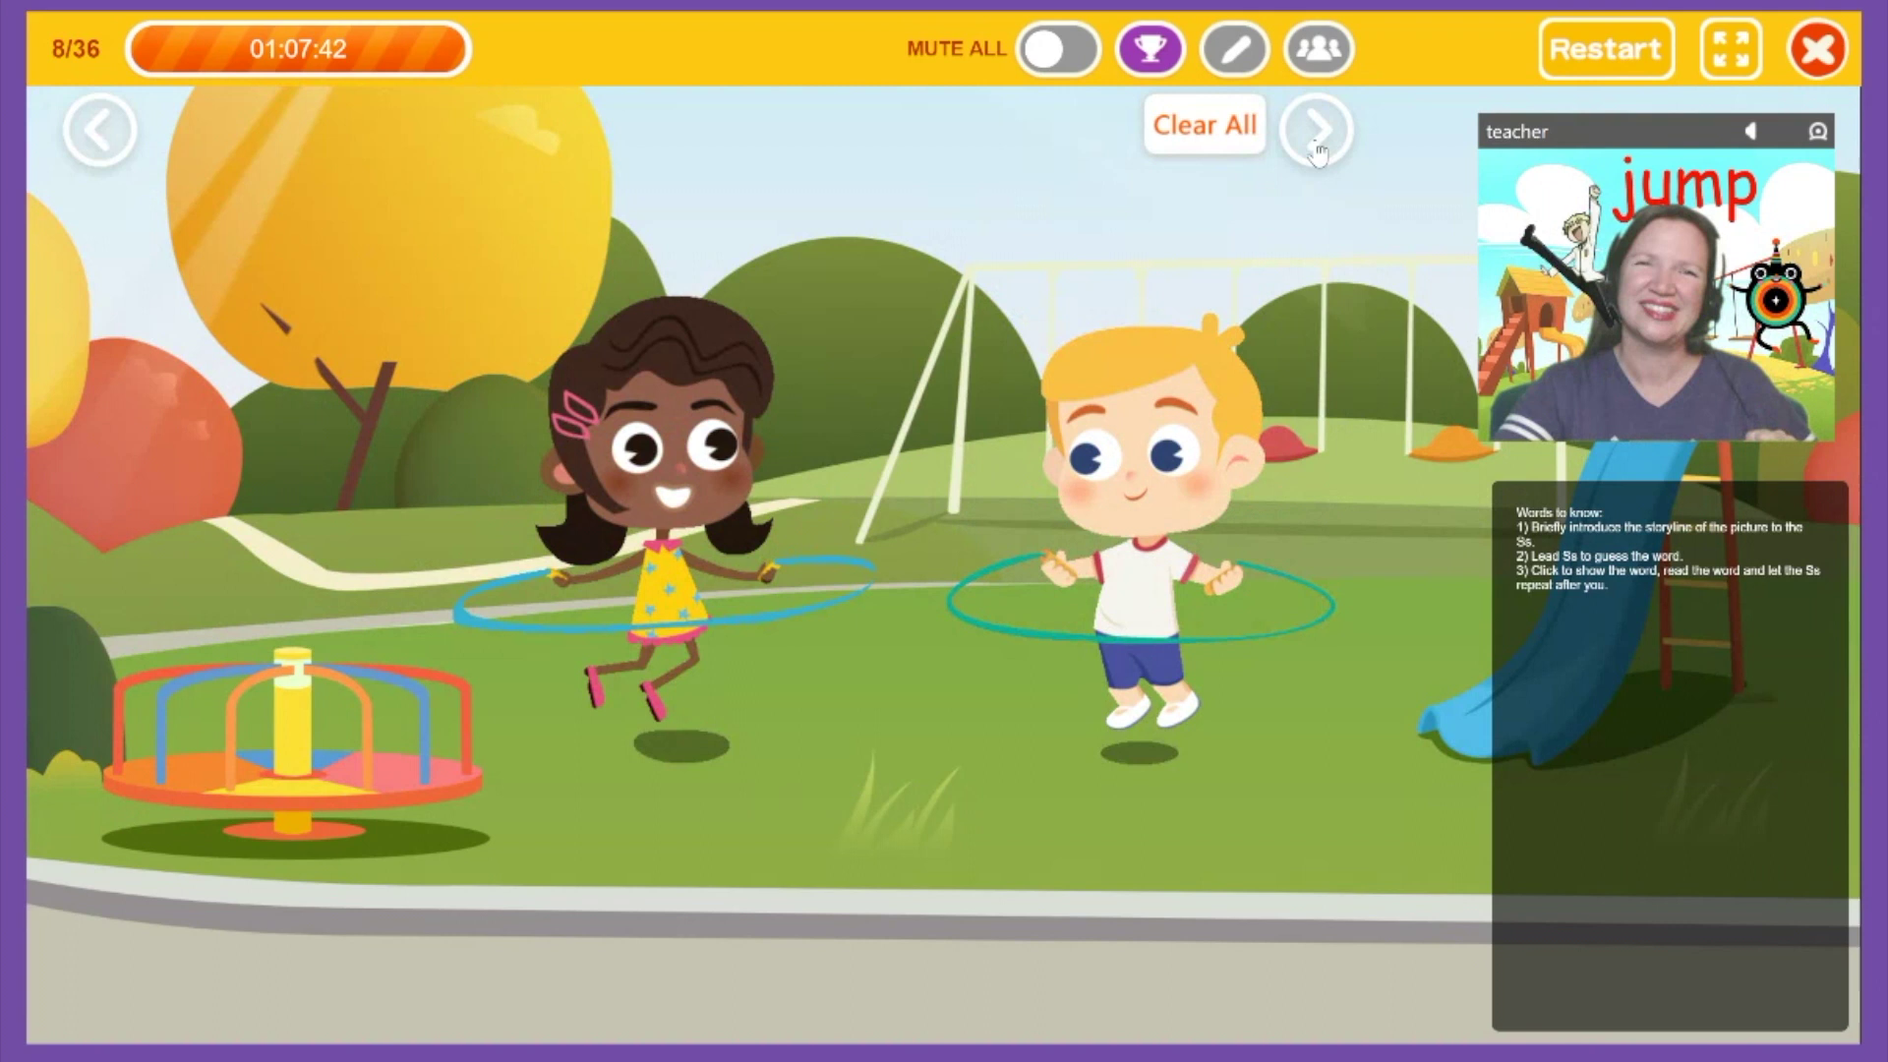